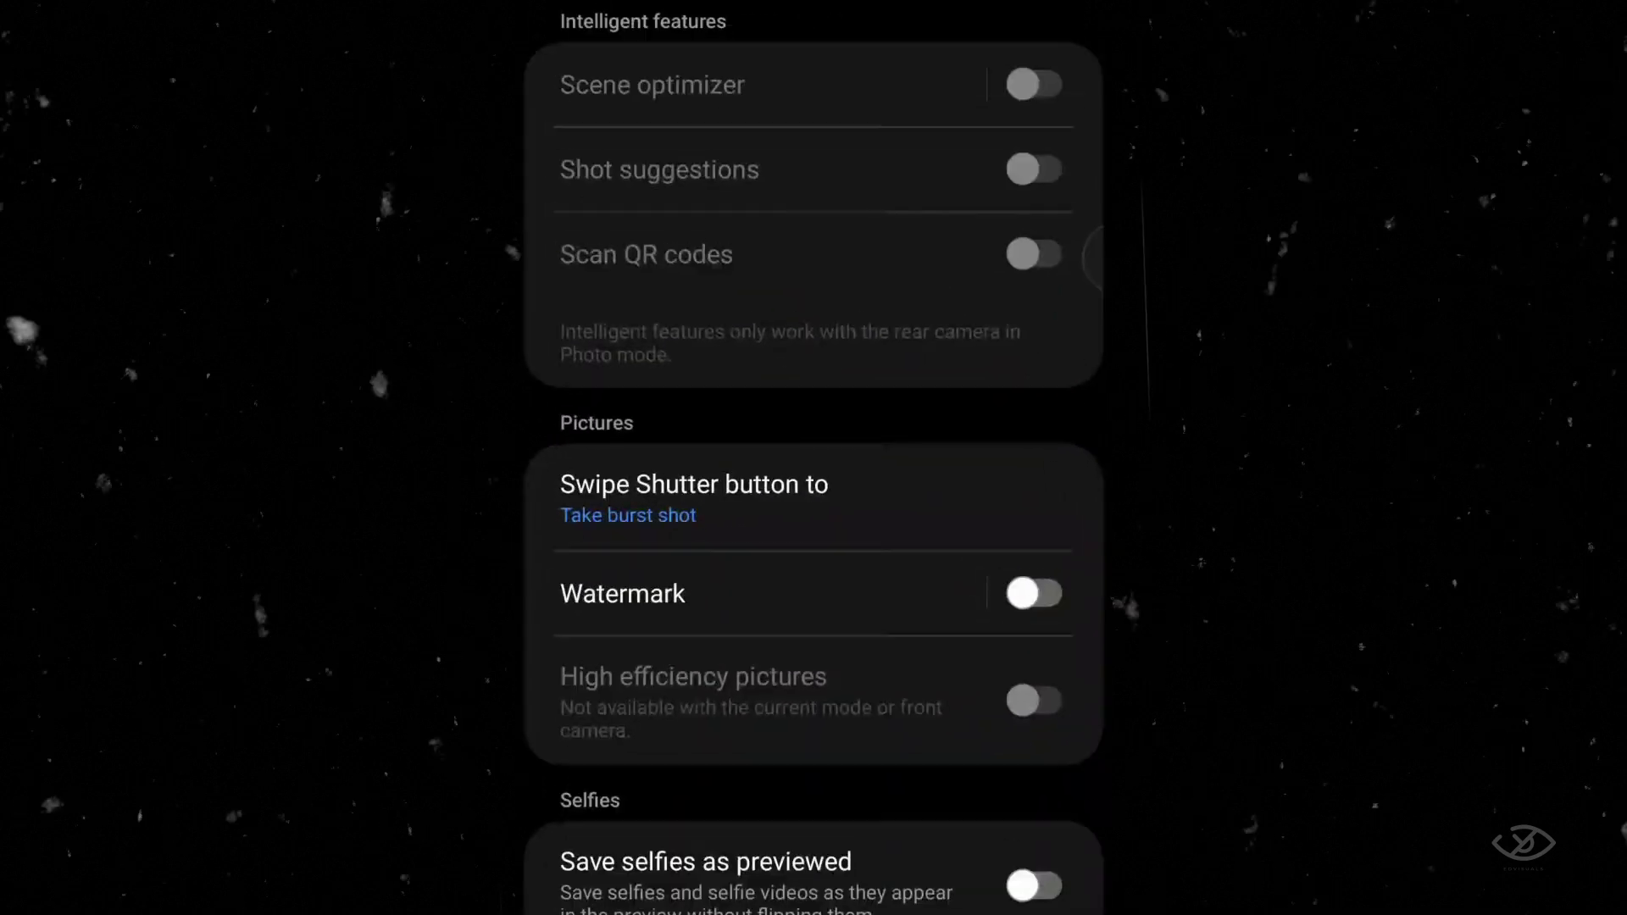
Turn off Video stabilization in the phone's camera settings
{"action": "scroll", "coordinate": [813, 458], "scroll_direction": "down", "scroll_amount": 10}
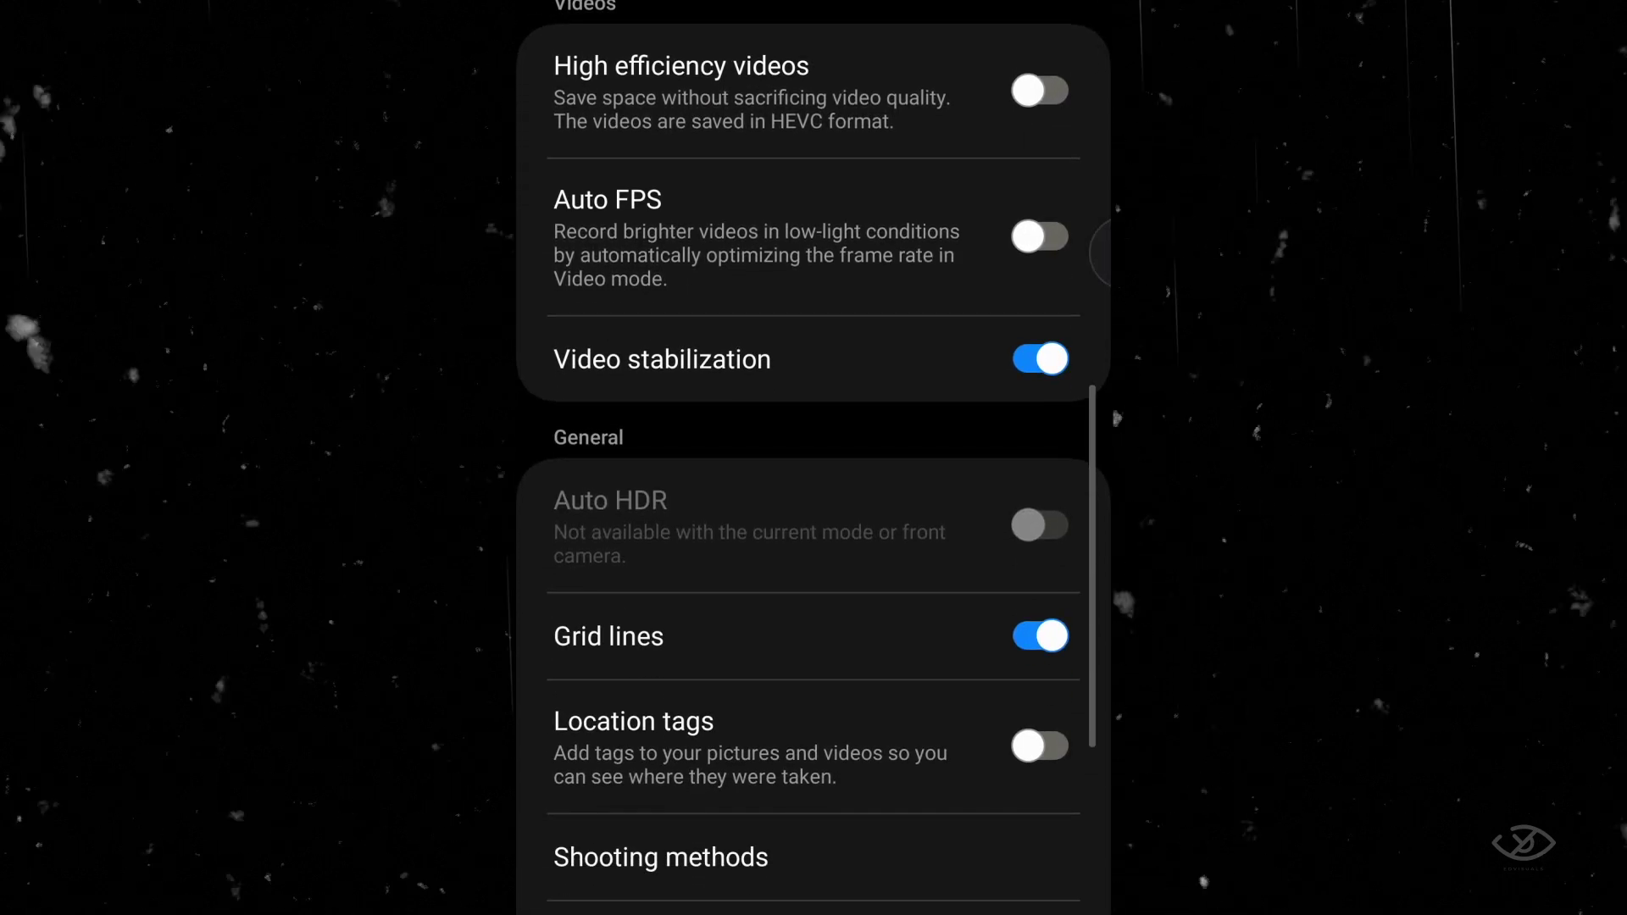
{"action": "left_click", "coordinate": [1041, 359]}
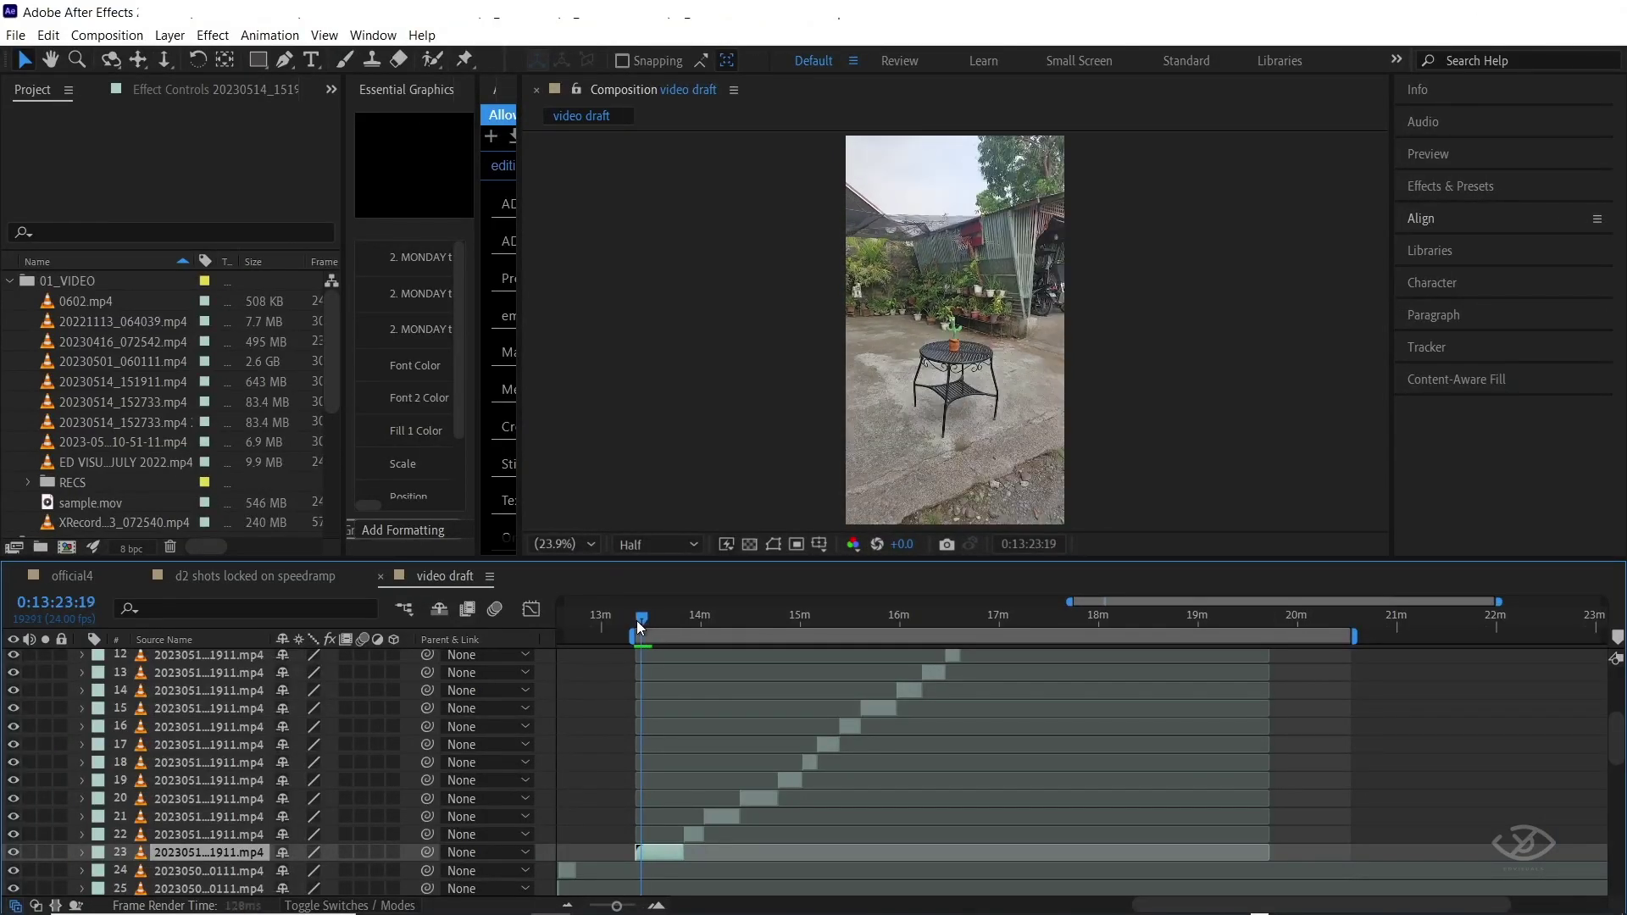
Switch to After Effects and scrub through the staggered cactus clips in the video draft composition
{"action": "left_click_drag", "start_coordinate": [663, 624], "coordinate": [703, 643]}
{"action": "left_click_drag", "start_coordinate": [703, 643], "coordinate": [708, 644]}
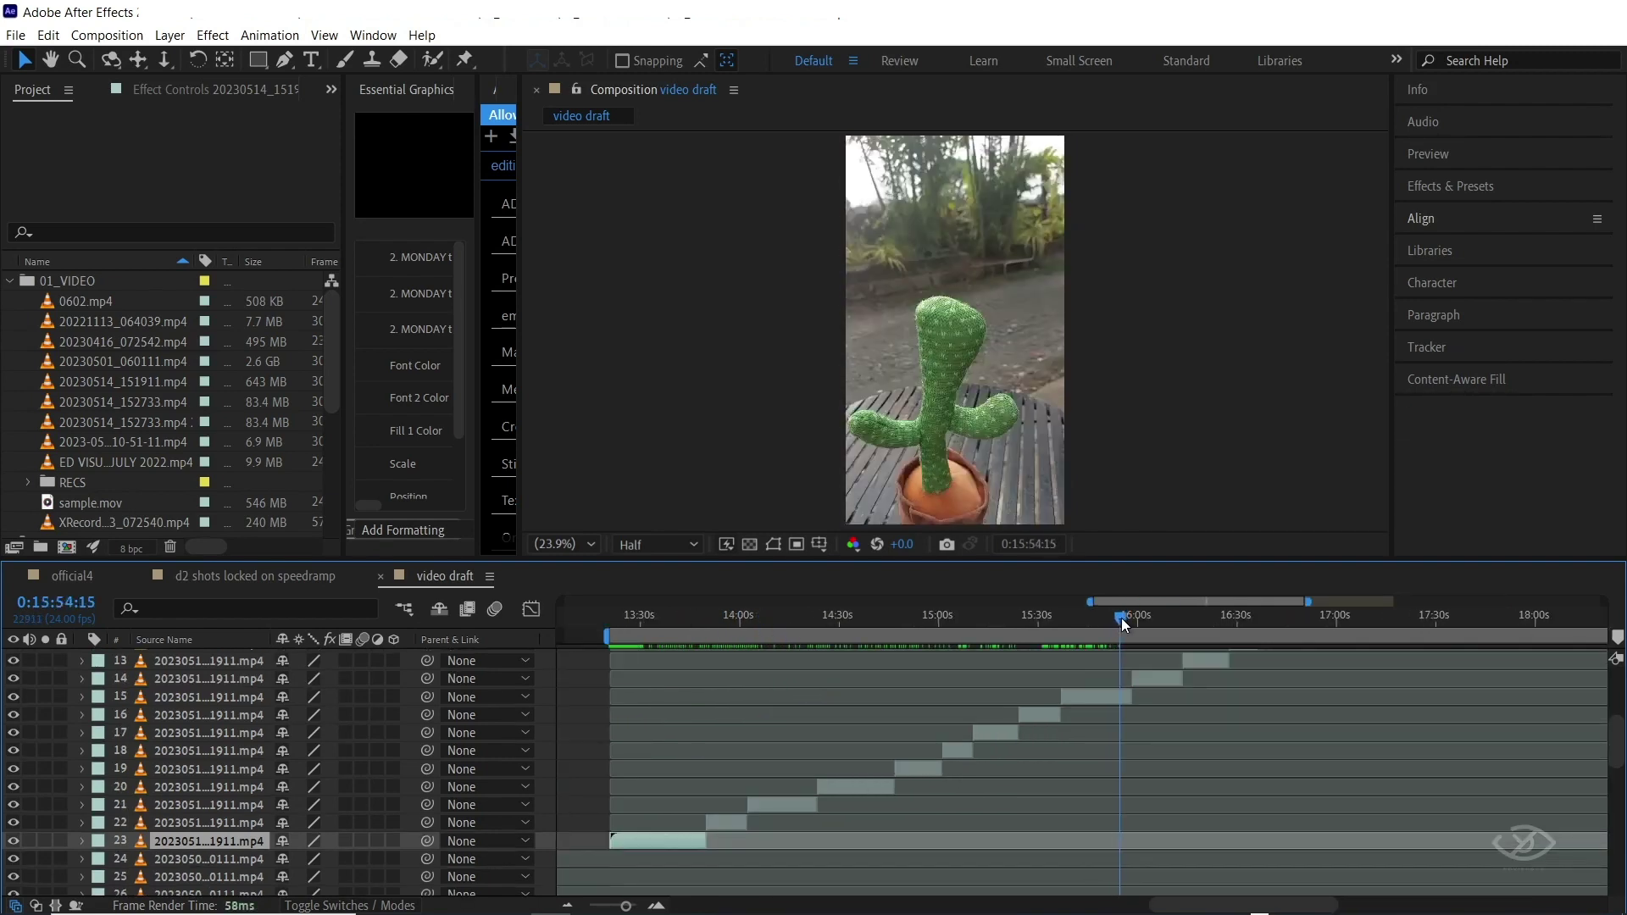
{"action": "mouse_move", "coordinate": [1121, 618]}
{"action": "left_mouse_down"}
{"action": "mouse_move", "coordinate": [989, 627]}
{"action": "mouse_move", "coordinate": [1136, 634]}
{"action": "mouse_move", "coordinate": [1102, 631]}
{"action": "left_mouse_up"}
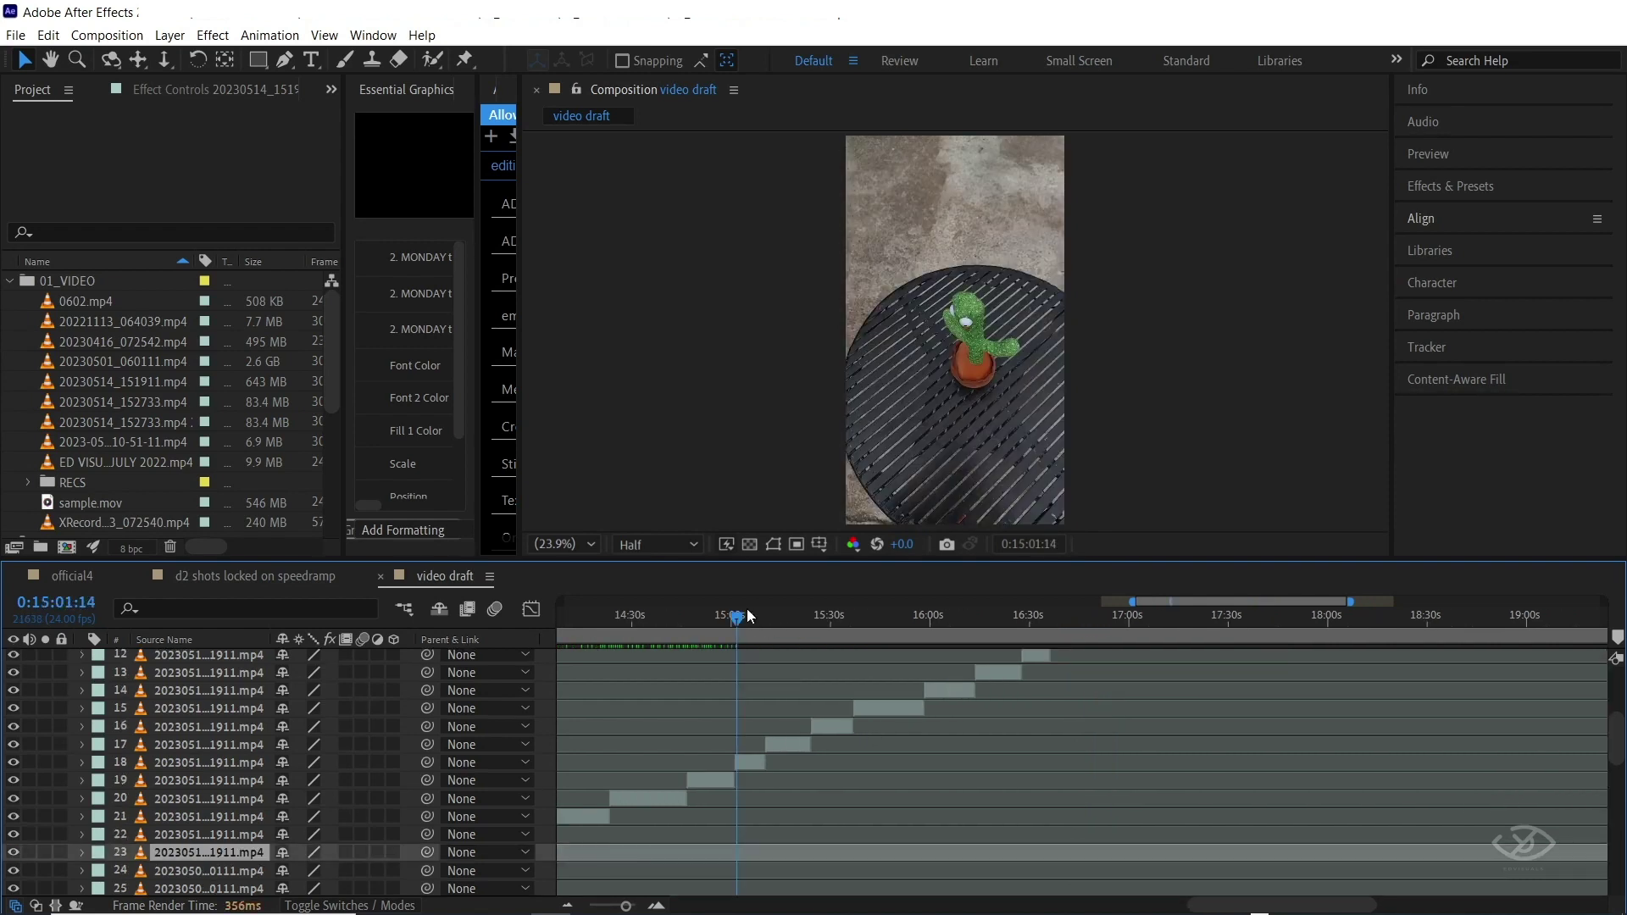
{"action": "left_click_drag", "start_coordinate": [757, 622], "coordinate": [758, 622]}
{"action": "left_click_drag", "start_coordinate": [890, 690], "coordinate": [1042, 678]}
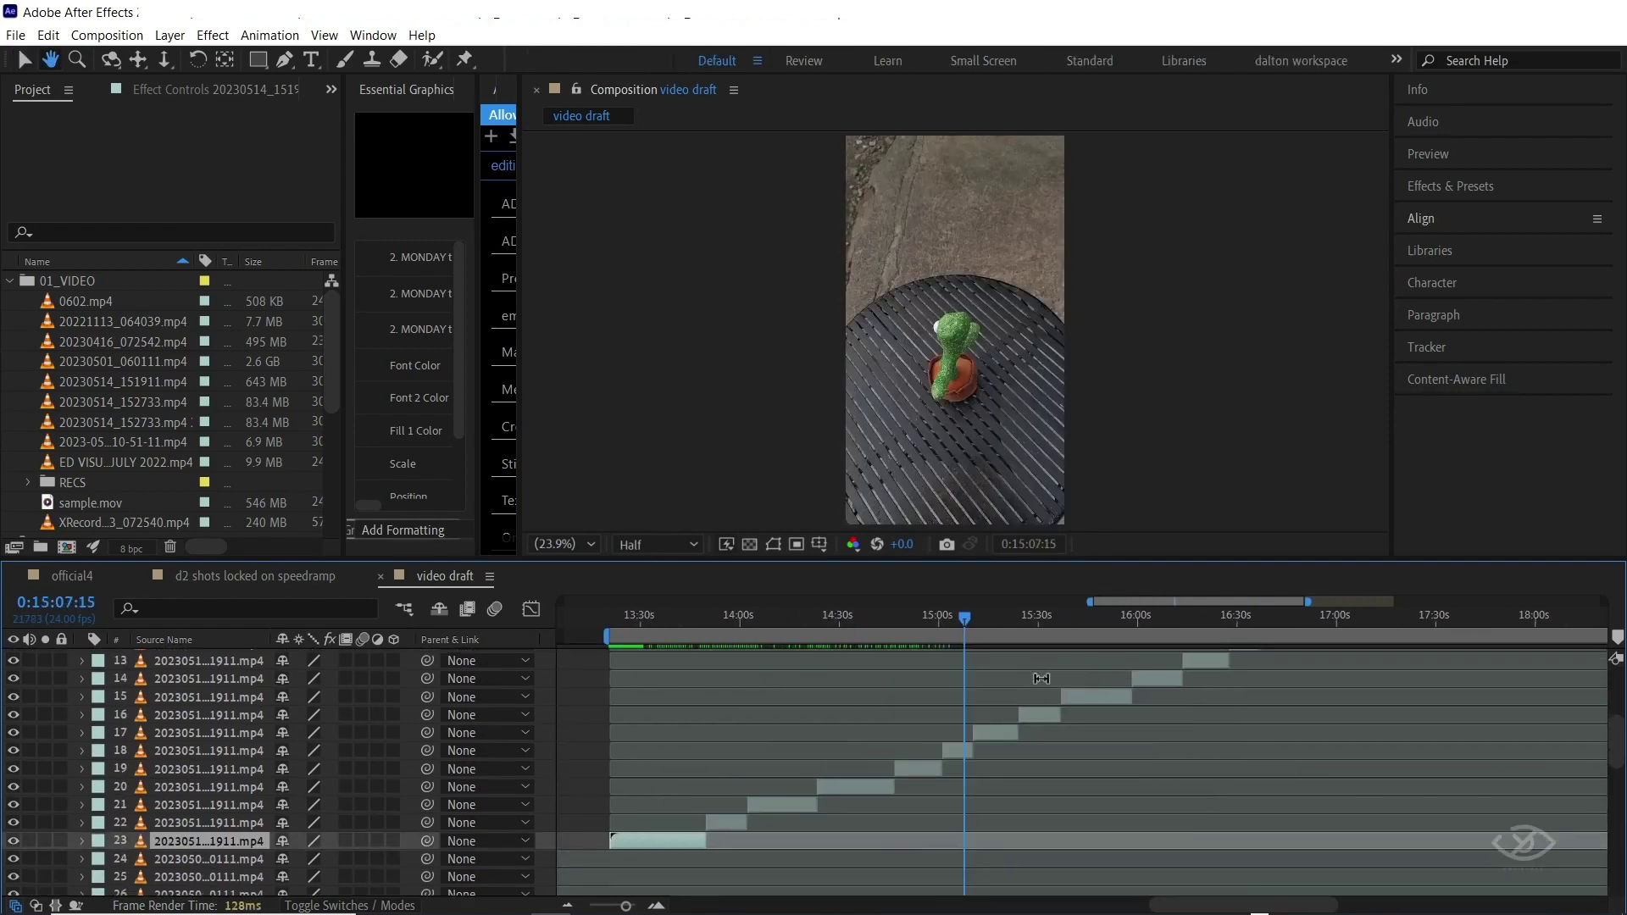
{"action": "left_click_drag", "start_coordinate": [964, 624], "coordinate": [1050, 621]}
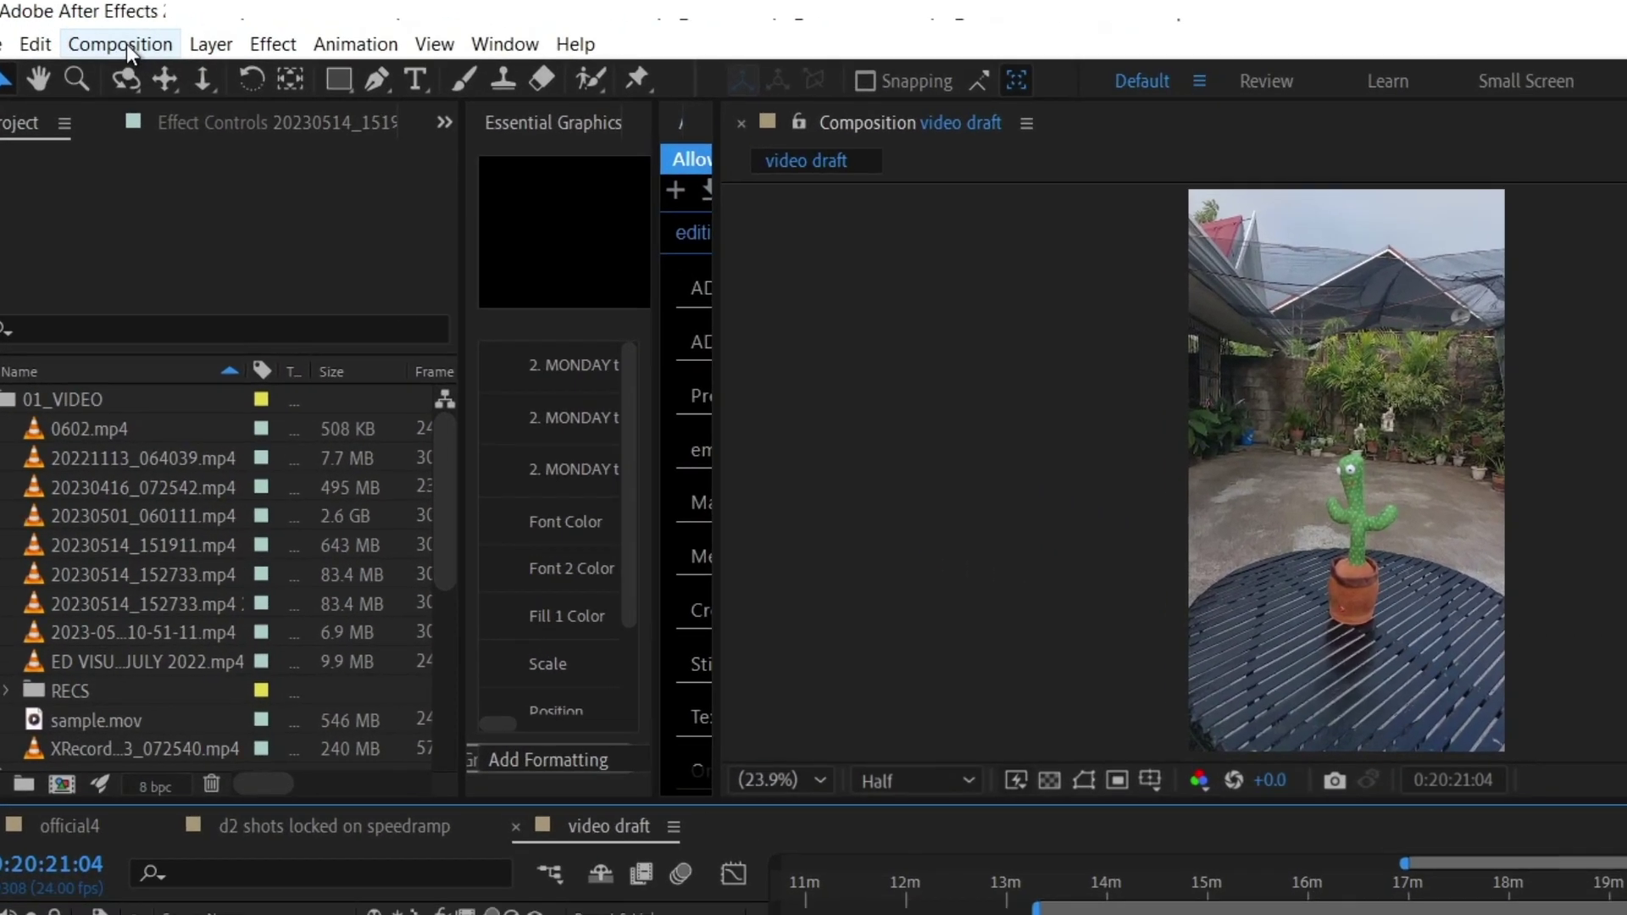
Create a composition named speedramping with the Social Media Portrait HD preset, 1080x1920 at 30 fps
{"action": "left_click", "coordinate": [103, 36]}
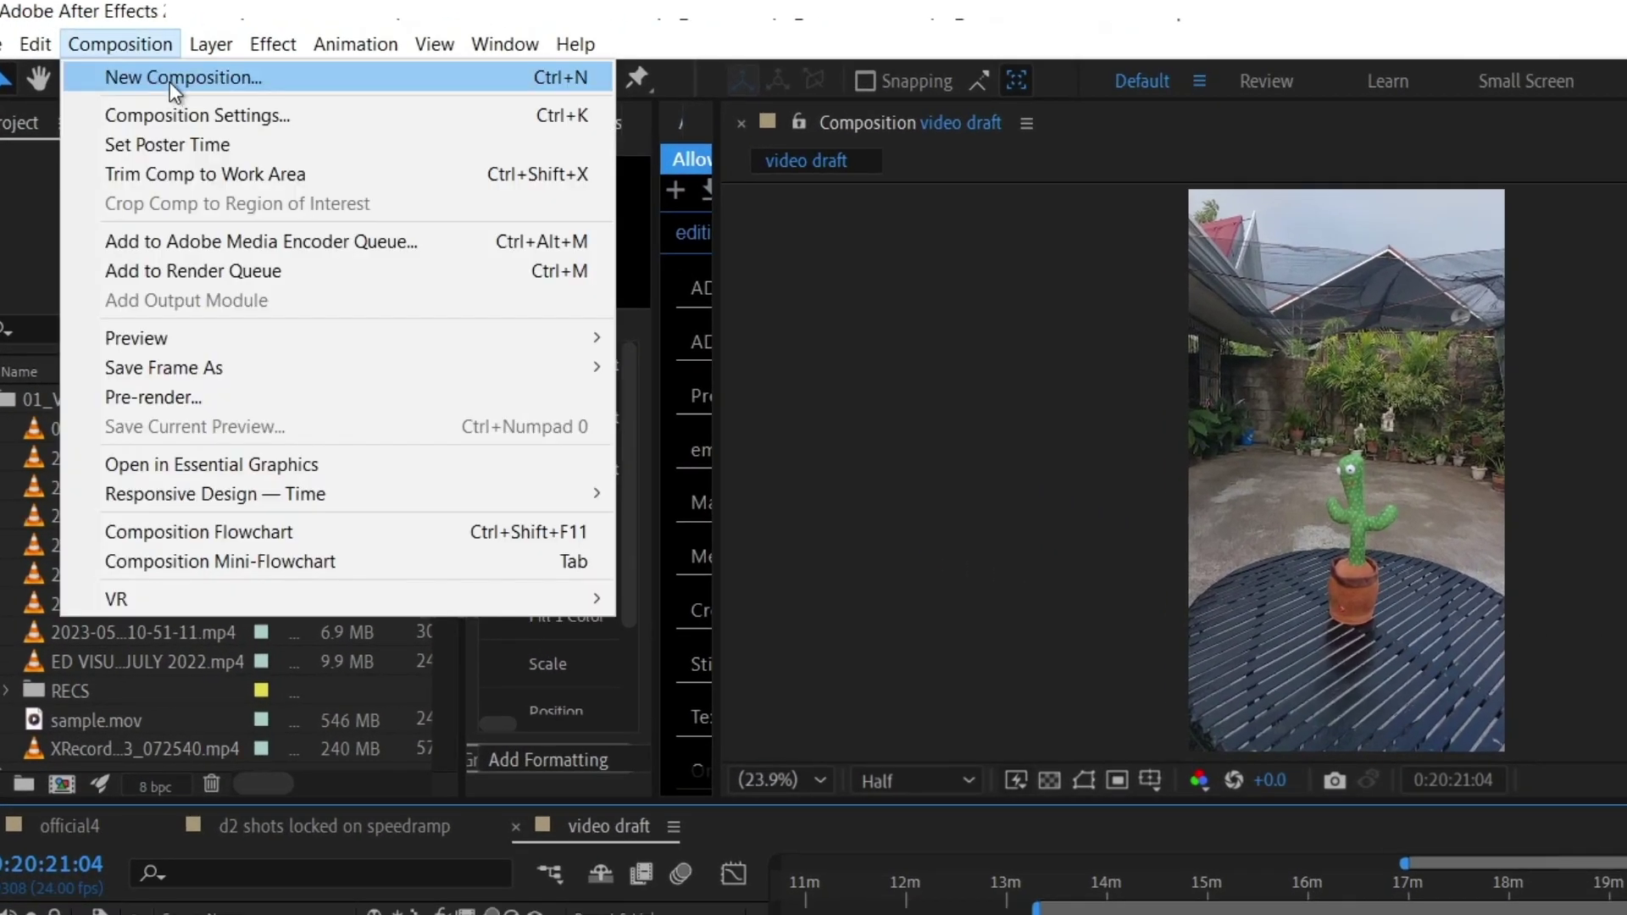
{"action": "left_click", "coordinate": [127, 61]}
{"action": "type", "text": "speedramping"}
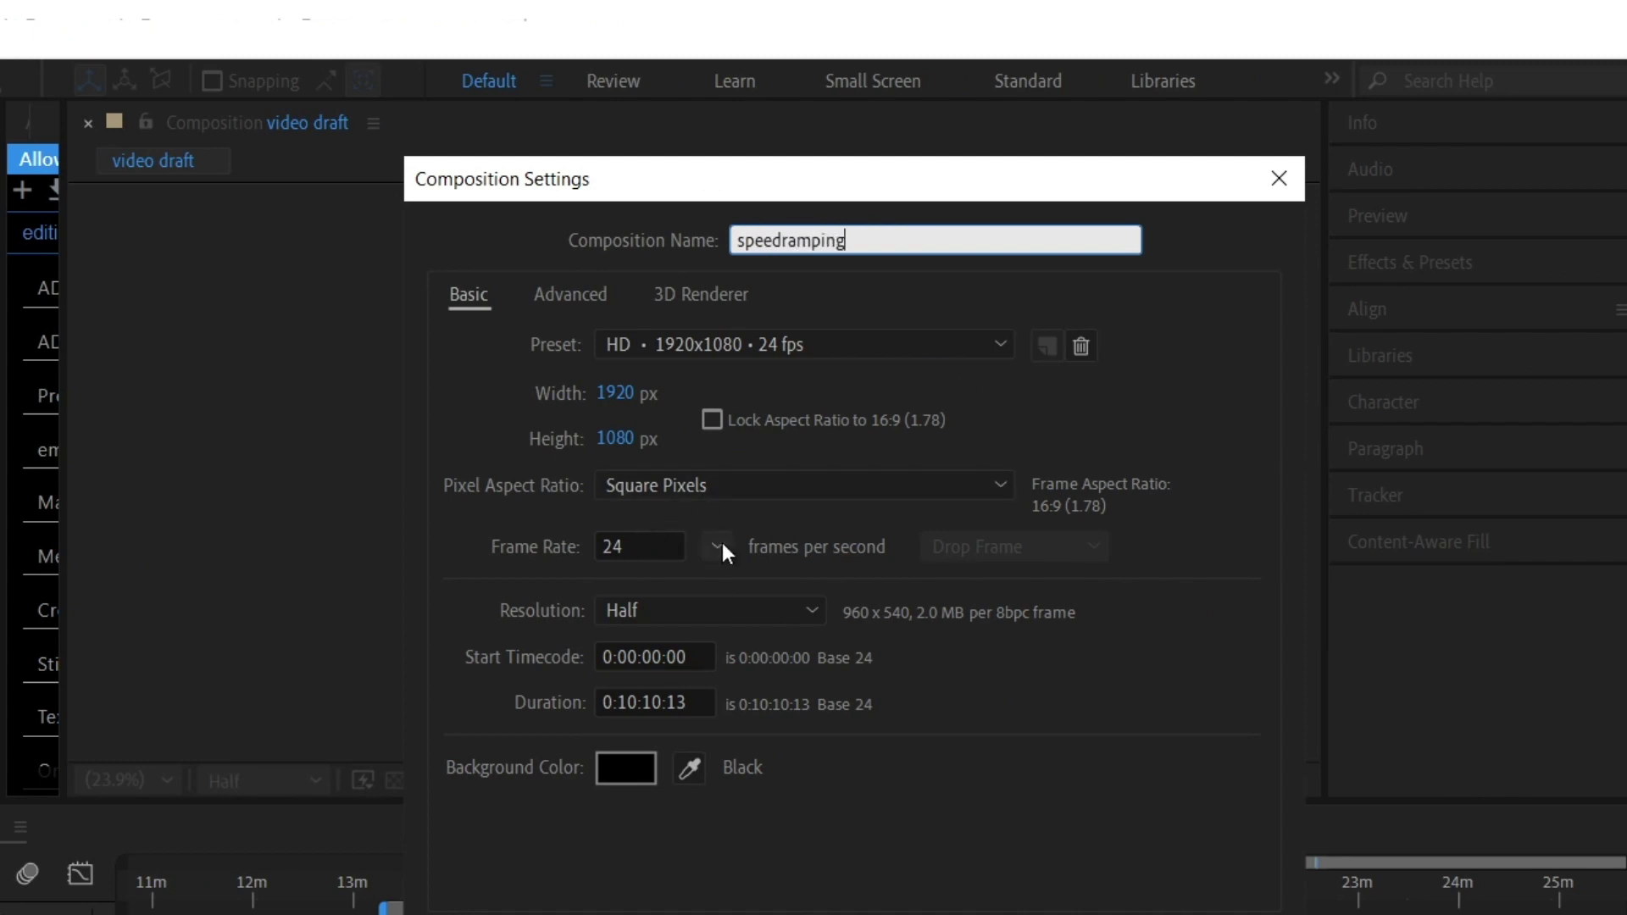
{"action": "left_click", "coordinate": [719, 547]}
{"action": "left_click", "coordinate": [763, 814]}
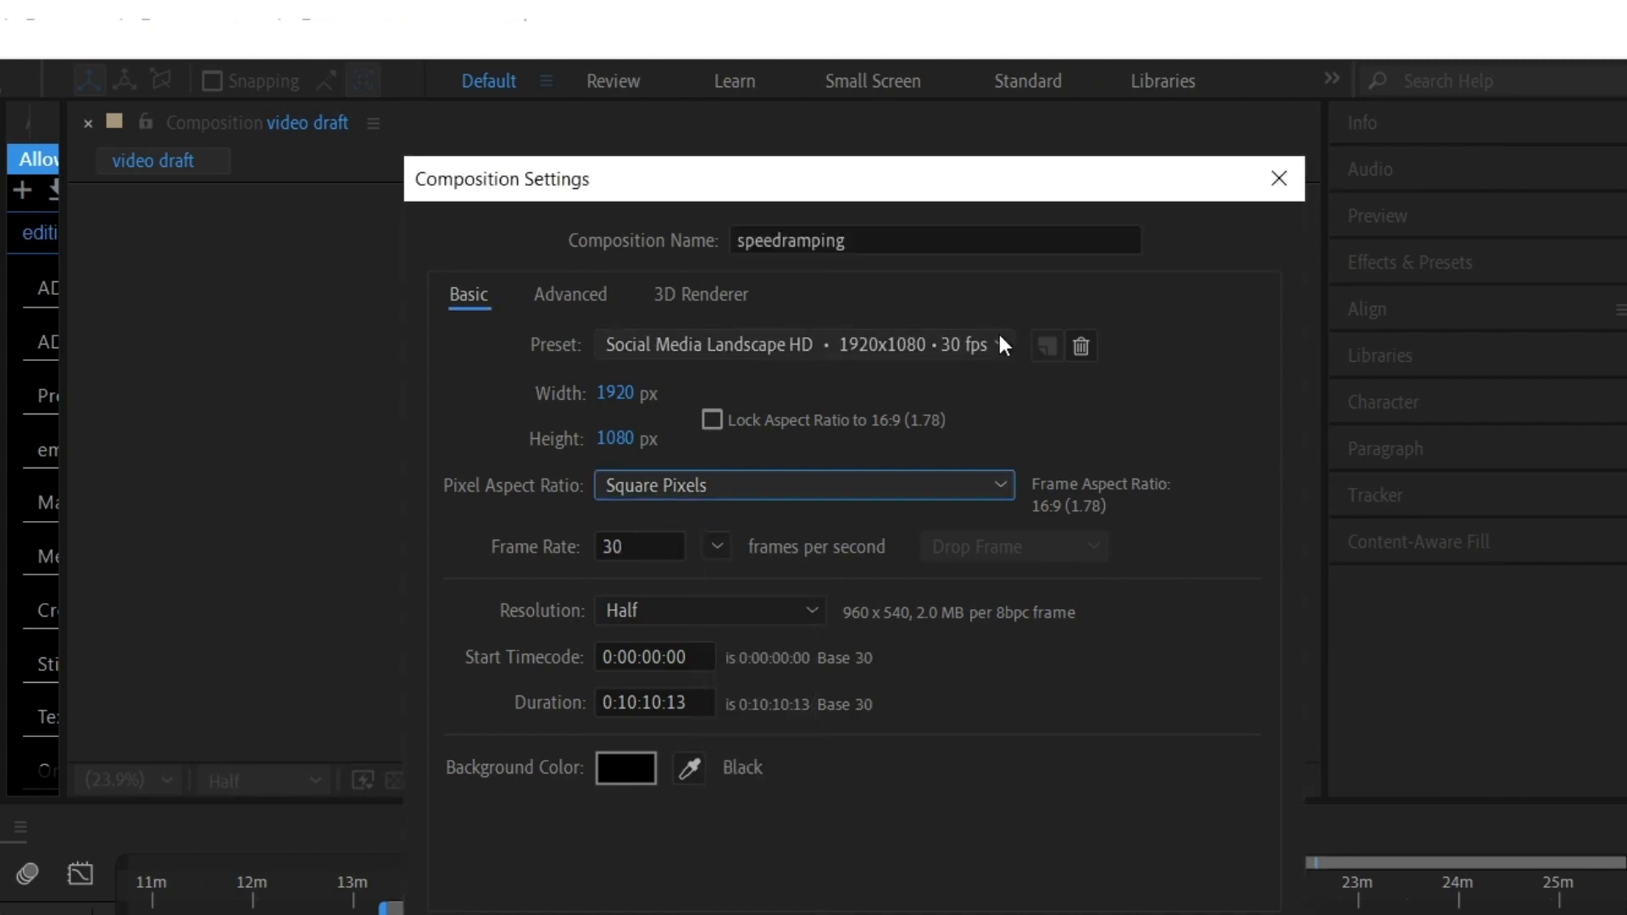
{"action": "left_click", "coordinate": [999, 343]}
{"action": "left_click", "coordinate": [805, 666]}
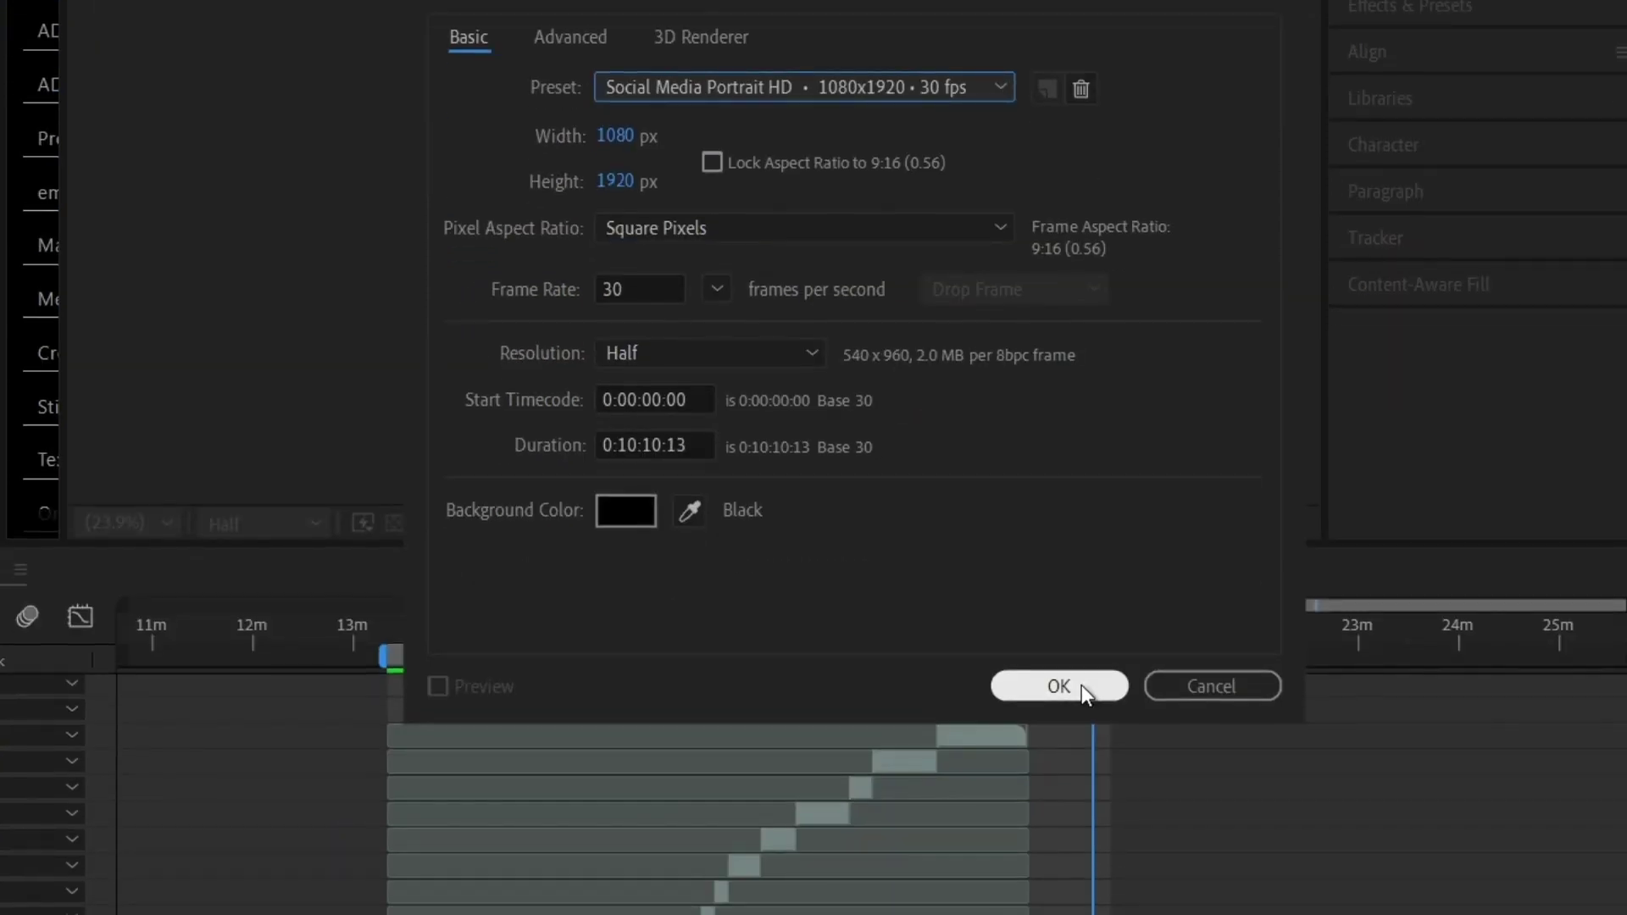
{"action": "left_click", "coordinate": [1082, 683]}
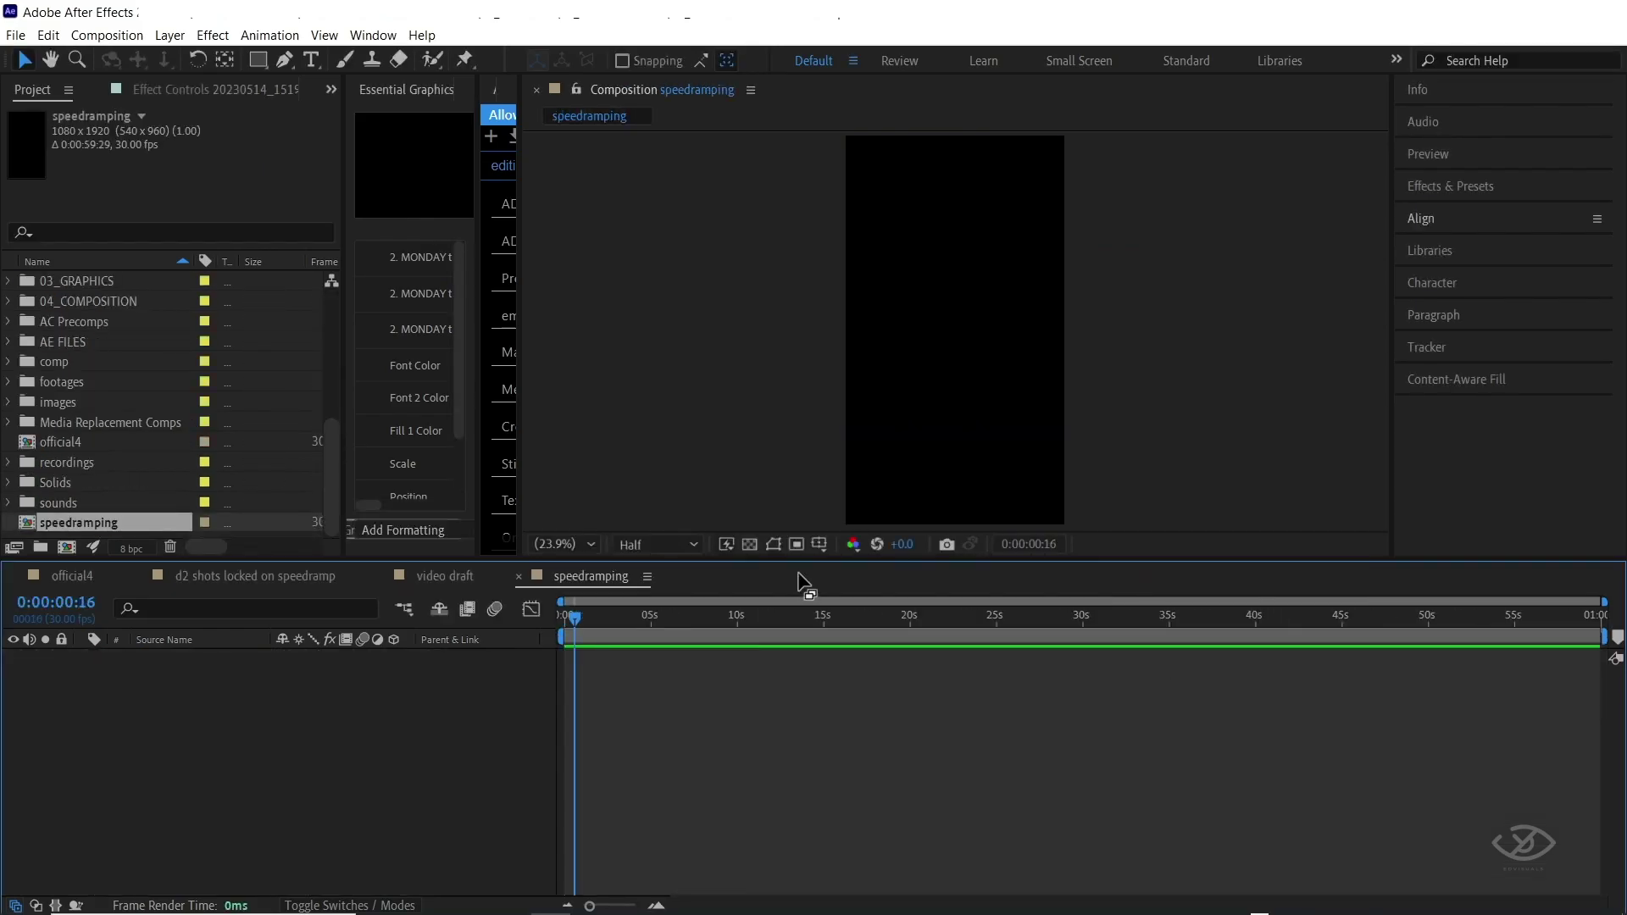
Separate the video draft timeline so it sits above speedramping, and copy its layer 23 clip
{"action": "left_click_drag", "start_coordinate": [458, 577], "coordinate": [652, 626]}
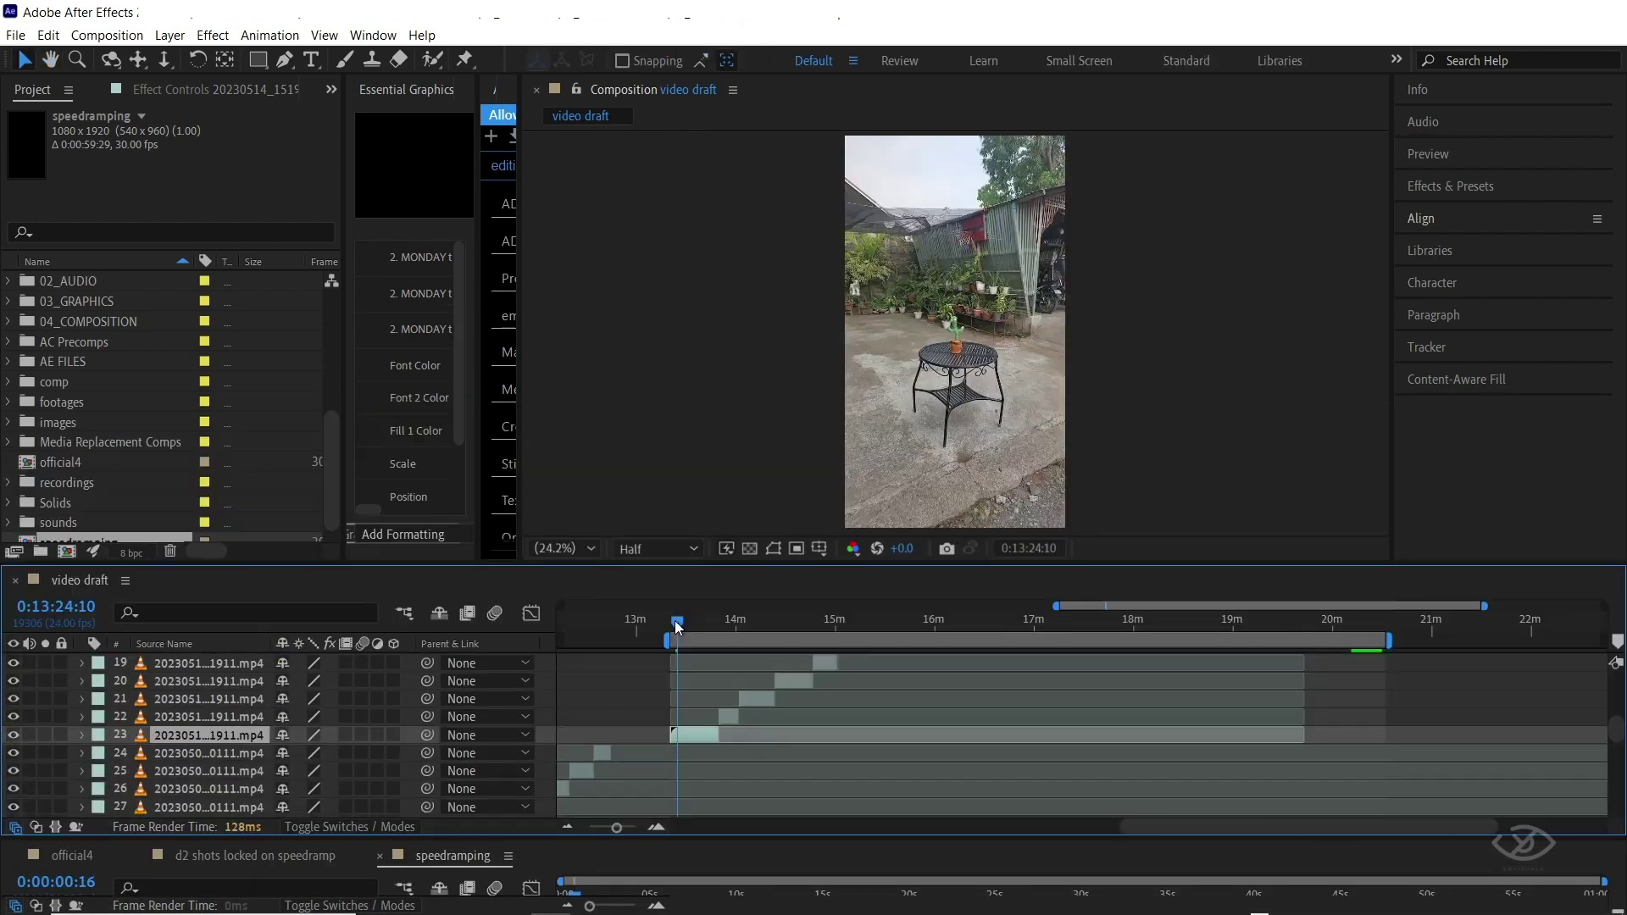
{"action": "mouse_move", "coordinate": [675, 620]}
{"action": "left_mouse_down"}
{"action": "mouse_move", "coordinate": [781, 624]}
{"action": "mouse_move", "coordinate": [685, 624]}
{"action": "left_mouse_up"}
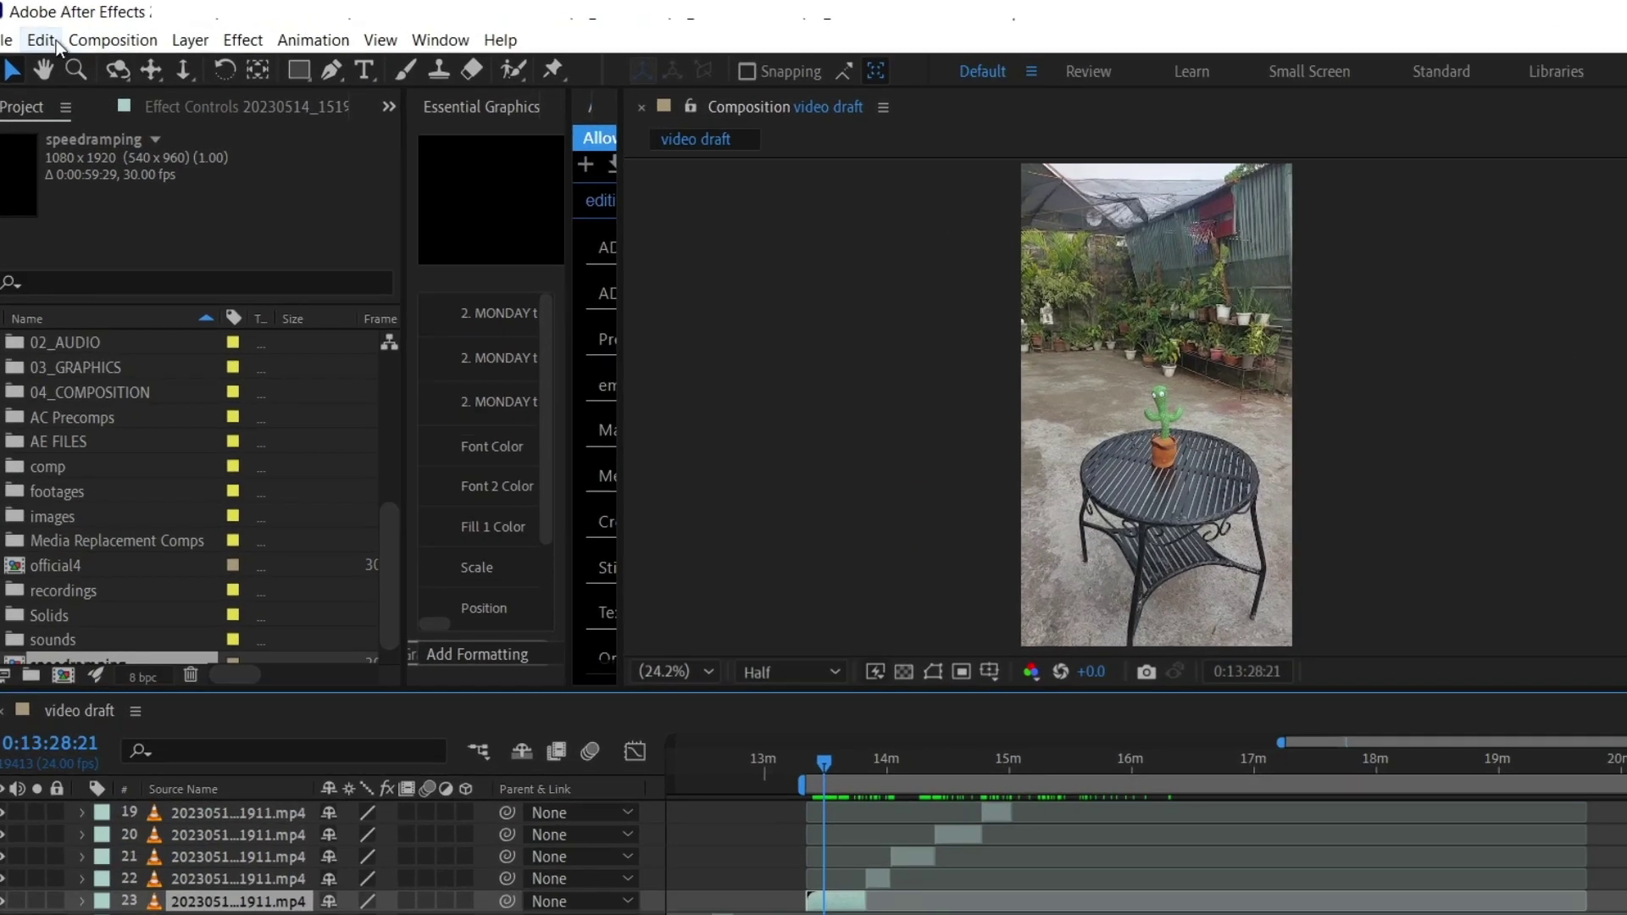
{"action": "left_click", "coordinate": [51, 36]}
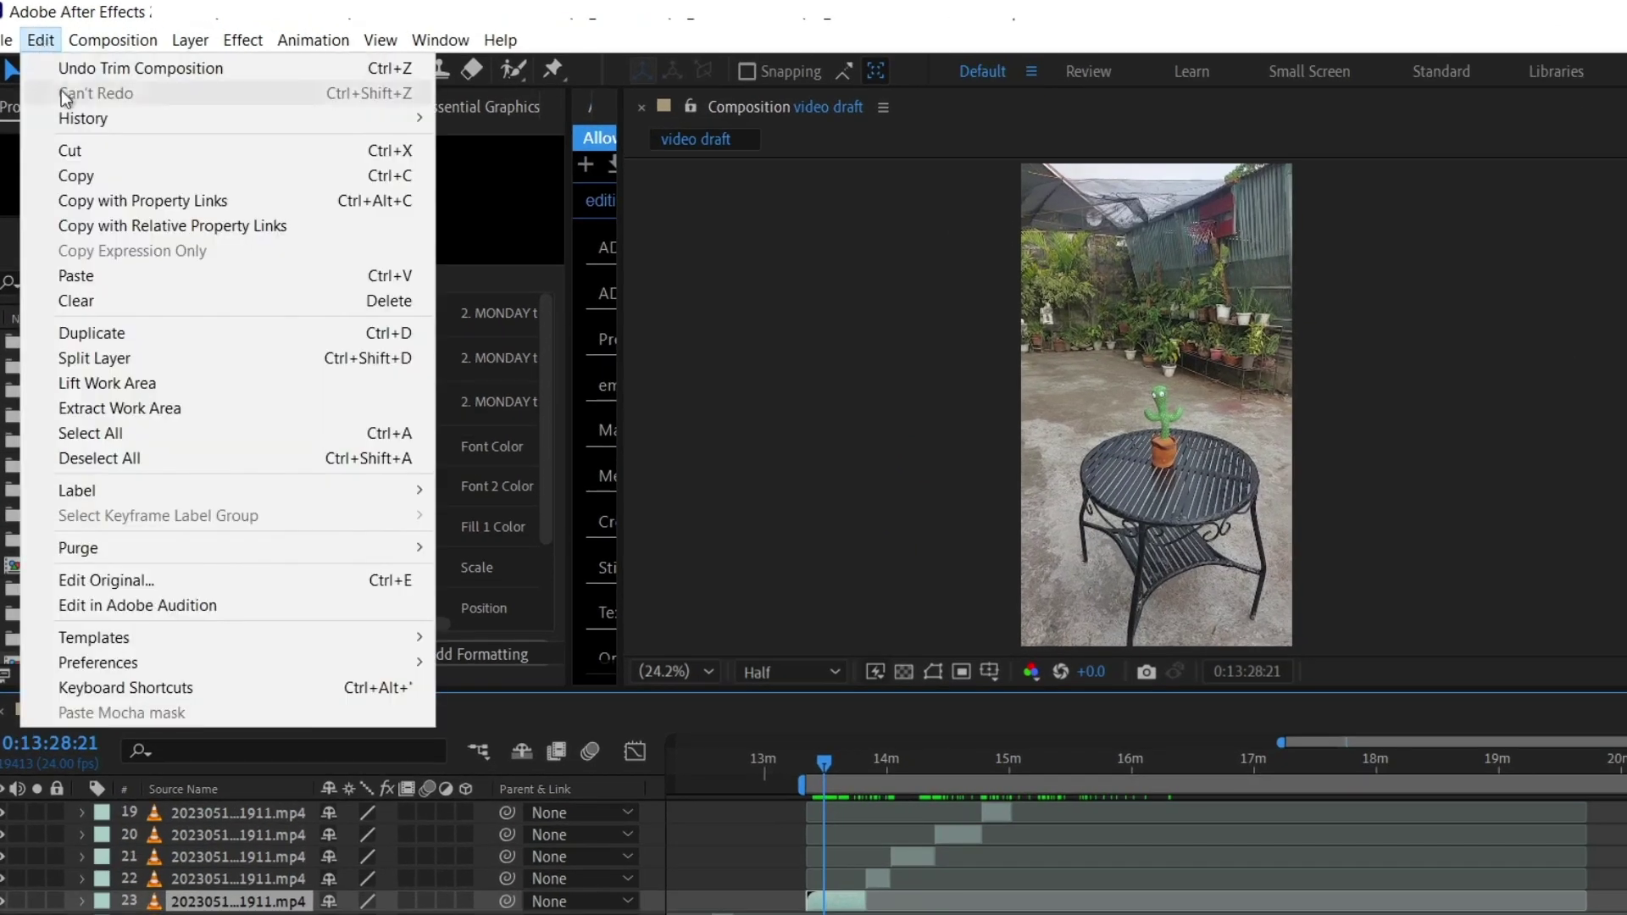
{"action": "left_click", "coordinate": [110, 178]}
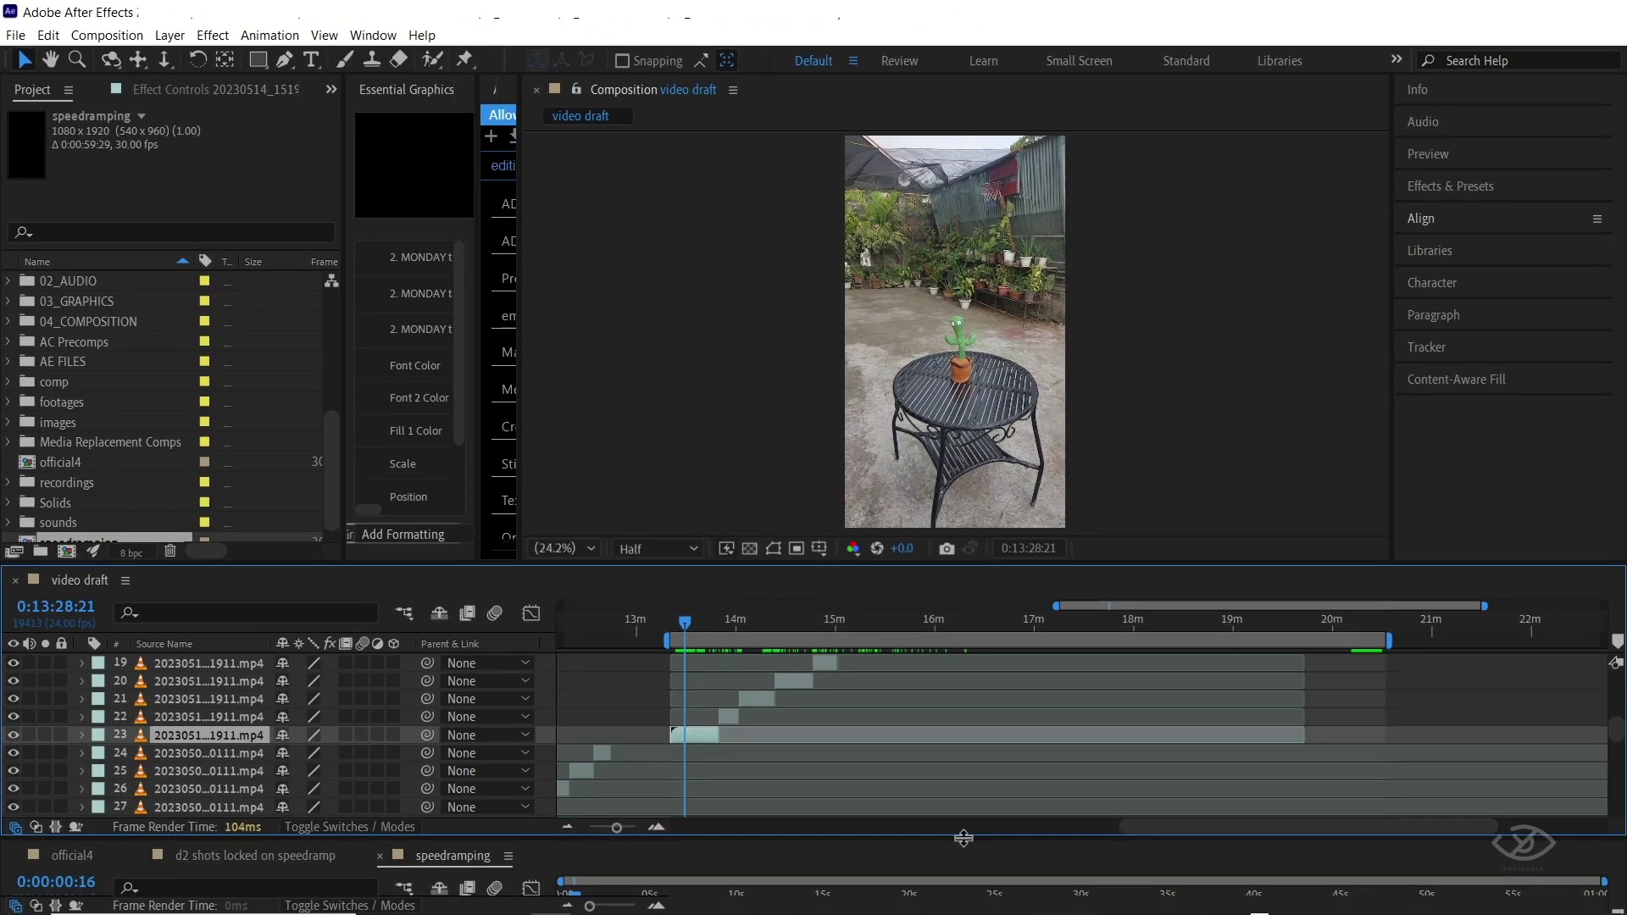
Paste the copied clip into speedramping at 0:00:00:00, and hide the original layer 23 in video draft
{"action": "left_click_drag", "start_coordinate": [964, 838], "coordinate": [967, 651]}
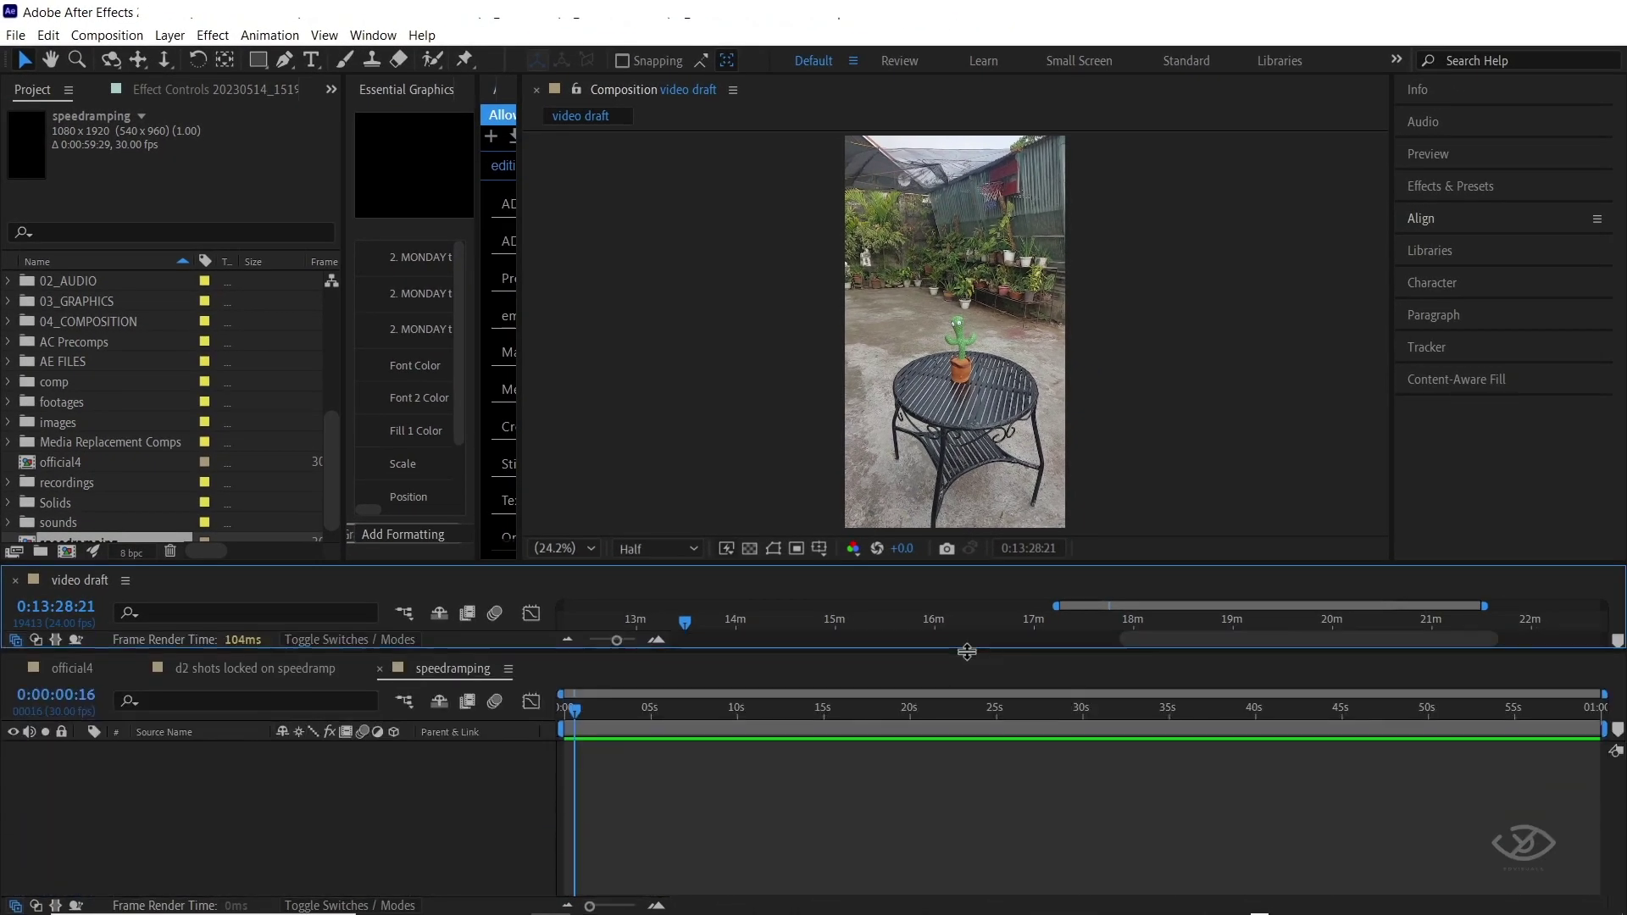
{"action": "left_click", "coordinate": [573, 712]}
{"action": "left_click", "coordinate": [48, 35]}
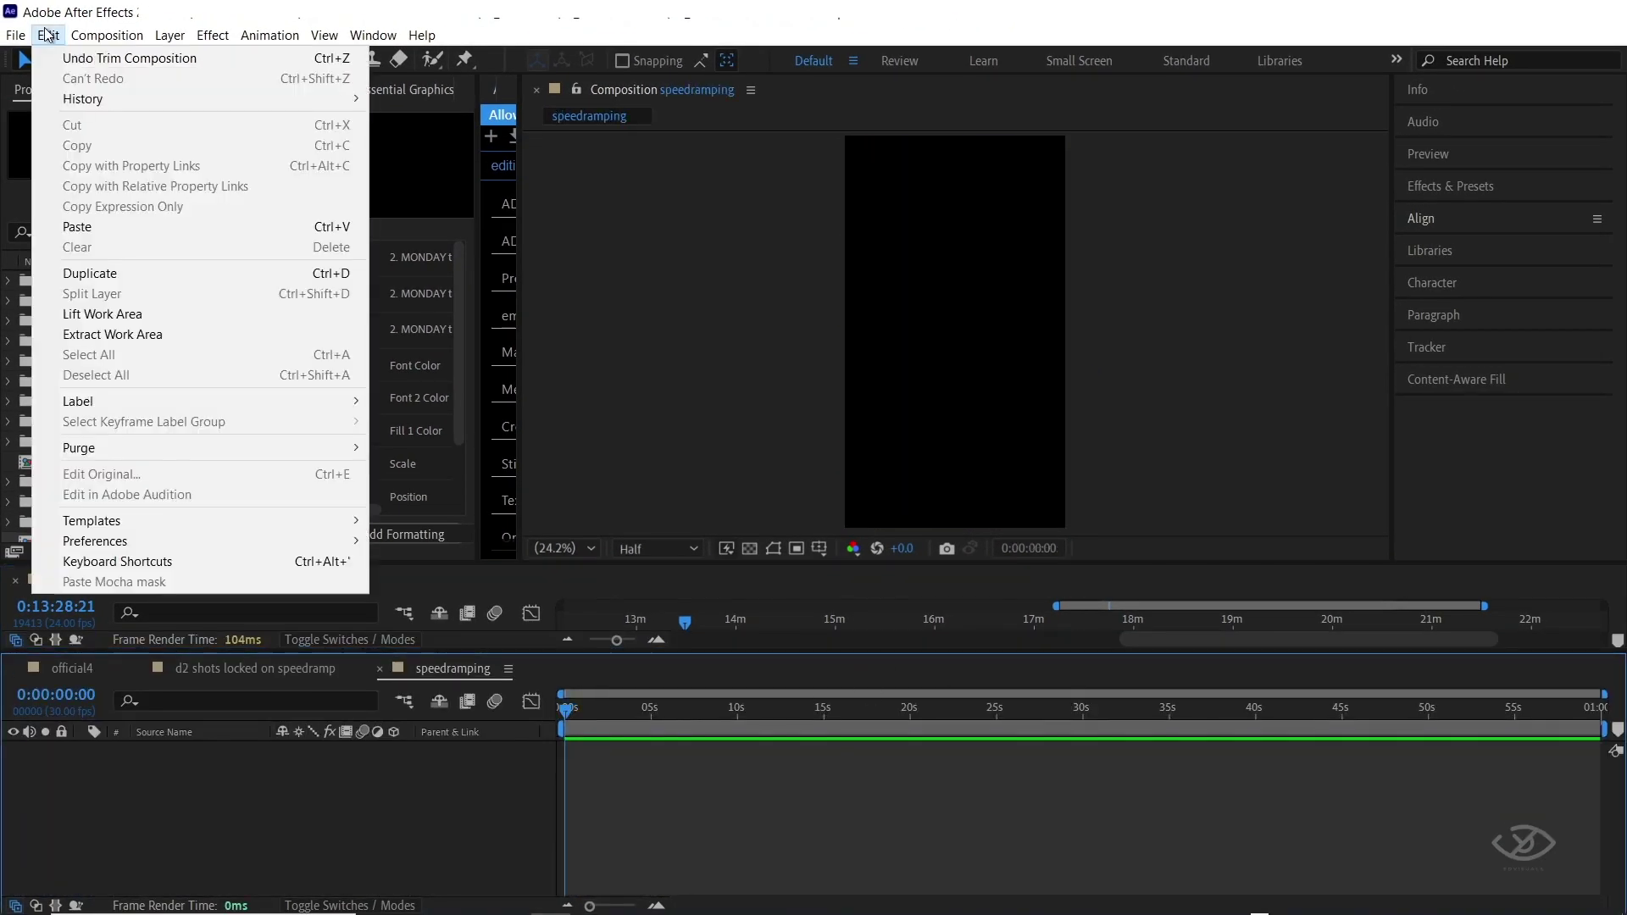
{"action": "left_click", "coordinate": [83, 229]}
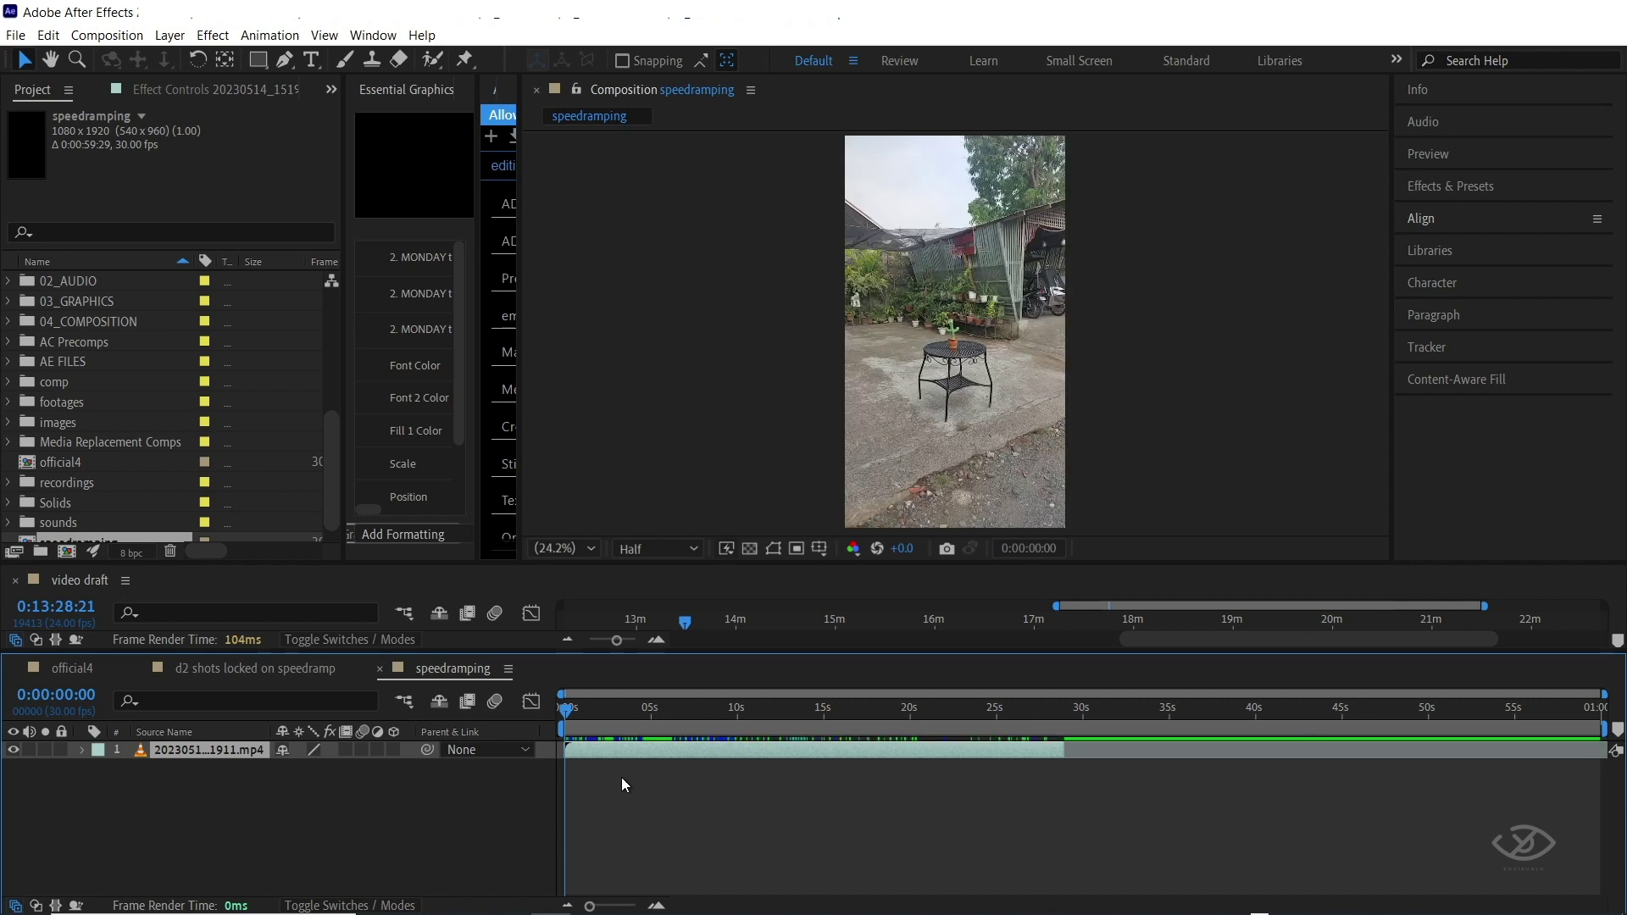
{"action": "left_click_drag", "start_coordinate": [980, 566], "coordinate": [980, 332]}
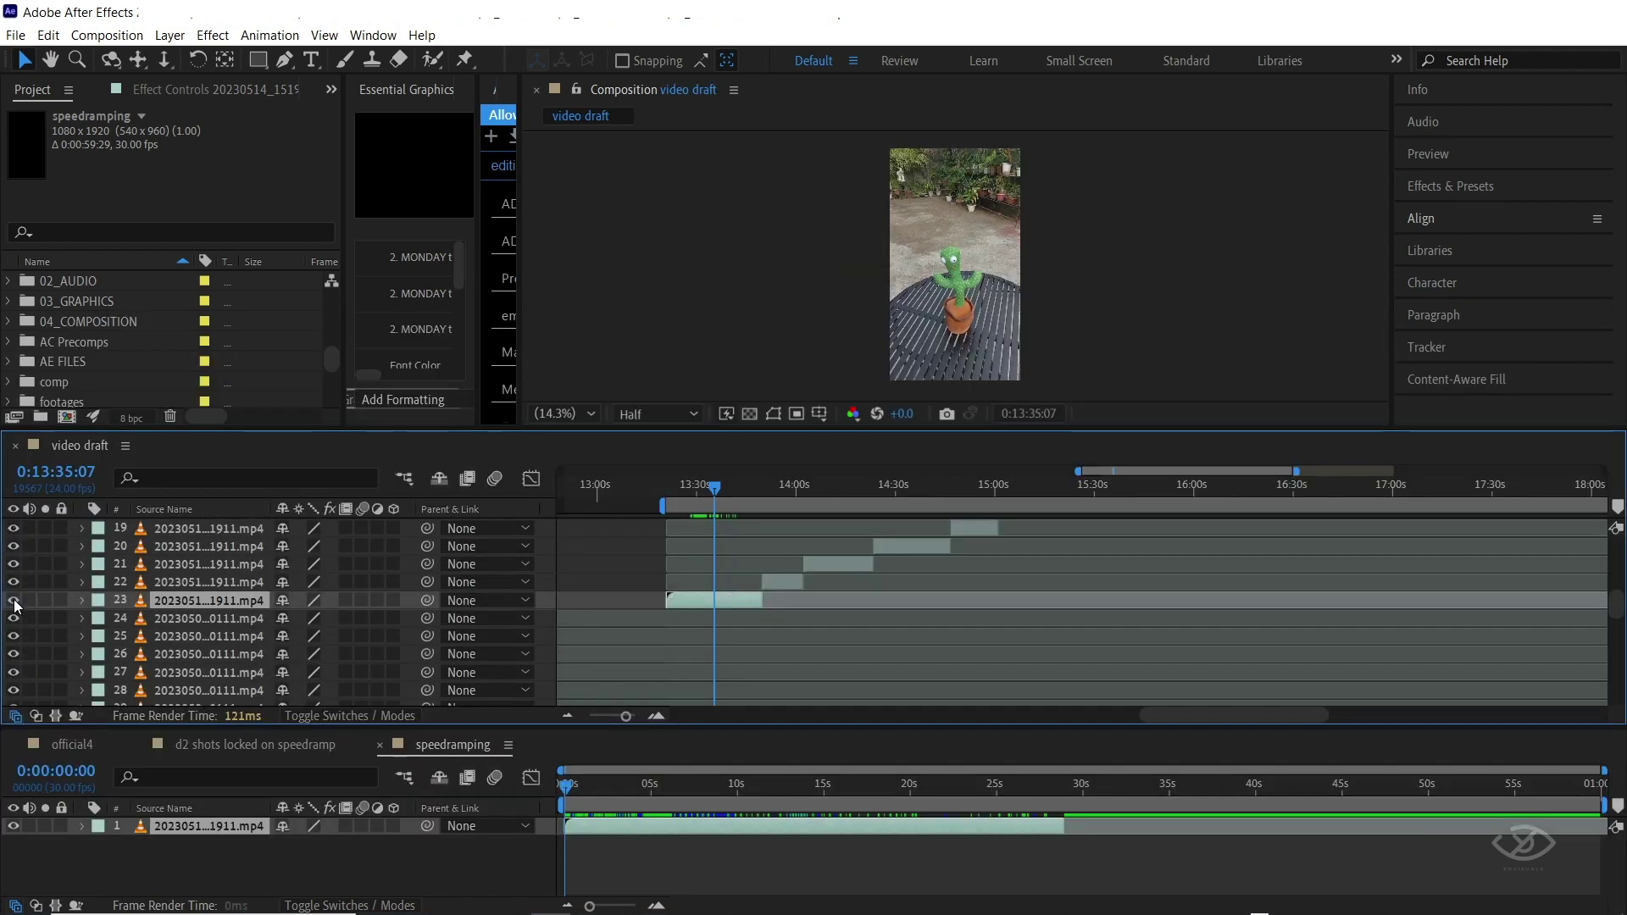
{"action": "left_click", "coordinate": [13, 600]}
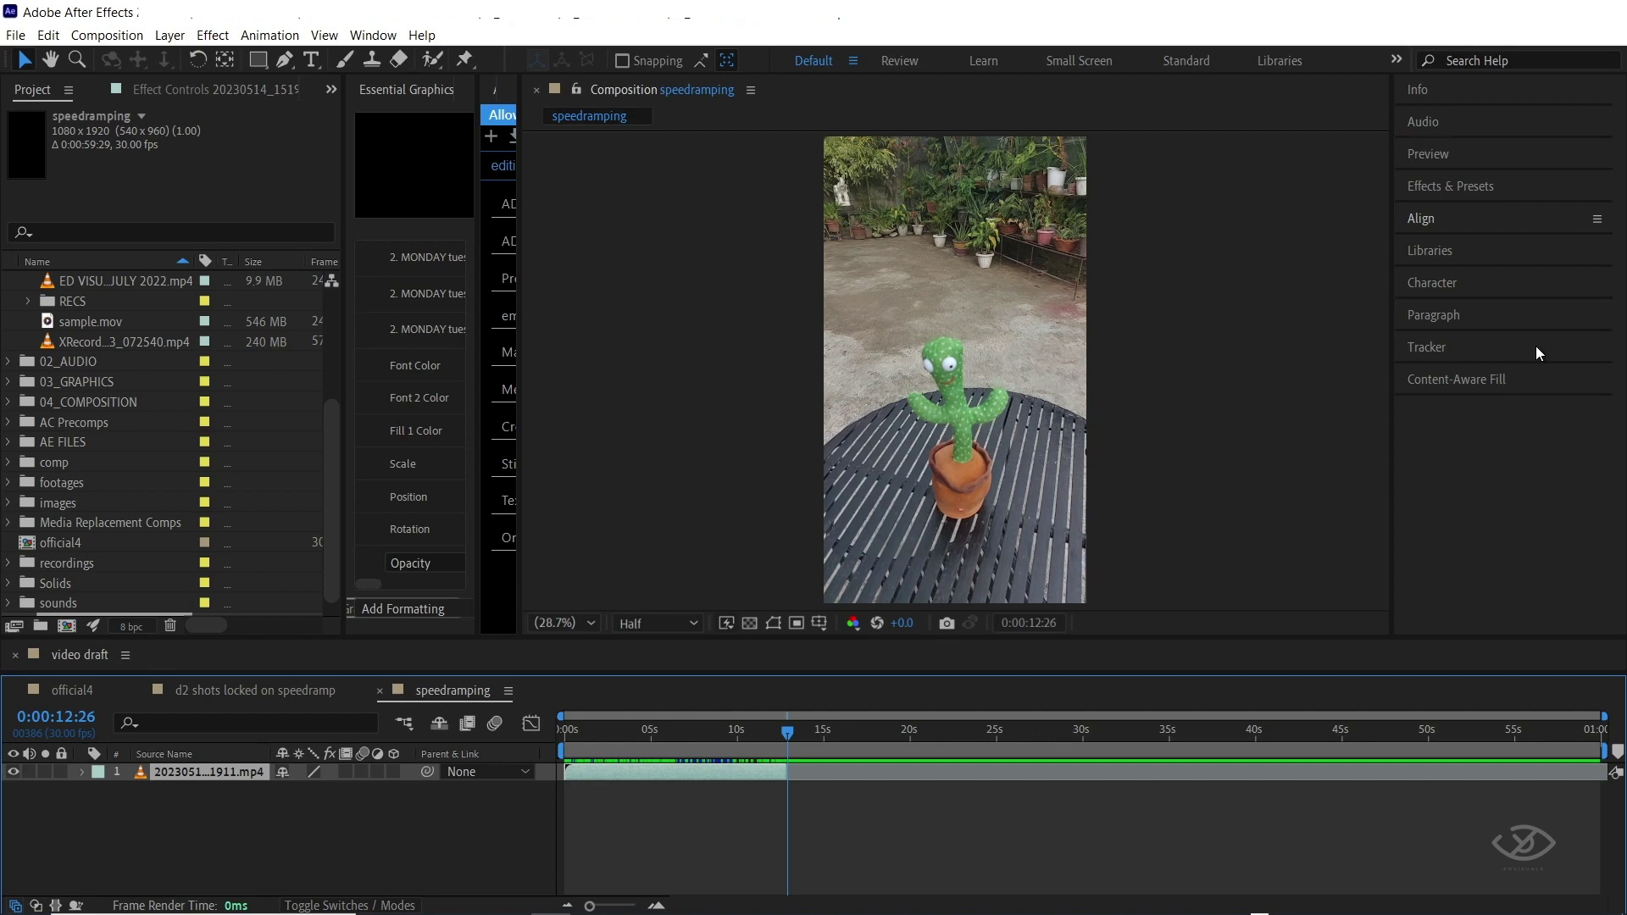
Show the Tracker controls and start Stabilize Motion on the speedramping clip from its first frame
{"action": "left_click", "coordinate": [1536, 346]}
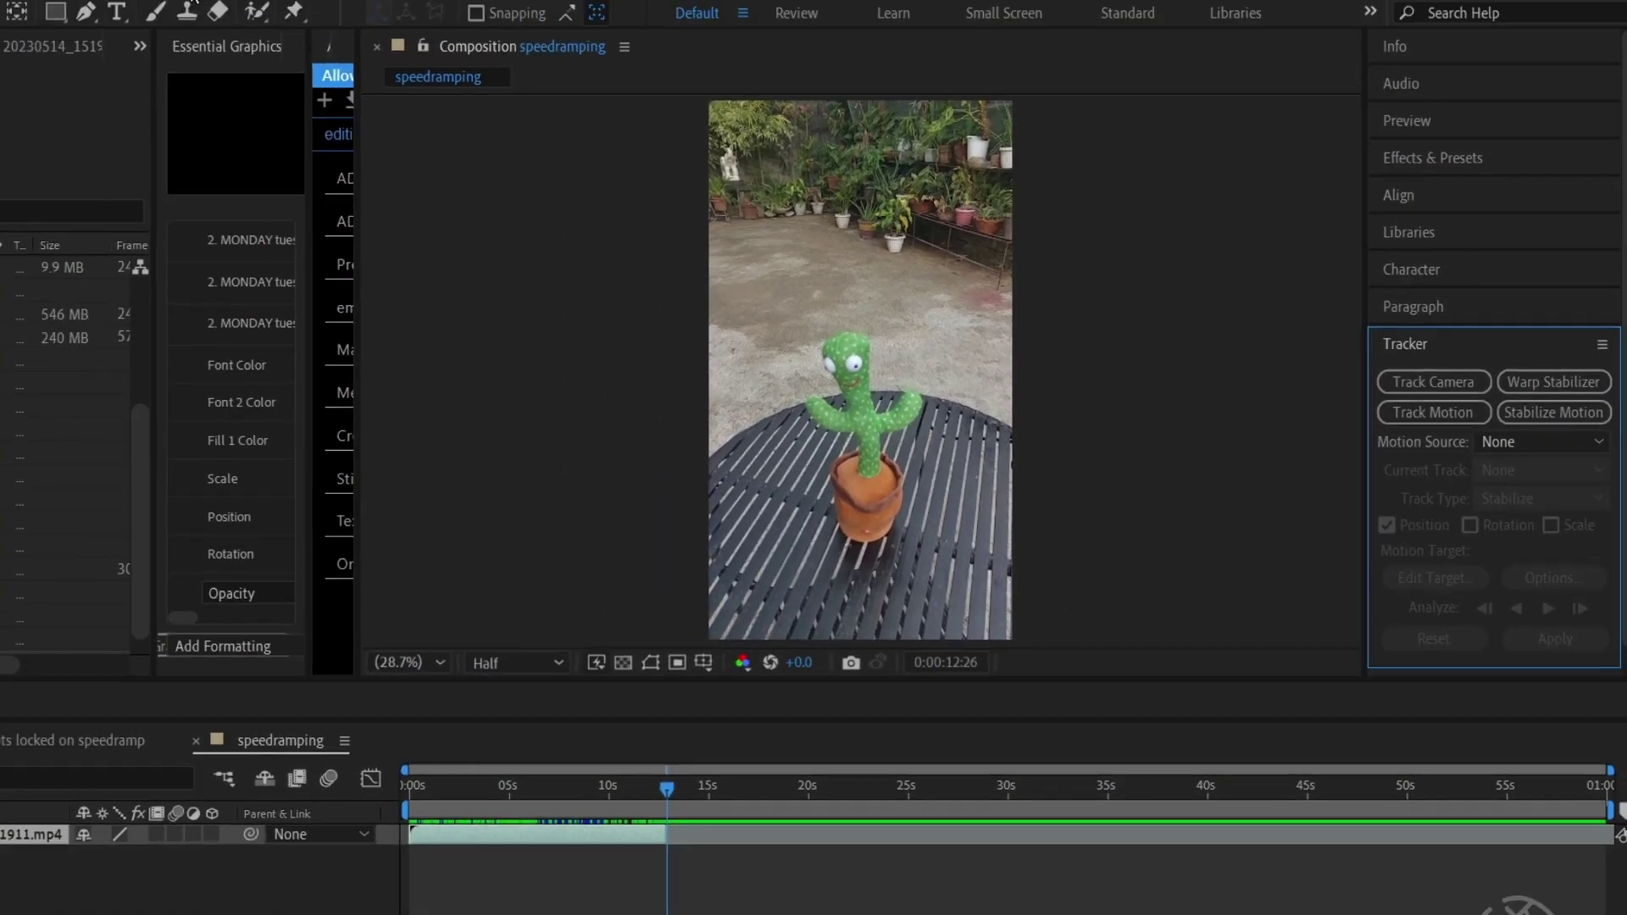
{"action": "left_click", "coordinate": [373, 35]}
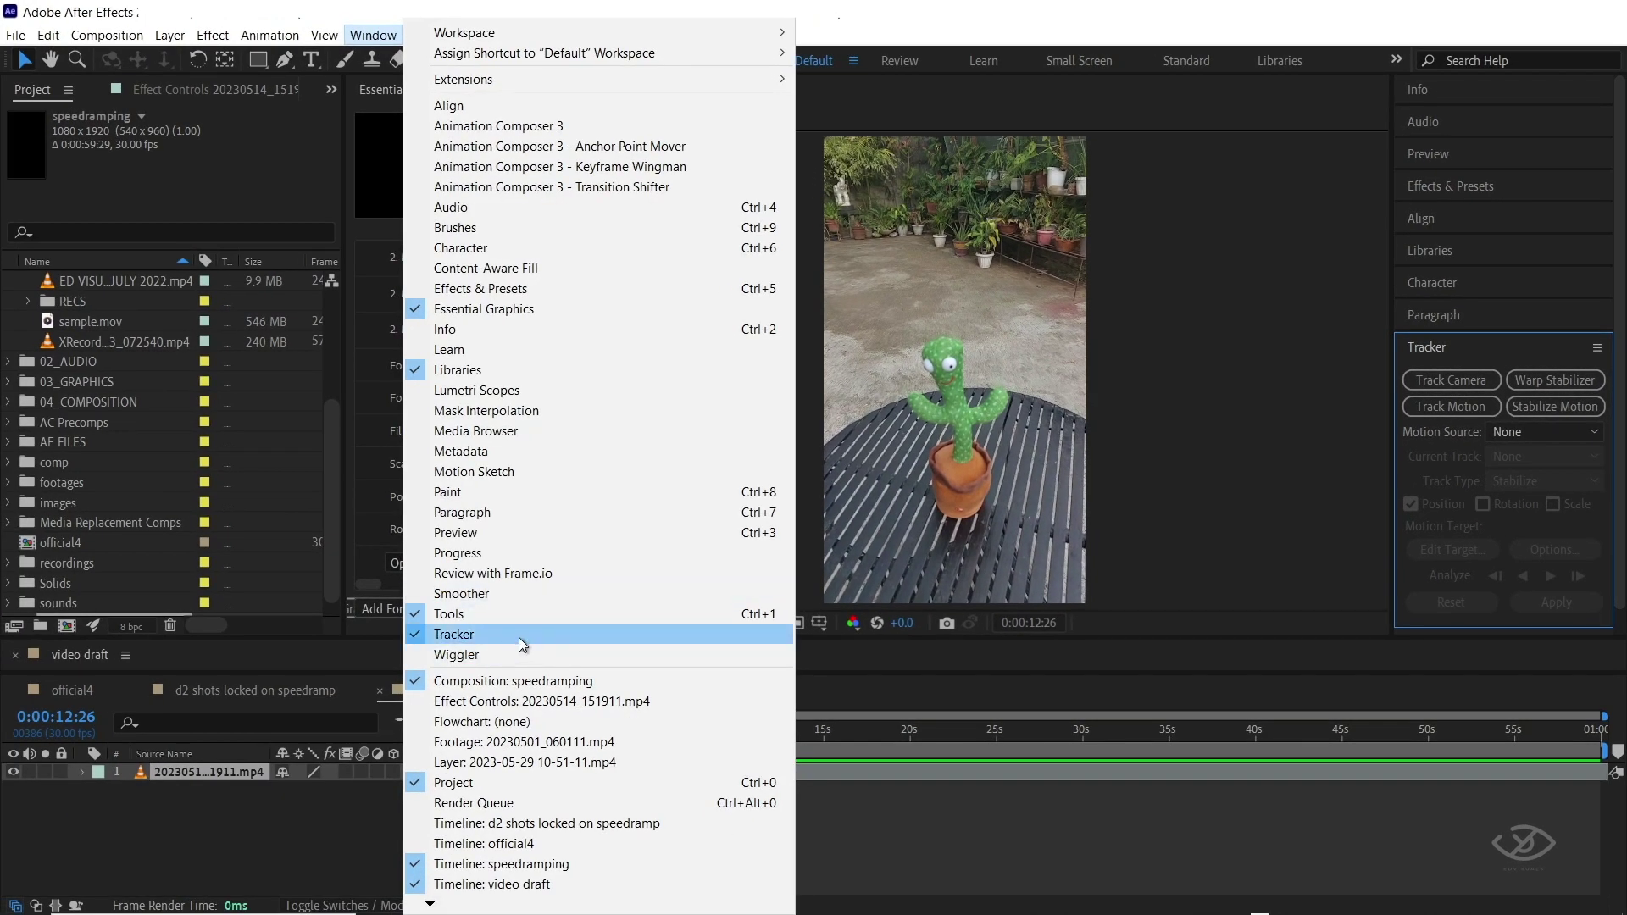
{"action": "left_click", "coordinate": [1195, 844]}
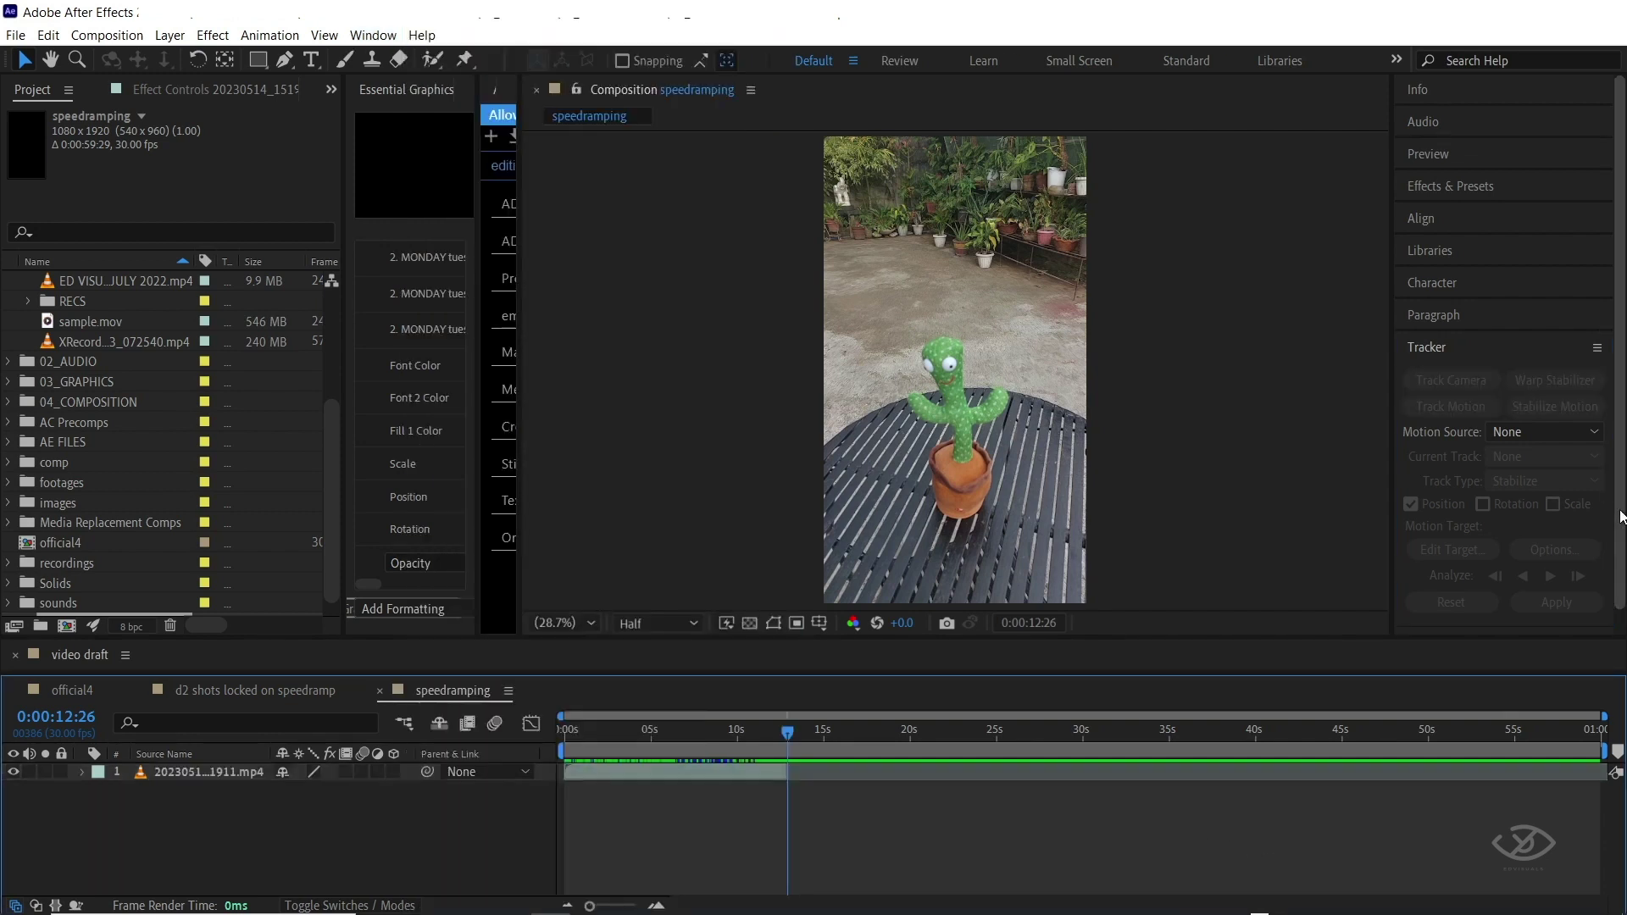
{"action": "left_click", "coordinate": [751, 770]}
{"action": "left_click_drag", "start_coordinate": [785, 734], "coordinate": [571, 729]}
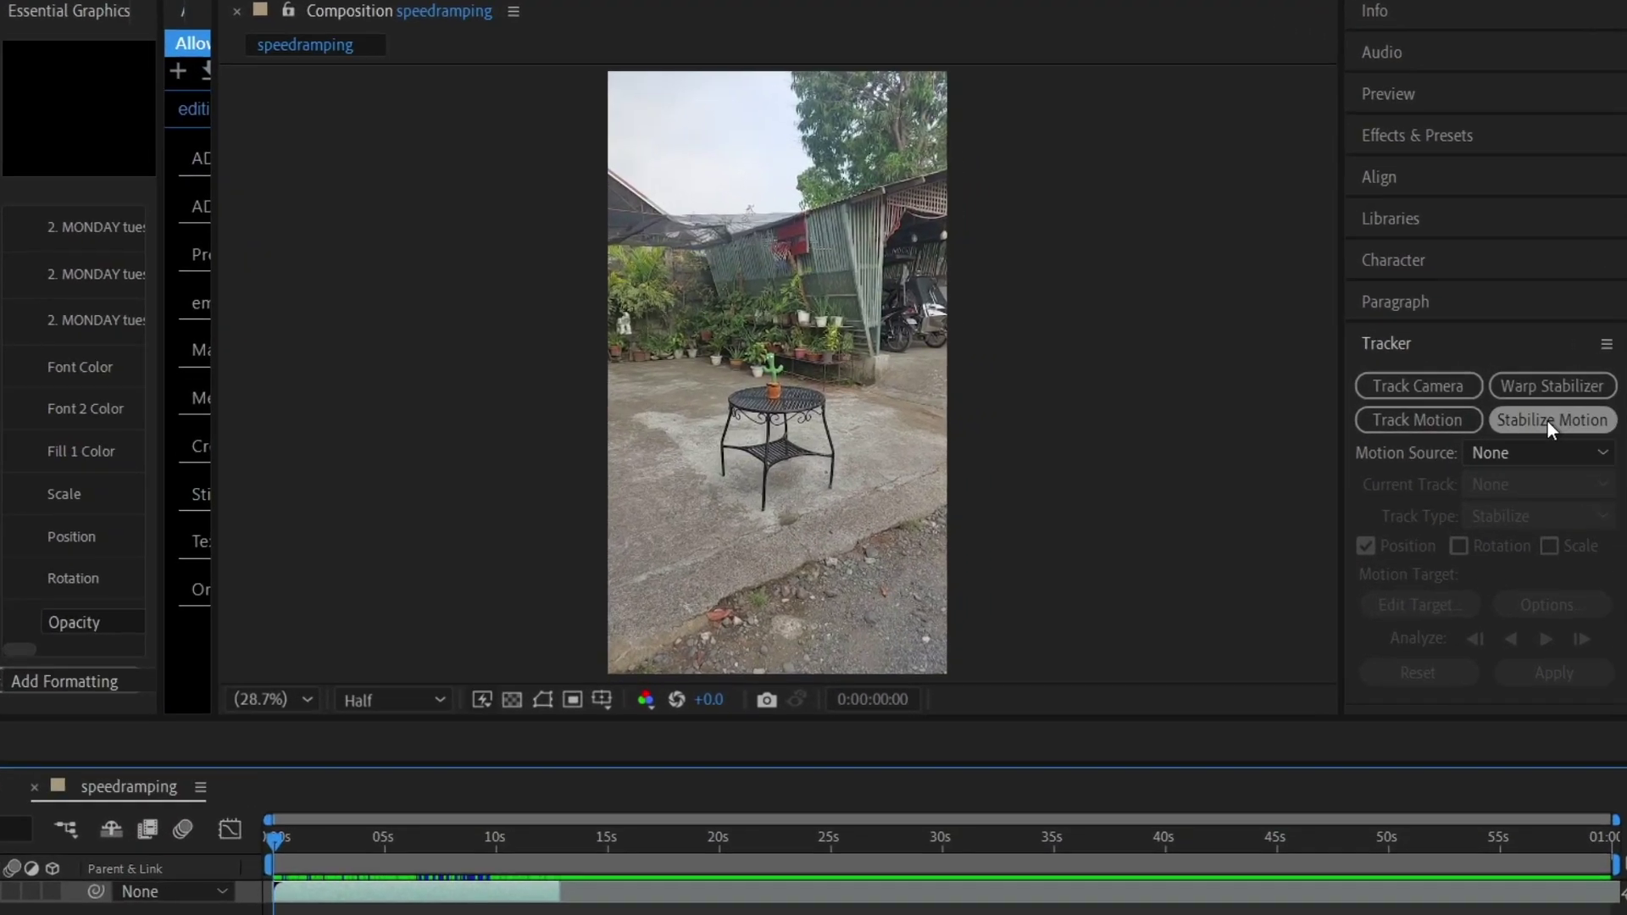
{"action": "left_click", "coordinate": [1548, 421]}
{"action": "scroll", "coordinate": [746, 376], "scroll_direction": "up", "scroll_amount": 4}
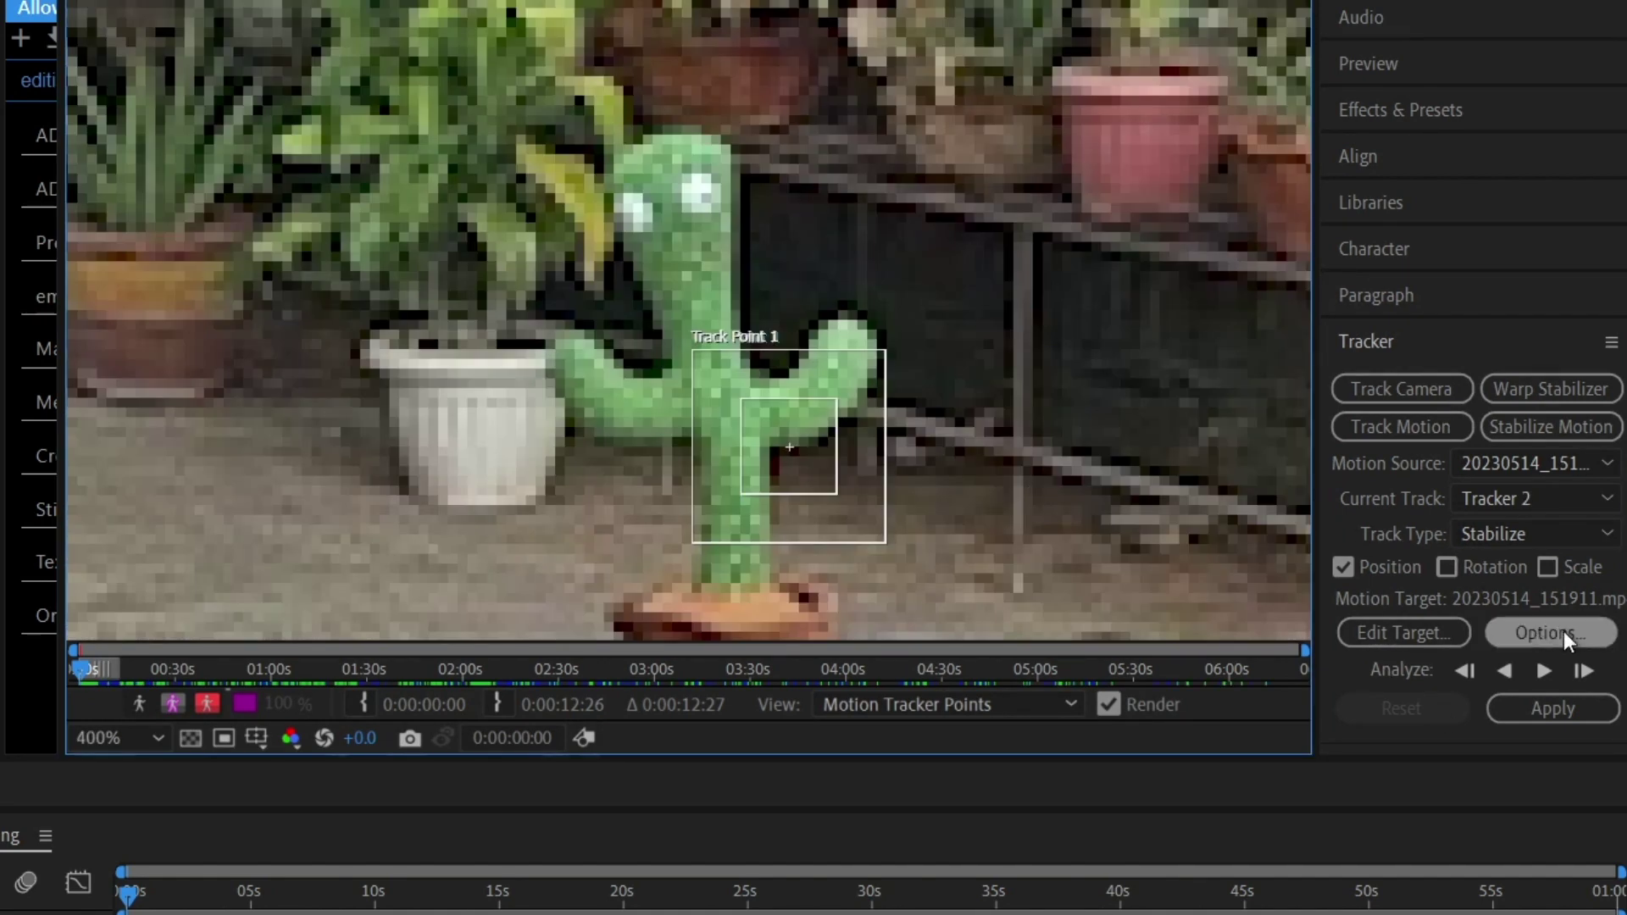
Set the motion tracker options to Stop Tracking when confidence drops below the threshold
{"action": "left_click", "coordinate": [1559, 632]}
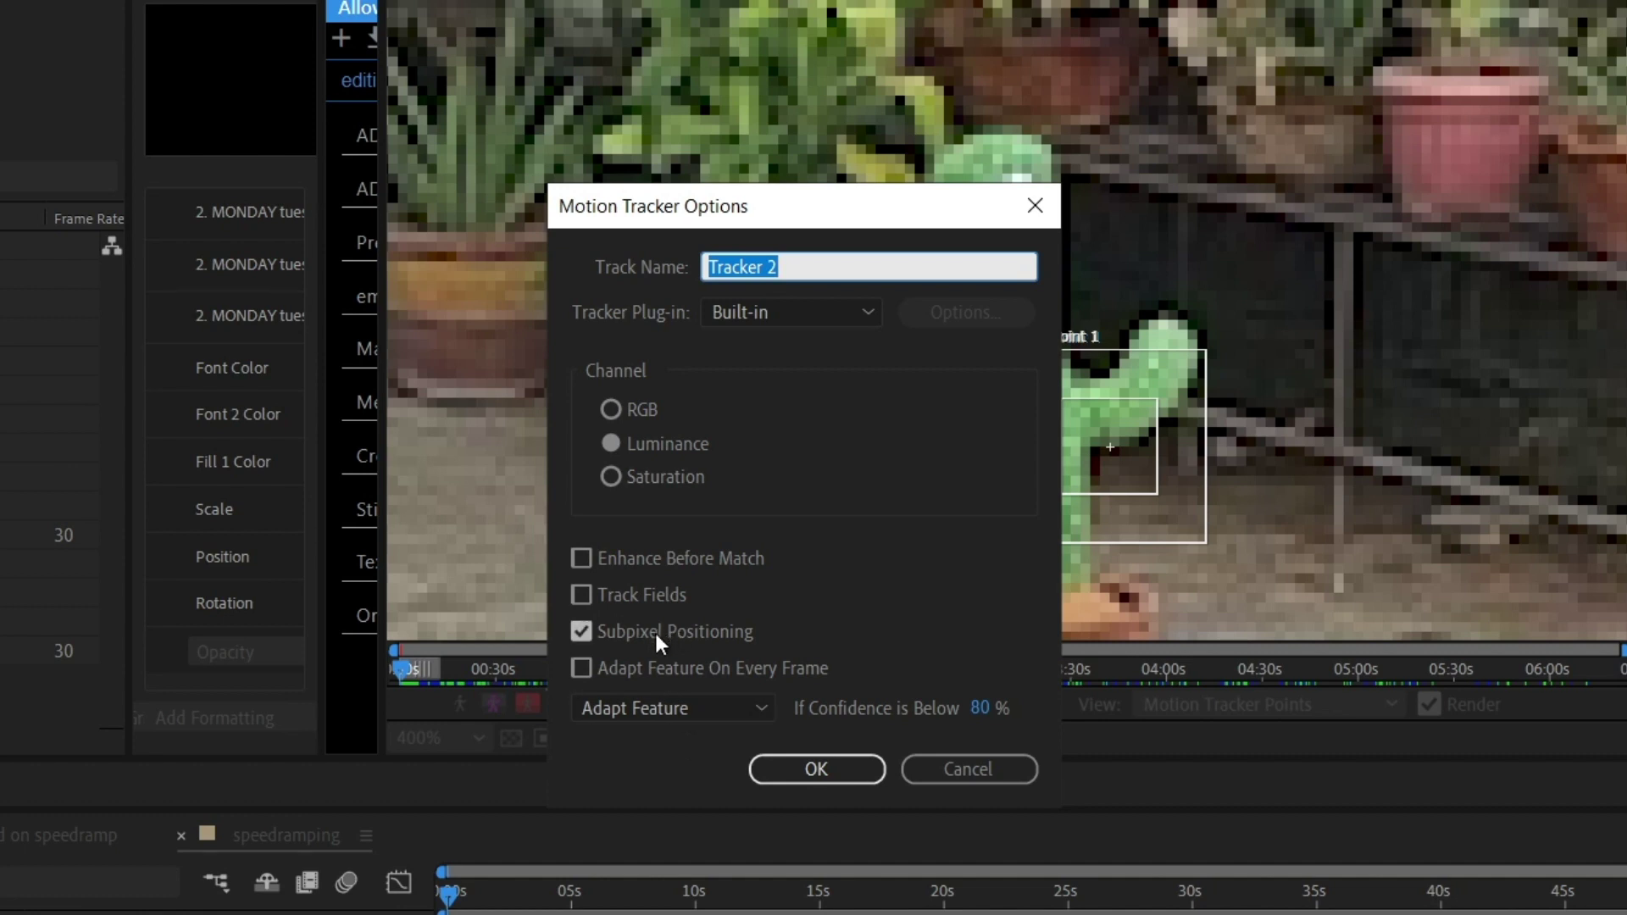
{"action": "left_click", "coordinate": [714, 716]}
{"action": "left_click", "coordinate": [679, 784]}
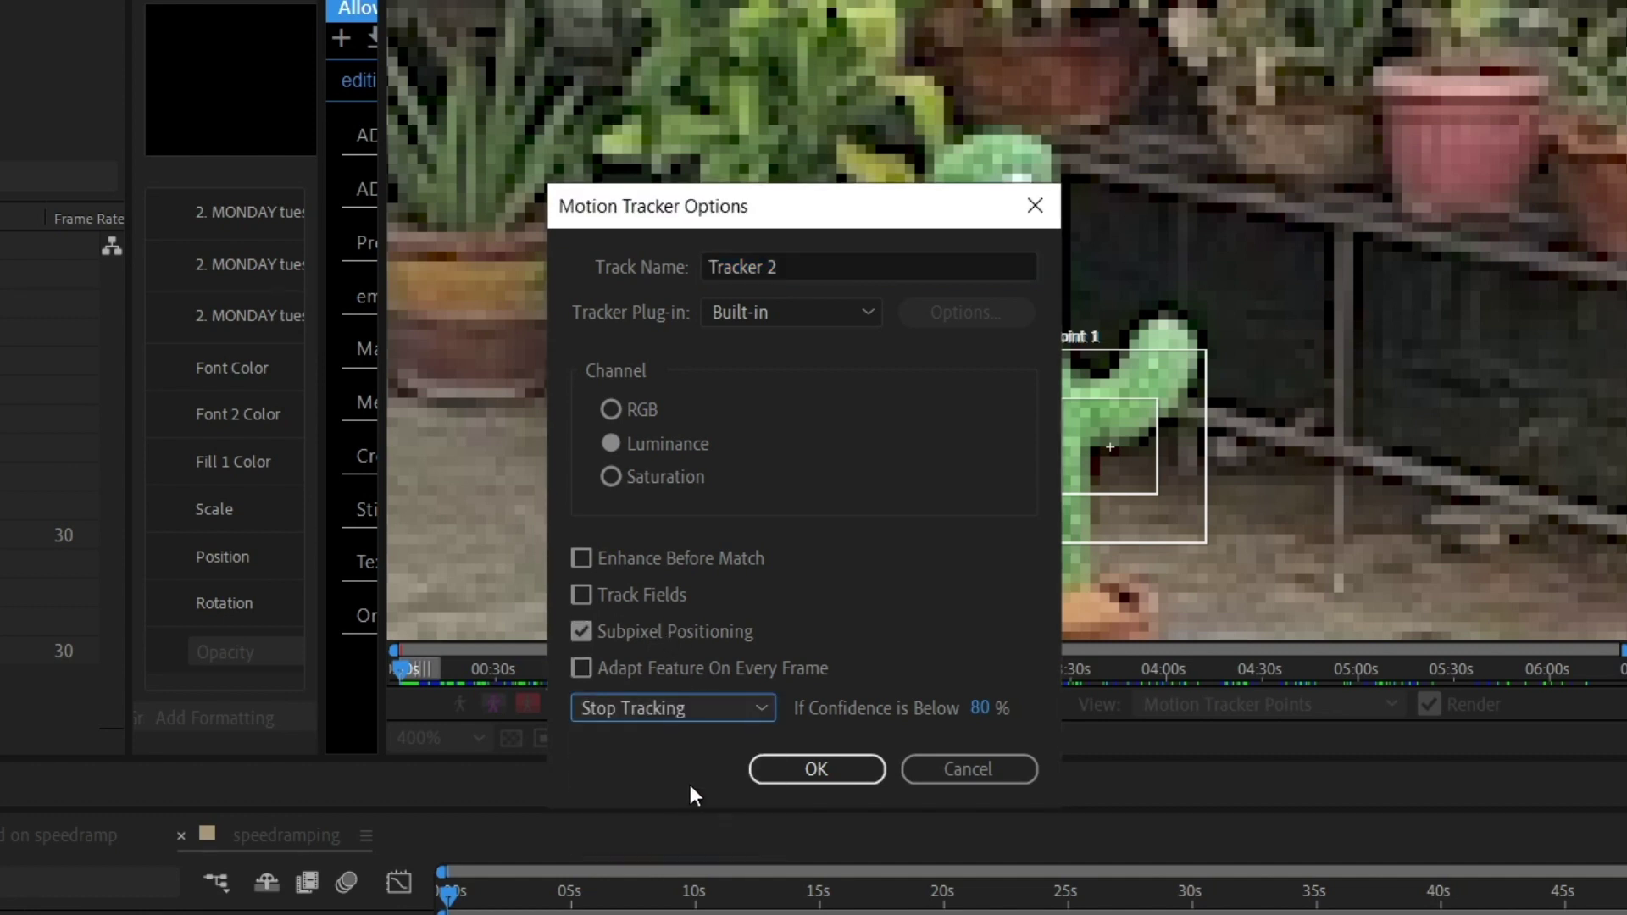
{"action": "left_click", "coordinate": [805, 765]}
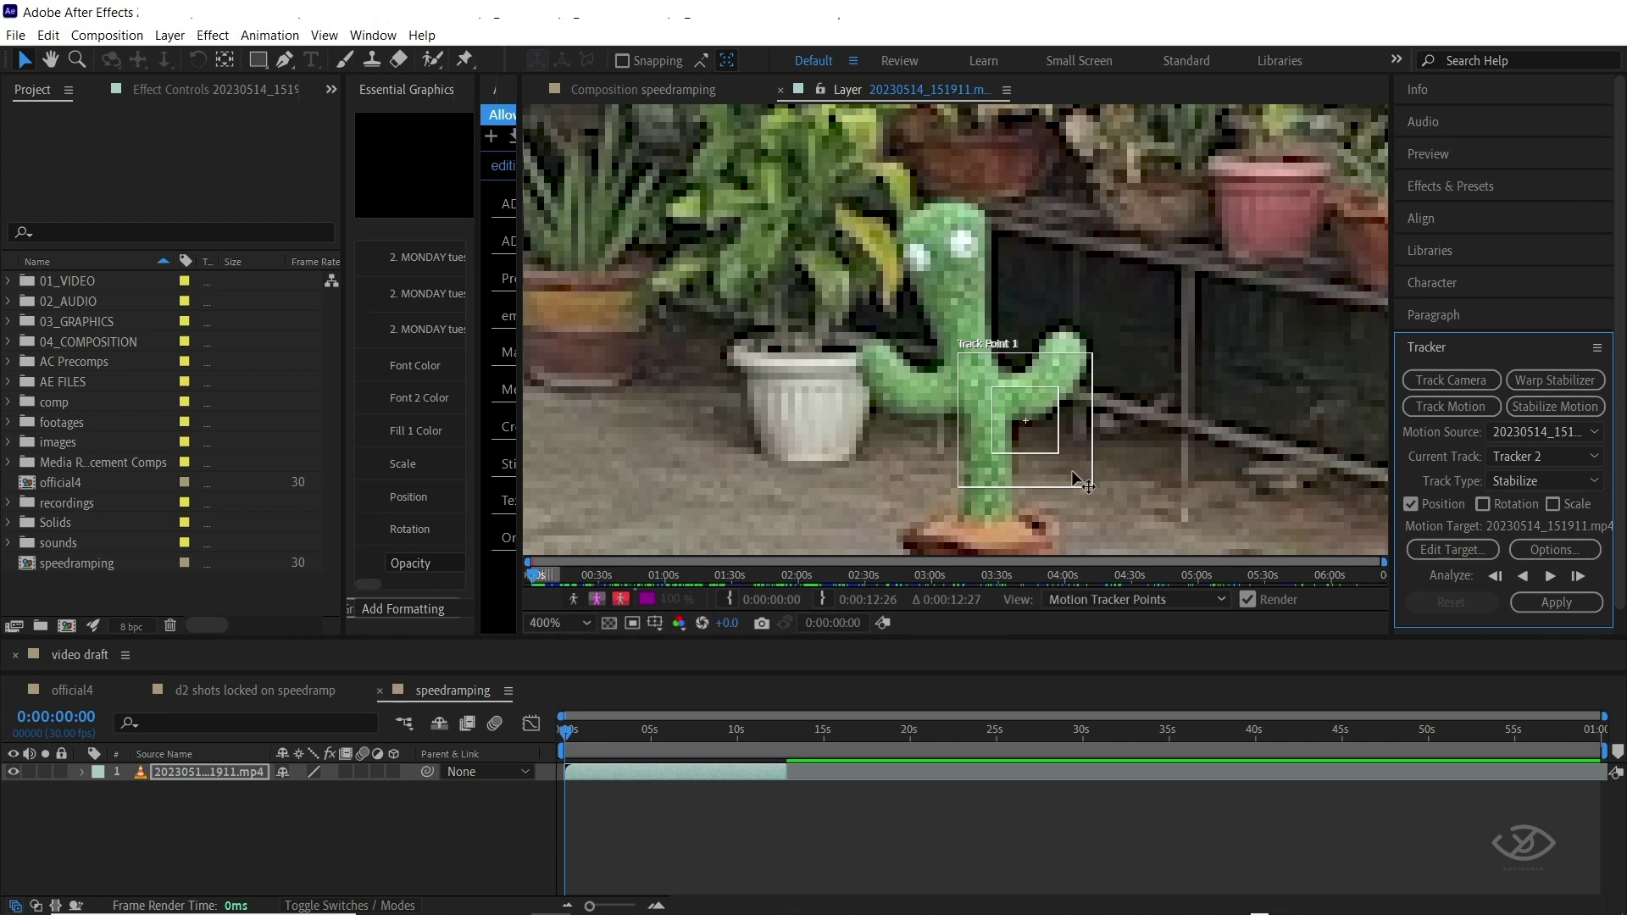
Fit Track Point 1 over the cactus's right-hand eye with a smaller search region and analyze its motion forward
{"action": "left_click_drag", "start_coordinate": [1072, 472], "coordinate": [1012, 297]}
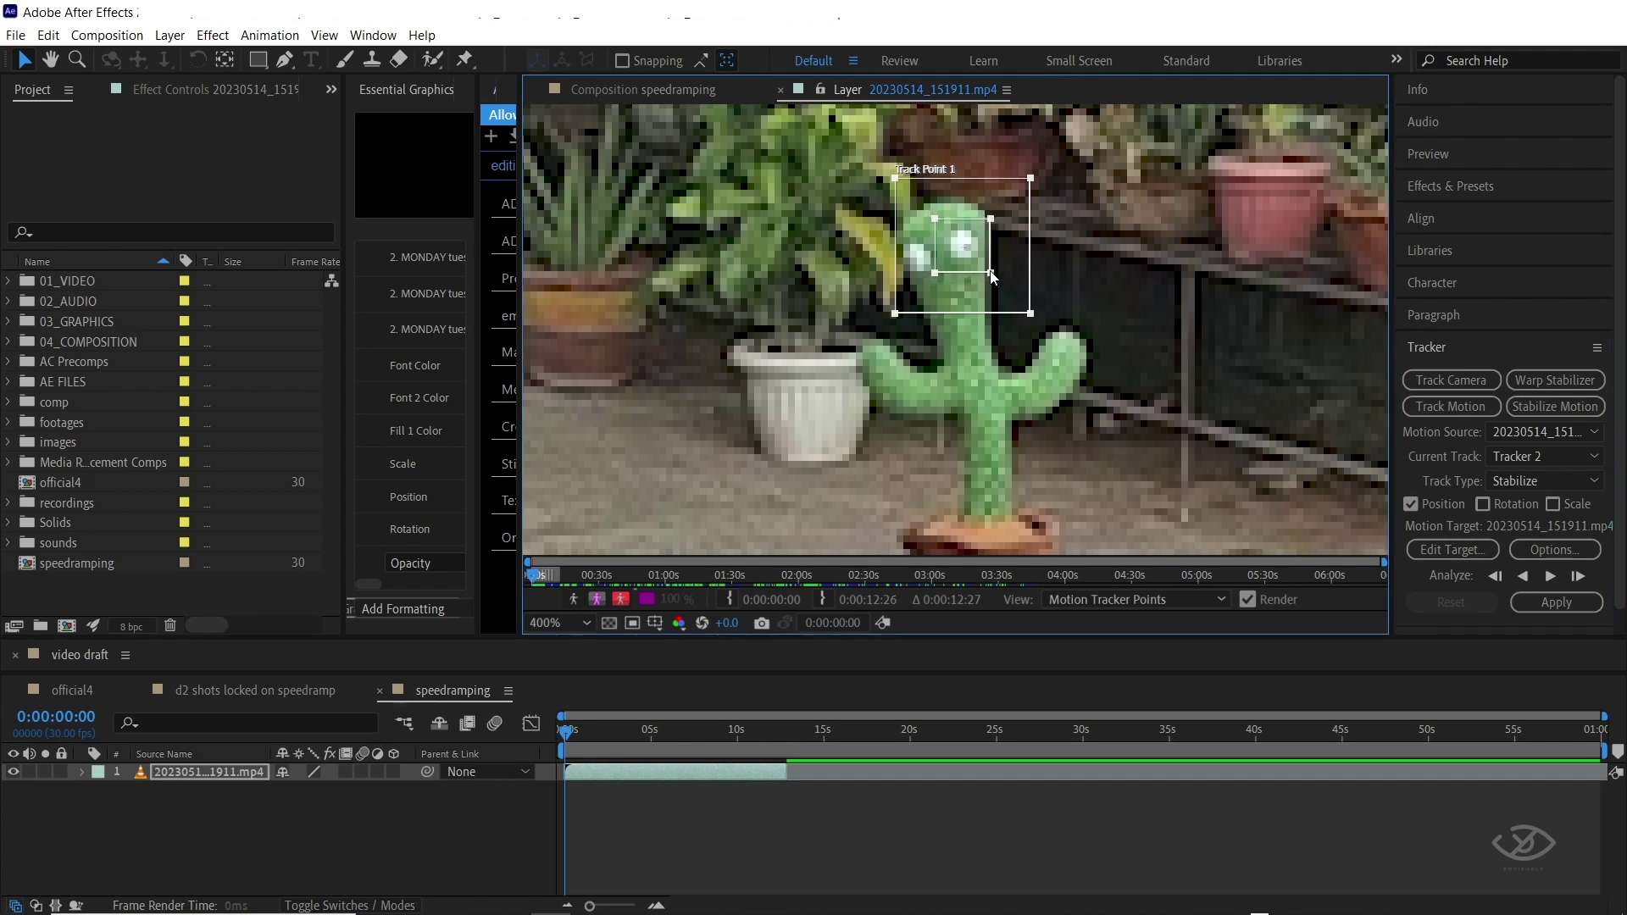
{"action": "left_click_drag", "start_coordinate": [1030, 312], "coordinate": [1022, 308]}
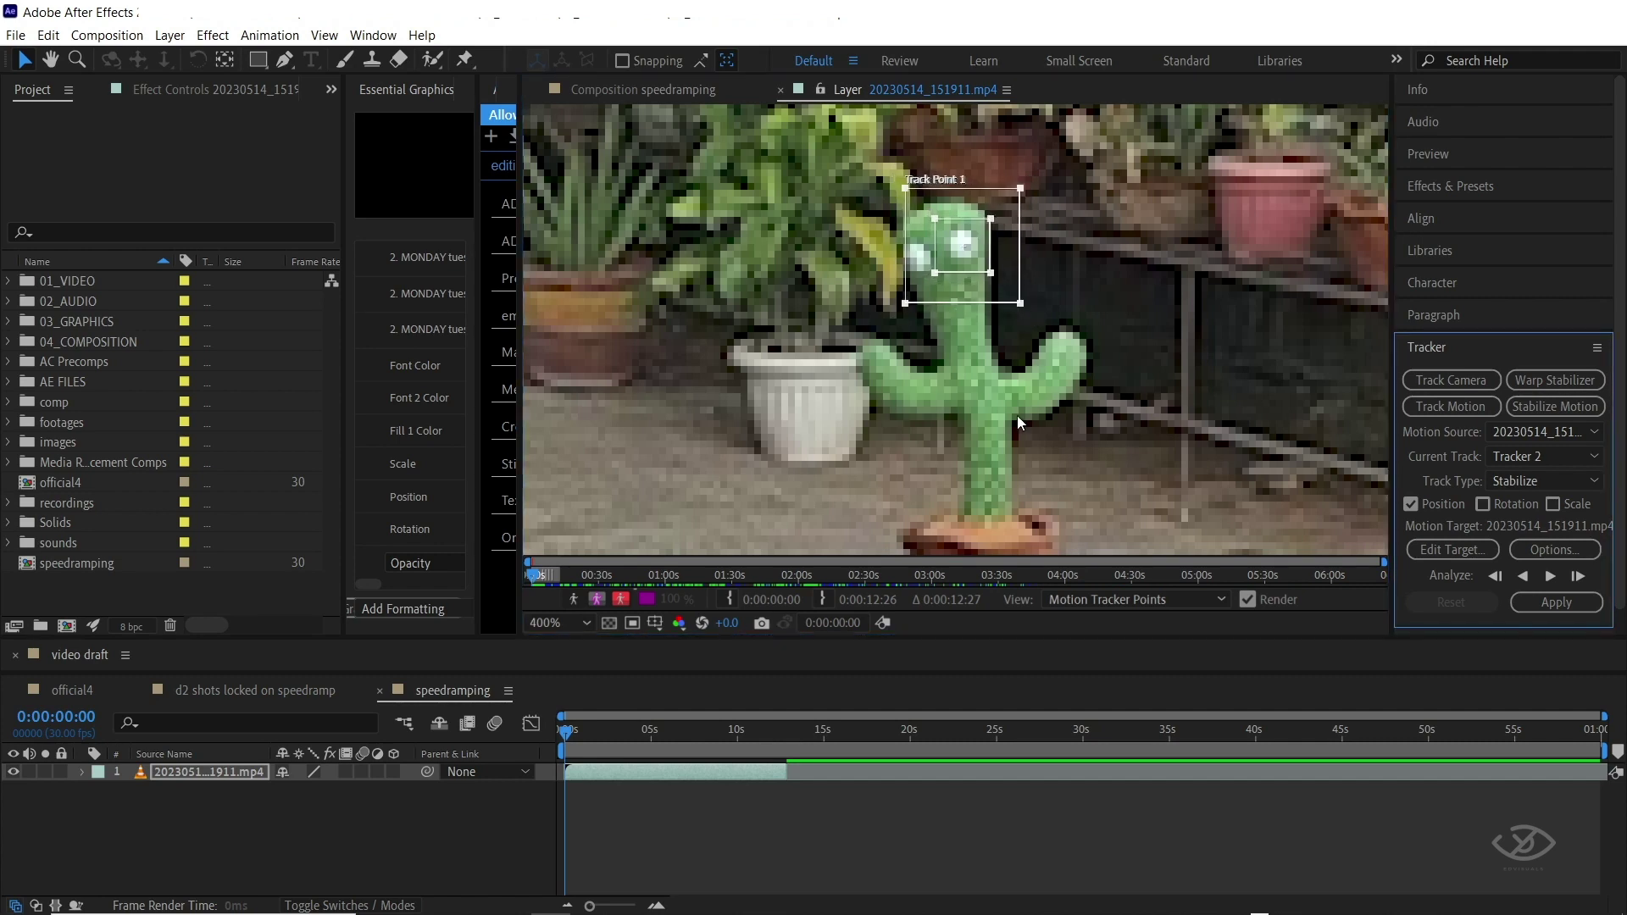
{"action": "left_click", "coordinate": [1551, 576]}
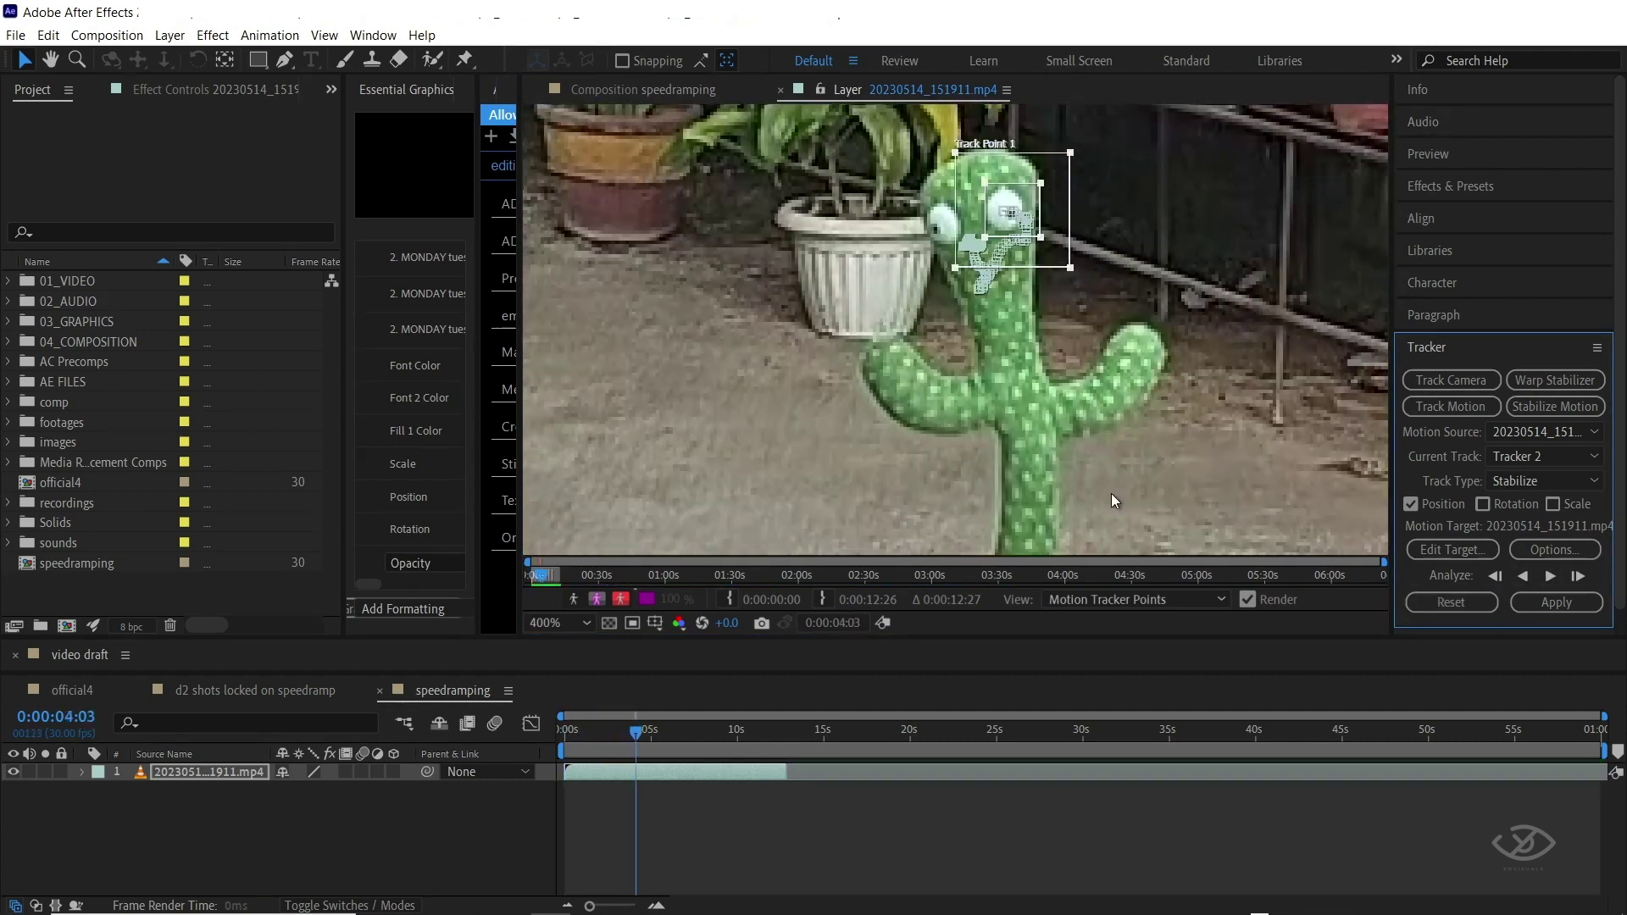
Resume the forward analysis of the cactus's eye whenever it stops, up to about 0:00:08:16
{"action": "scroll", "coordinate": [1022, 248], "scroll_direction": "up", "scroll_amount": 2}
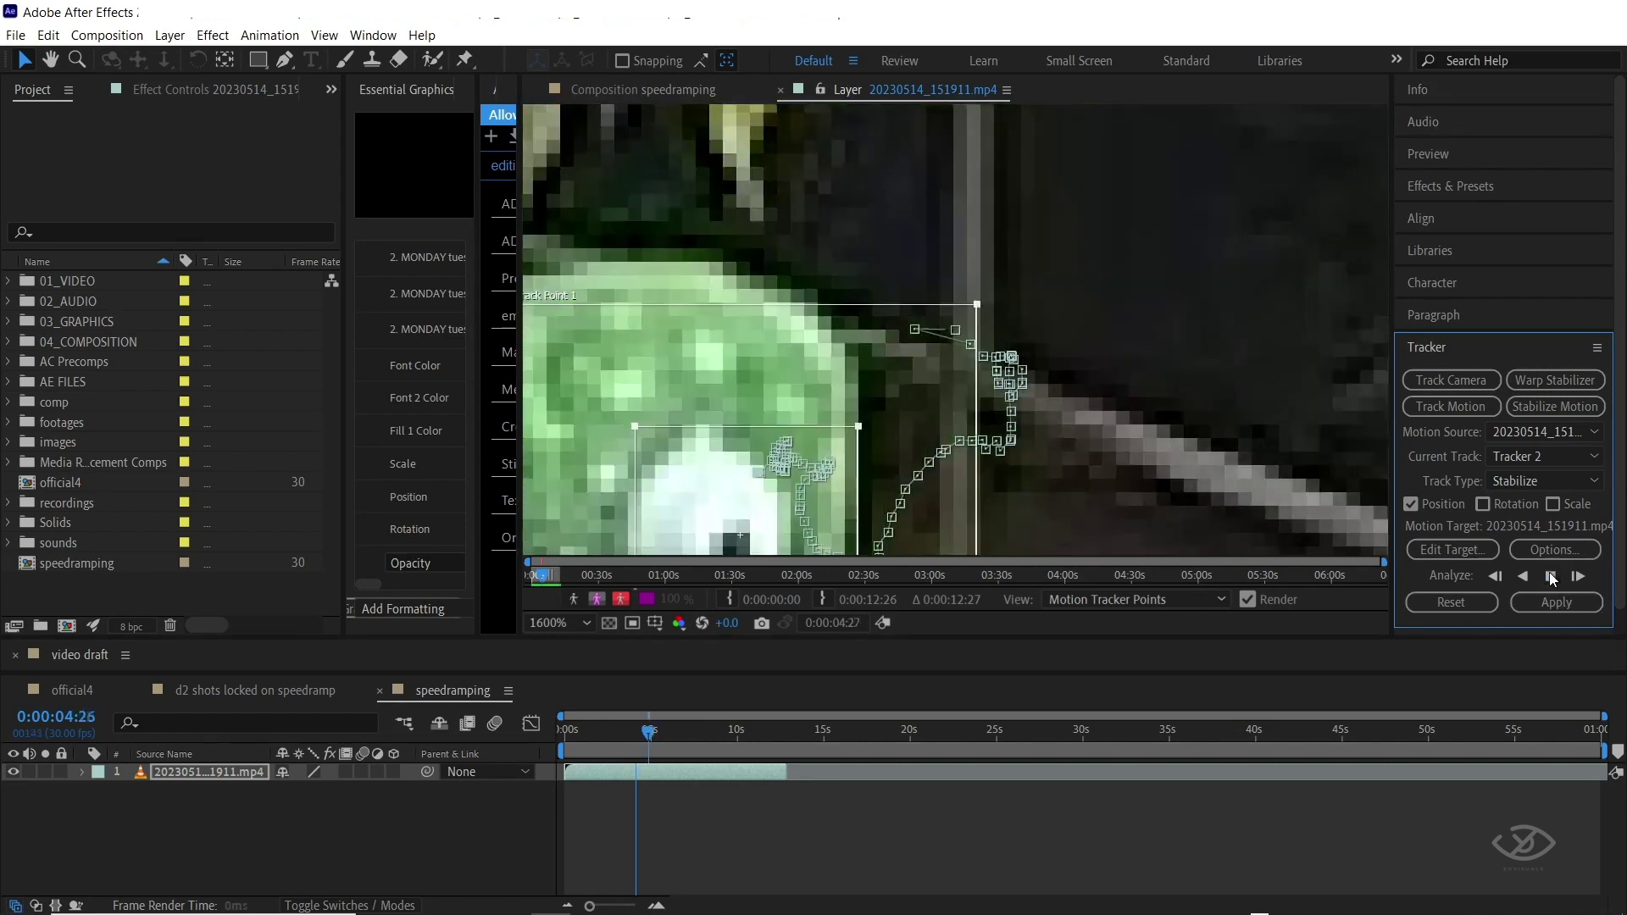
{"action": "left_click", "coordinate": [1551, 576]}
{"action": "left_click_drag", "start_coordinate": [1194, 542], "coordinate": [1292, 290]}
{"action": "scroll", "coordinate": [1136, 416], "scroll_direction": "down", "scroll_amount": 1}
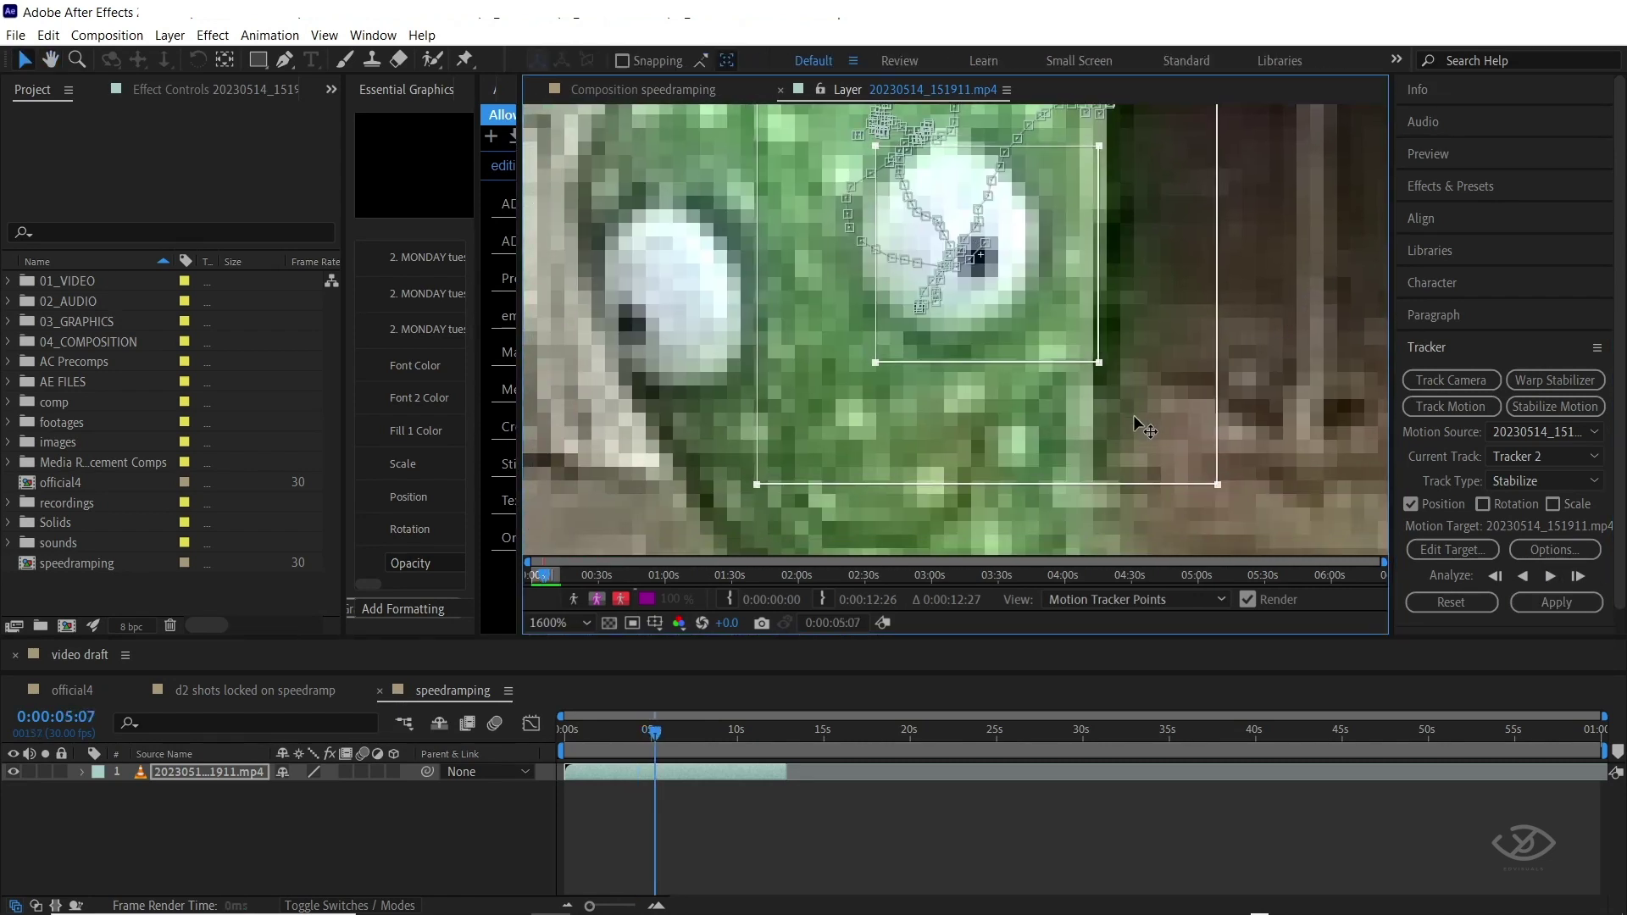
{"action": "left_click", "coordinate": [1551, 577]}
{"action": "left_click", "coordinate": [1551, 577]}
{"action": "left_click_drag", "start_coordinate": [1136, 323], "coordinate": [1046, 322]}
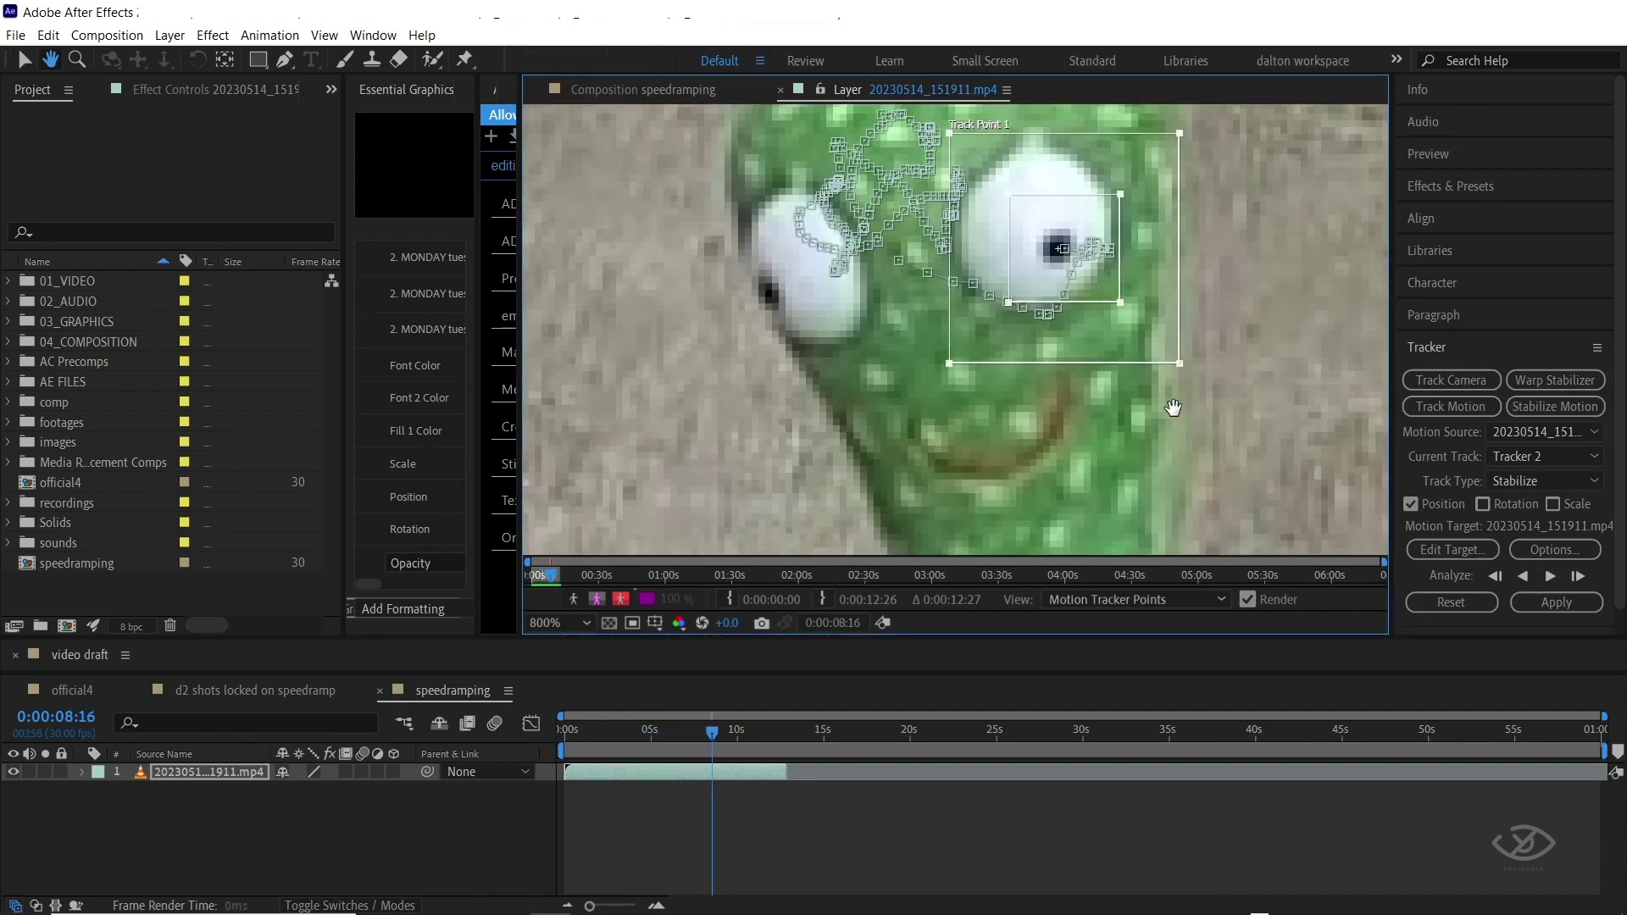
Finish analyzing the eye's motion forward to the end of the clip at 0:00:12:26
{"action": "scroll", "coordinate": [1045, 319], "scroll_direction": "down", "scroll_amount": 1}
{"action": "left_click", "coordinate": [1552, 576]}
{"action": "left_click", "coordinate": [1551, 577]}
{"action": "left_click_drag", "start_coordinate": [983, 373], "coordinate": [1062, 268]}
{"action": "left_click", "coordinate": [1551, 576]}
{"action": "left_click", "coordinate": [1551, 577]}
{"action": "left_click", "coordinate": [1551, 576]}
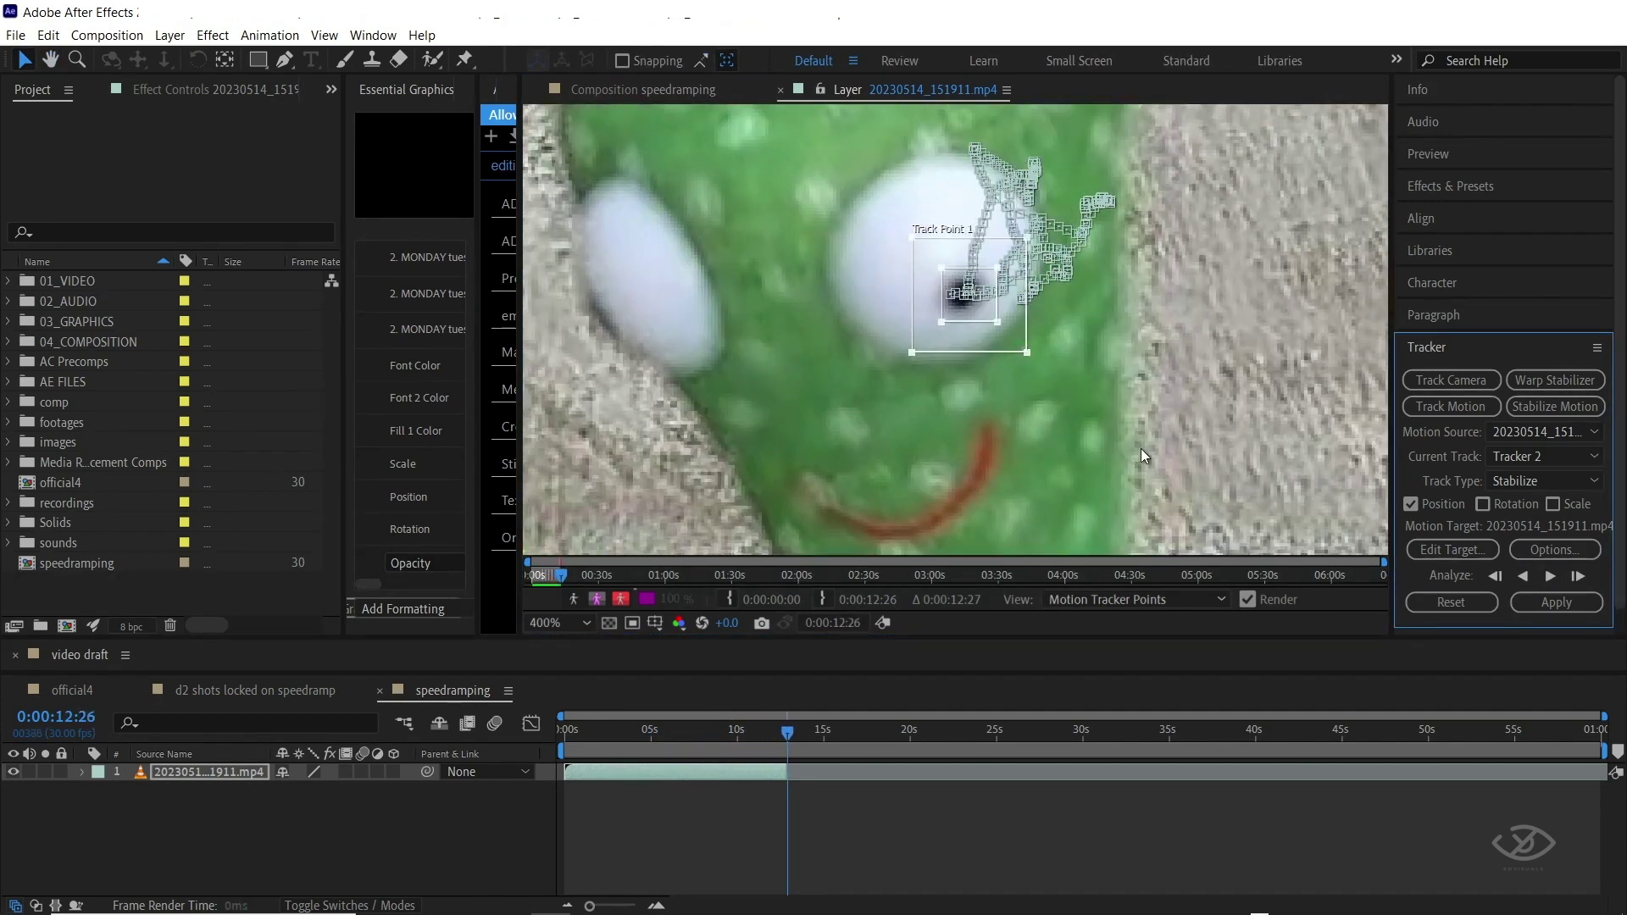
Apply the finished eye-tracking stabilization to the cactus clip in the X and Y dimensions
{"action": "key", "text": "comma"}
{"action": "key", "text": "comma"}
{"action": "key", "text": "u"}
{"action": "scroll", "coordinate": [767, 763], "scroll_direction": "up", "scroll_amount": 5}
{"action": "key", "text": "comma"}
{"action": "key", "text": "comma"}
{"action": "left_click", "coordinate": [1556, 603]}
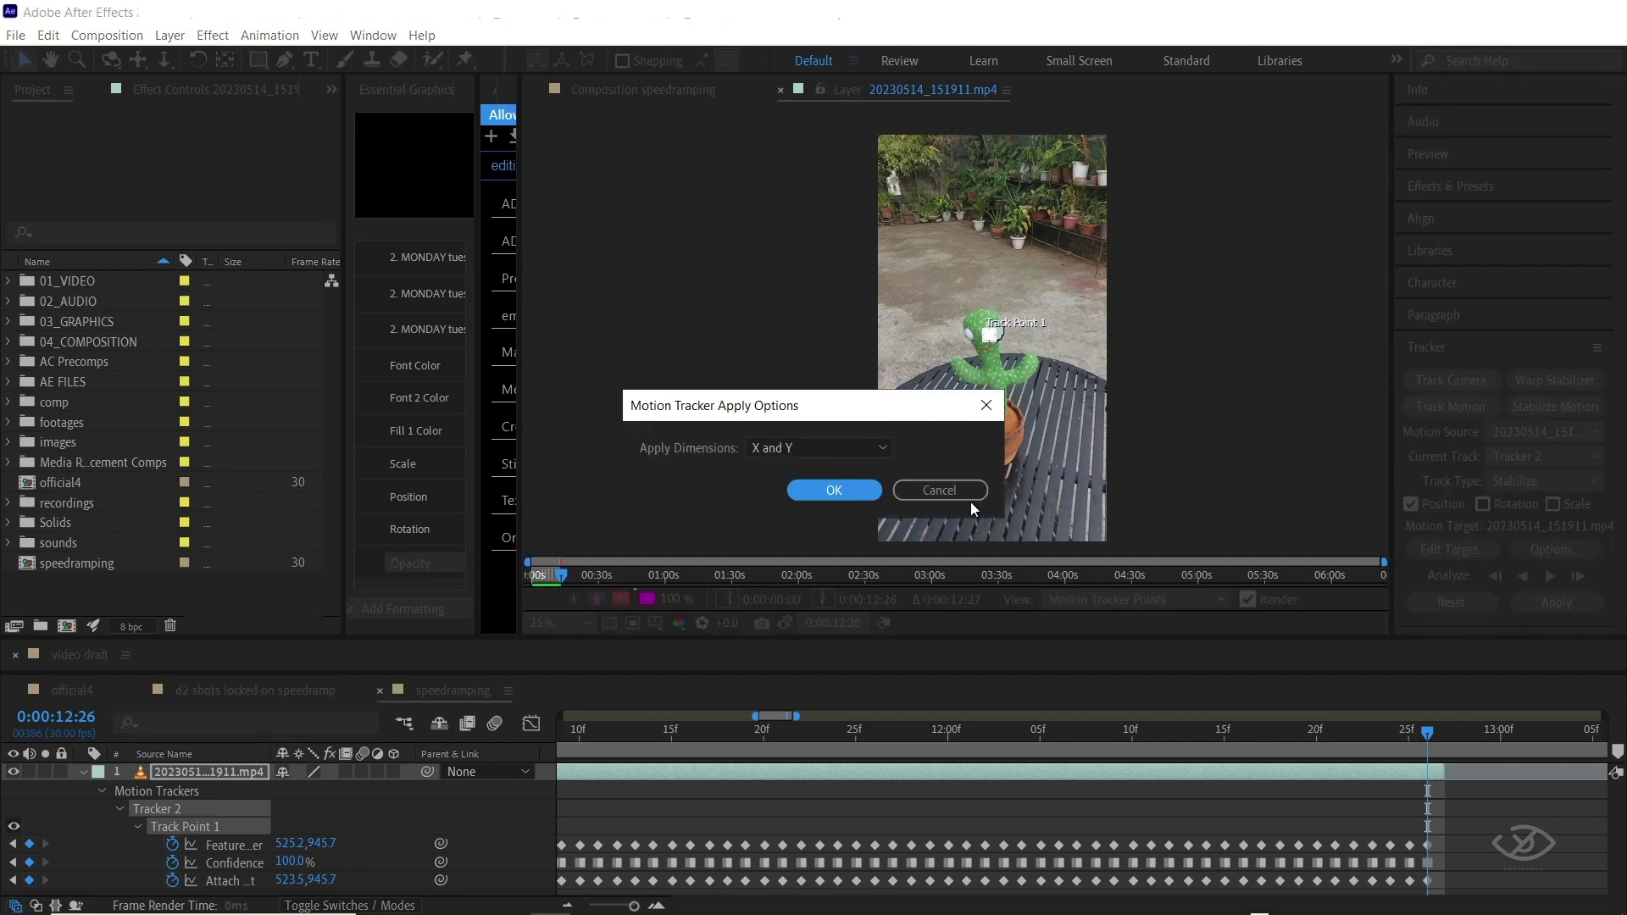
{"action": "left_click", "coordinate": [820, 445]}
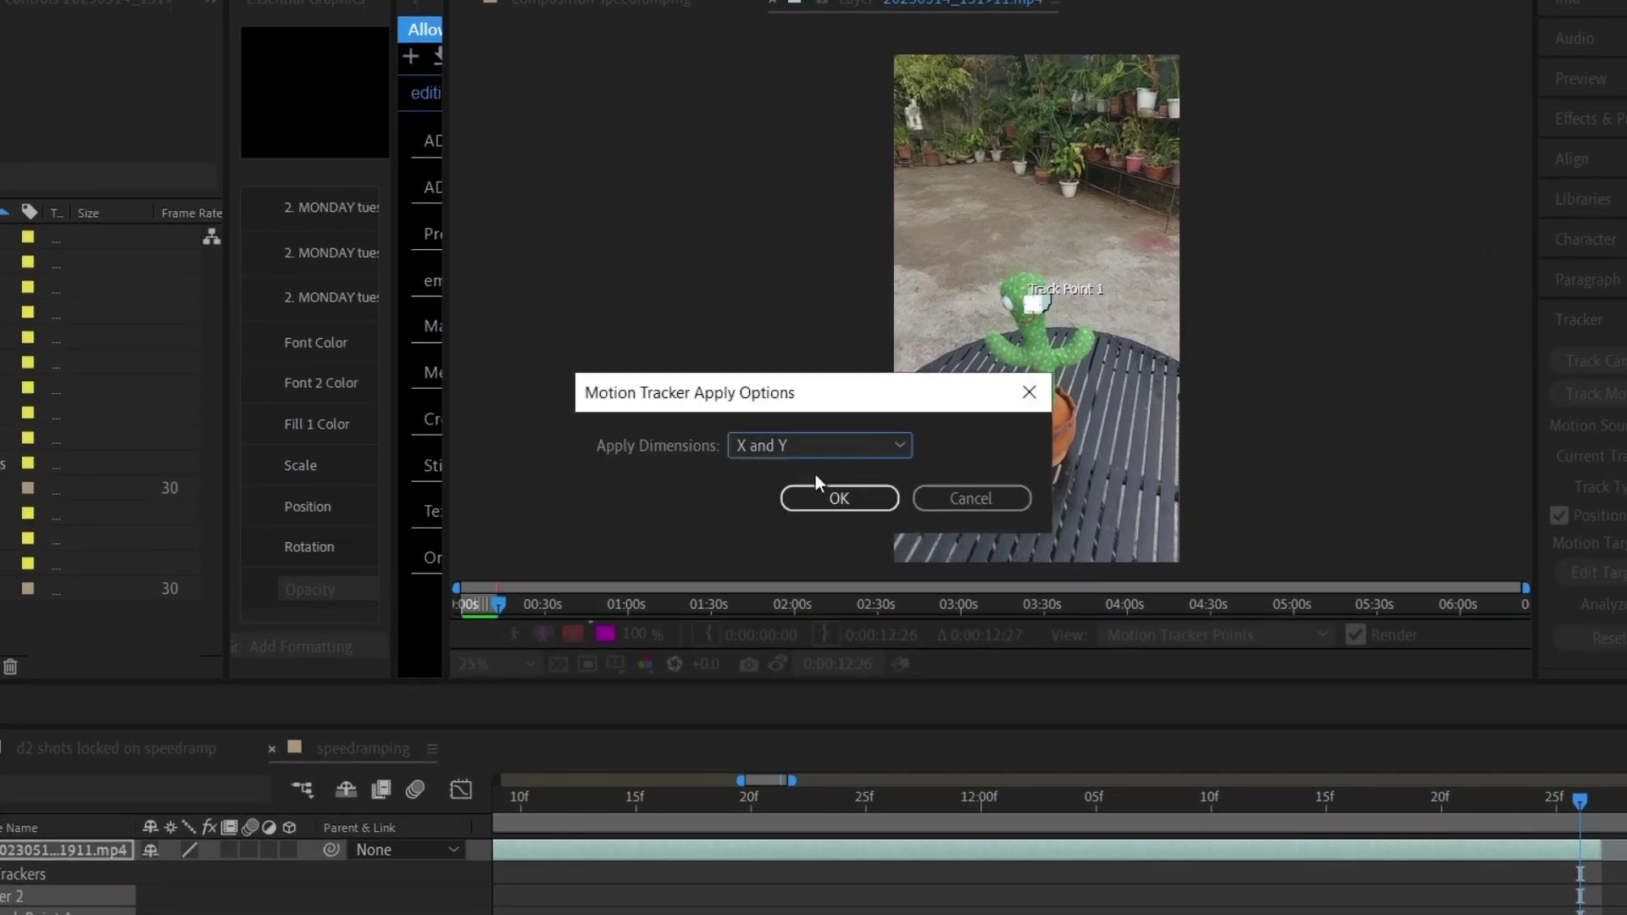
{"action": "left_click", "coordinate": [854, 500]}
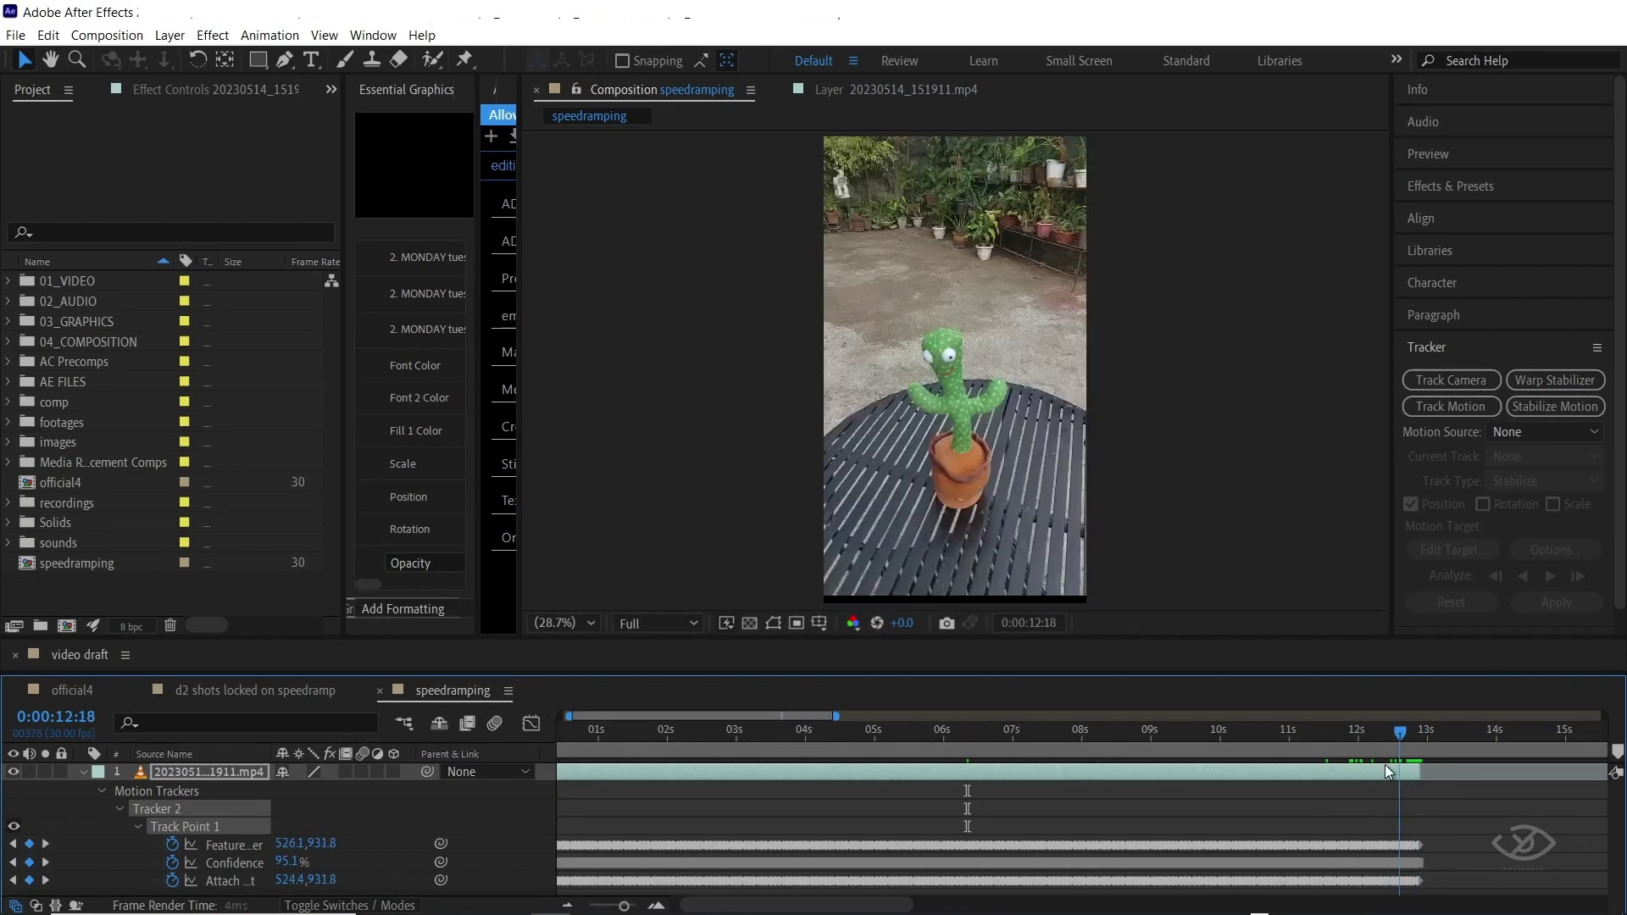
Turn on the title/action safe guides and scrub the stabilized clip to check the cactus's eye against the frame centre
{"action": "left_click_drag", "start_coordinate": [1385, 764], "coordinate": [1285, 749]}
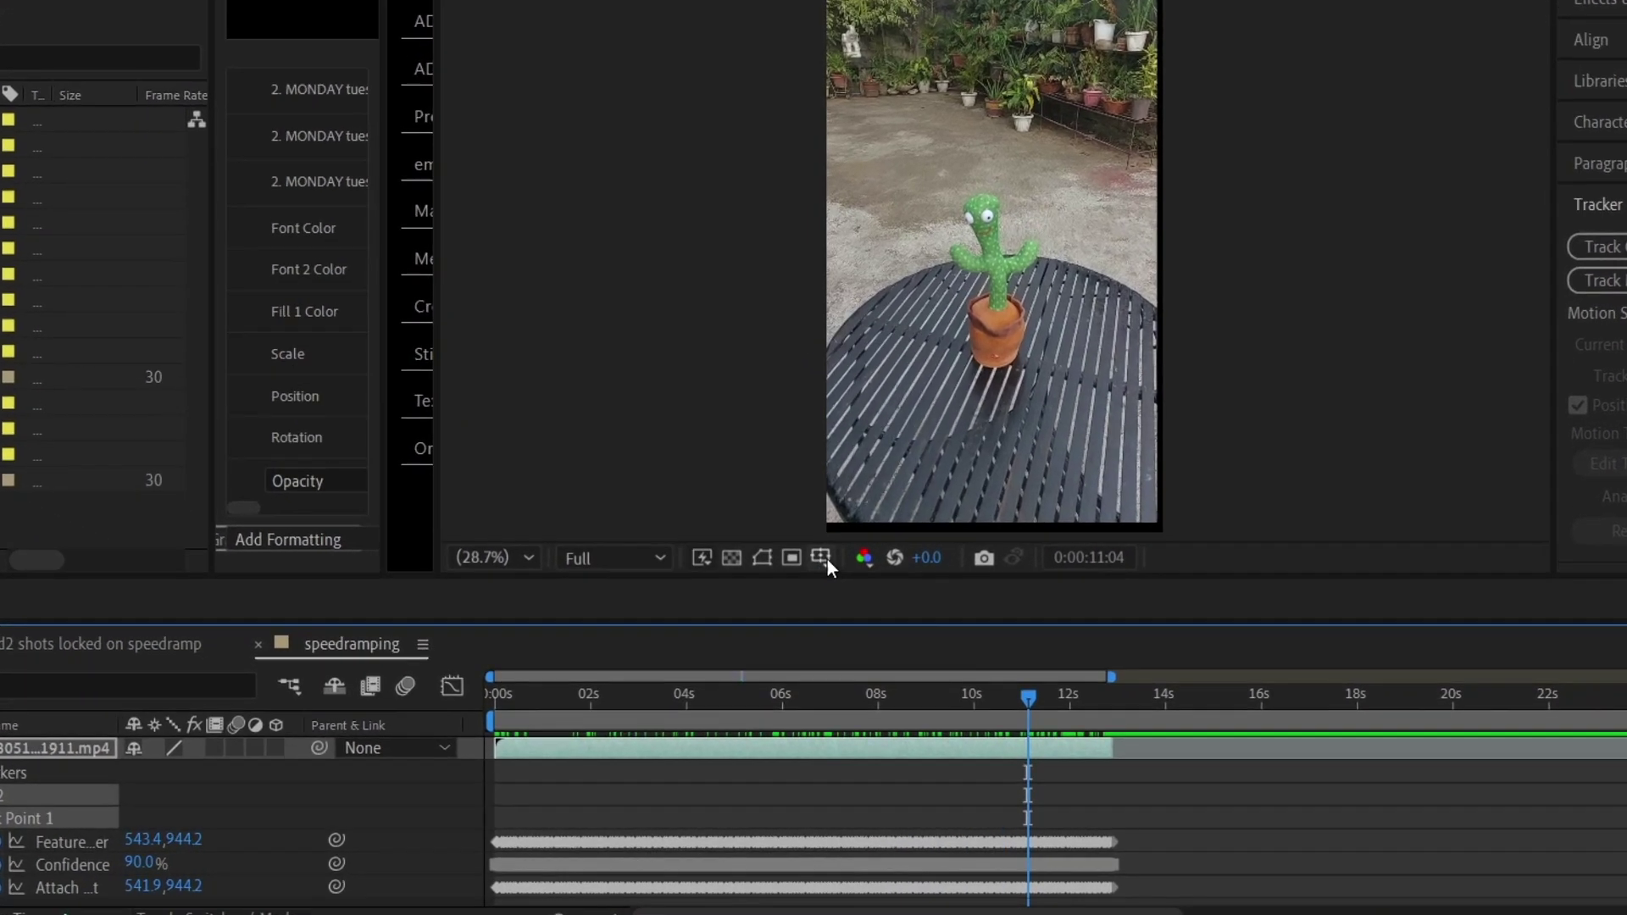
{"action": "left_click", "coordinate": [819, 623]}
{"action": "left_click", "coordinate": [910, 586]}
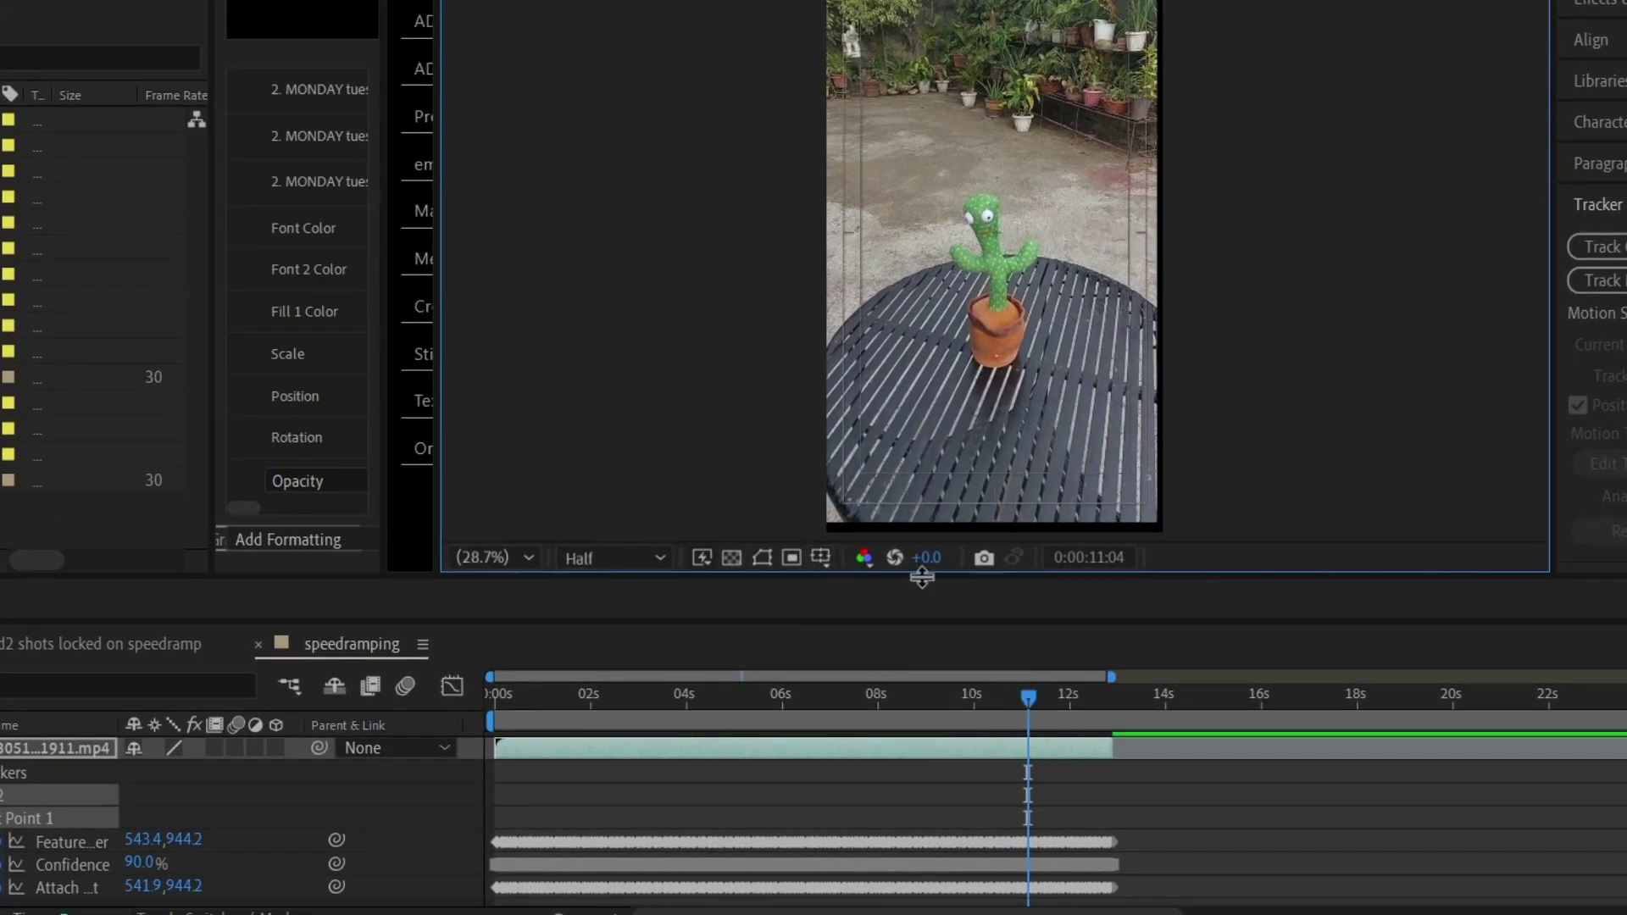
{"action": "left_click", "coordinate": [1061, 693]}
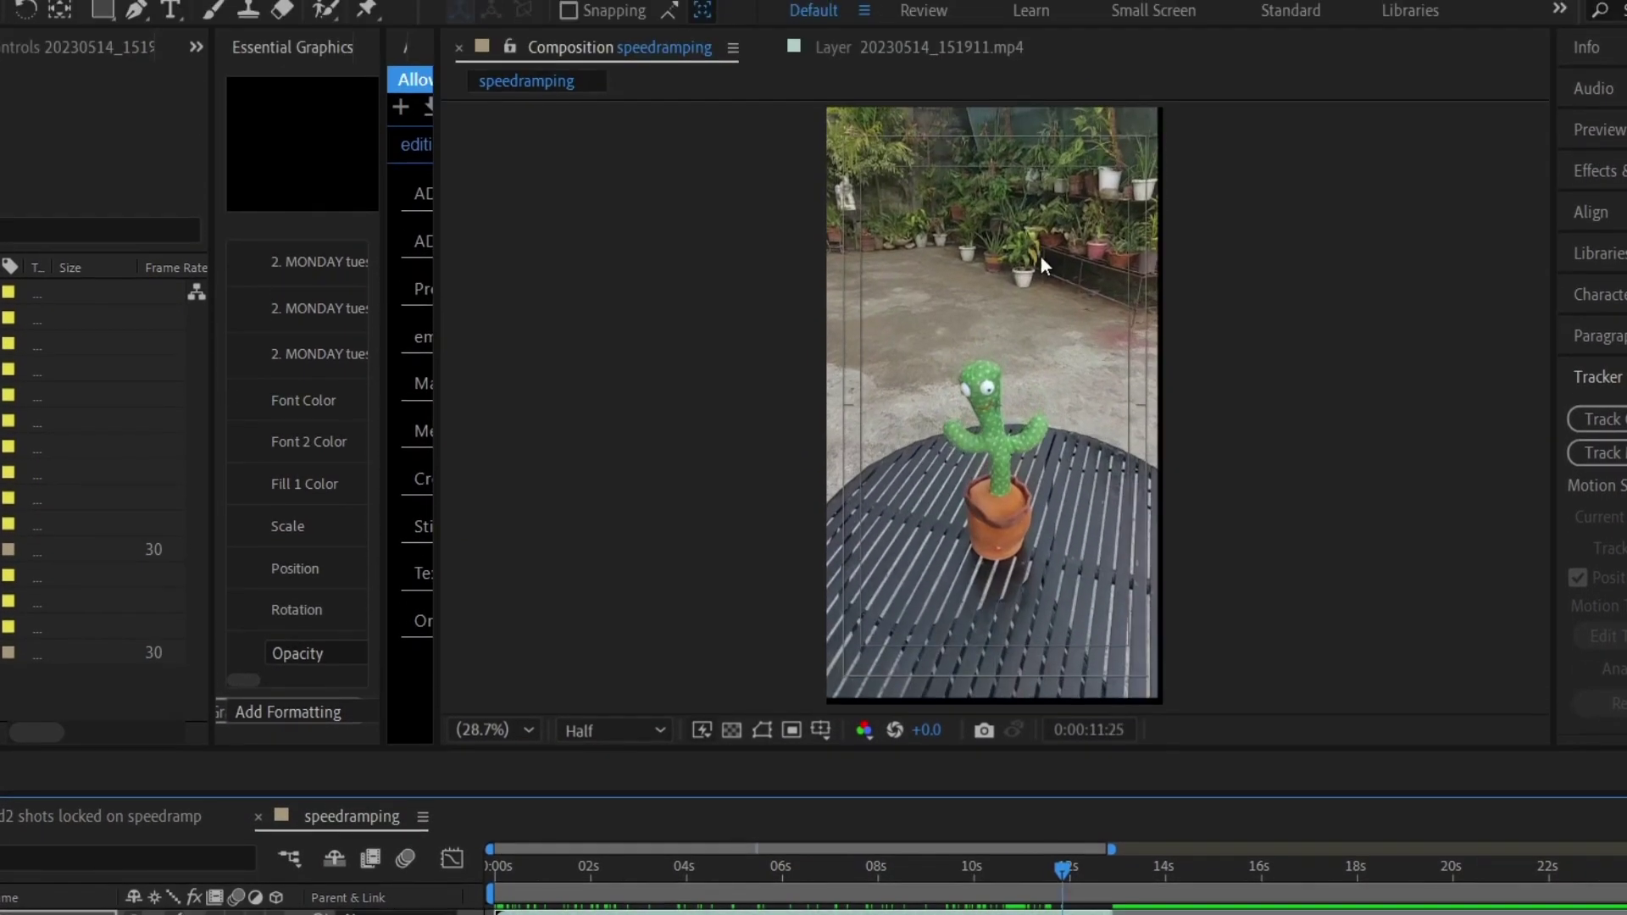
{"action": "scroll", "coordinate": [1029, 428], "scroll_direction": "up", "scroll_amount": 3}
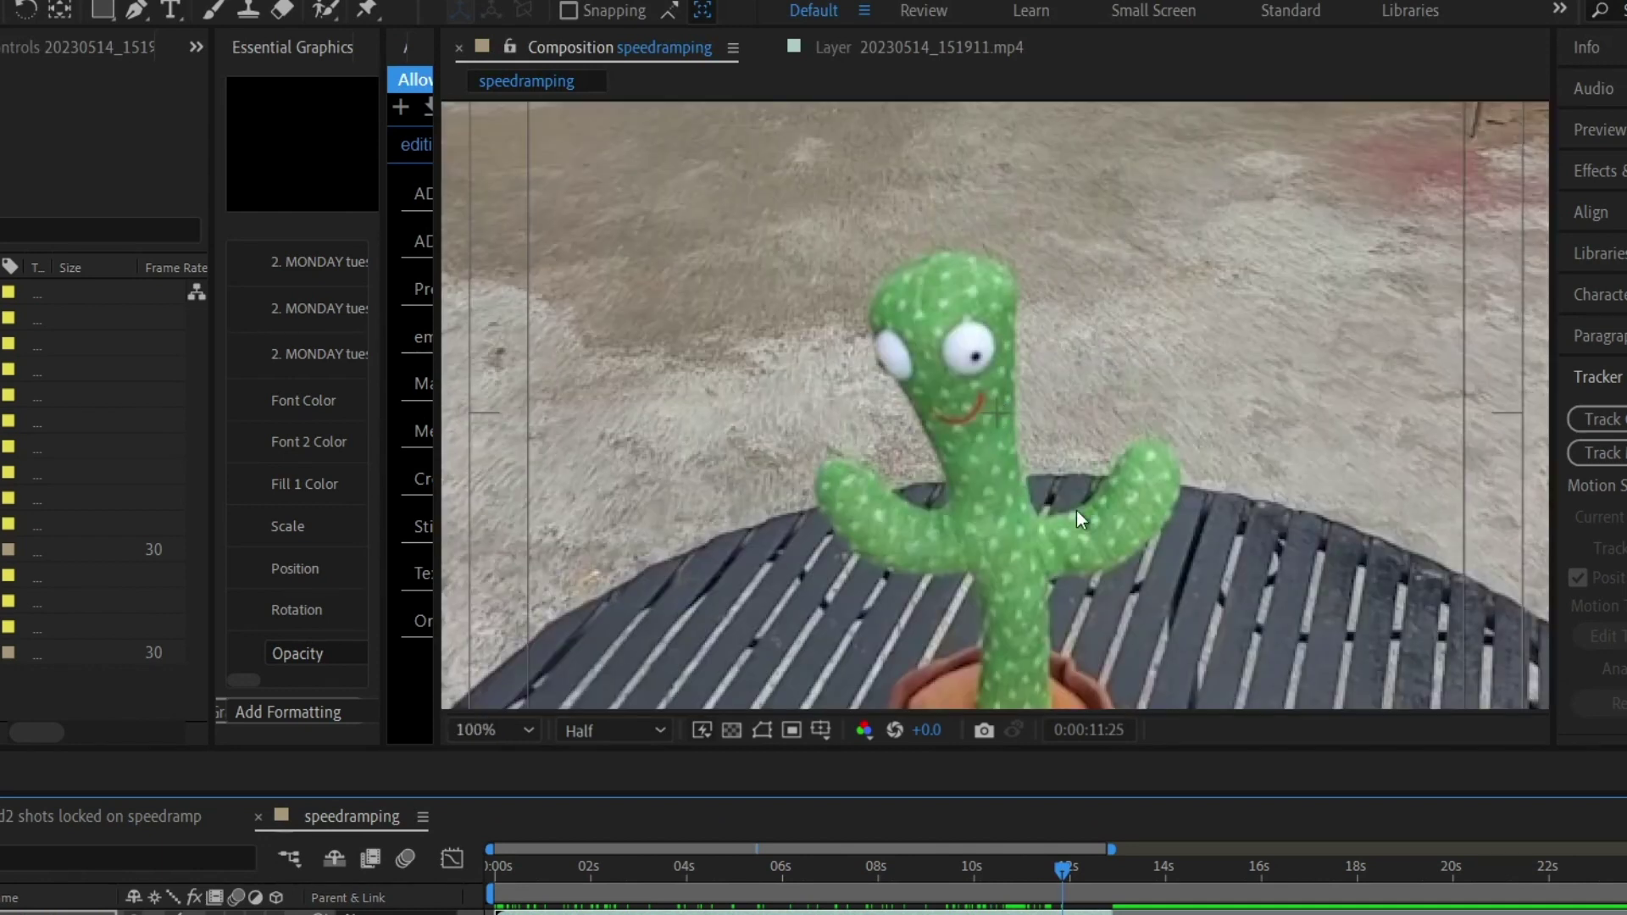
{"action": "left_click_drag", "start_coordinate": [1090, 421], "coordinate": [1108, 474]}
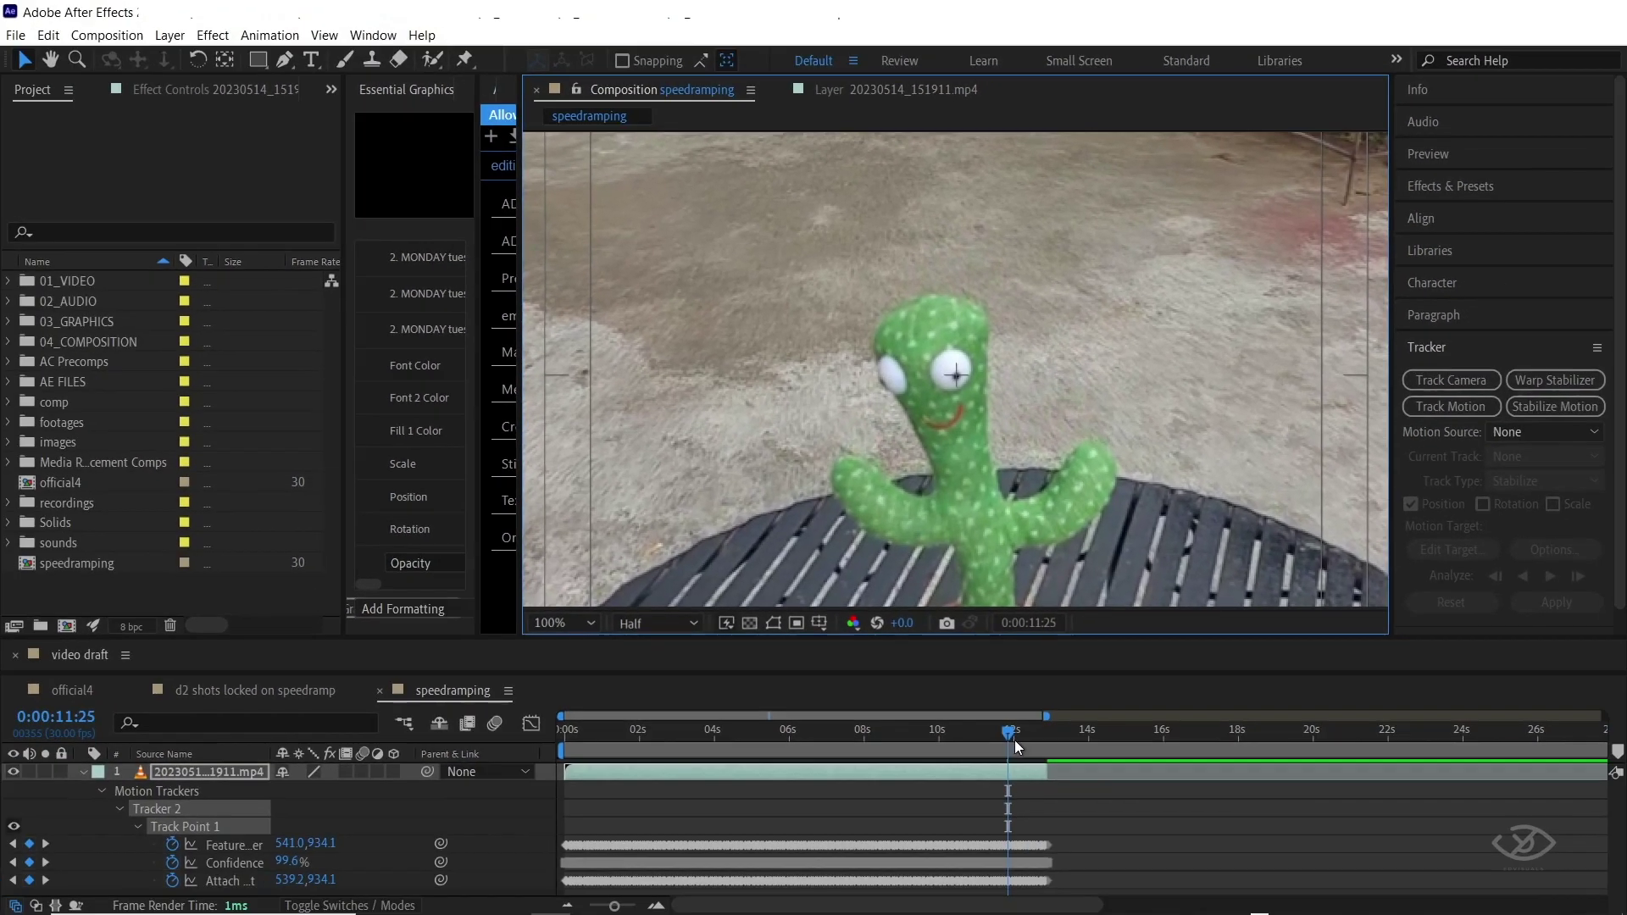
{"action": "left_click_drag", "start_coordinate": [1008, 738], "coordinate": [740, 758]}
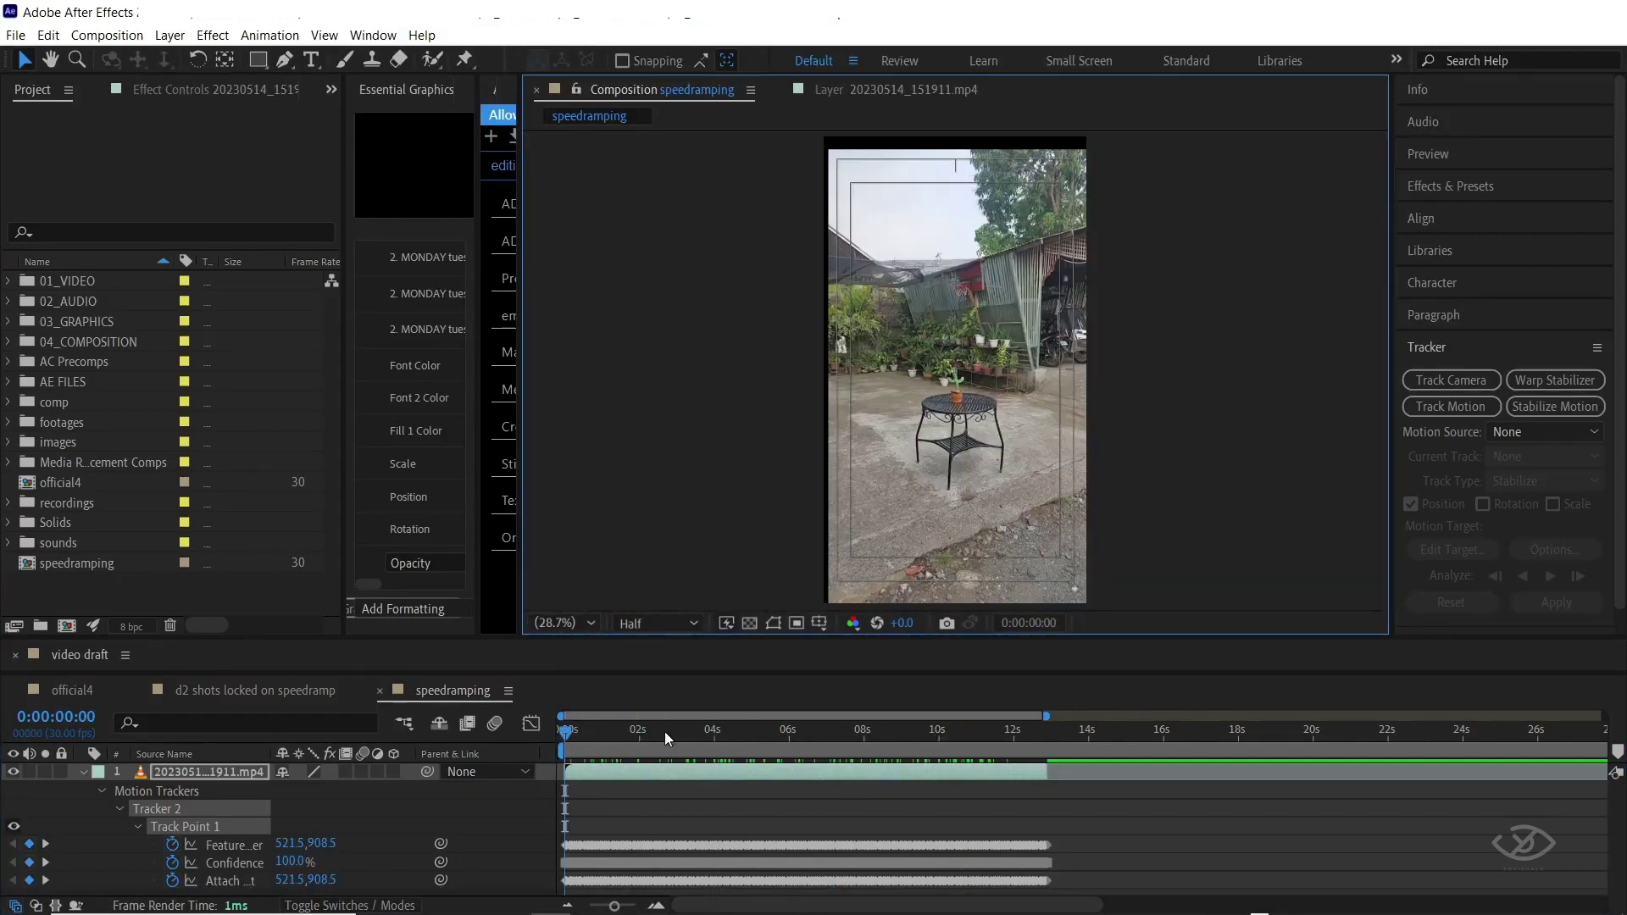
{"action": "left_click_drag", "start_coordinate": [664, 730], "coordinate": [708, 735]}
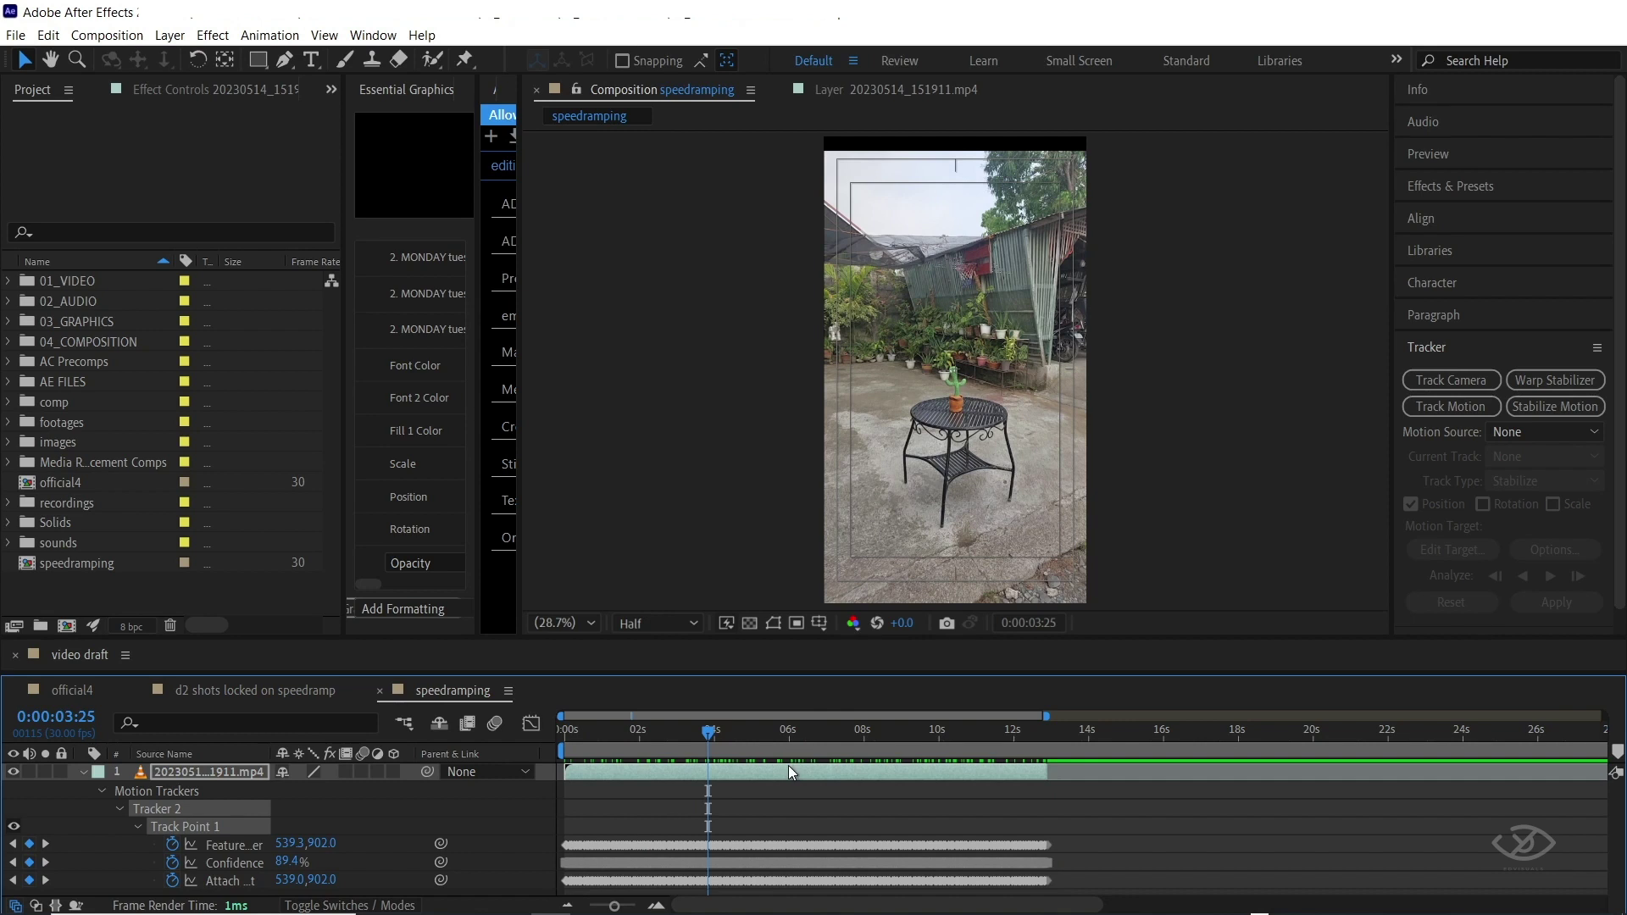
Scale the cactus clip up until it covers the black edges of the frame, checking an earlier point in the clip
{"action": "key", "text": "s"}
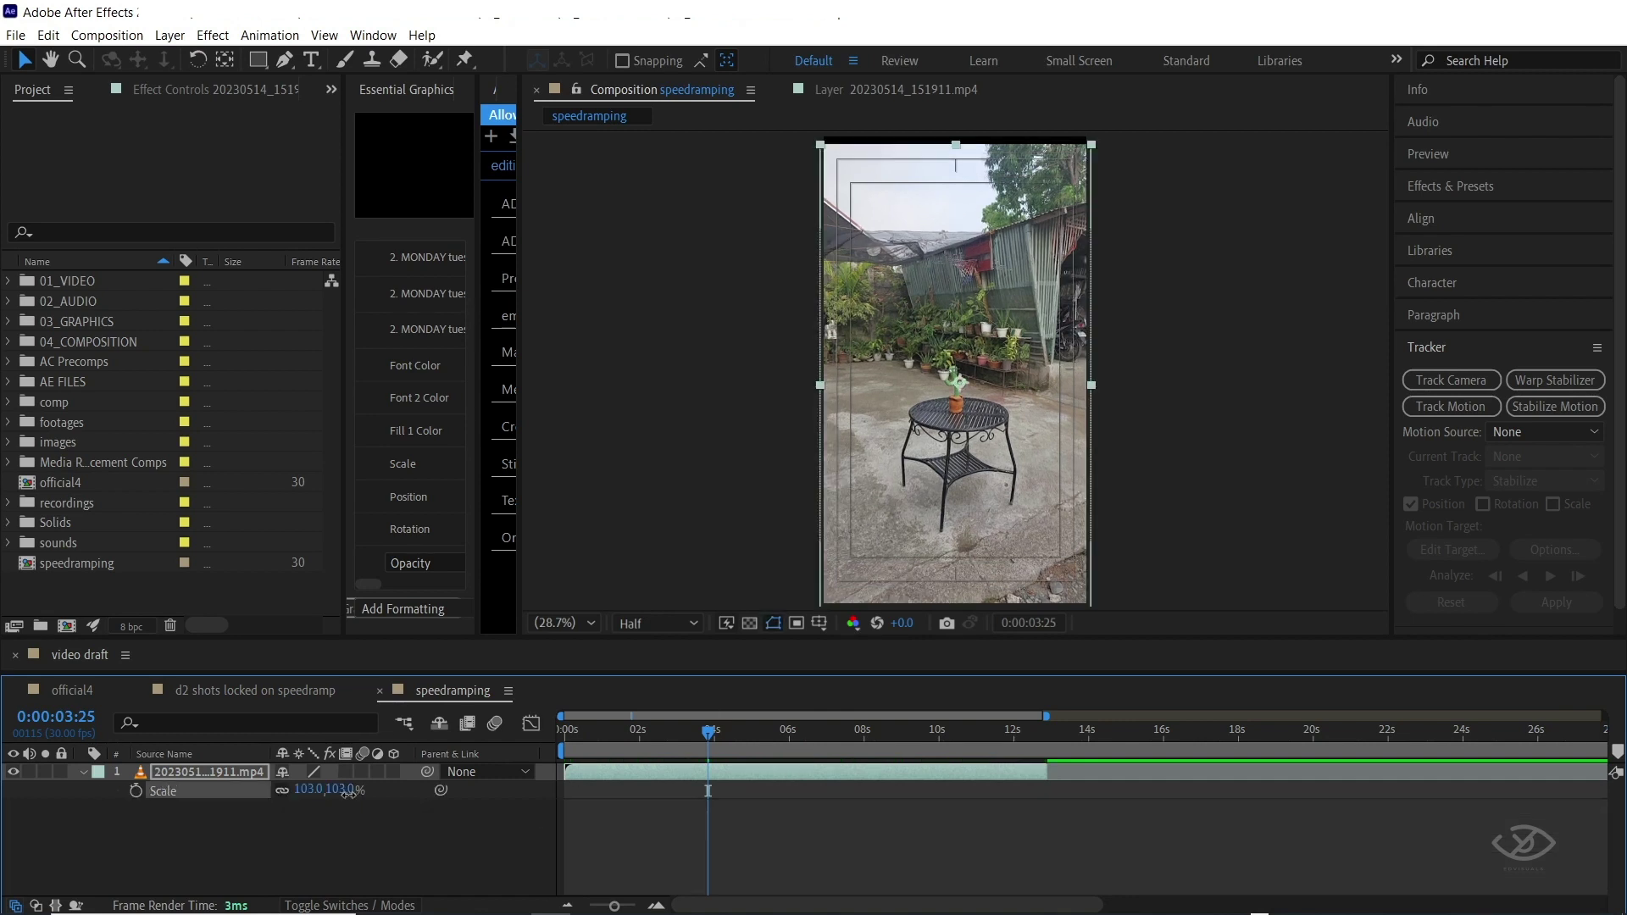
{"action": "left_click_drag", "start_coordinate": [349, 793], "coordinate": [355, 794]}
{"action": "left_click_drag", "start_coordinate": [705, 739], "coordinate": [668, 744]}
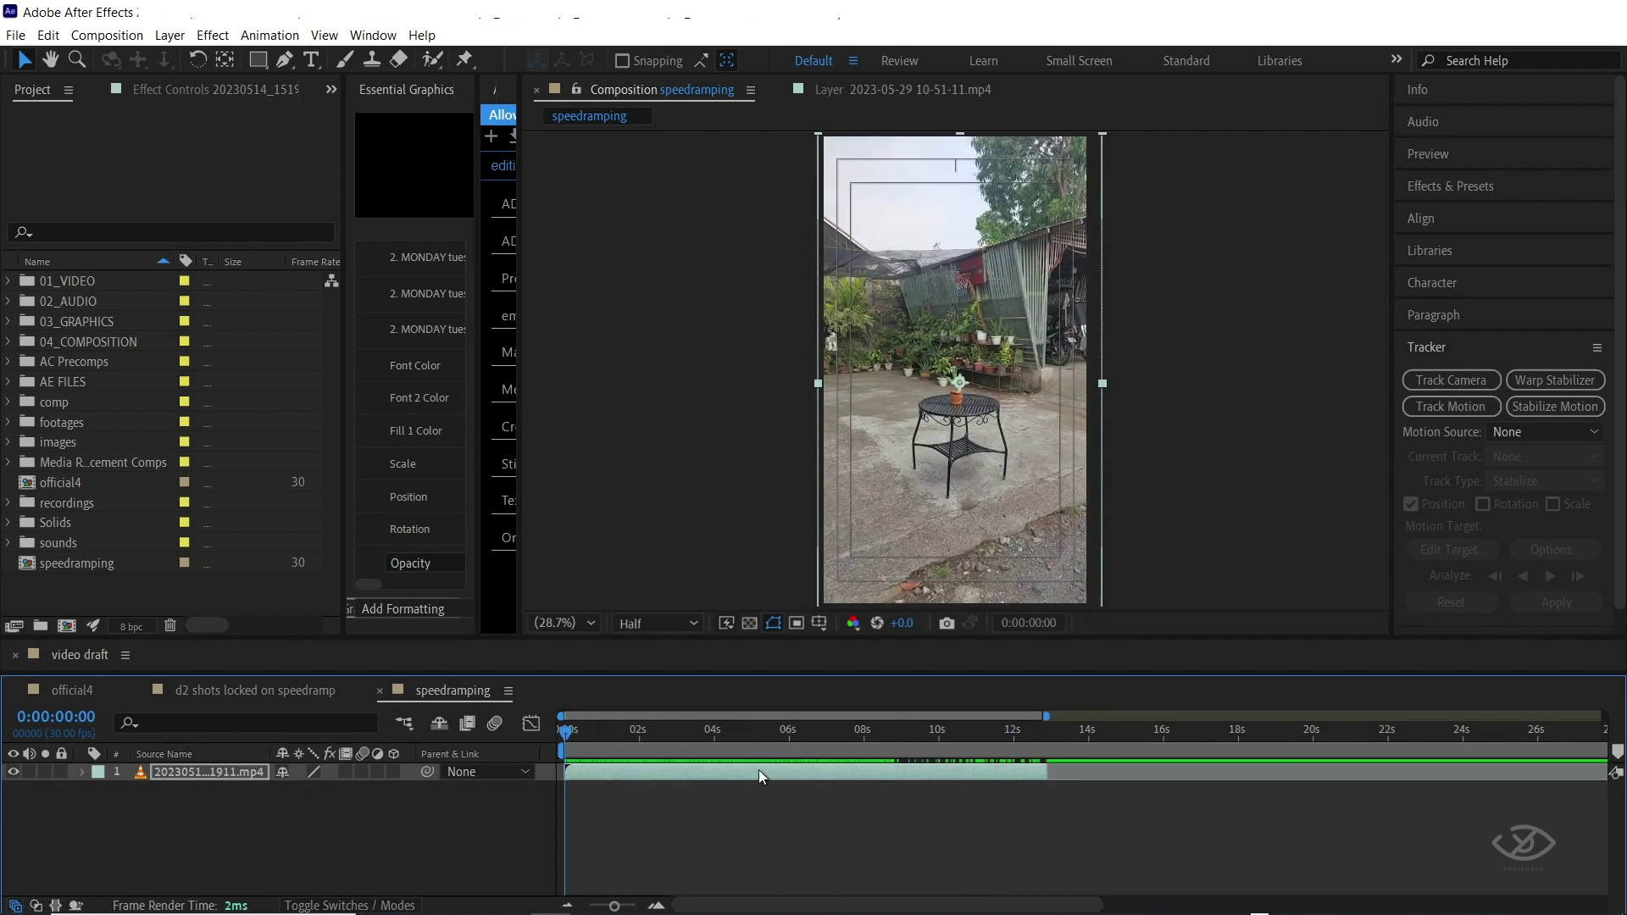
Pre-compose the cactus clip, moving all attributes into the new composition and leaving Open New Composition off
{"action": "right_click", "coordinate": [759, 770]}
{"action": "left_click", "coordinate": [849, 648]}
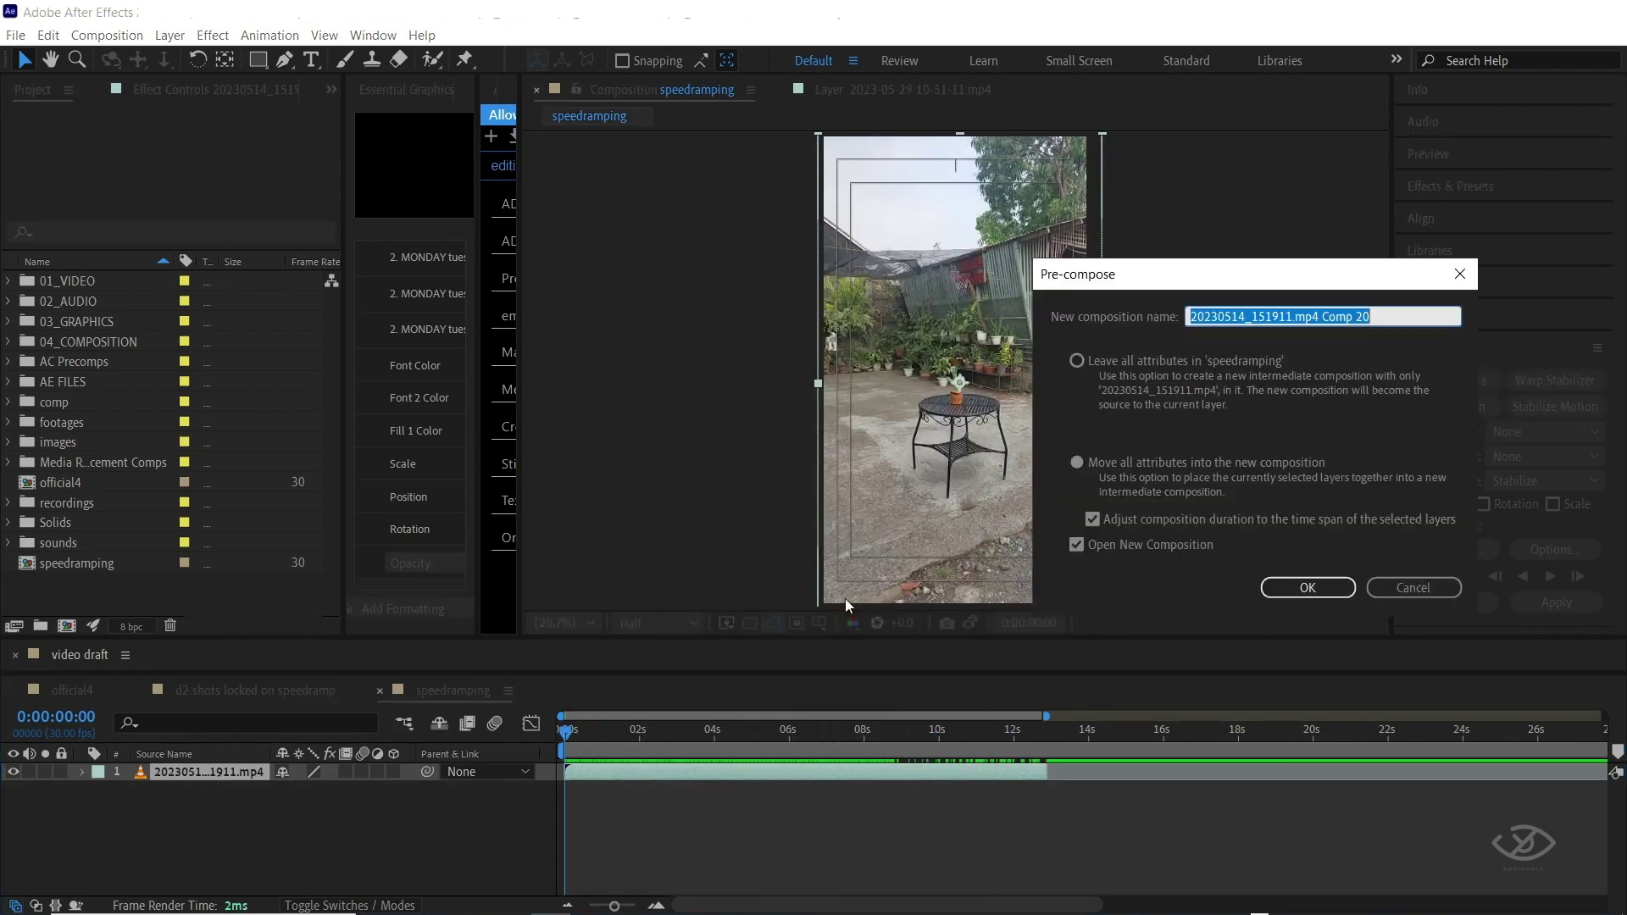
{"action": "left_click", "coordinate": [1085, 543]}
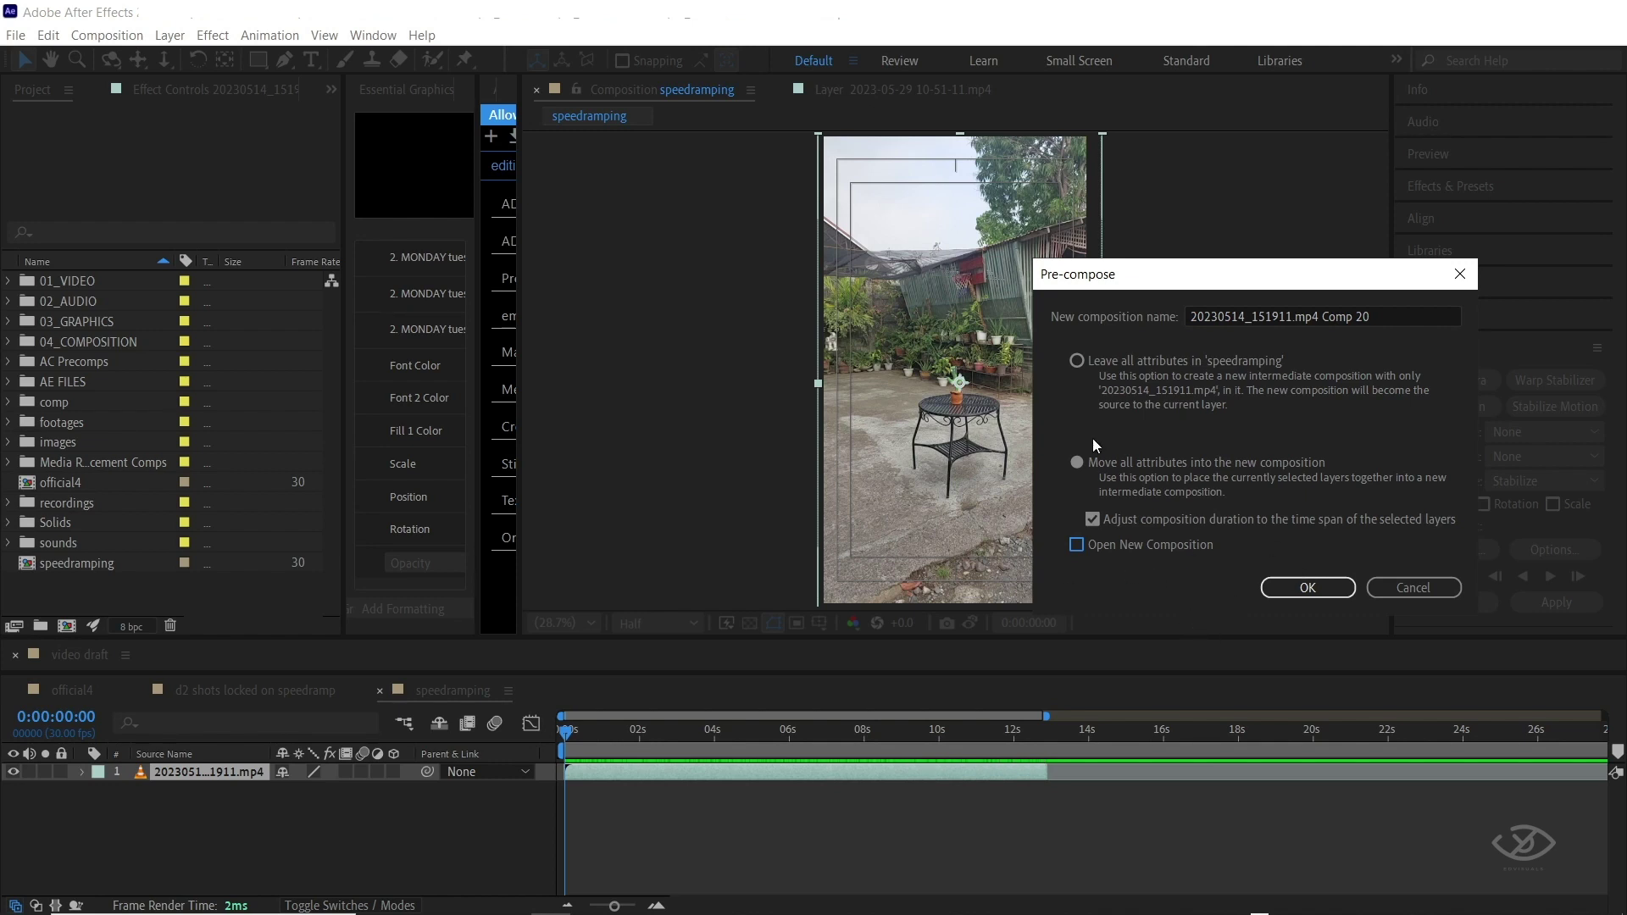
{"action": "left_click", "coordinate": [1305, 588]}
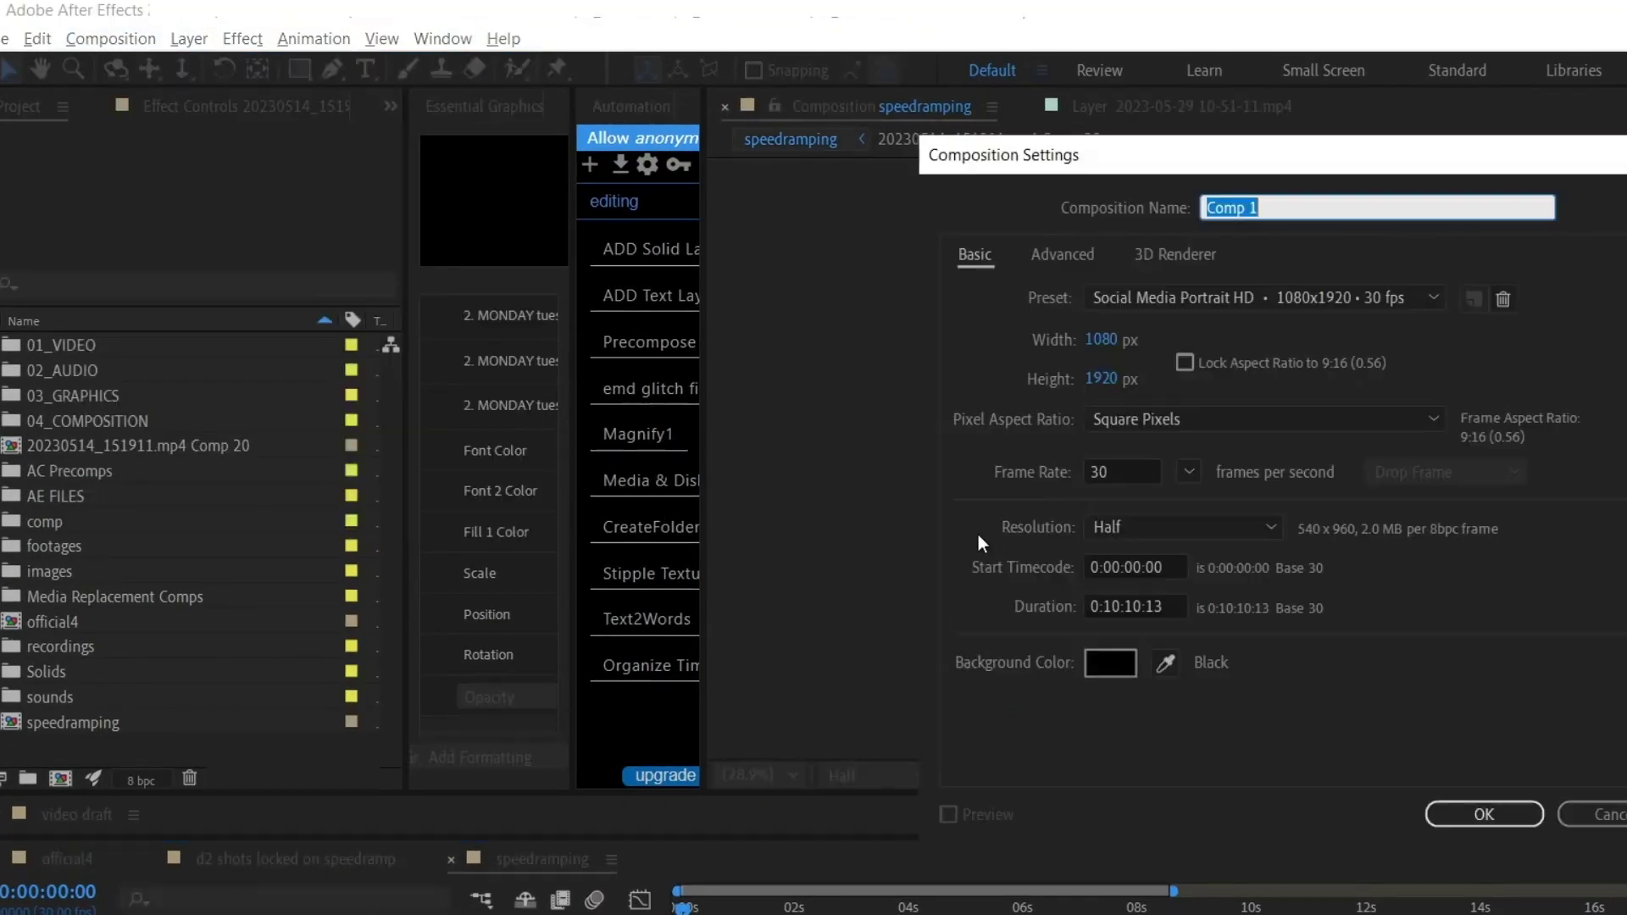
Create a 1080x1920 composition named sounds at 30 frames per second
{"action": "type", "text": "sounds"}
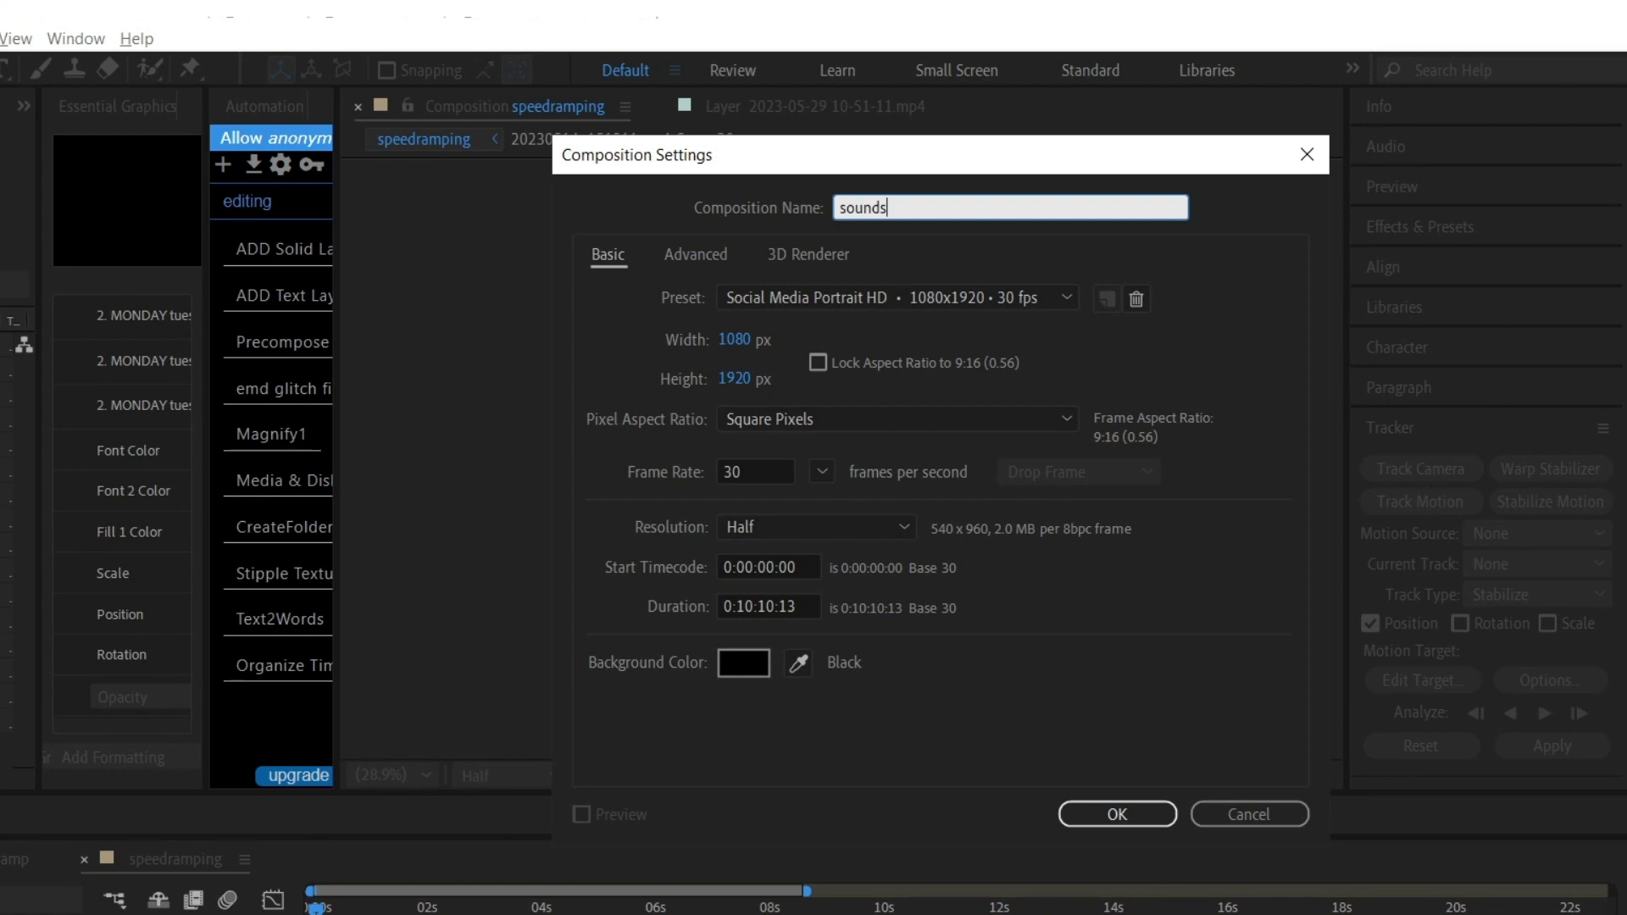
{"action": "left_click", "coordinate": [822, 471]}
{"action": "left_click", "coordinate": [856, 700]}
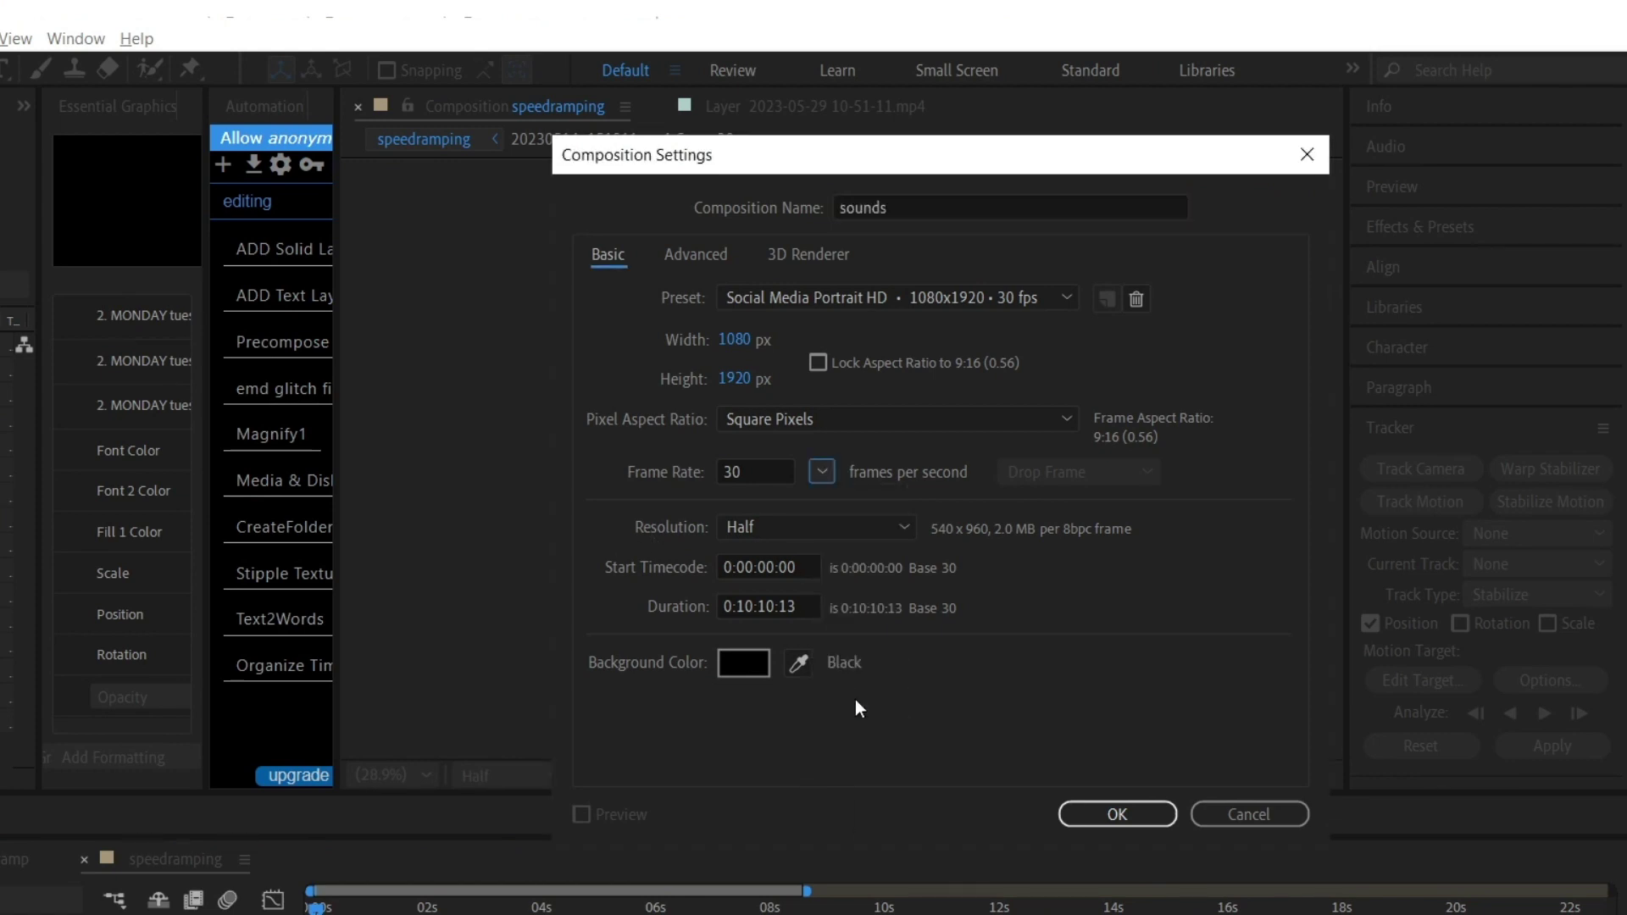
{"action": "left_click", "coordinate": [1130, 816]}
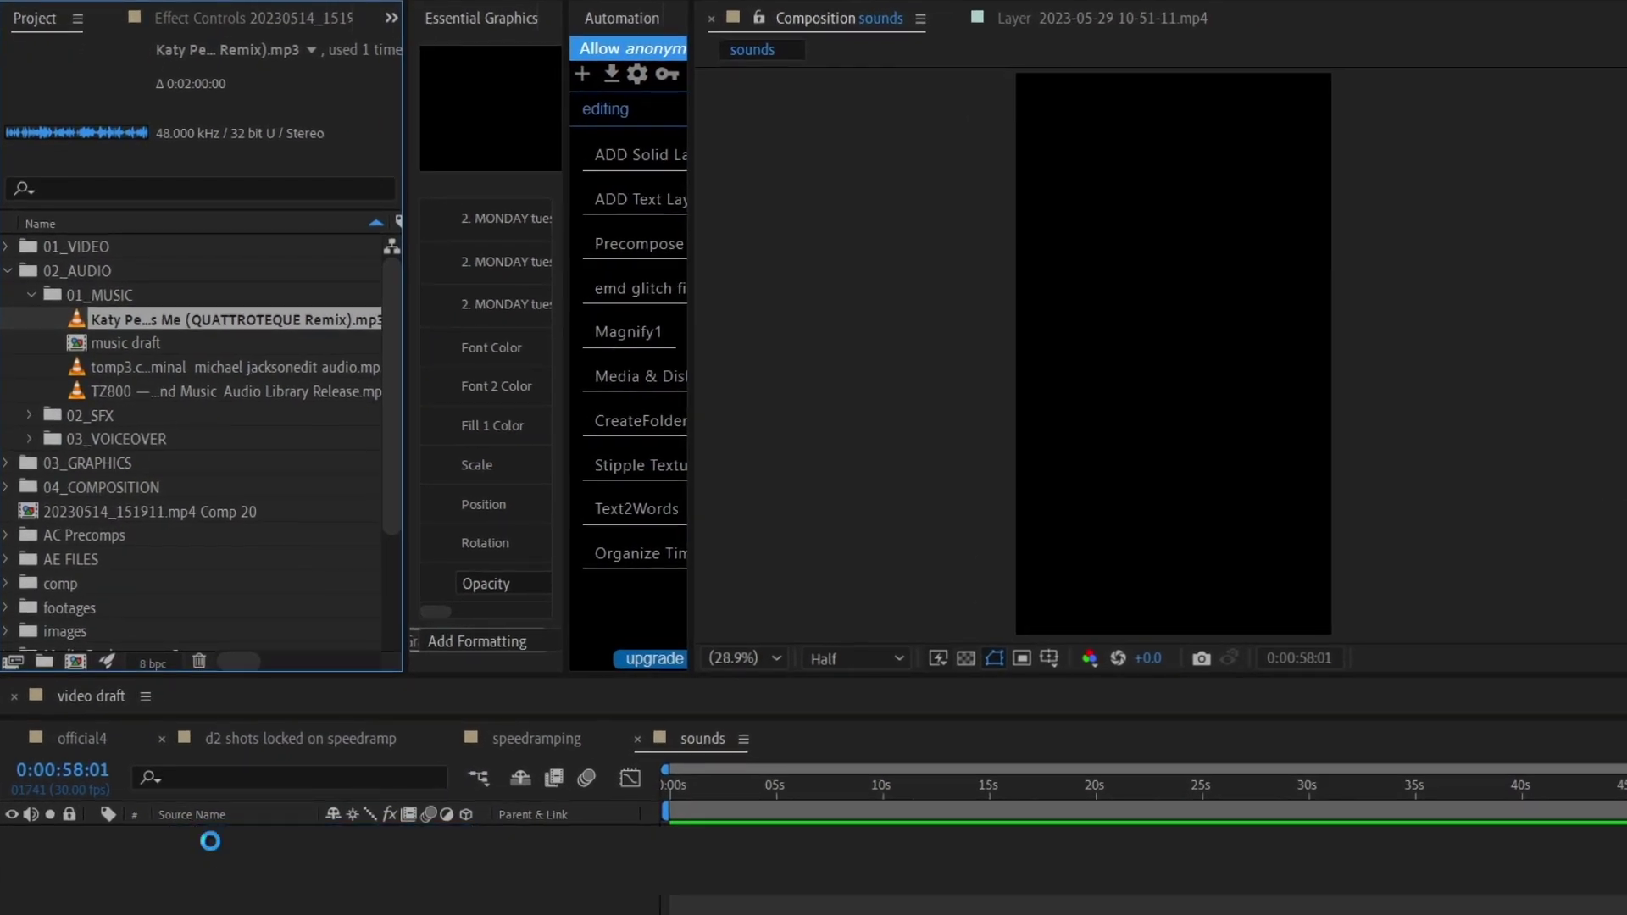
Show the Katy Perry remix layer's waveform and add beat markers between about 6 and 17 seconds
{"action": "key", "text": "l"}
{"action": "key", "text": "l"}
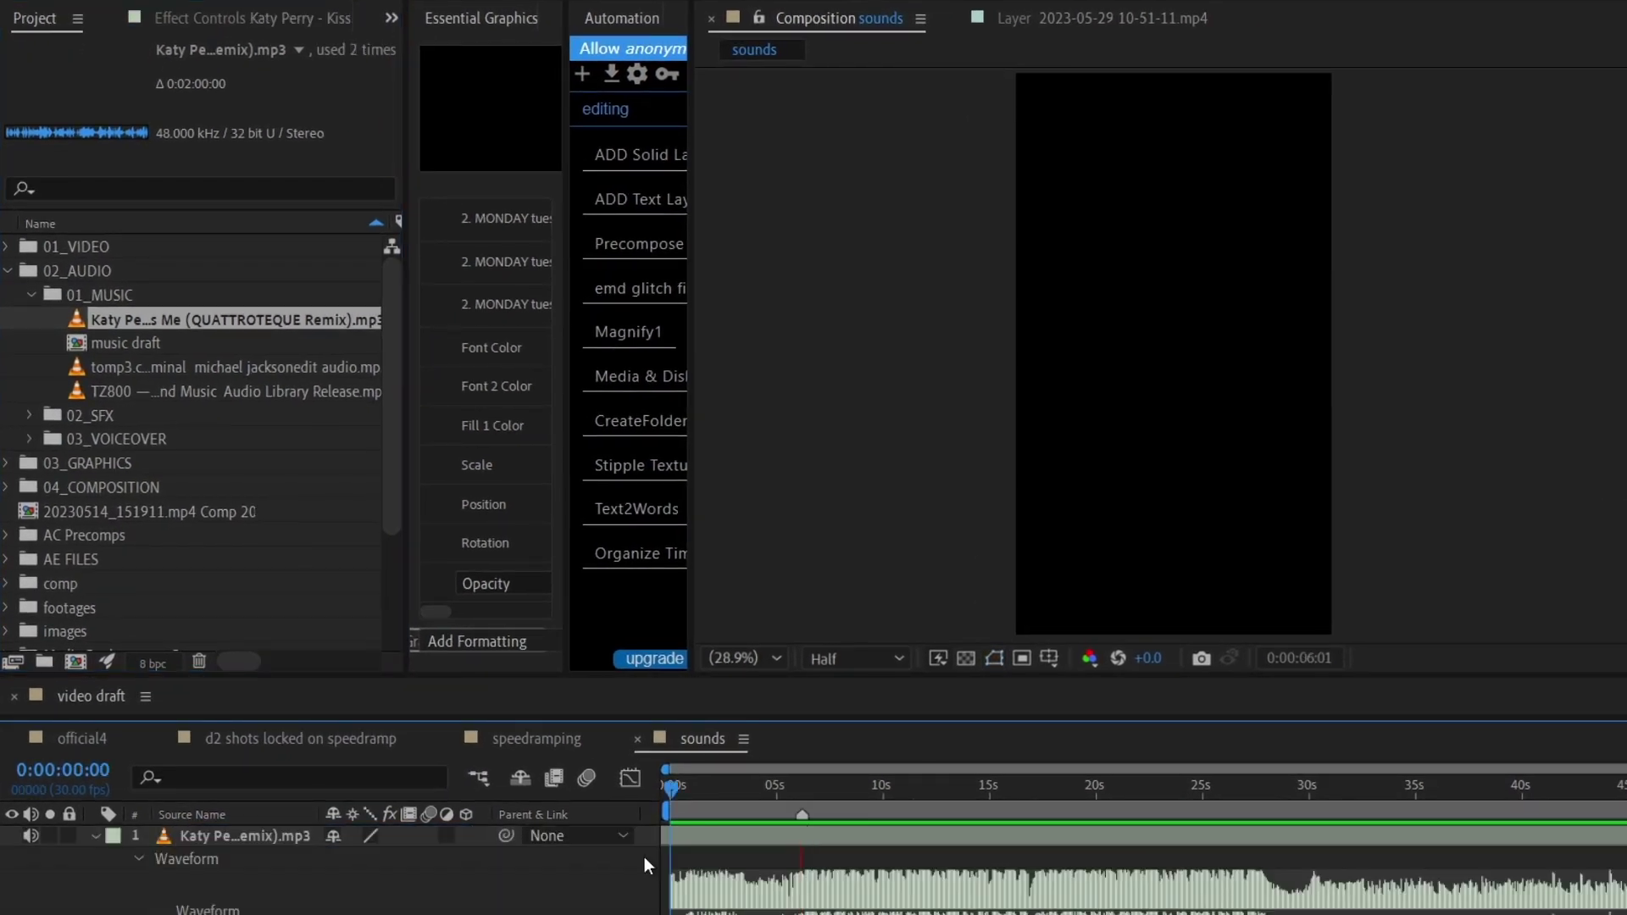
{"action": "key", "text": "KP_Multiply"}
{"action": "key", "text": "KP_Multiply"}
{"action": "key", "text": "KP_Multiply"}
{"action": "key", "text": "KP_Multiply"}
{"action": "key", "text": "KP_Multiply"}
{"action": "key", "text": "KP_Multiply"}
{"action": "key", "text": "KP_Multiply"}
{"action": "key", "text": "KP_Multiply"}
{"action": "left_click", "coordinate": [195, 2]}
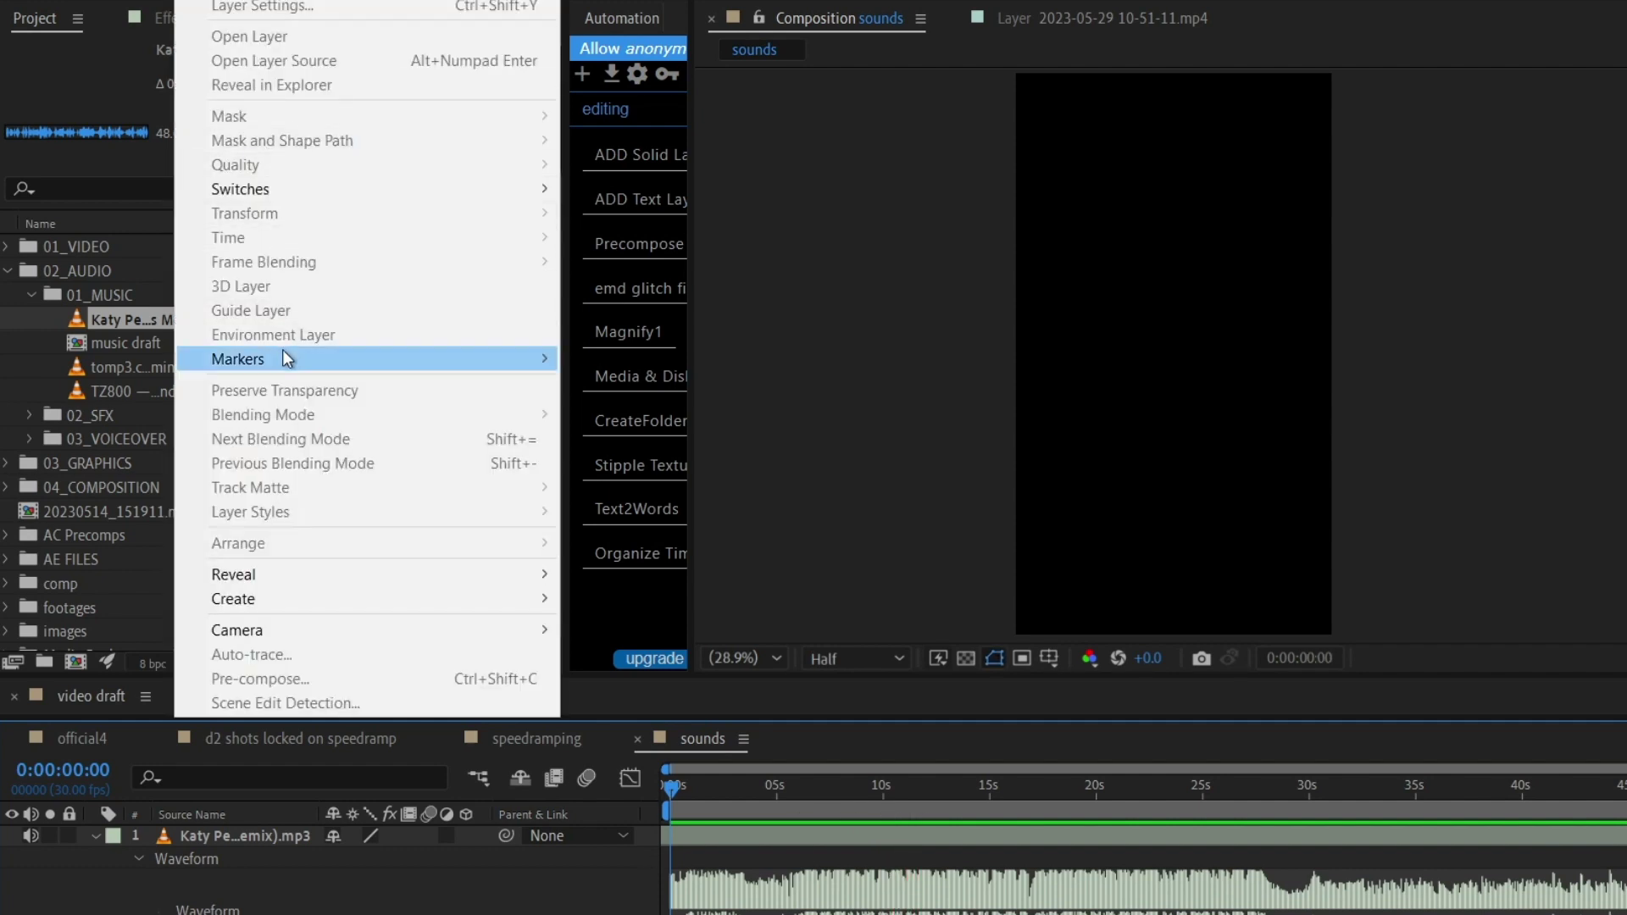
{"action": "mouse_move", "coordinate": [308, 356]}
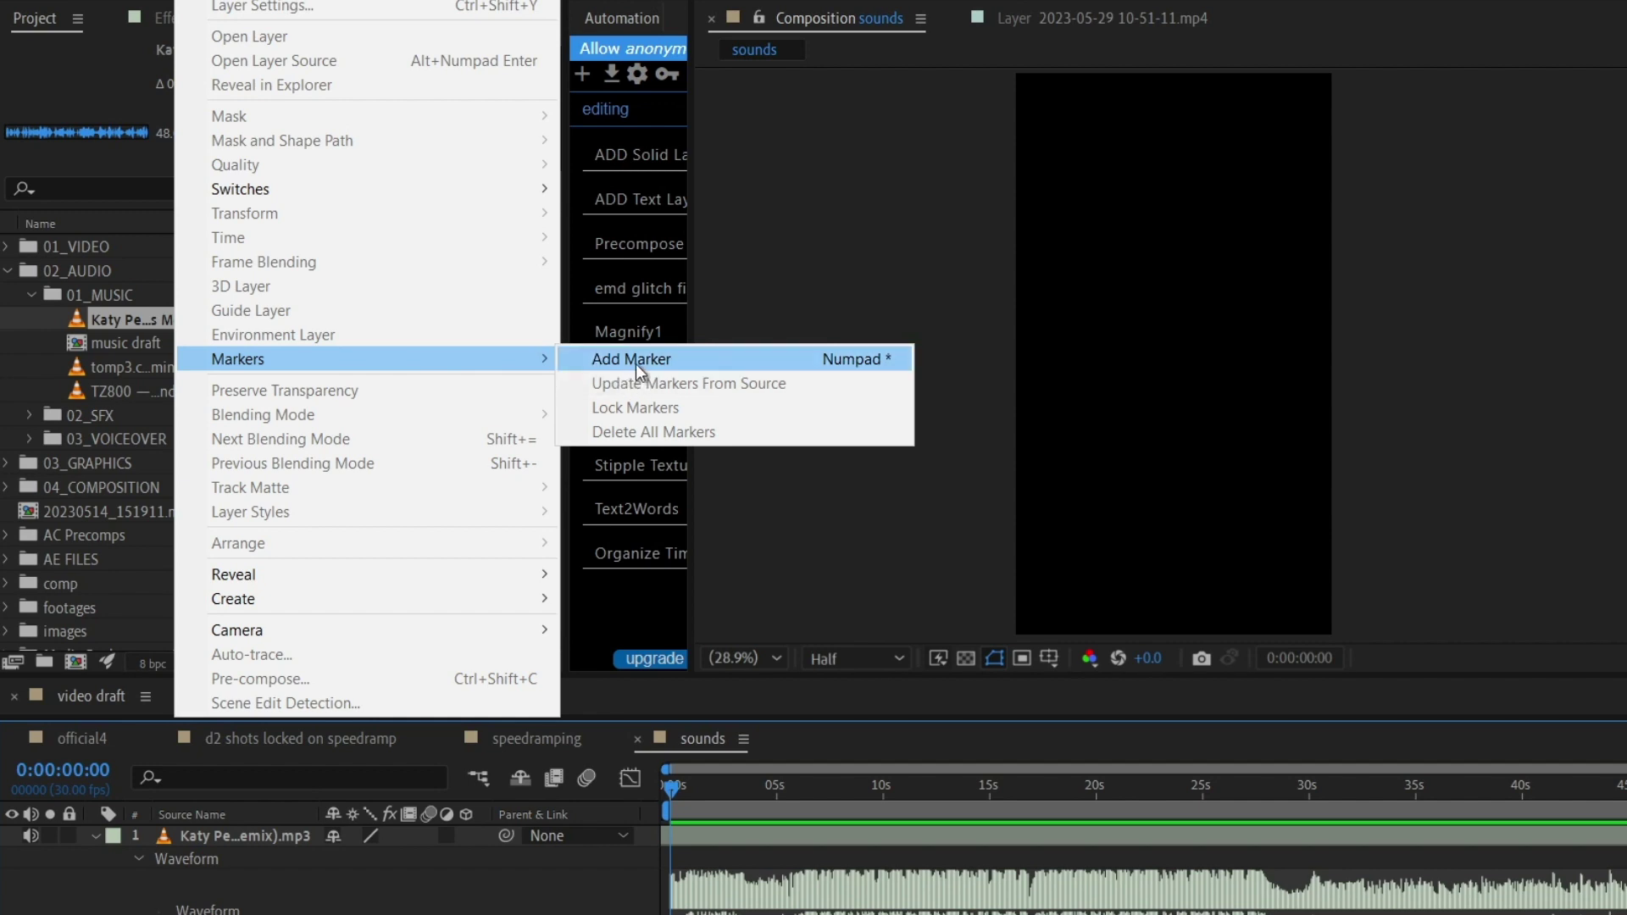
{"action": "key", "text": "KP_Multiply"}
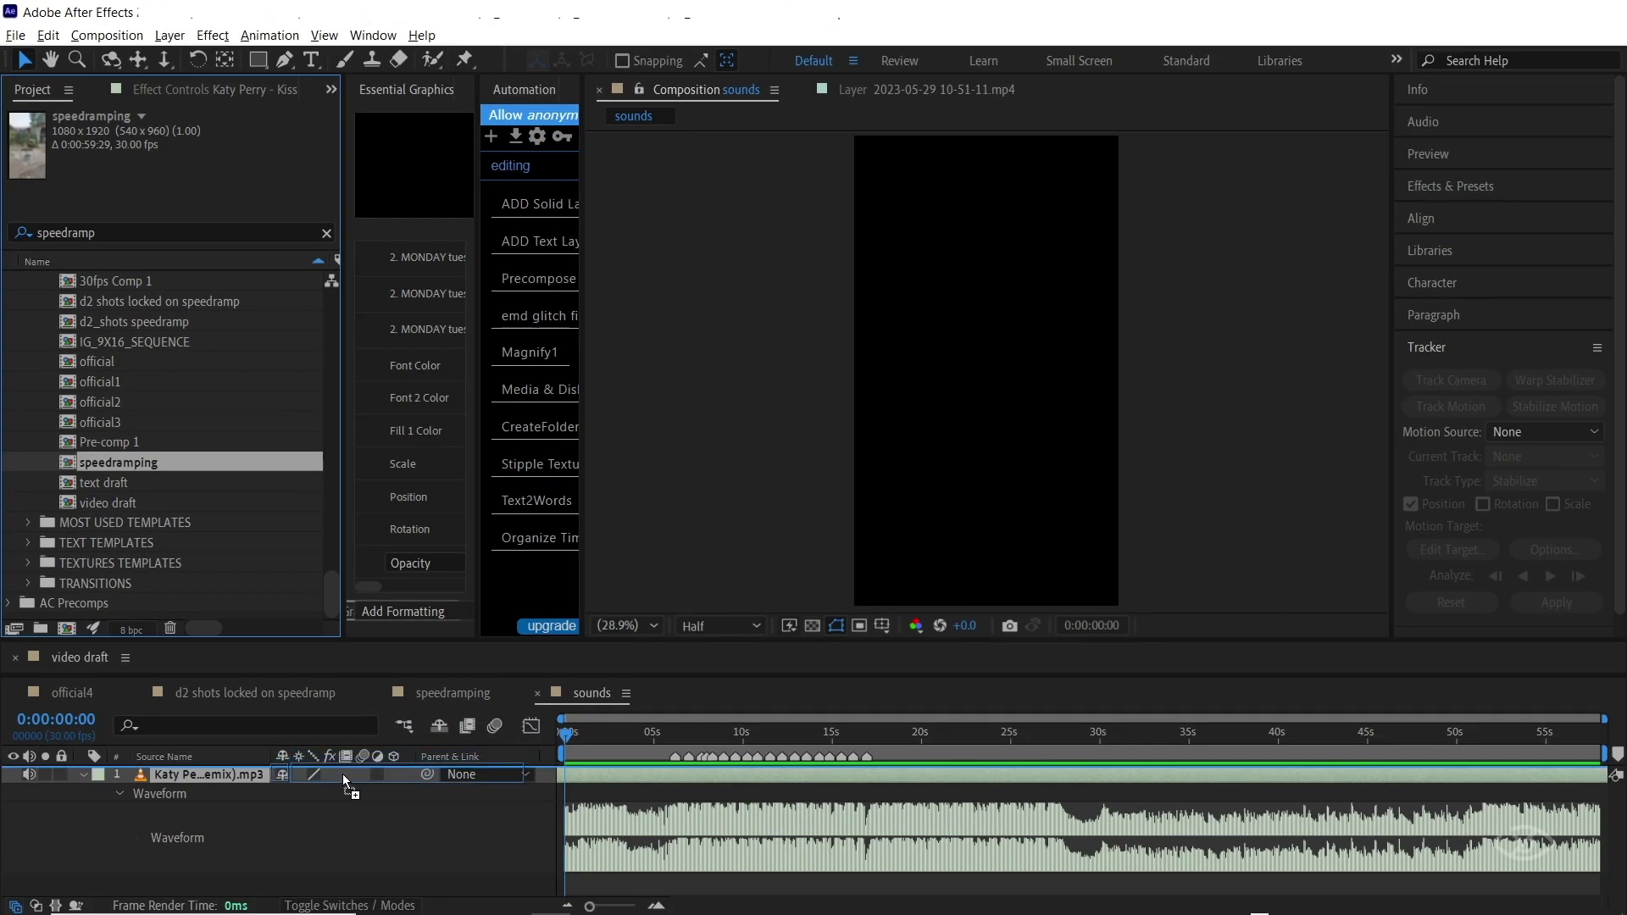
Place the speedramping composition above the music layer and trim its end to about 12.5 seconds
{"action": "left_click", "coordinate": [448, 880]}
{"action": "key", "text": "ctrl+v"}
{"action": "left_click", "coordinate": [788, 736]}
{"action": "key", "text": "alt+]"}
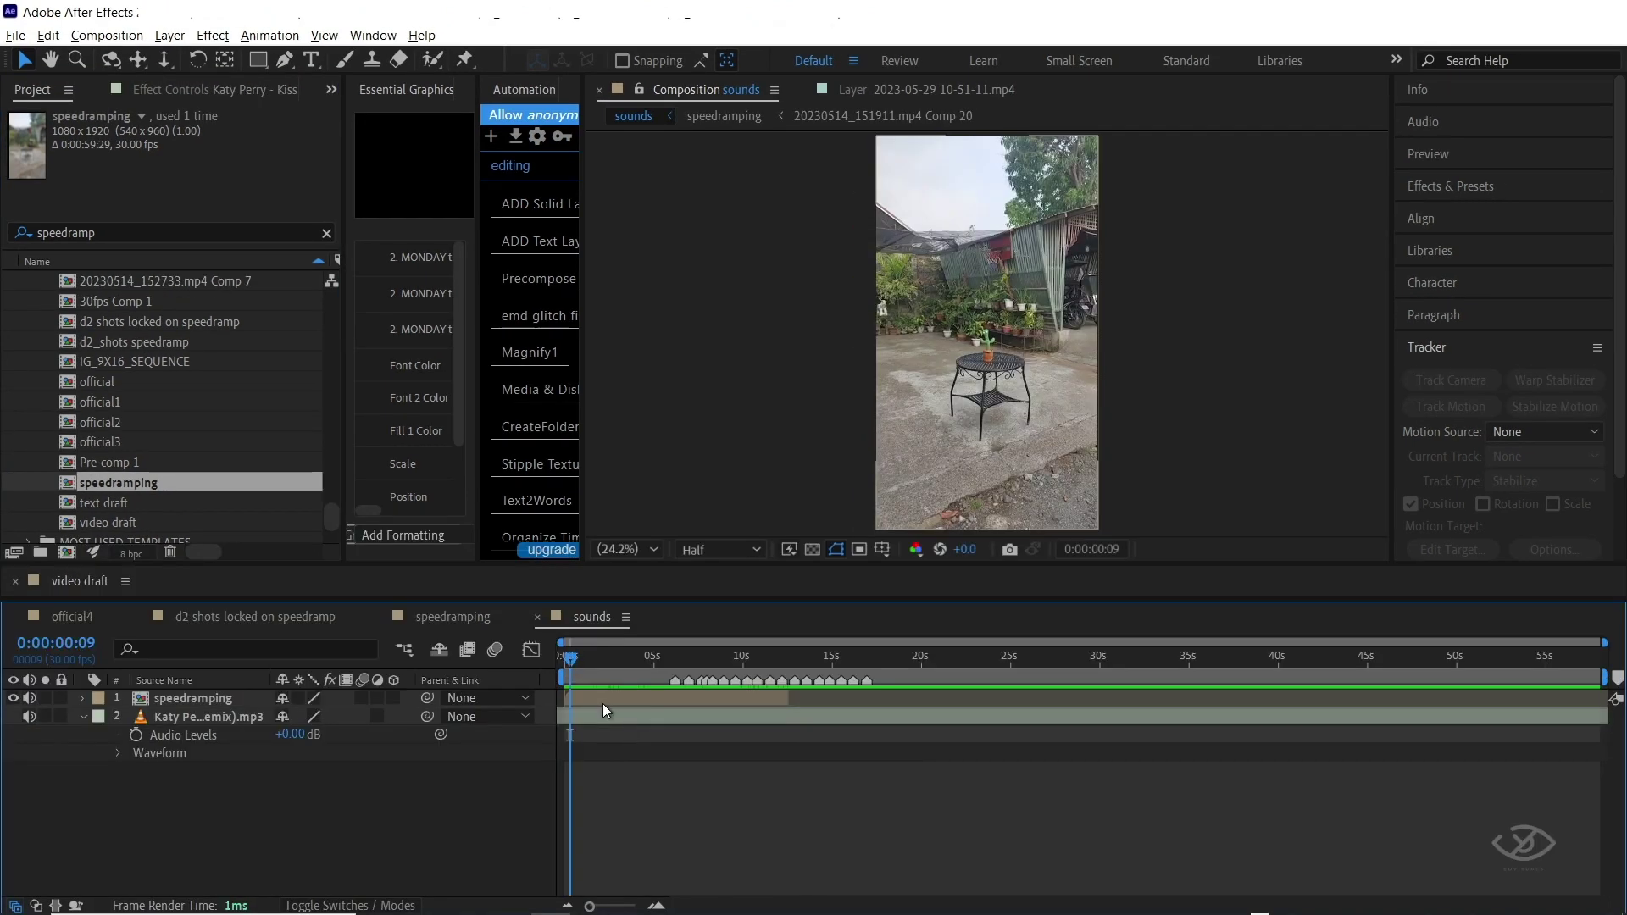
Enable time remapping on the speedramping layer with an end keyframe at 0:00:11:28 and trim the layer there
{"action": "left_click", "coordinate": [605, 698]}
{"action": "left_click", "coordinate": [566, 663]}
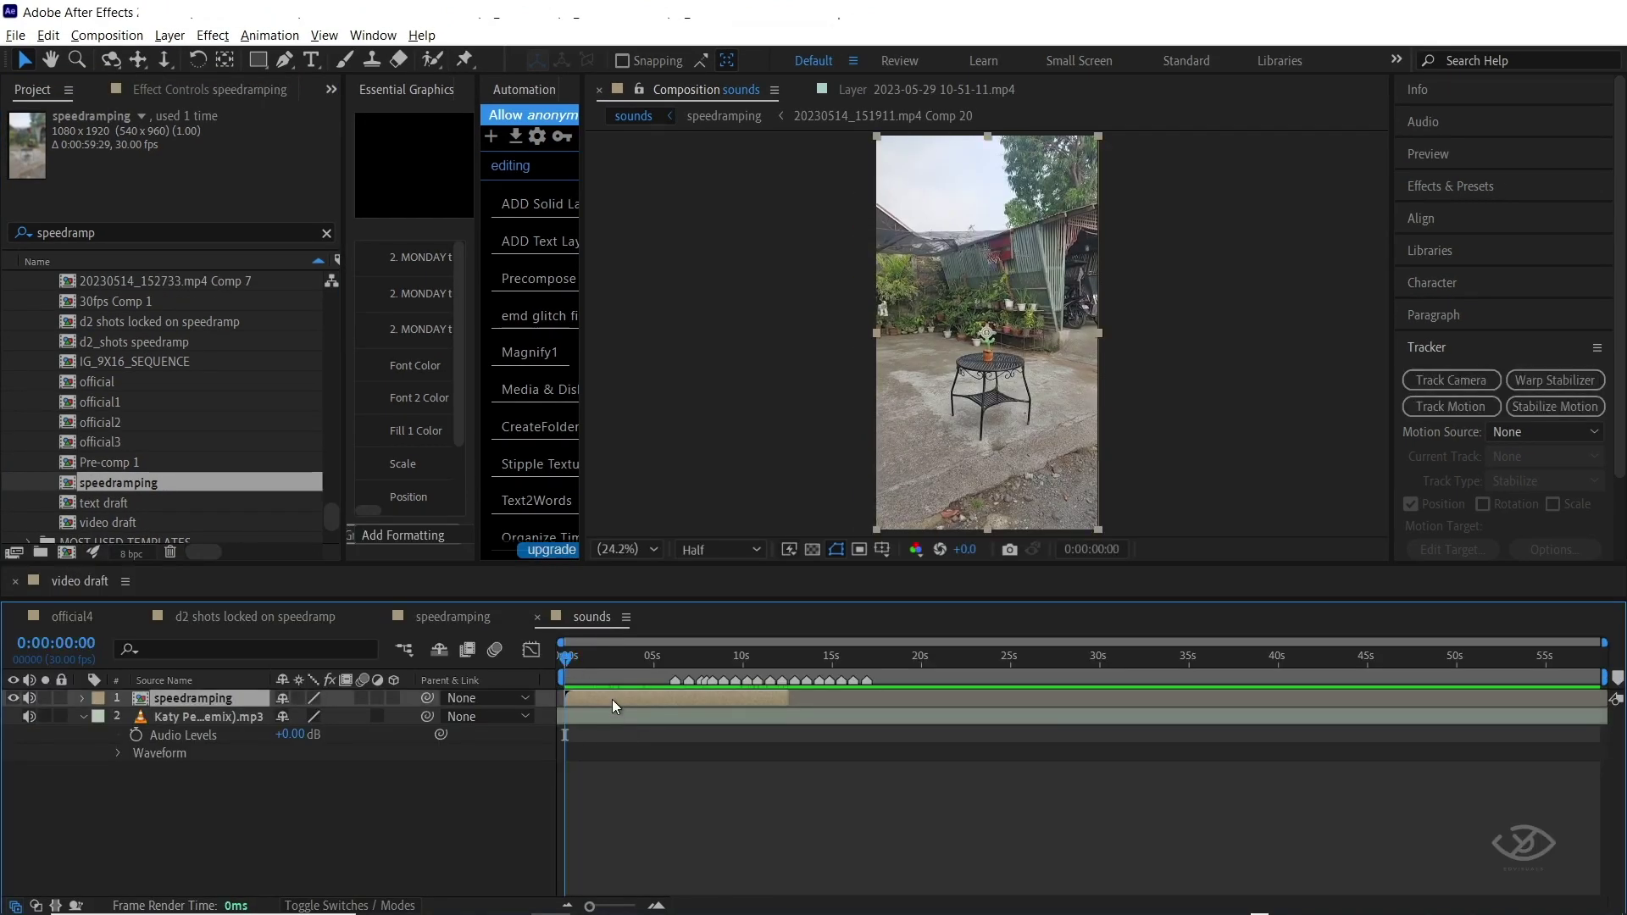
{"action": "right_click", "coordinate": [611, 701]}
{"action": "mouse_move", "coordinate": [788, 215]}
{"action": "left_click", "coordinate": [1066, 205]}
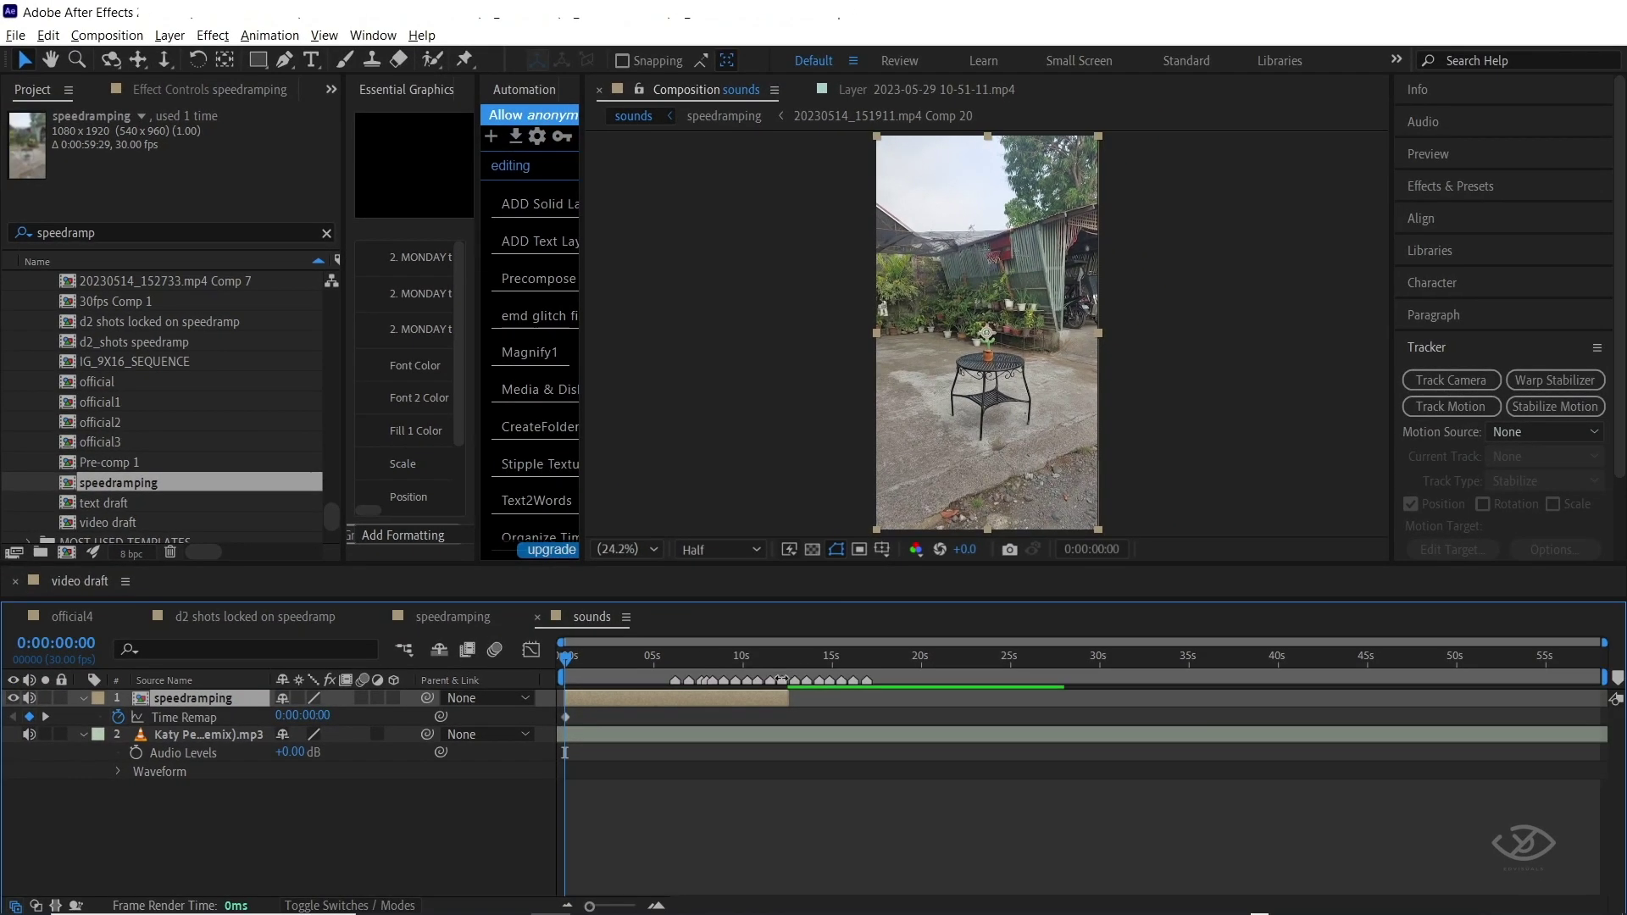
{"action": "left_click", "coordinate": [777, 657]}
{"action": "key", "text": "alt+]"}
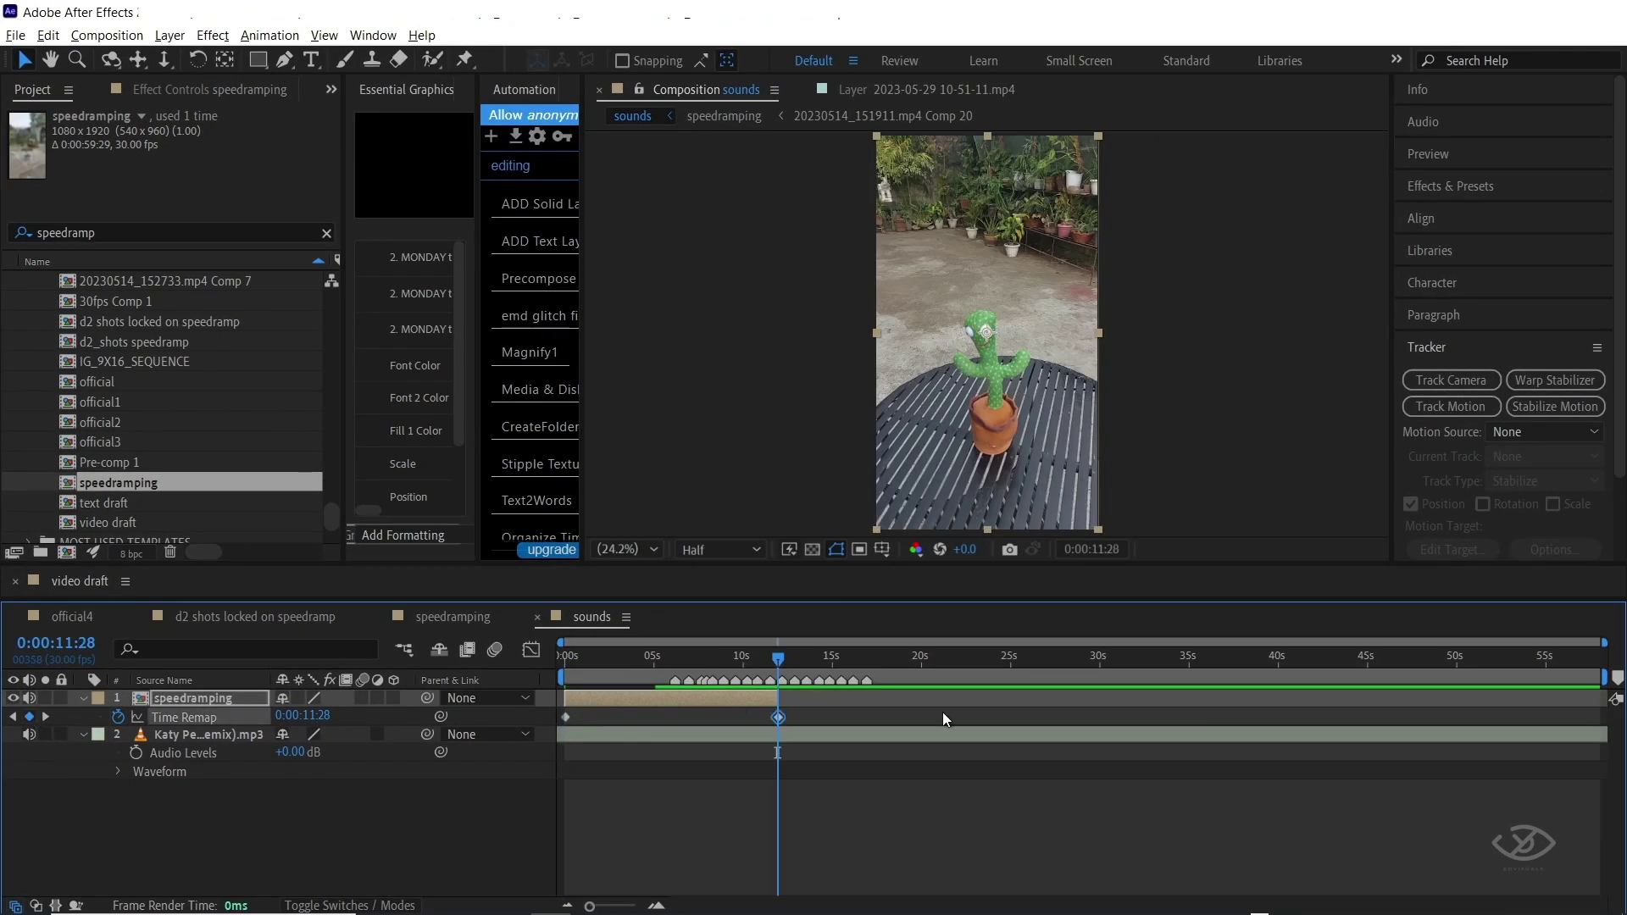
Move the last Time Remap keyframe to about 0:00:03:08 and preview the sped-up clip
{"action": "key", "text": "space"}
{"action": "left_click_drag", "start_coordinate": [778, 718], "coordinate": [628, 728]}
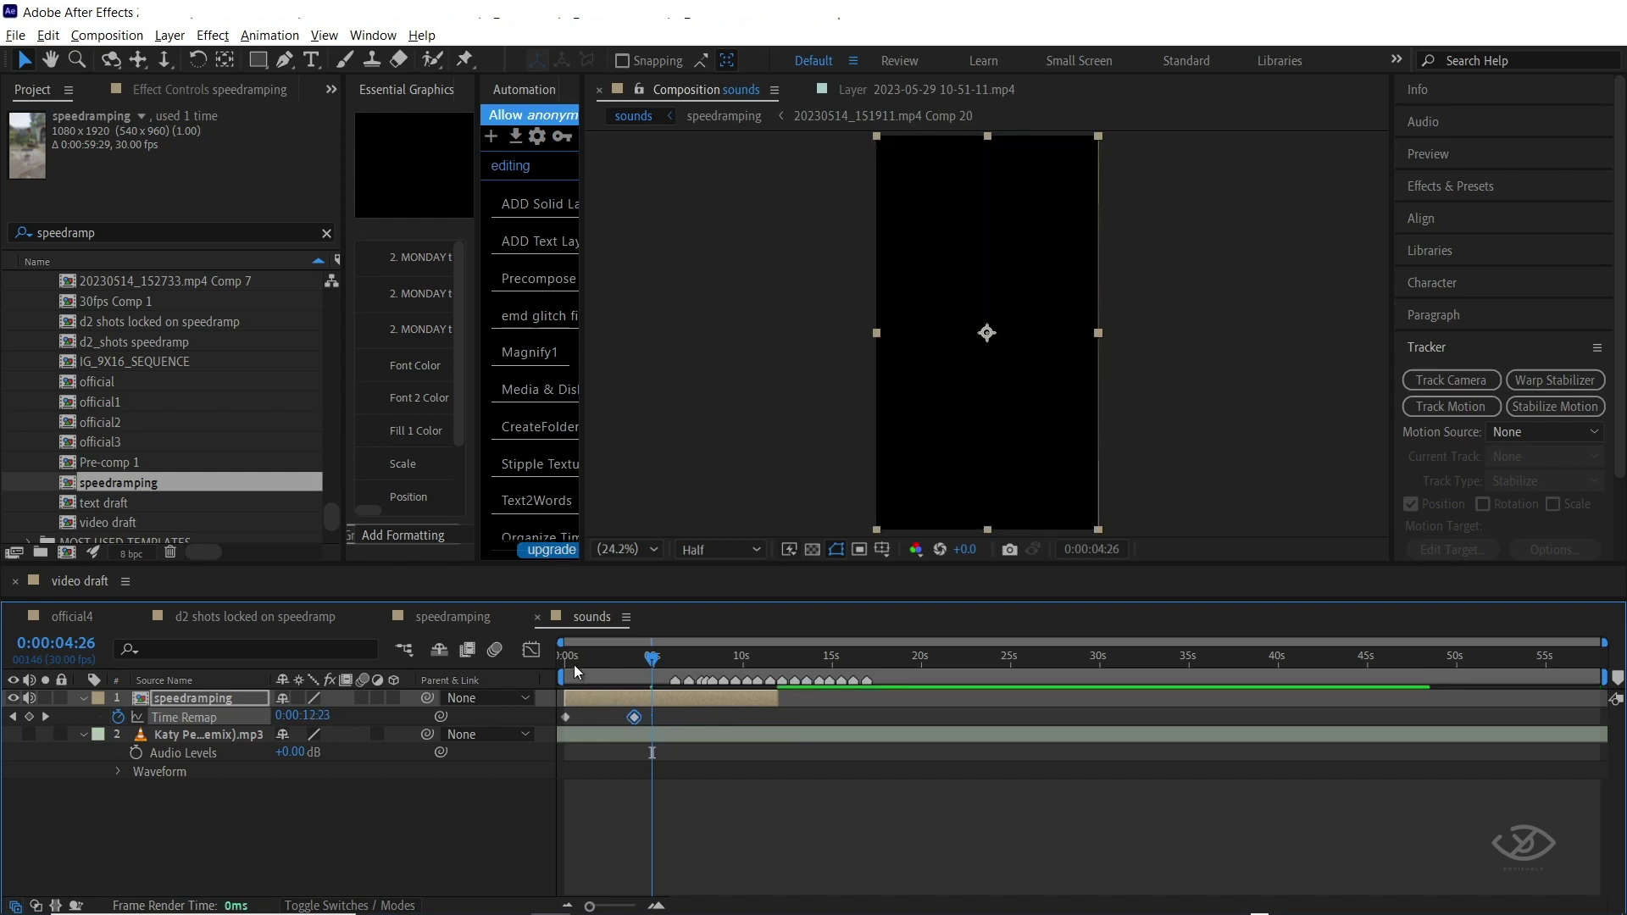
{"action": "left_click_drag", "start_coordinate": [573, 664], "coordinate": [562, 665]}
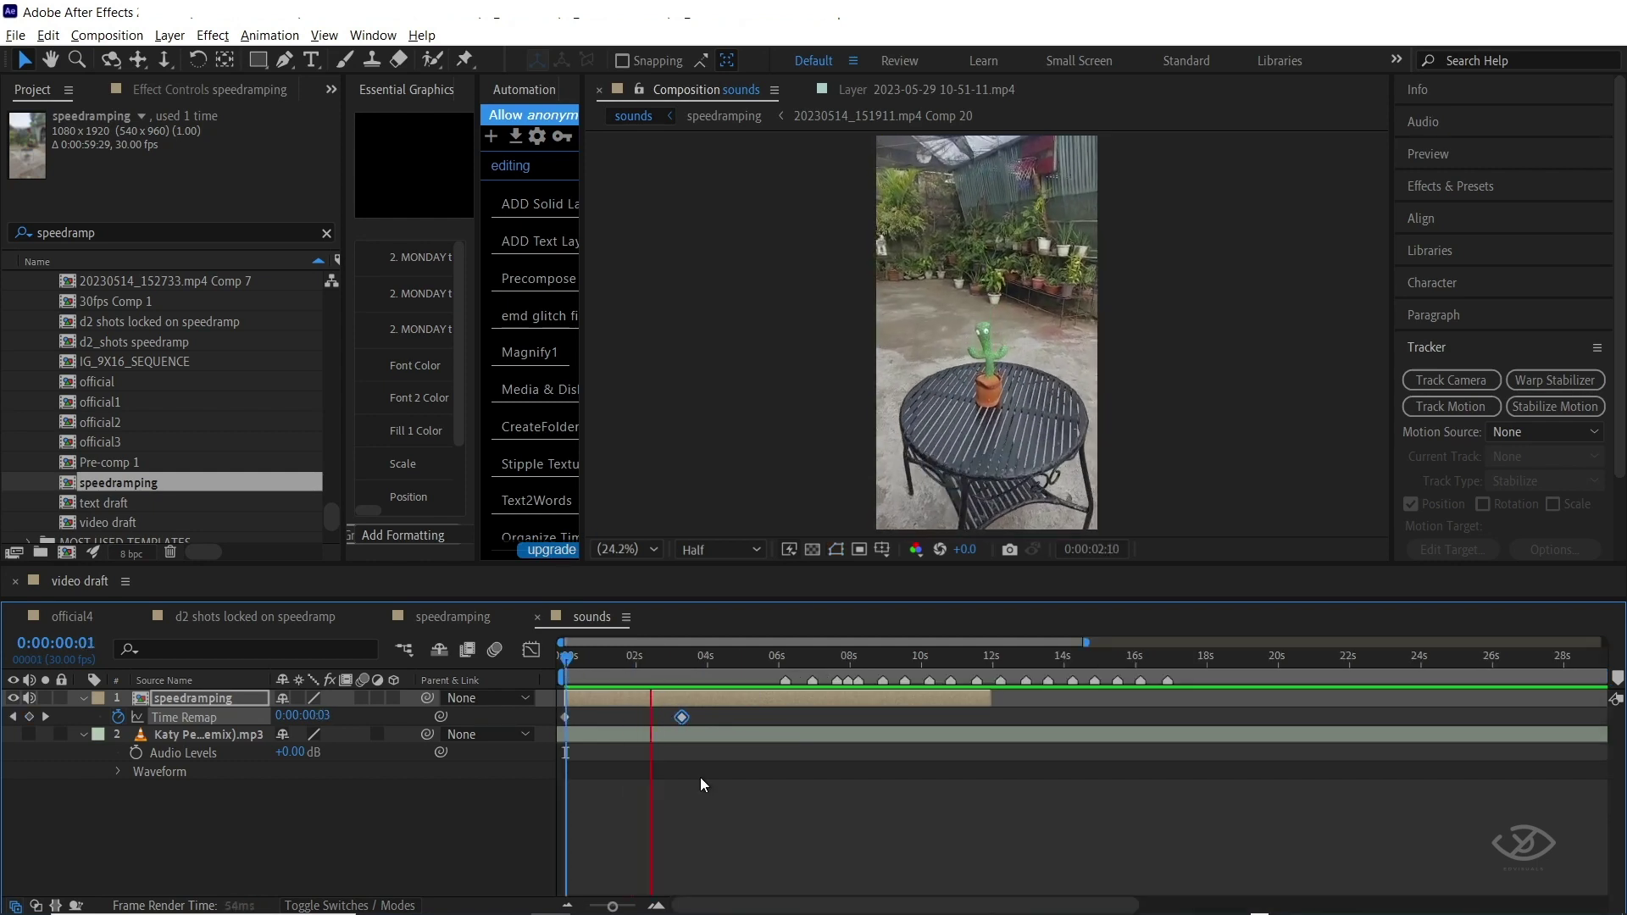
{"action": "key", "text": "space"}
{"action": "left_click_drag", "start_coordinate": [672, 660], "coordinate": [682, 660]}
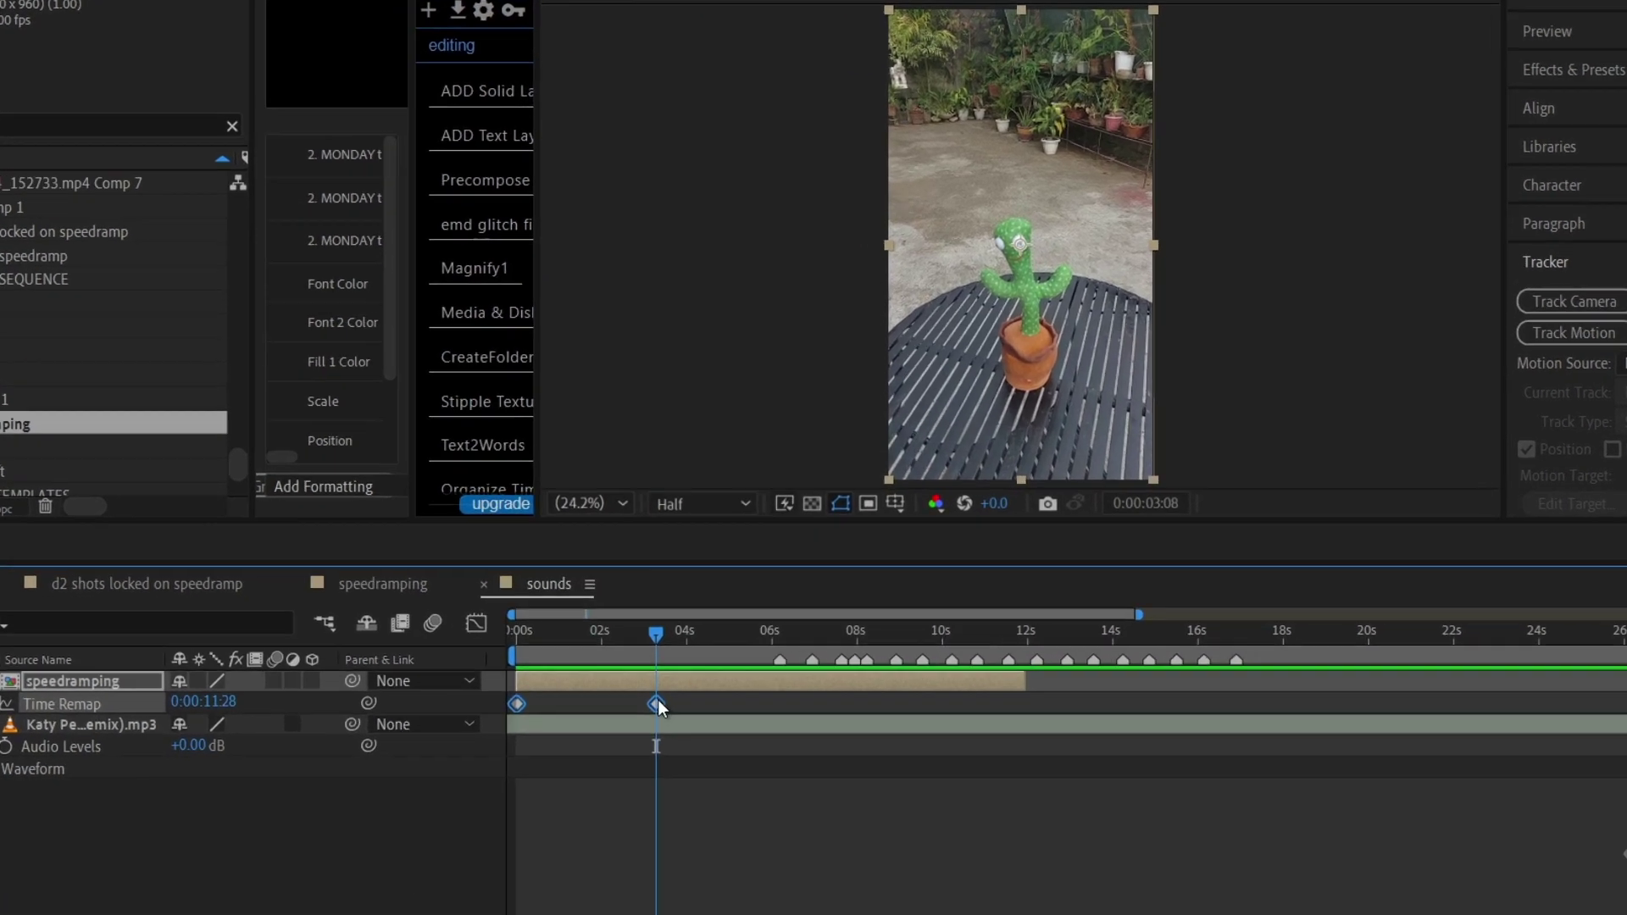
Apply Easy Ease to both Time Remap keyframes of the speedramping layer
{"action": "right_click", "coordinate": [681, 717]}
{"action": "mouse_move", "coordinate": [932, 683]}
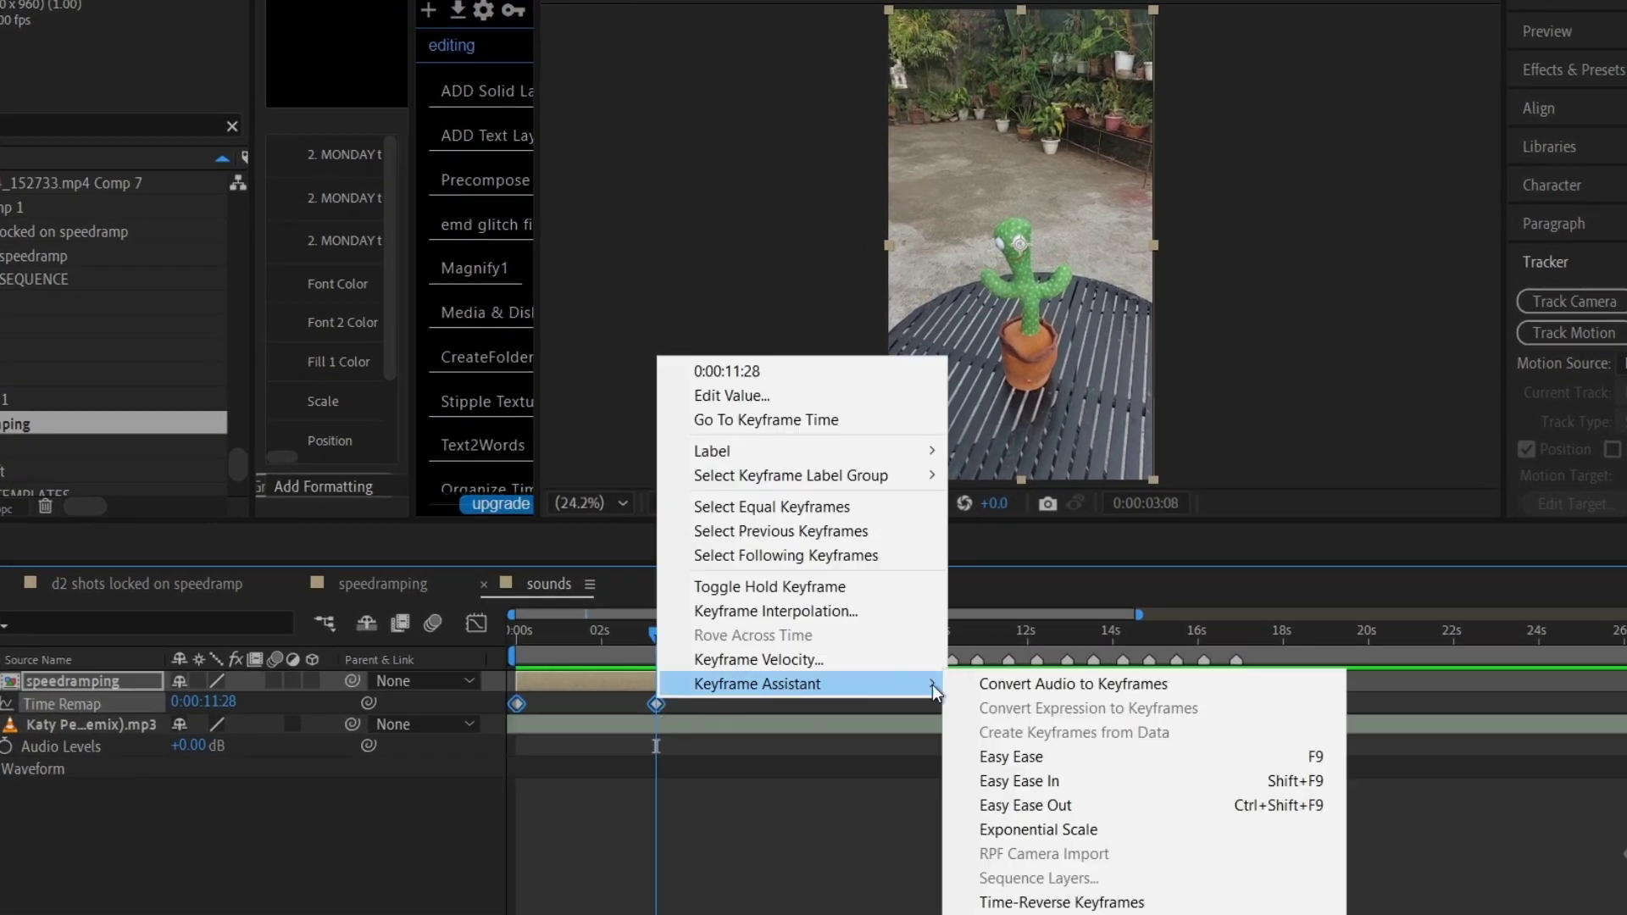
{"action": "left_click", "coordinate": [1037, 757]}
In the speed graph, shorten the first Time Remap keyframe's influence handle and lengthen the last one's so the speed peaks early
{"action": "left_click", "coordinate": [654, 719], "text": "shift"}
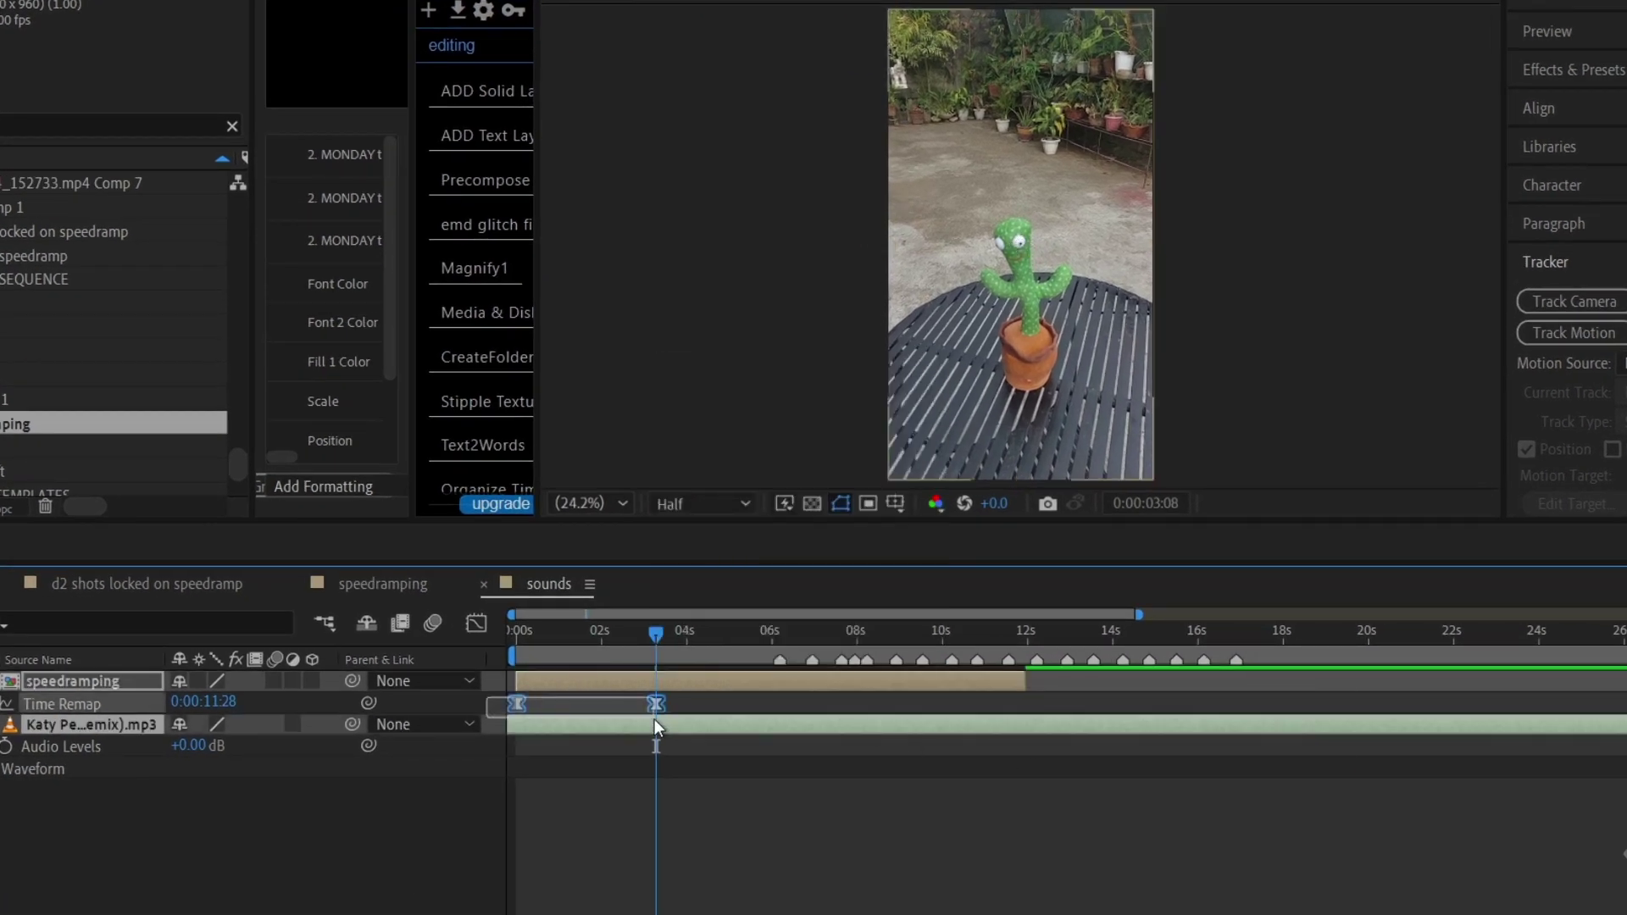
{"action": "left_click", "coordinate": [478, 626]}
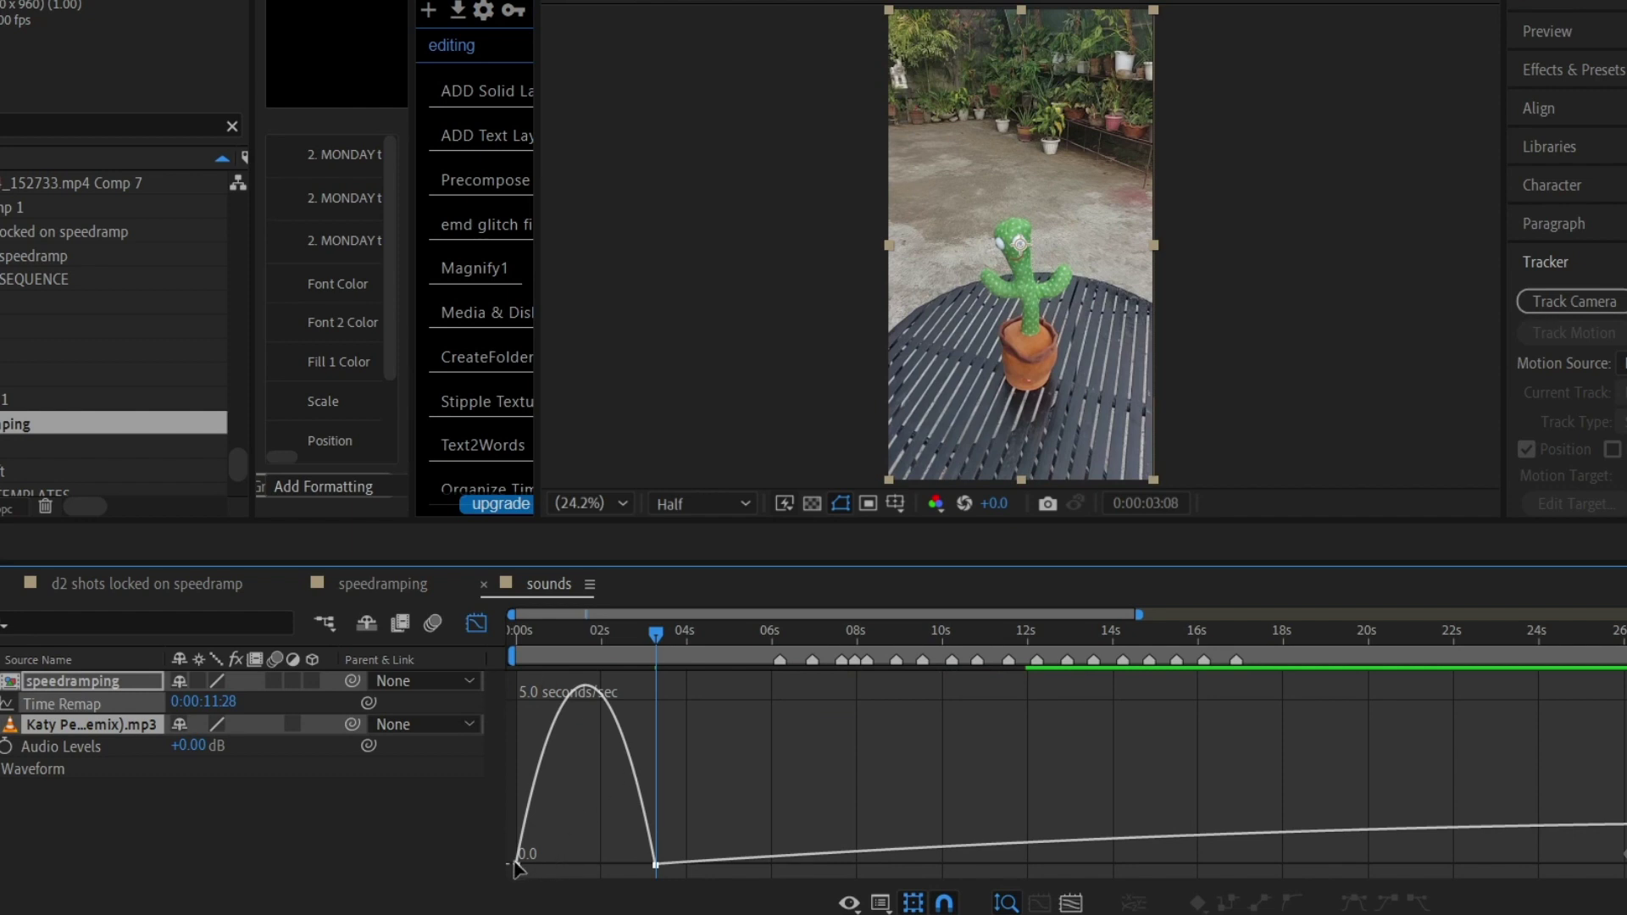
{"action": "scroll", "coordinate": [556, 827], "scroll_direction": "up", "scroll_amount": 2}
{"action": "left_click_drag", "start_coordinate": [556, 828], "coordinate": [889, 805]}
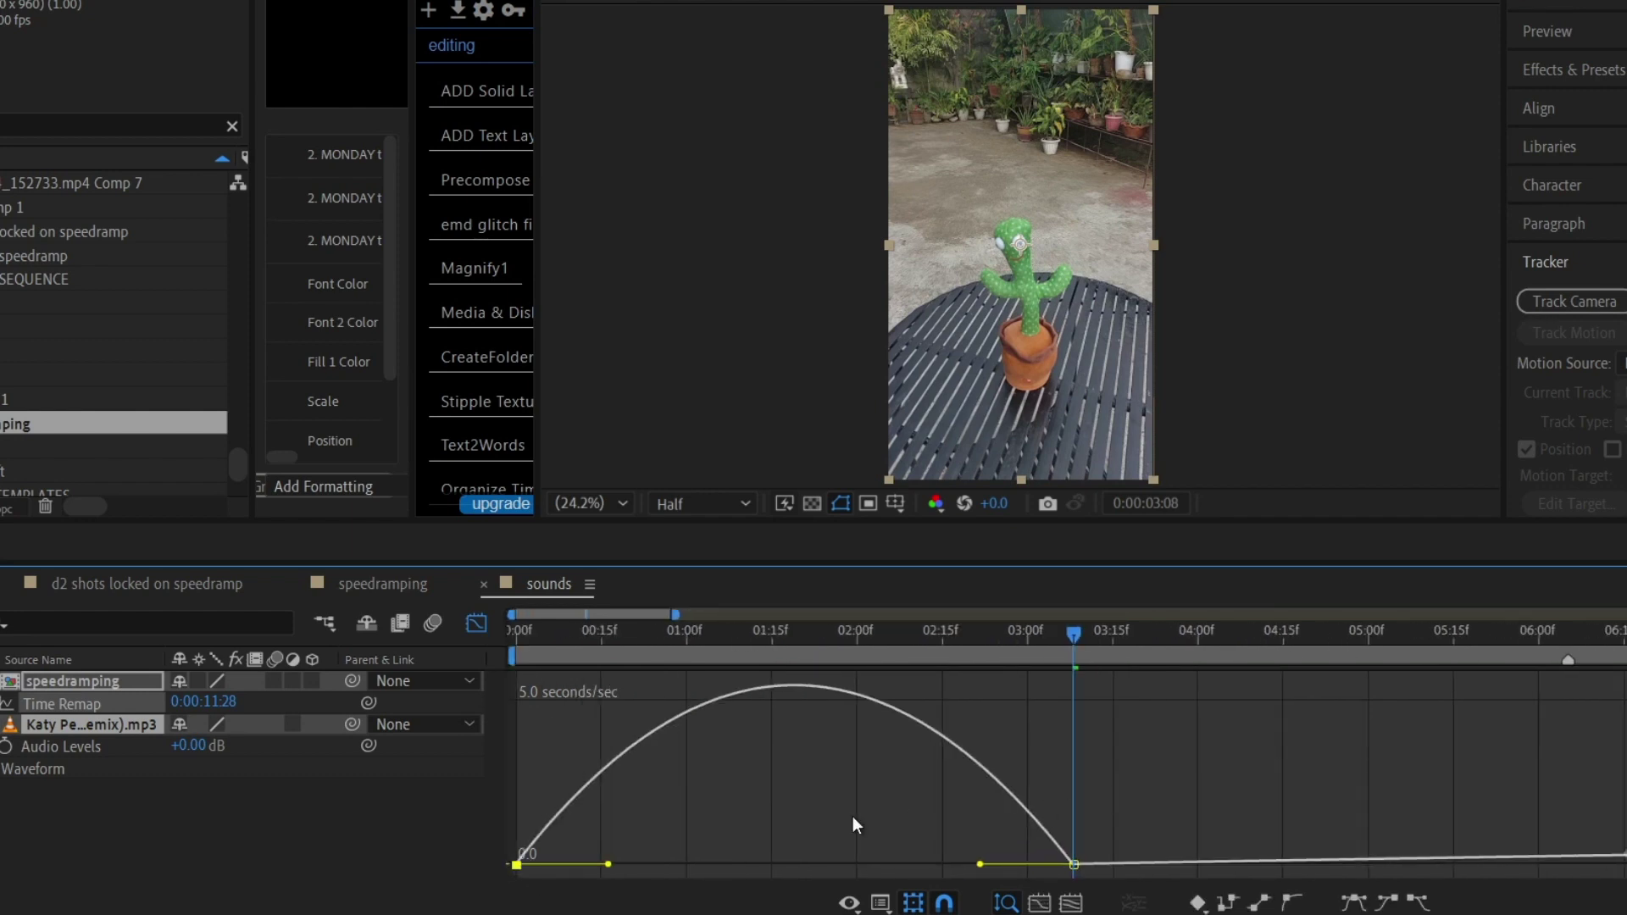
{"action": "left_click_drag", "start_coordinate": [609, 866], "coordinate": [539, 865]}
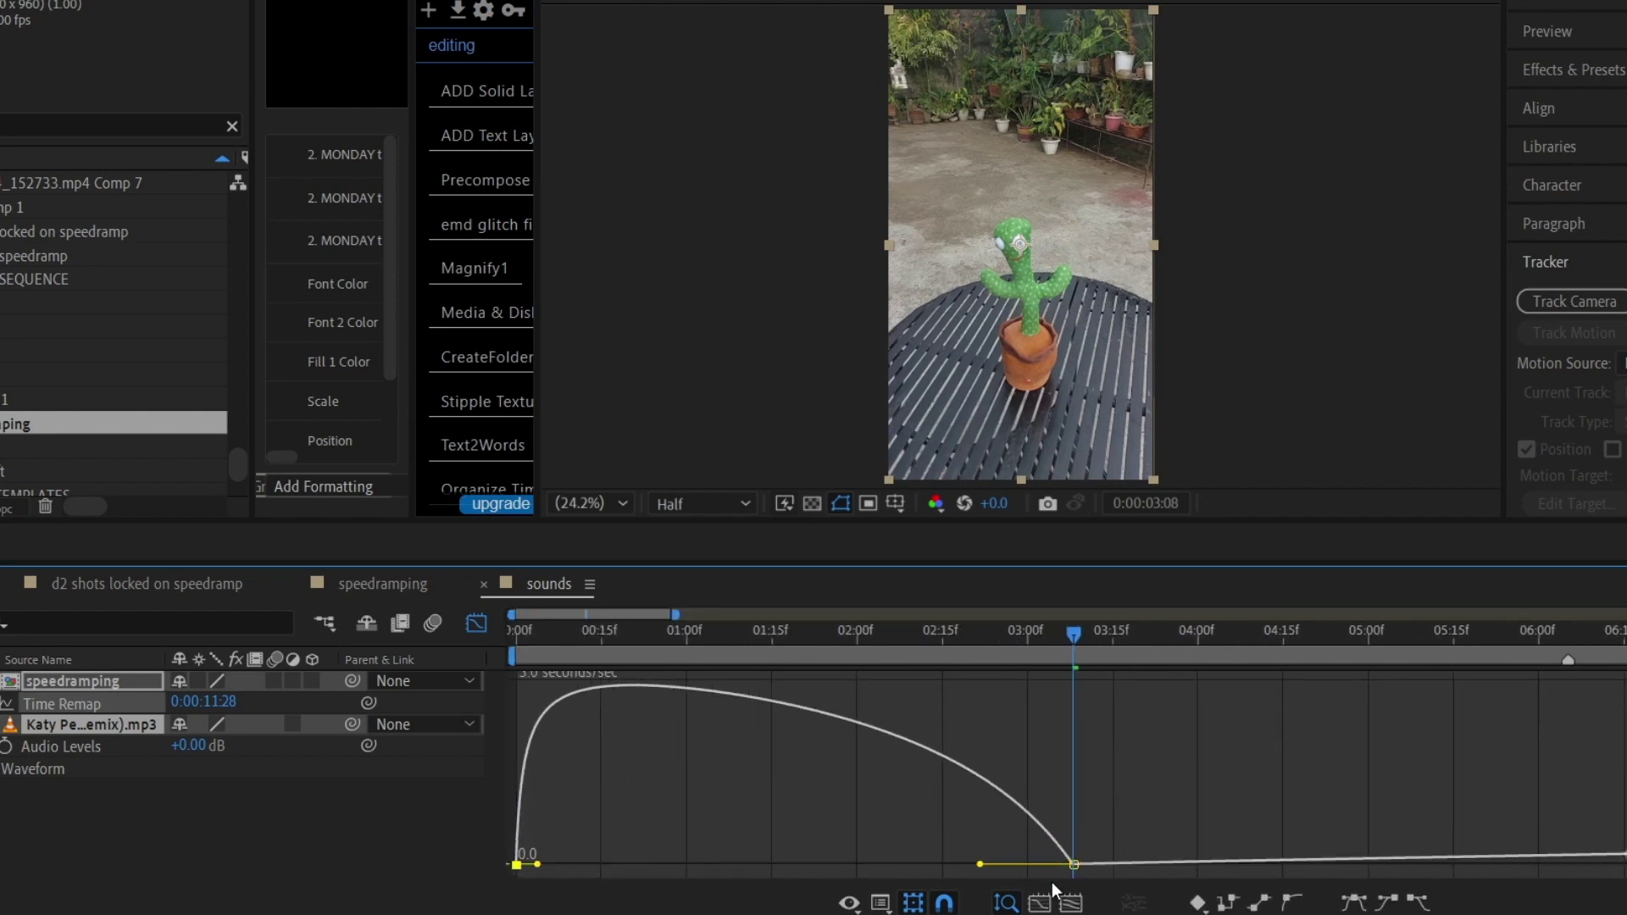
{"action": "left_click_drag", "start_coordinate": [980, 865], "coordinate": [855, 864]}
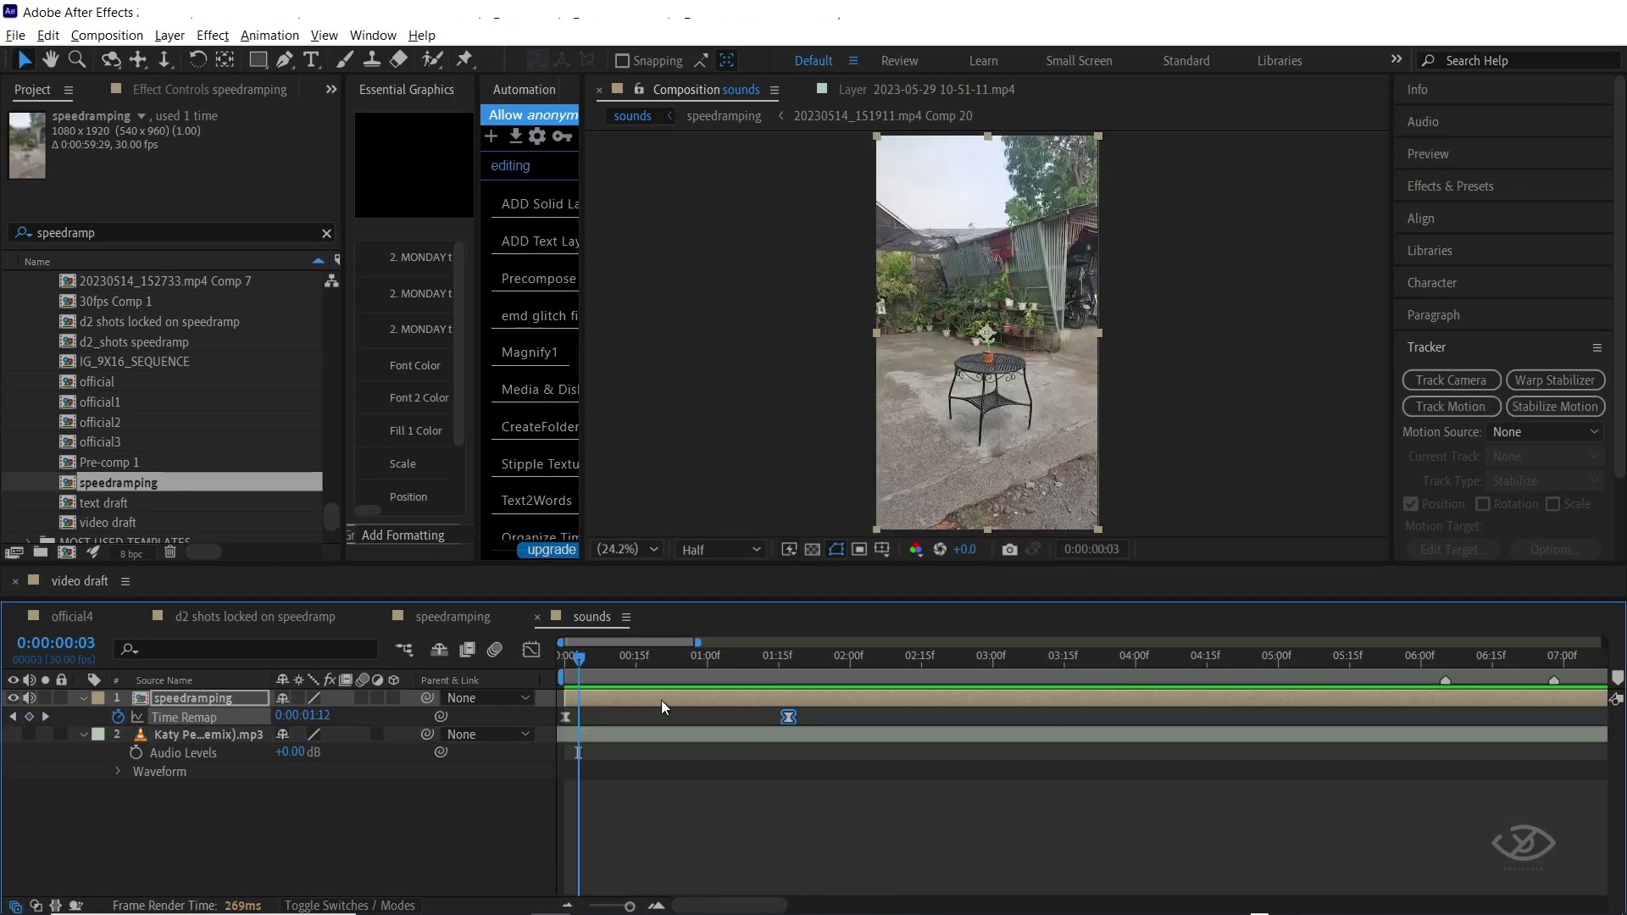
Preview the ramped clip and trim the speedramping layer's end at its last Time Remap keyframe, about 0:00:01:17
{"action": "key", "text": "space"}
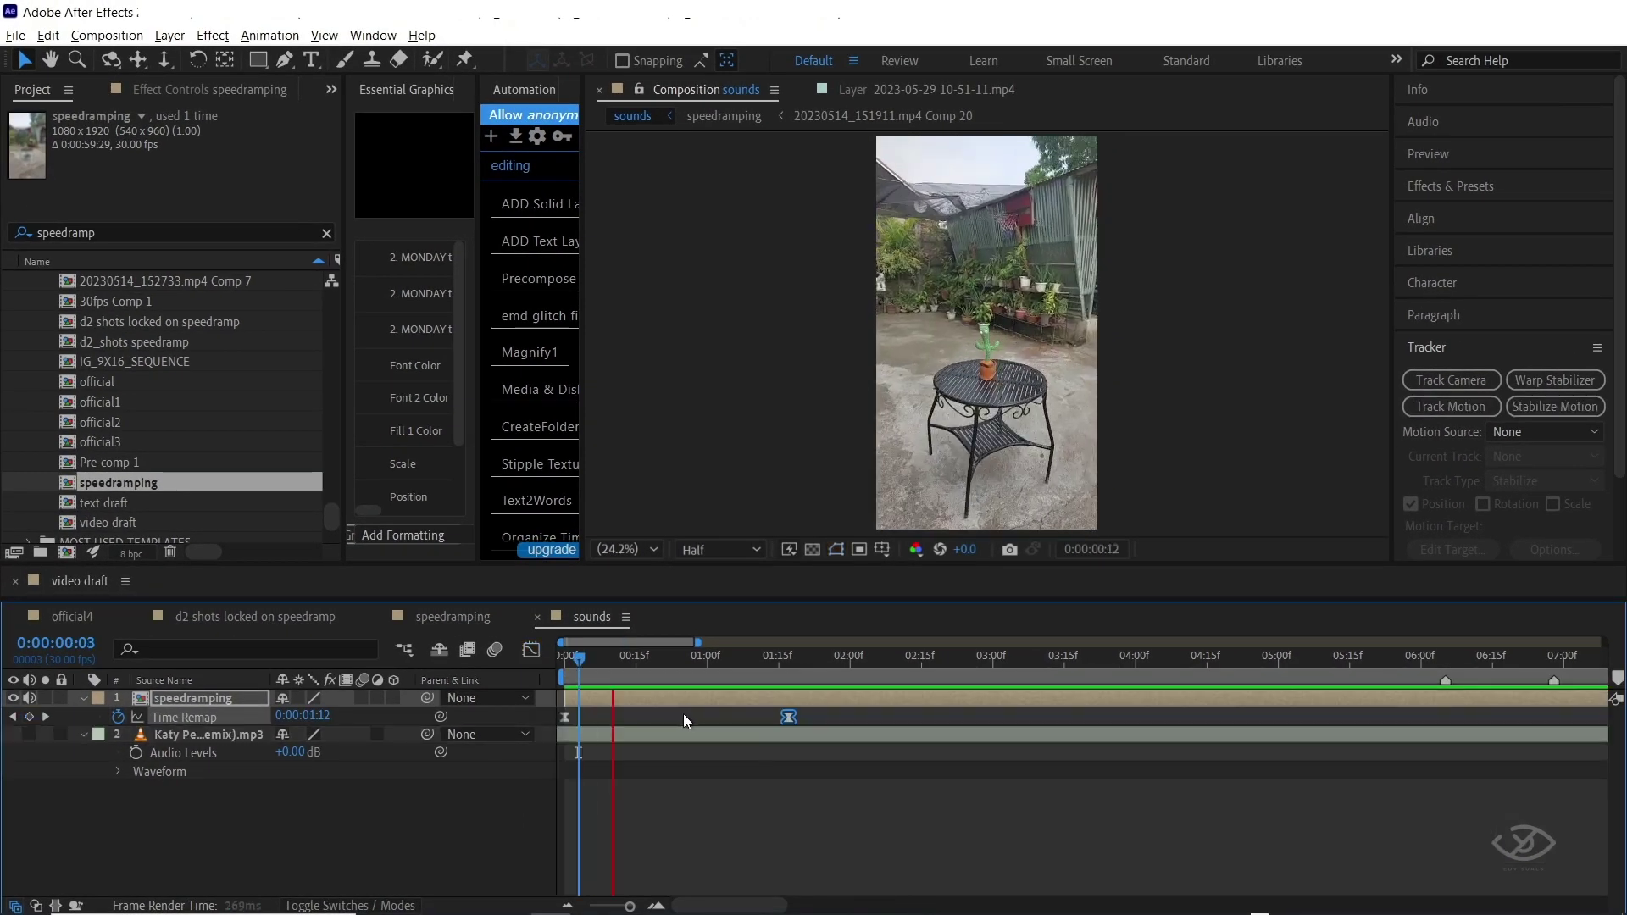
{"action": "key", "text": "space"}
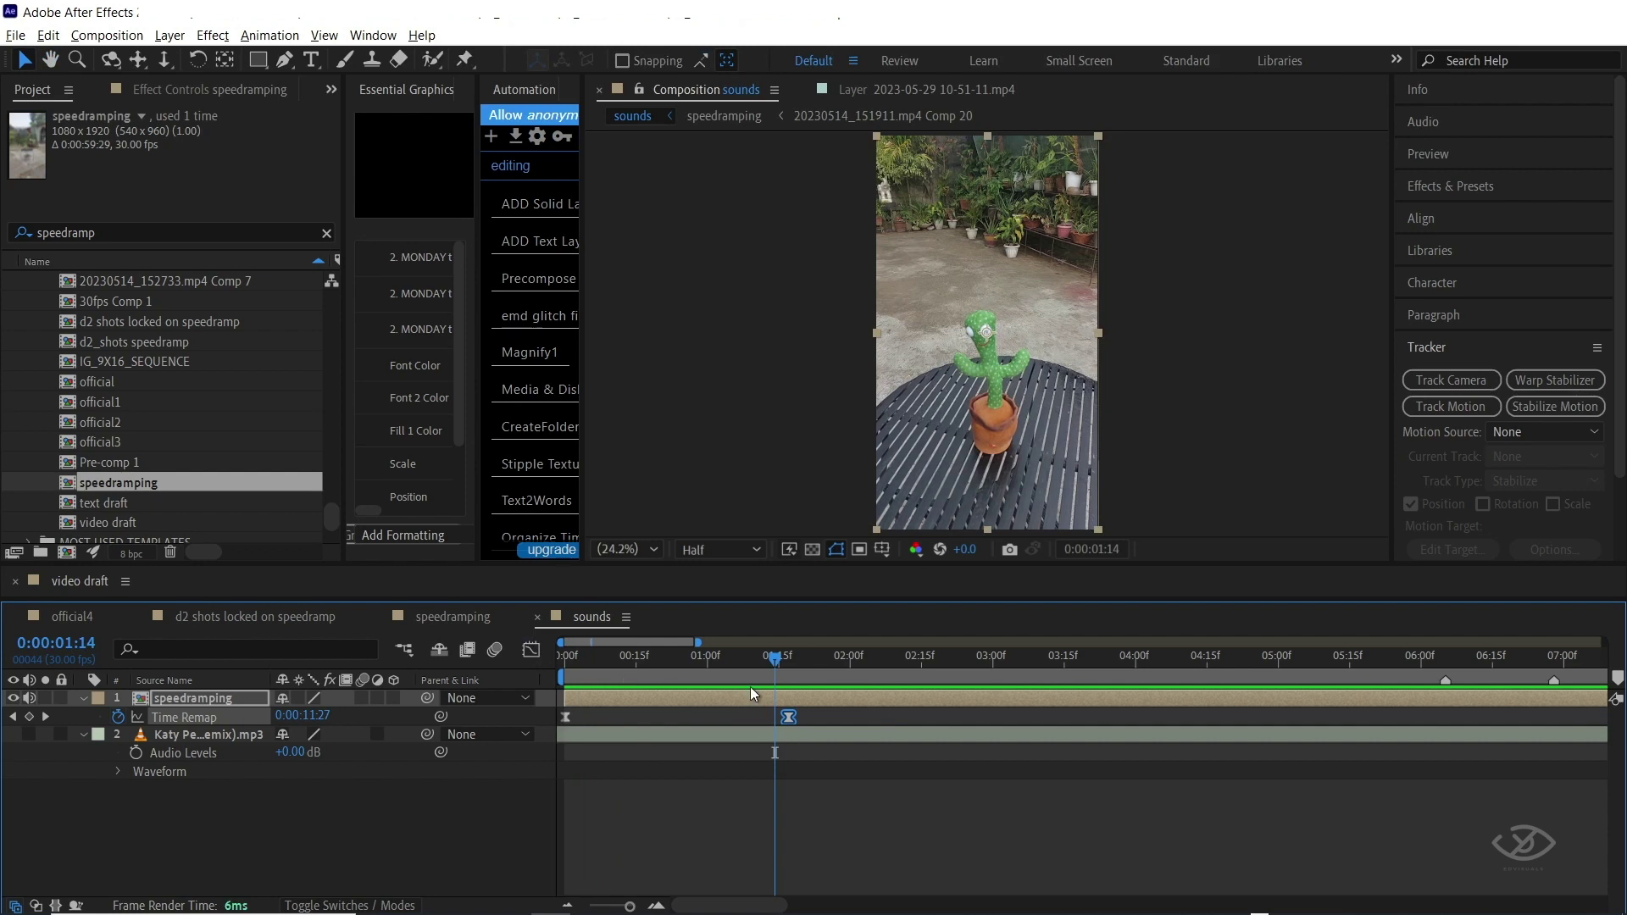
{"action": "left_click_drag", "start_coordinate": [776, 661], "coordinate": [789, 663]}
{"action": "key", "text": "alt+bracketright"}
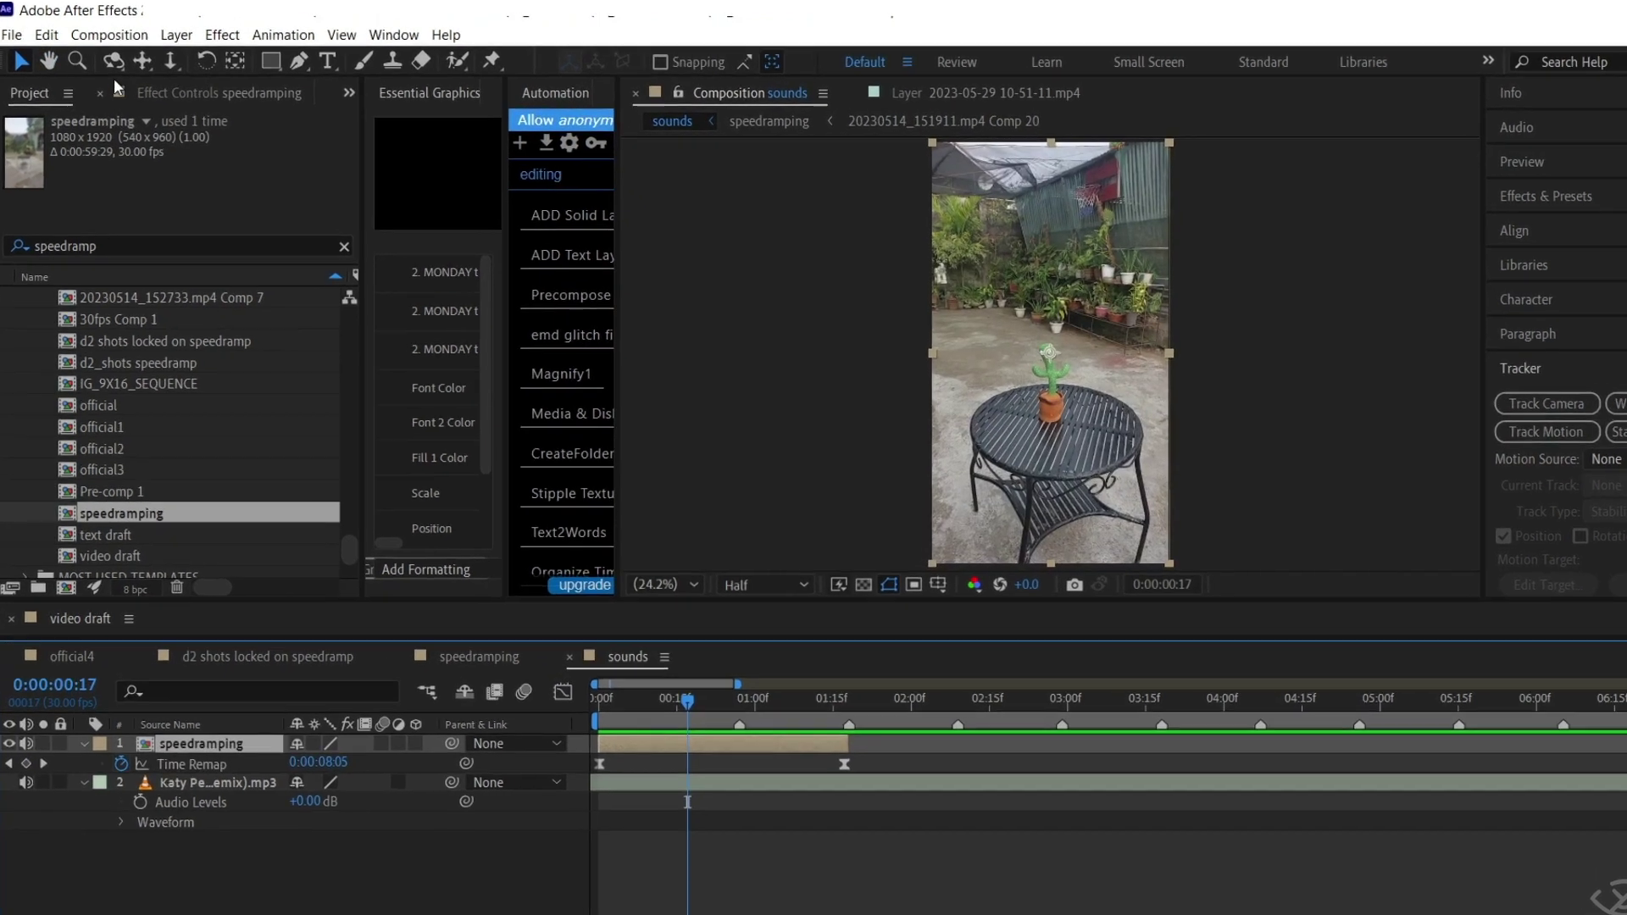
Duplicate the speedramping layer, reveal the copy's keyframes and time-reverse the copy
{"action": "left_click", "coordinate": [48, 35]}
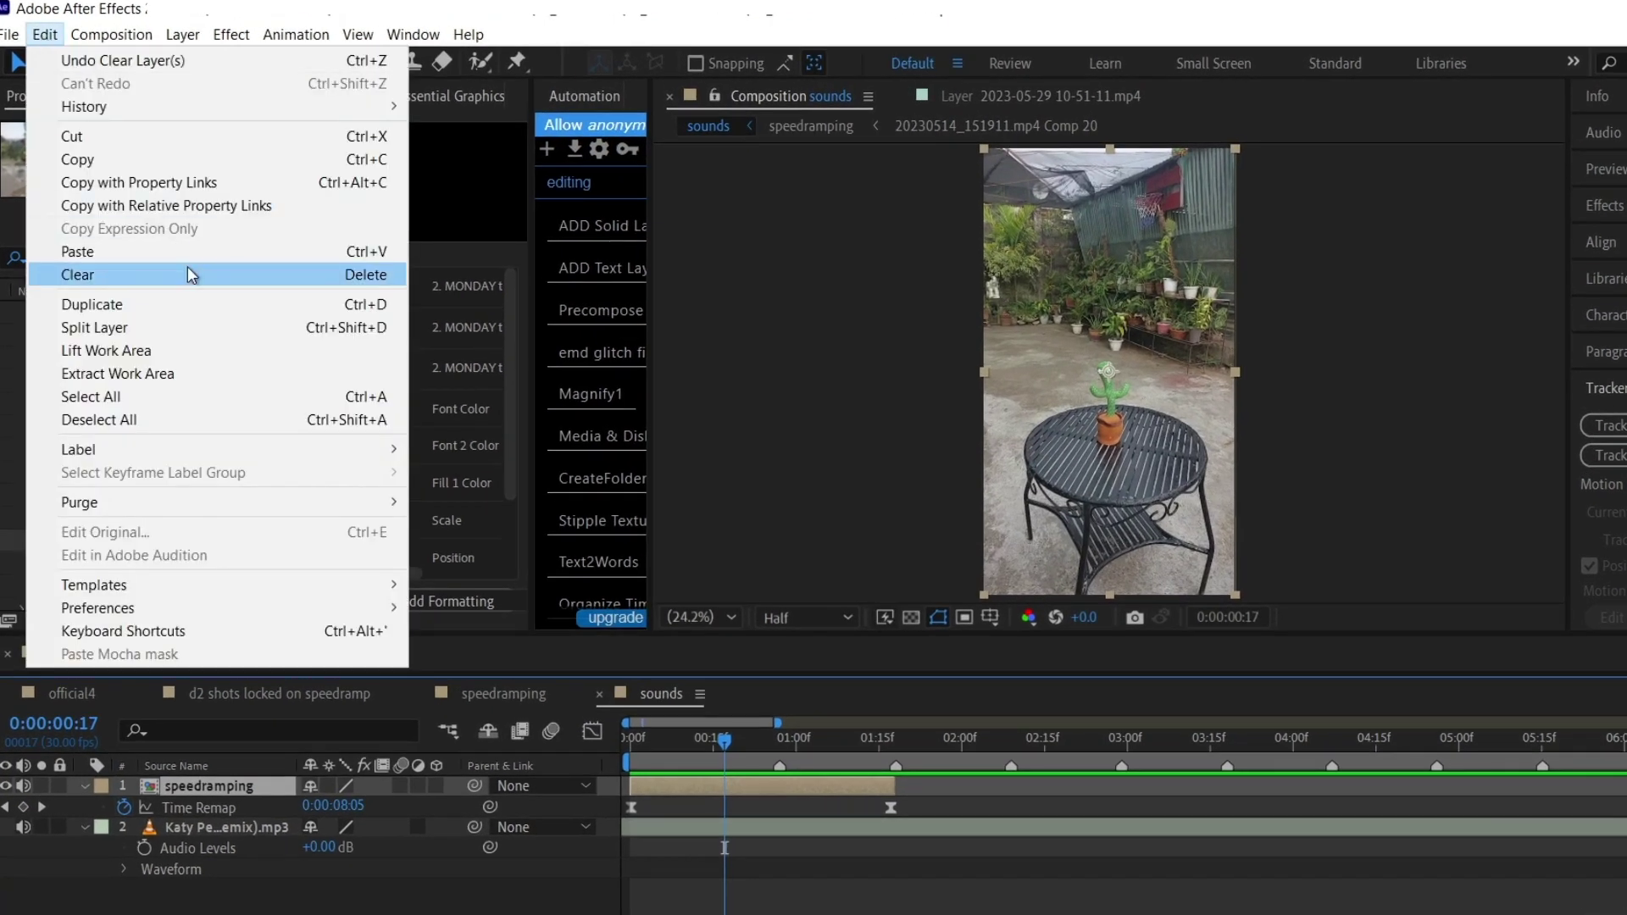
{"action": "left_click", "coordinate": [153, 307]}
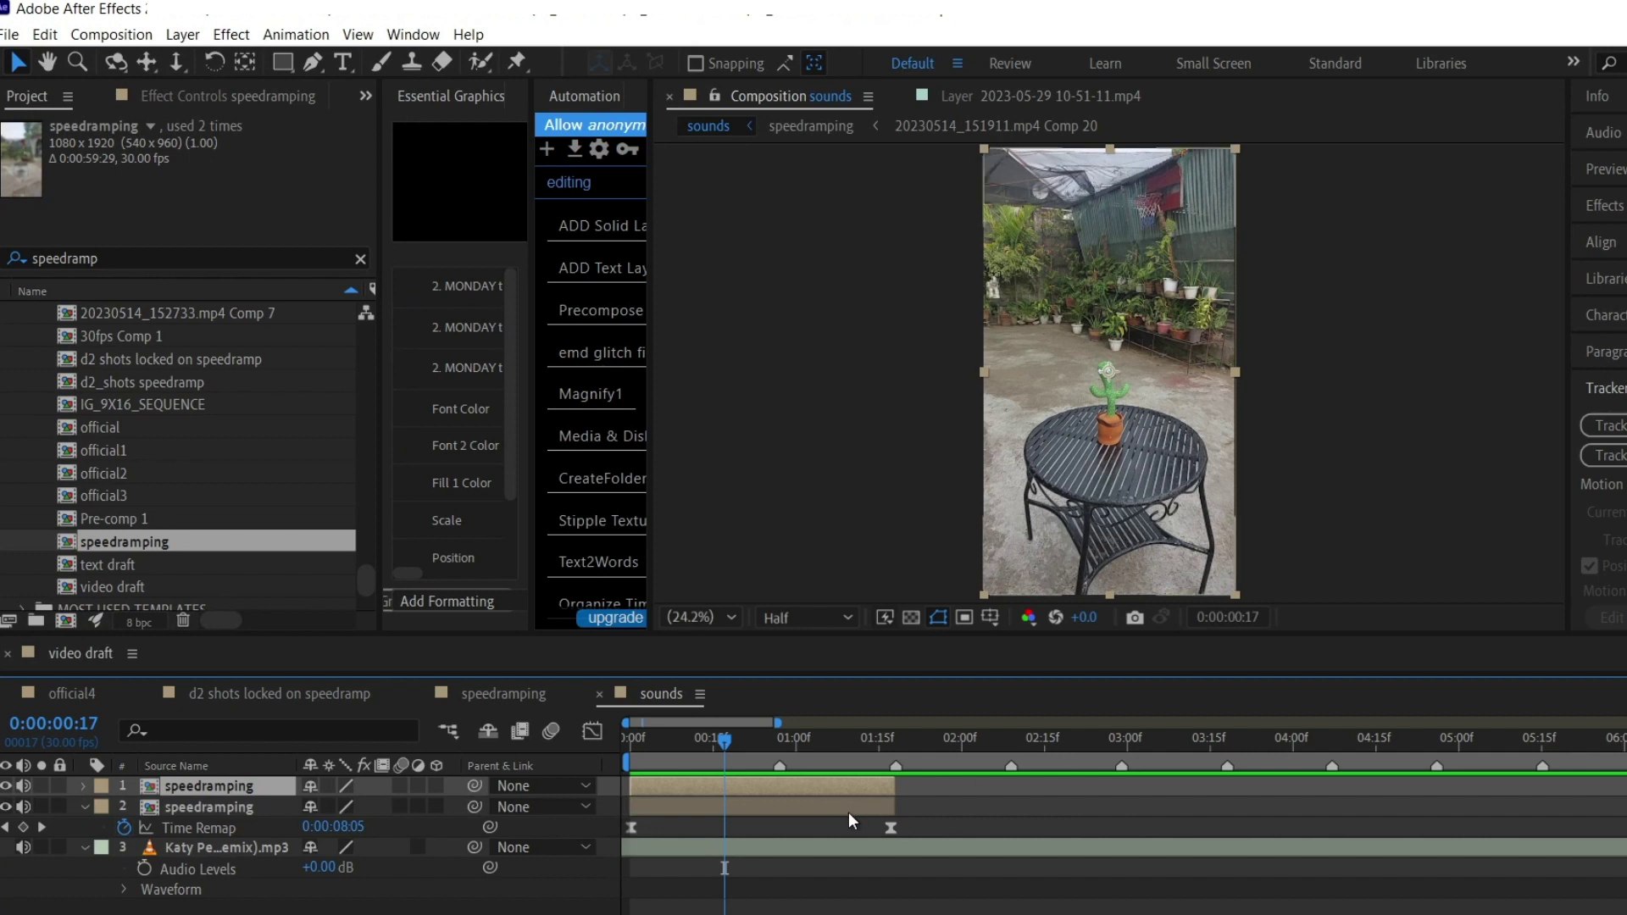
{"action": "key", "text": "u"}
{"action": "right_click", "coordinate": [759, 781]}
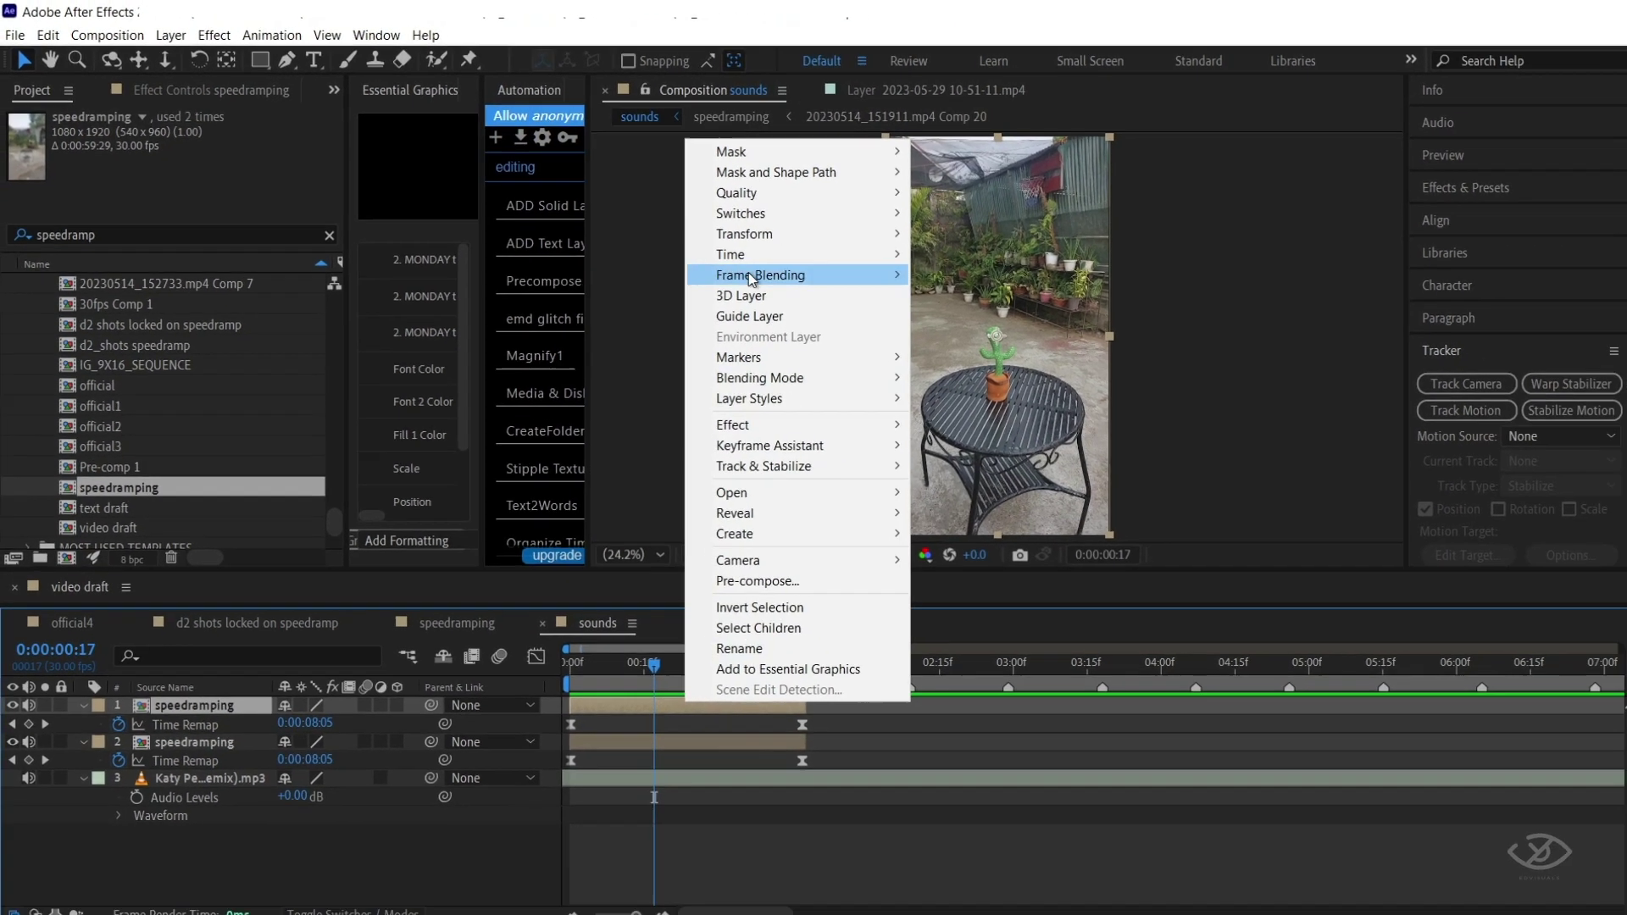
{"action": "mouse_move", "coordinate": [831, 281]}
{"action": "left_click", "coordinate": [1000, 273]}
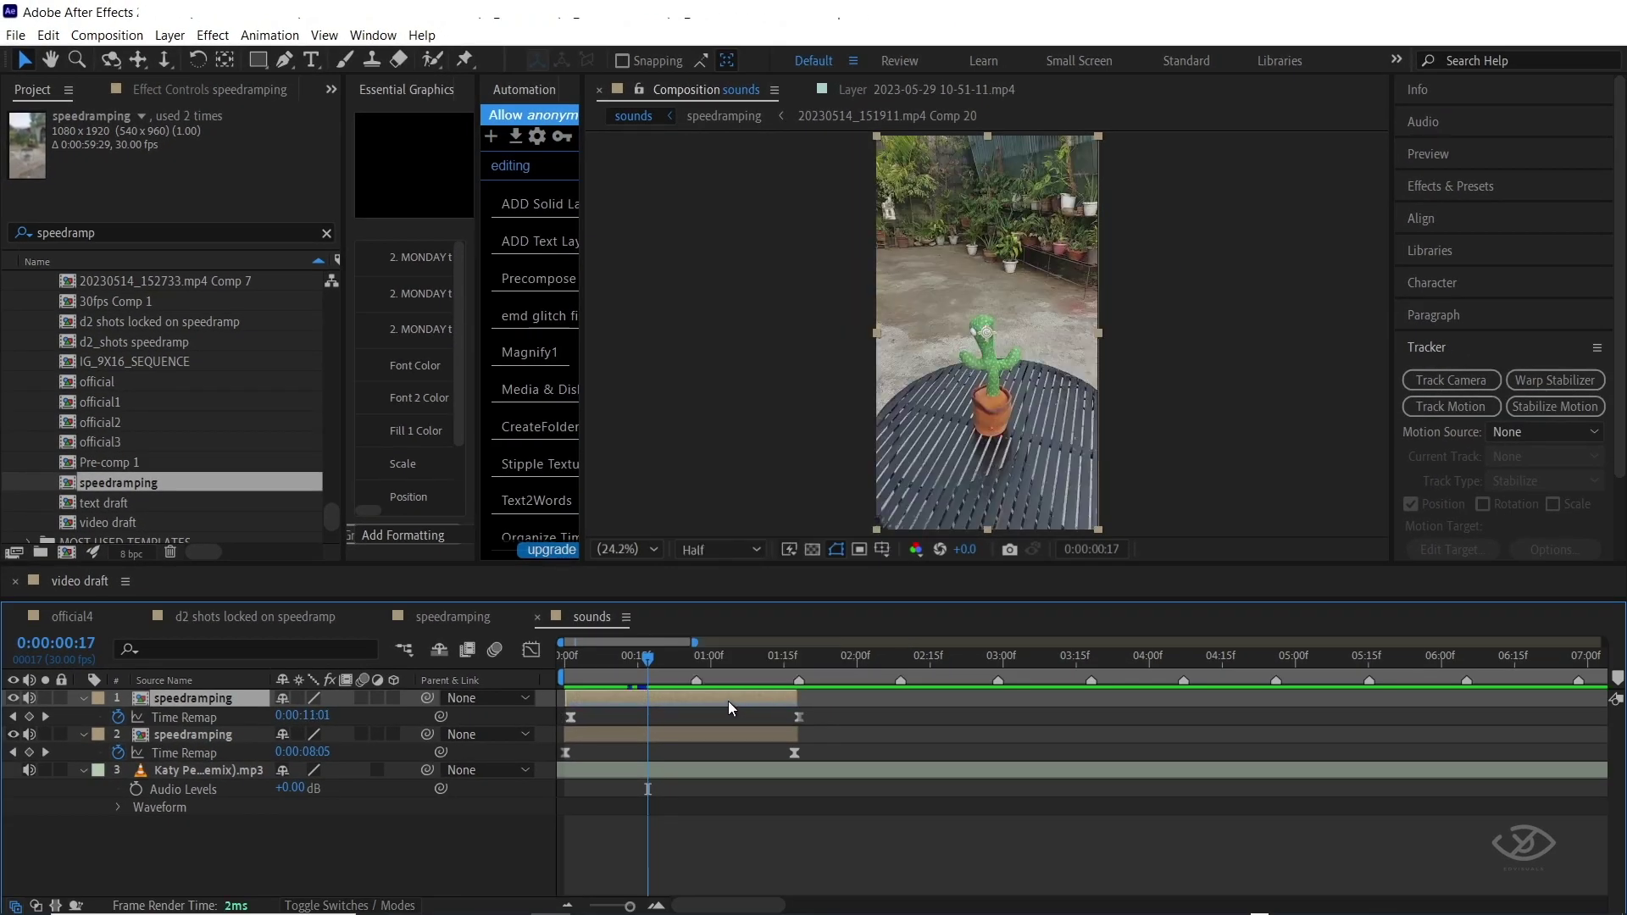
Shift the reversed speedramping copy so it starts at about 0:00:01:12, near the original's end, and preview the join
{"action": "left_click_drag", "start_coordinate": [725, 699], "coordinate": [897, 713]}
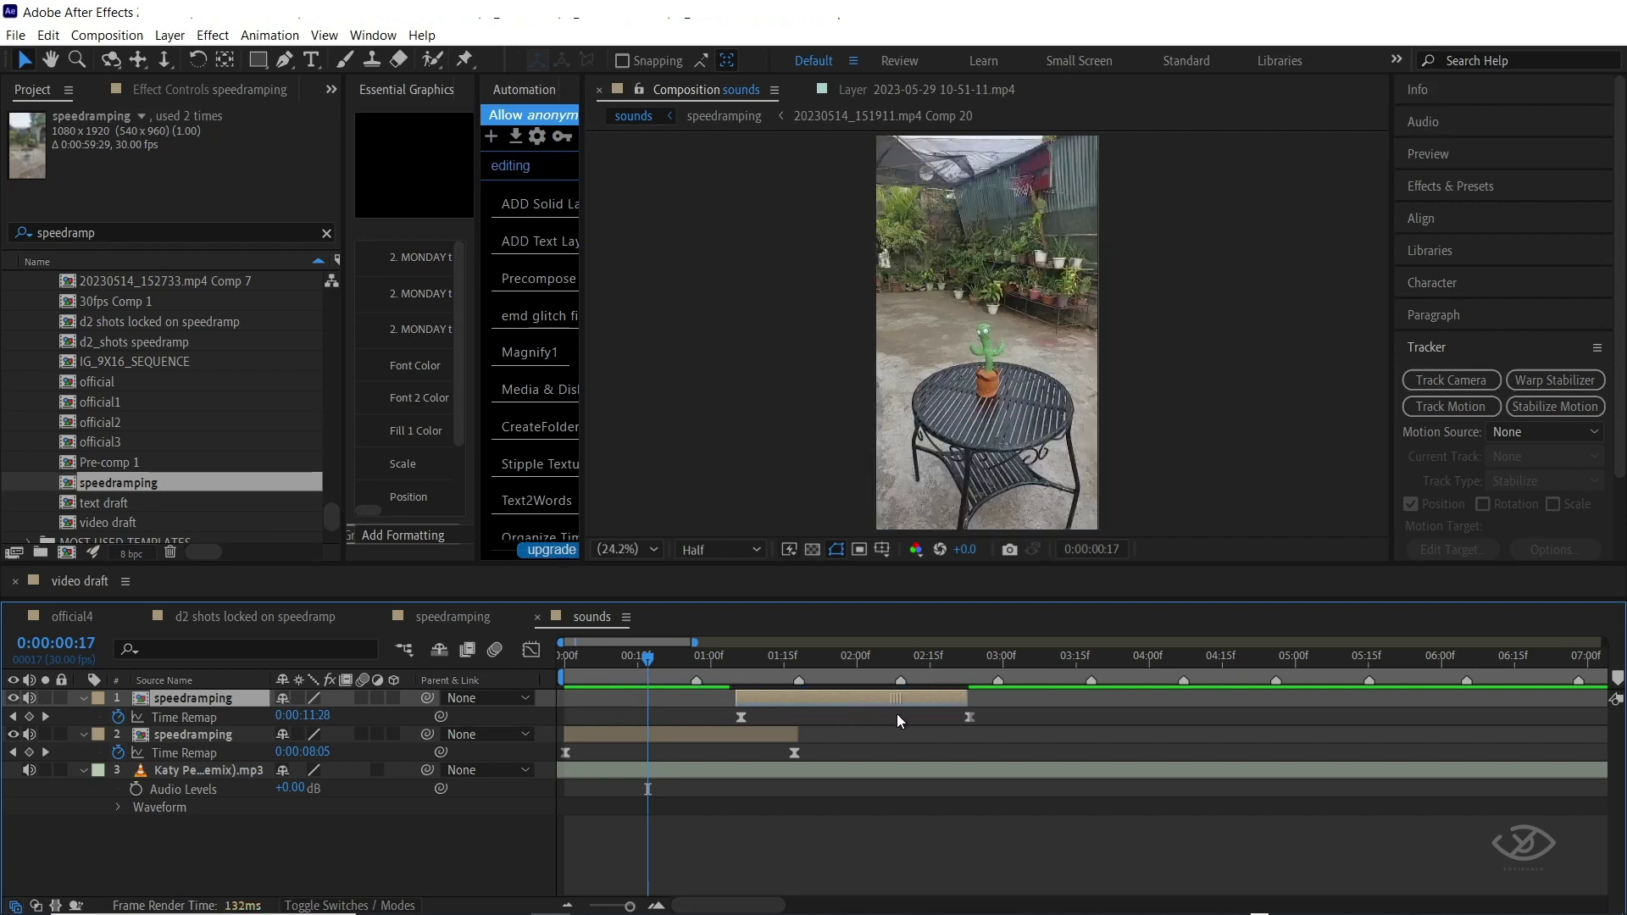
{"action": "key", "text": "space"}
{"action": "key", "text": "space"}
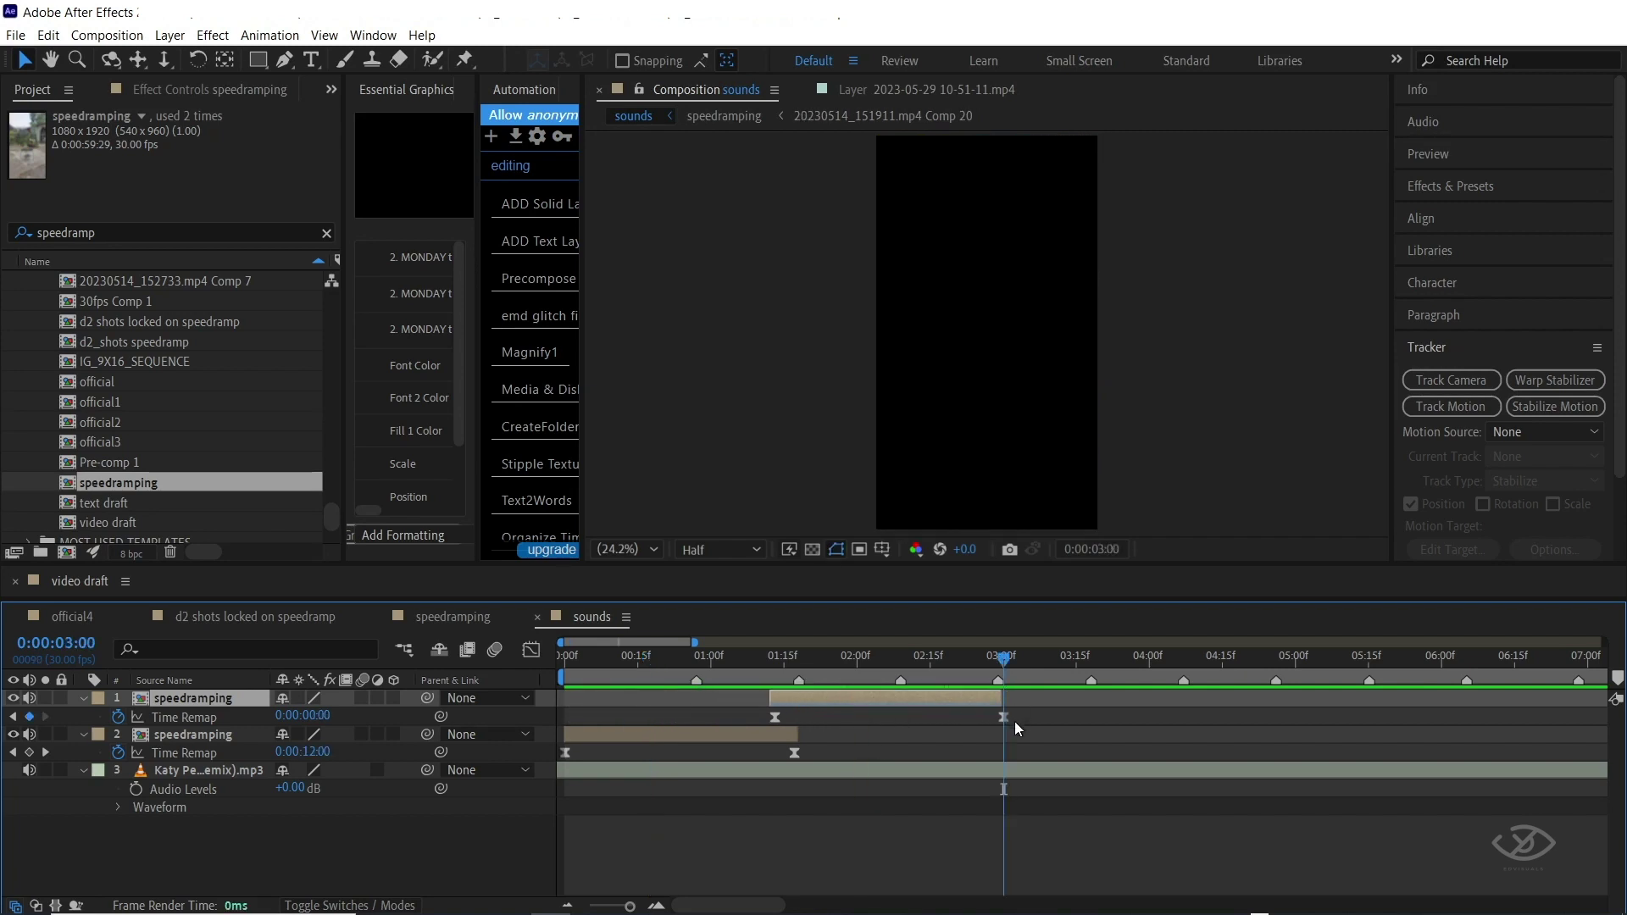
Move the reversed copy's last Time Remap keyframe to the beat marker at 0:00:02:09, end the layer there and preview
{"action": "left_click_drag", "start_coordinate": [1004, 717], "coordinate": [919, 719]}
{"action": "left_click", "coordinate": [901, 678]}
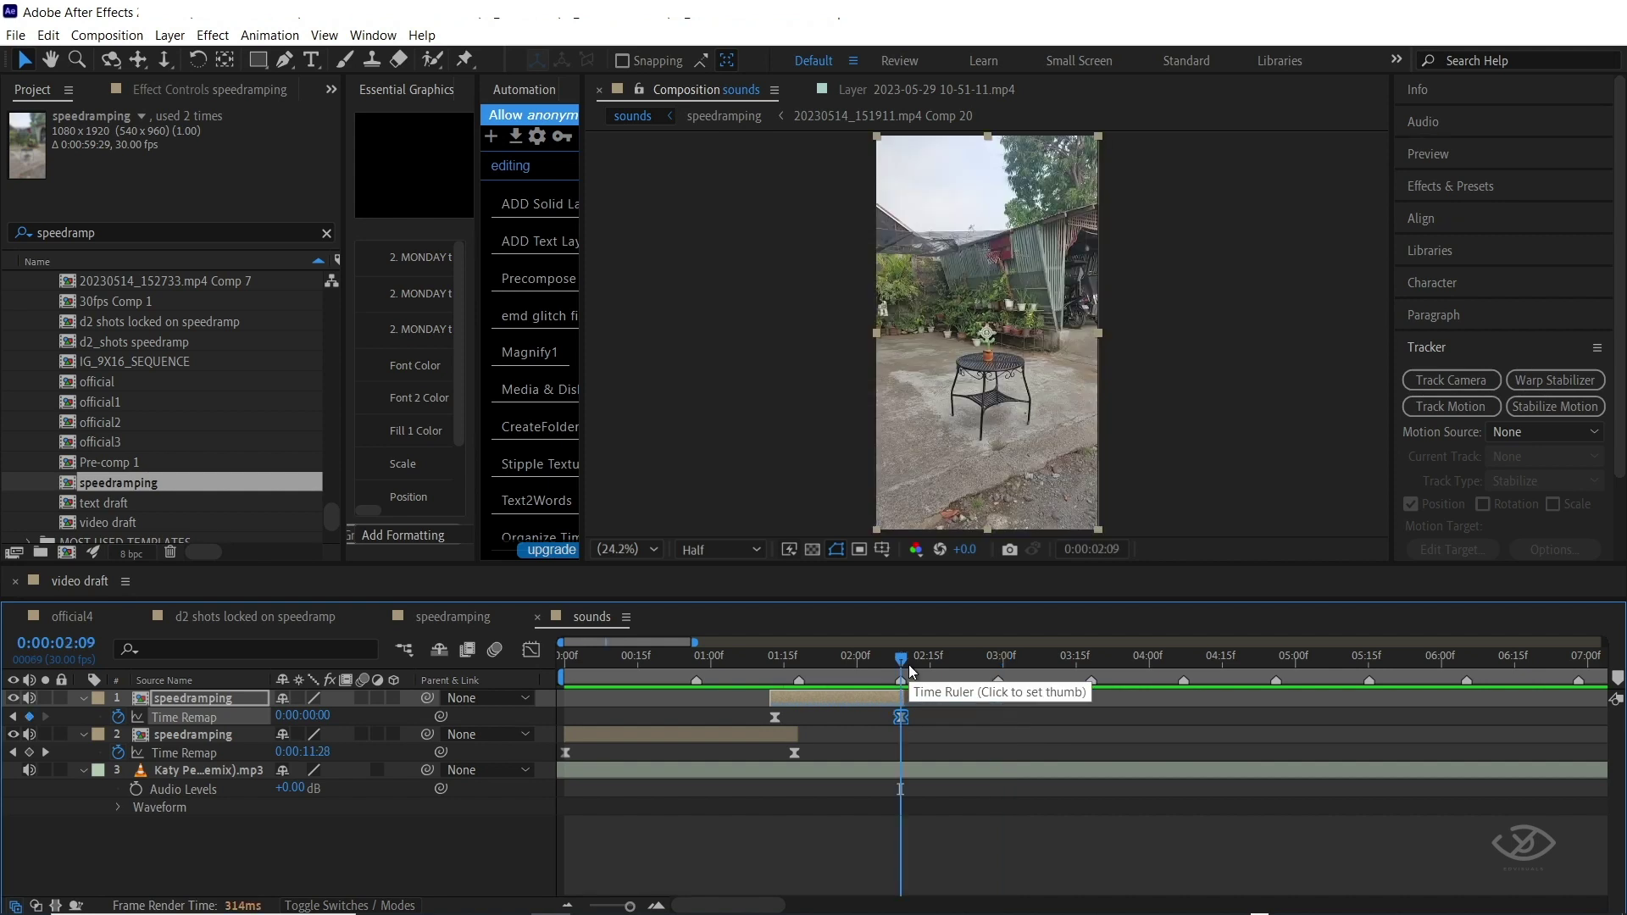
{"action": "left_click", "coordinate": [577, 654]}
{"action": "key", "text": "space"}
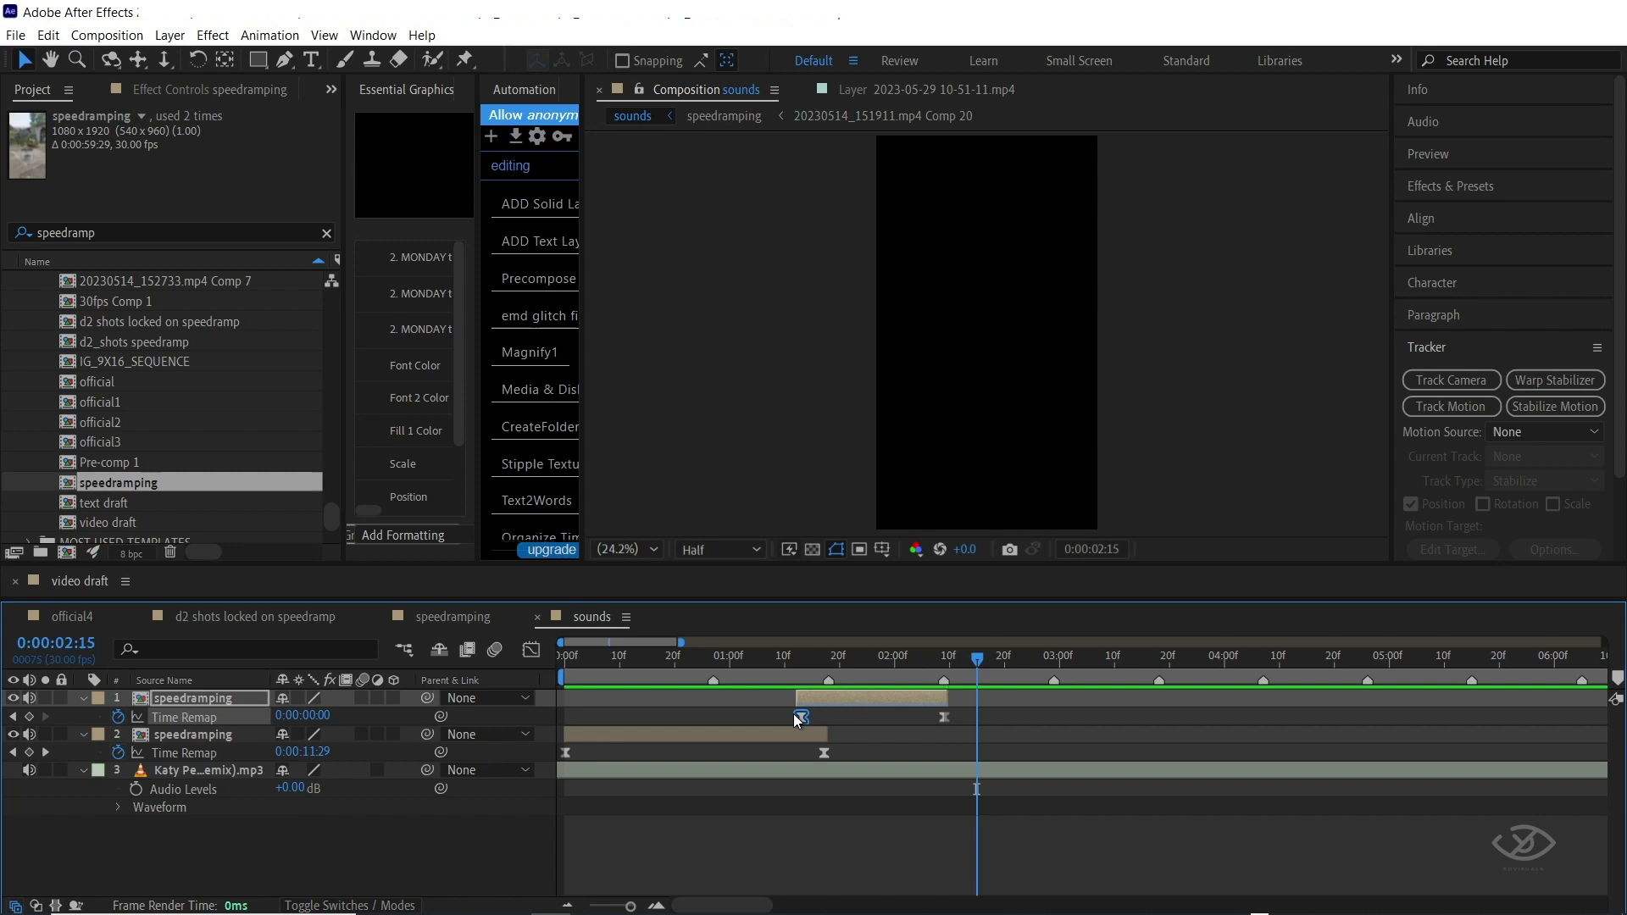
Try moving the reversed copy's first Time Remap keyframe earlier, to about 0:00:01:05, and play the result
{"action": "left_click_drag", "start_coordinate": [797, 717], "coordinate": [759, 717]}
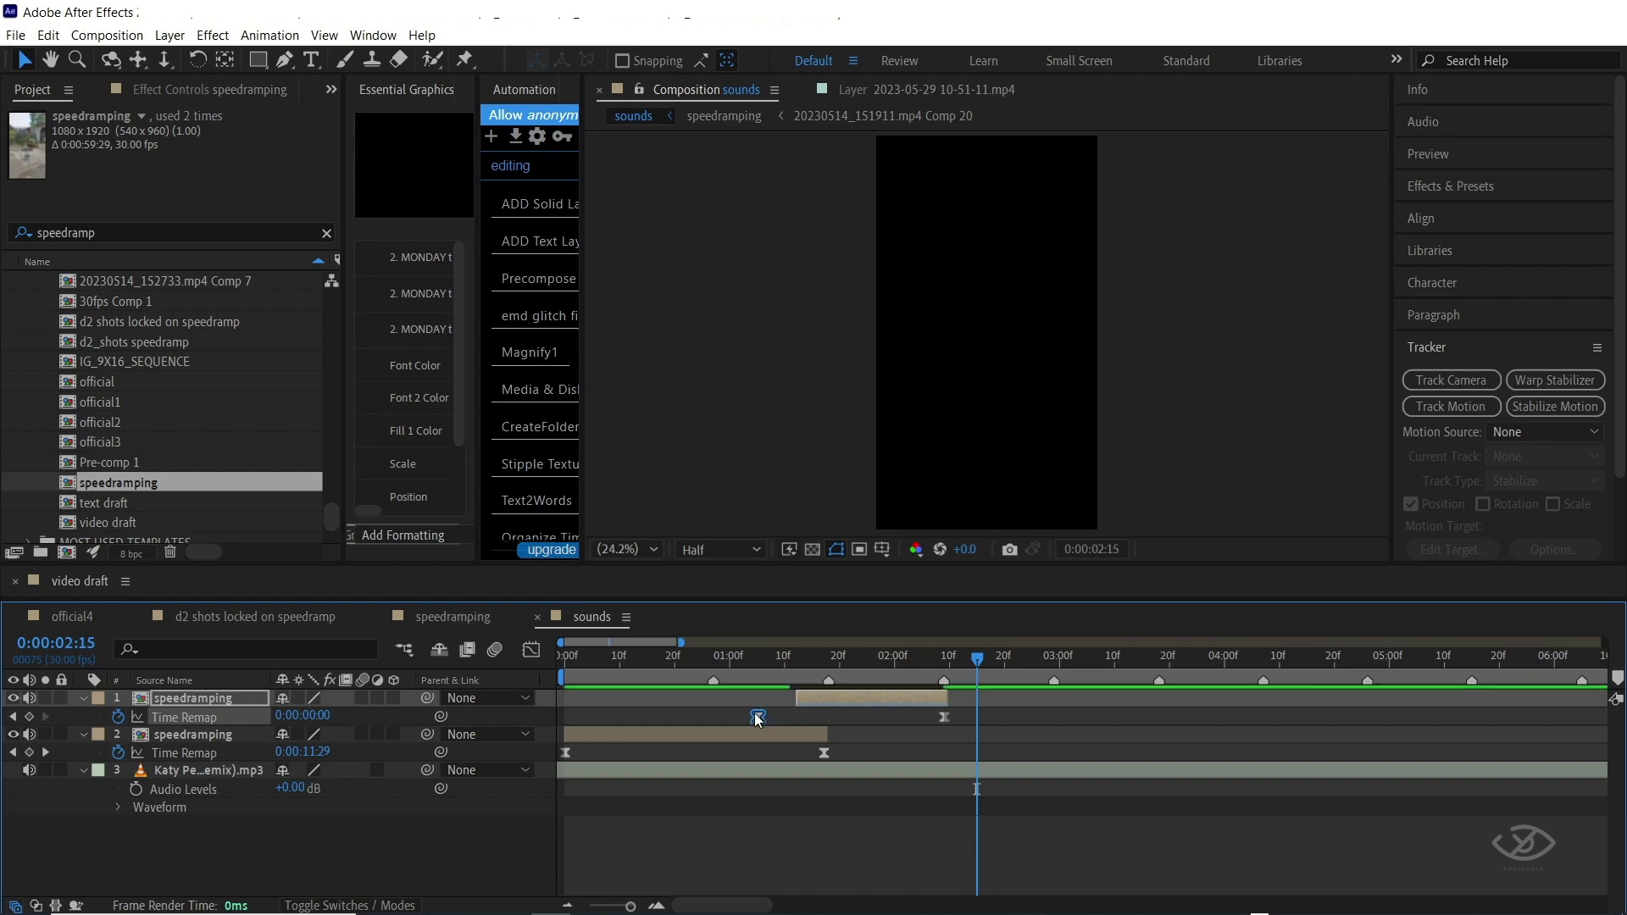
{"action": "left_click", "coordinate": [697, 676]}
{"action": "key", "text": "space"}
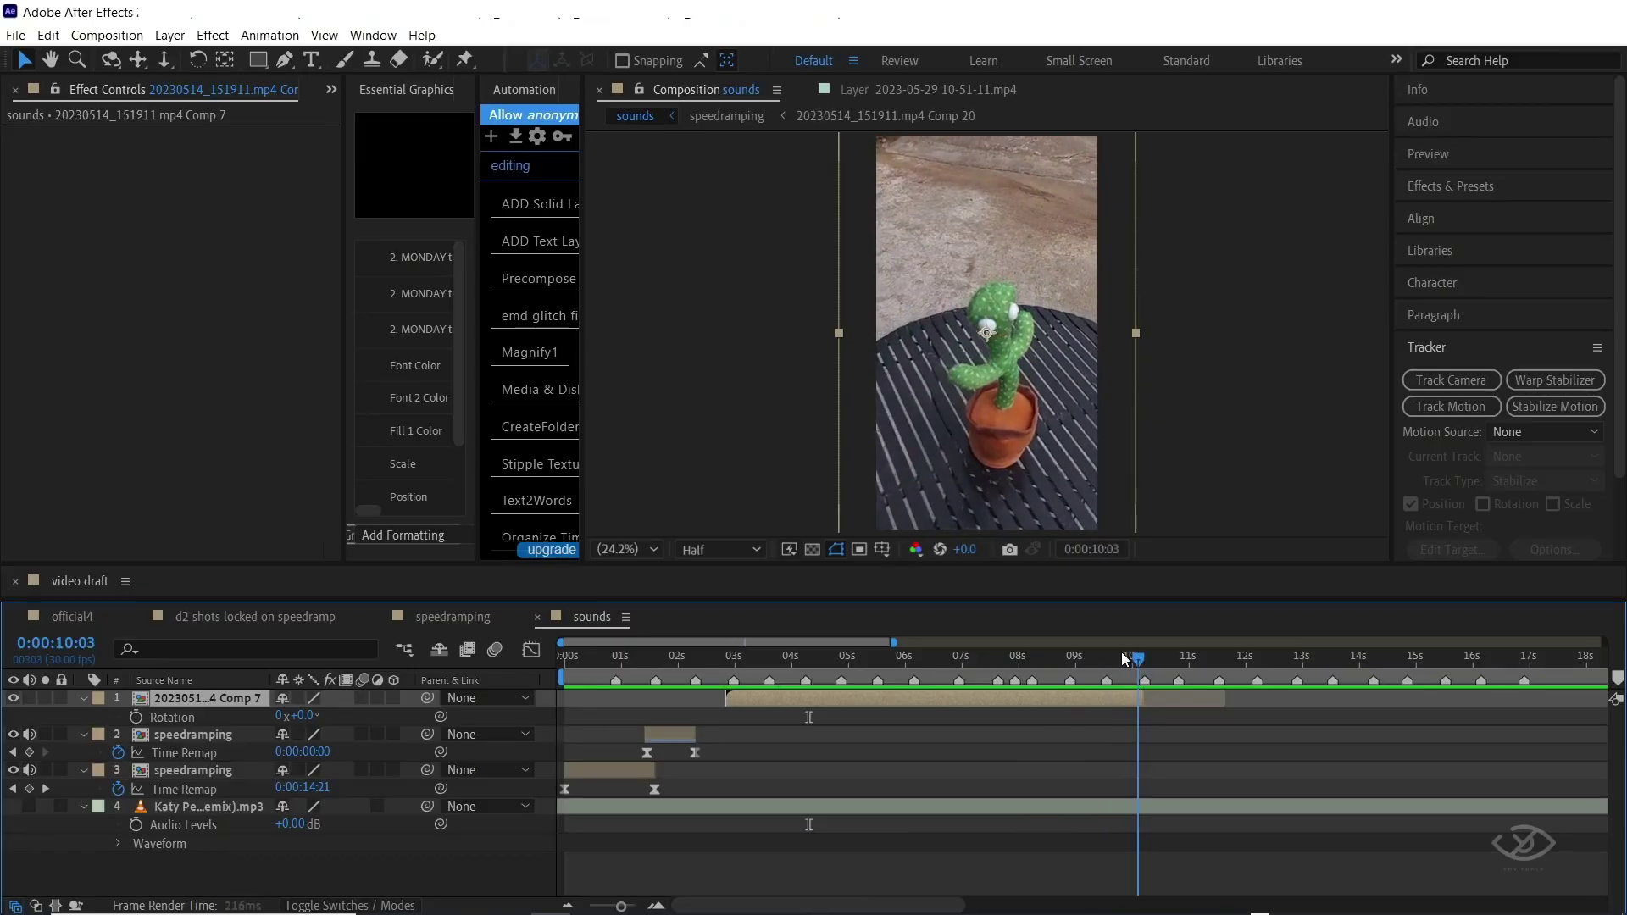
Enable time remapping on the Comp 7 layer, add keyframes at 0:00:06:02 and 0:00:10:05, and delete the original end keyframe
{"action": "right_click", "coordinate": [864, 689]}
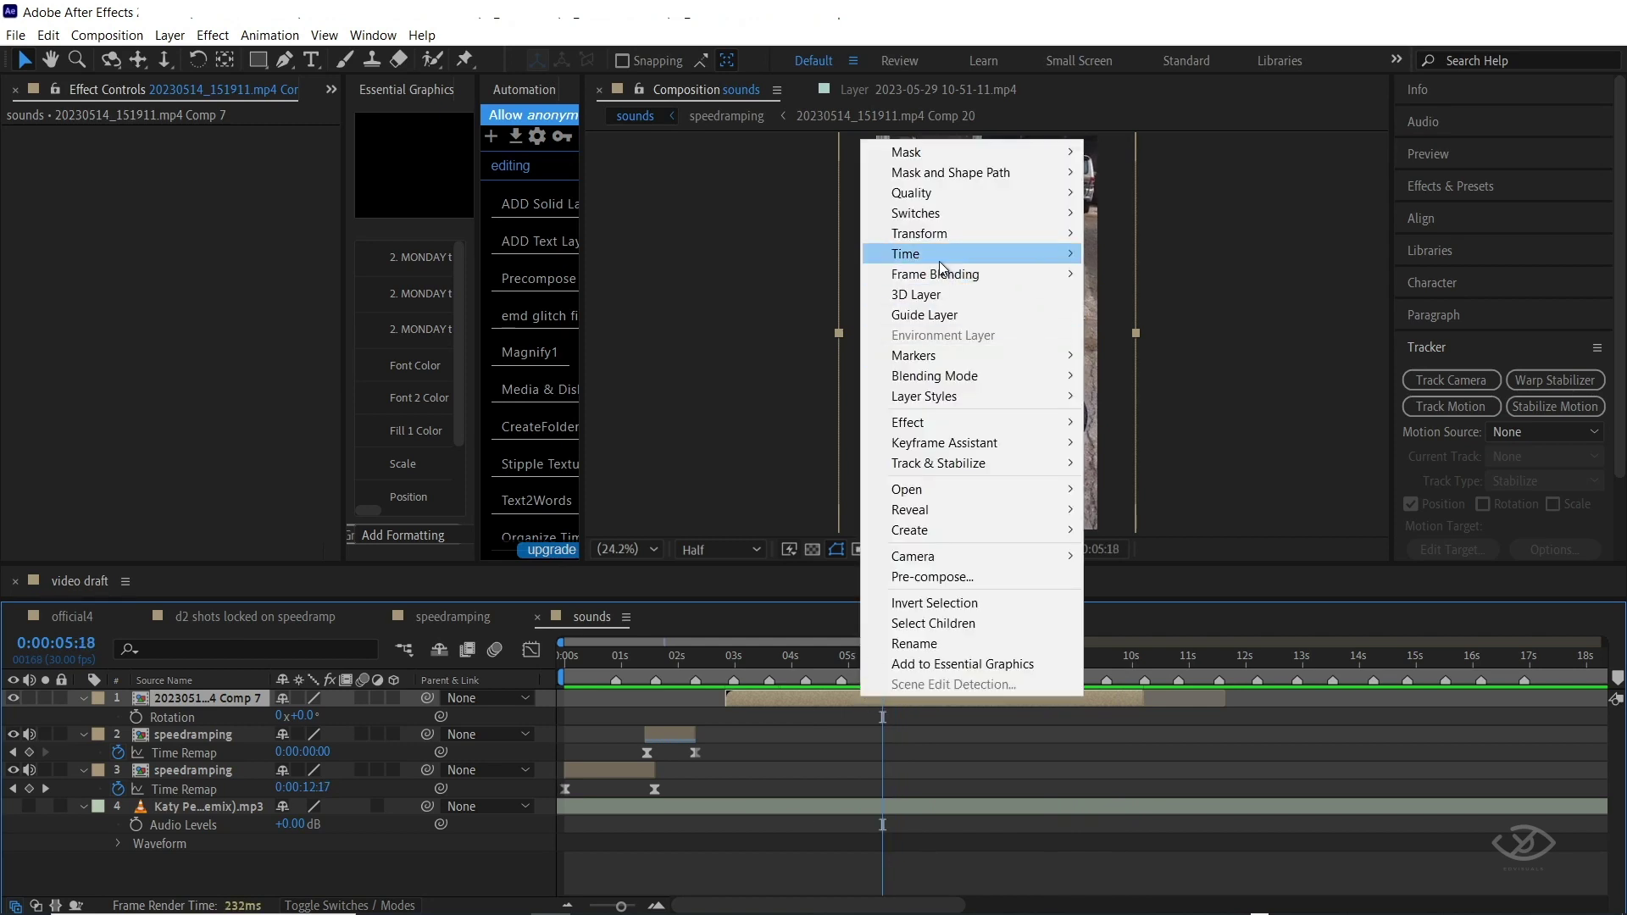
{"action": "mouse_move", "coordinate": [898, 252]}
{"action": "left_click", "coordinate": [1119, 252]}
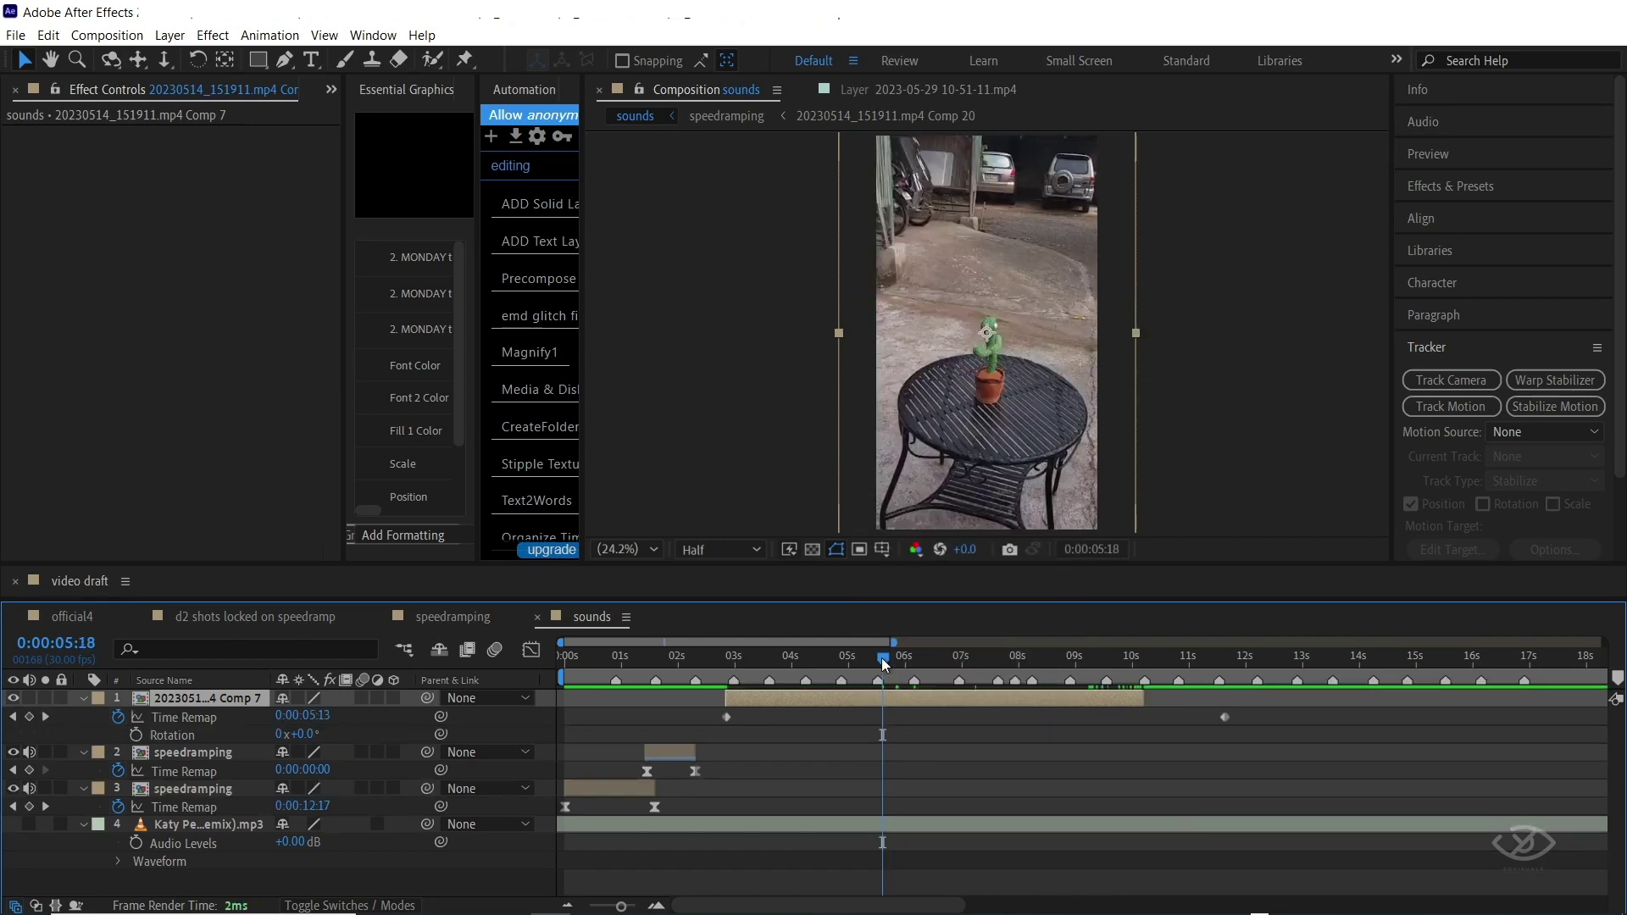
{"action": "left_click_drag", "start_coordinate": [882, 657], "coordinate": [1141, 670]}
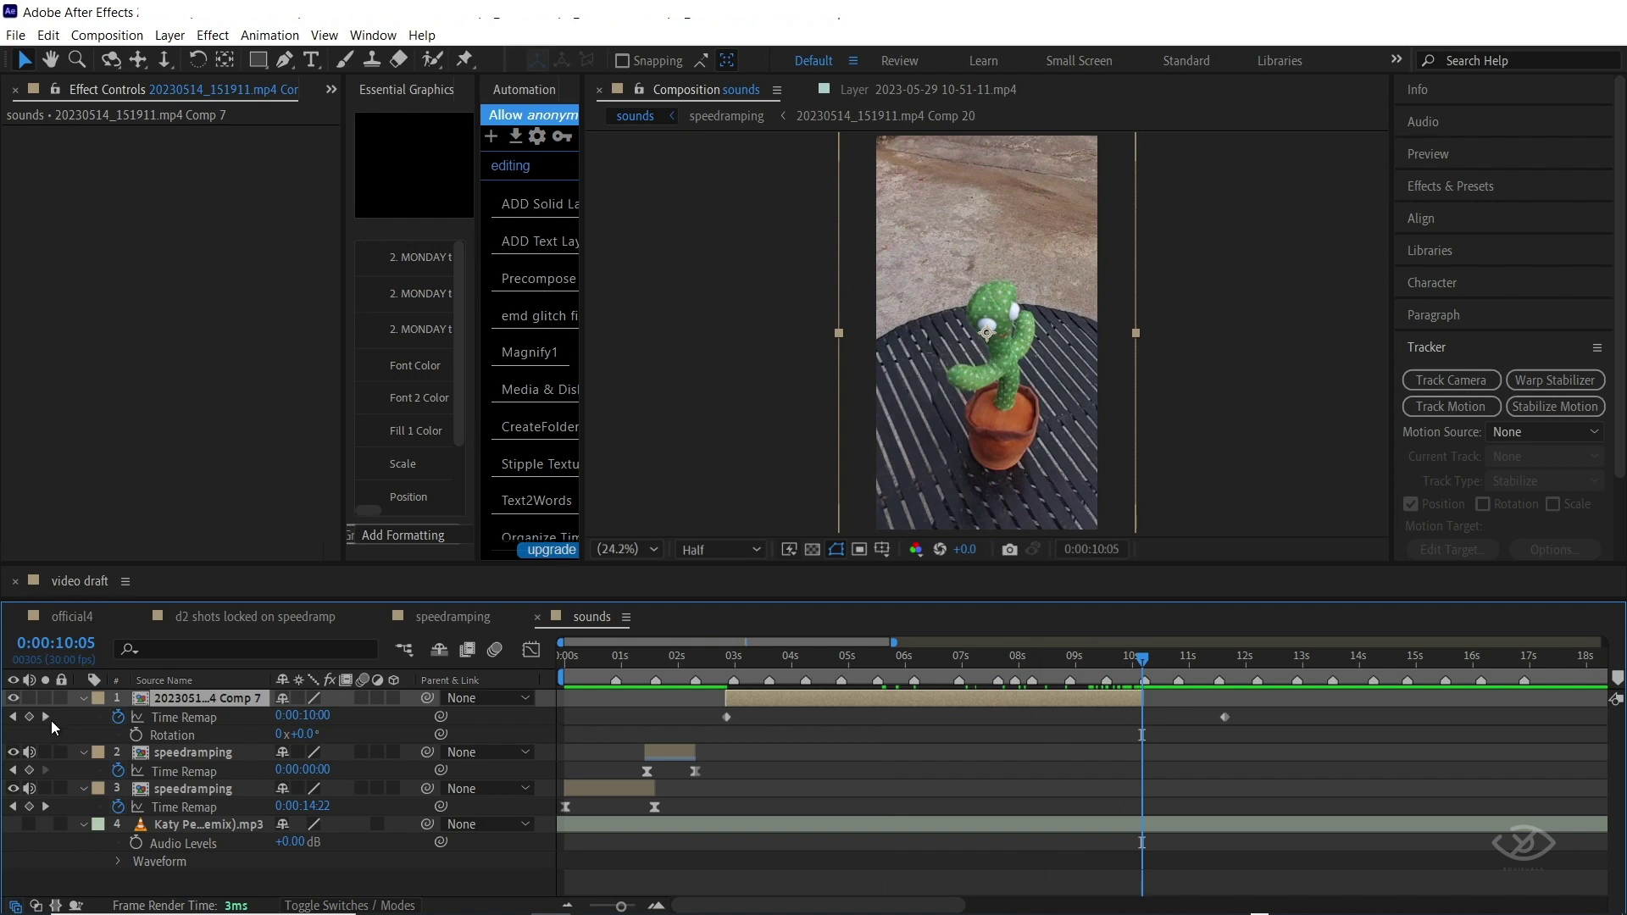
{"action": "left_click", "coordinate": [910, 658]}
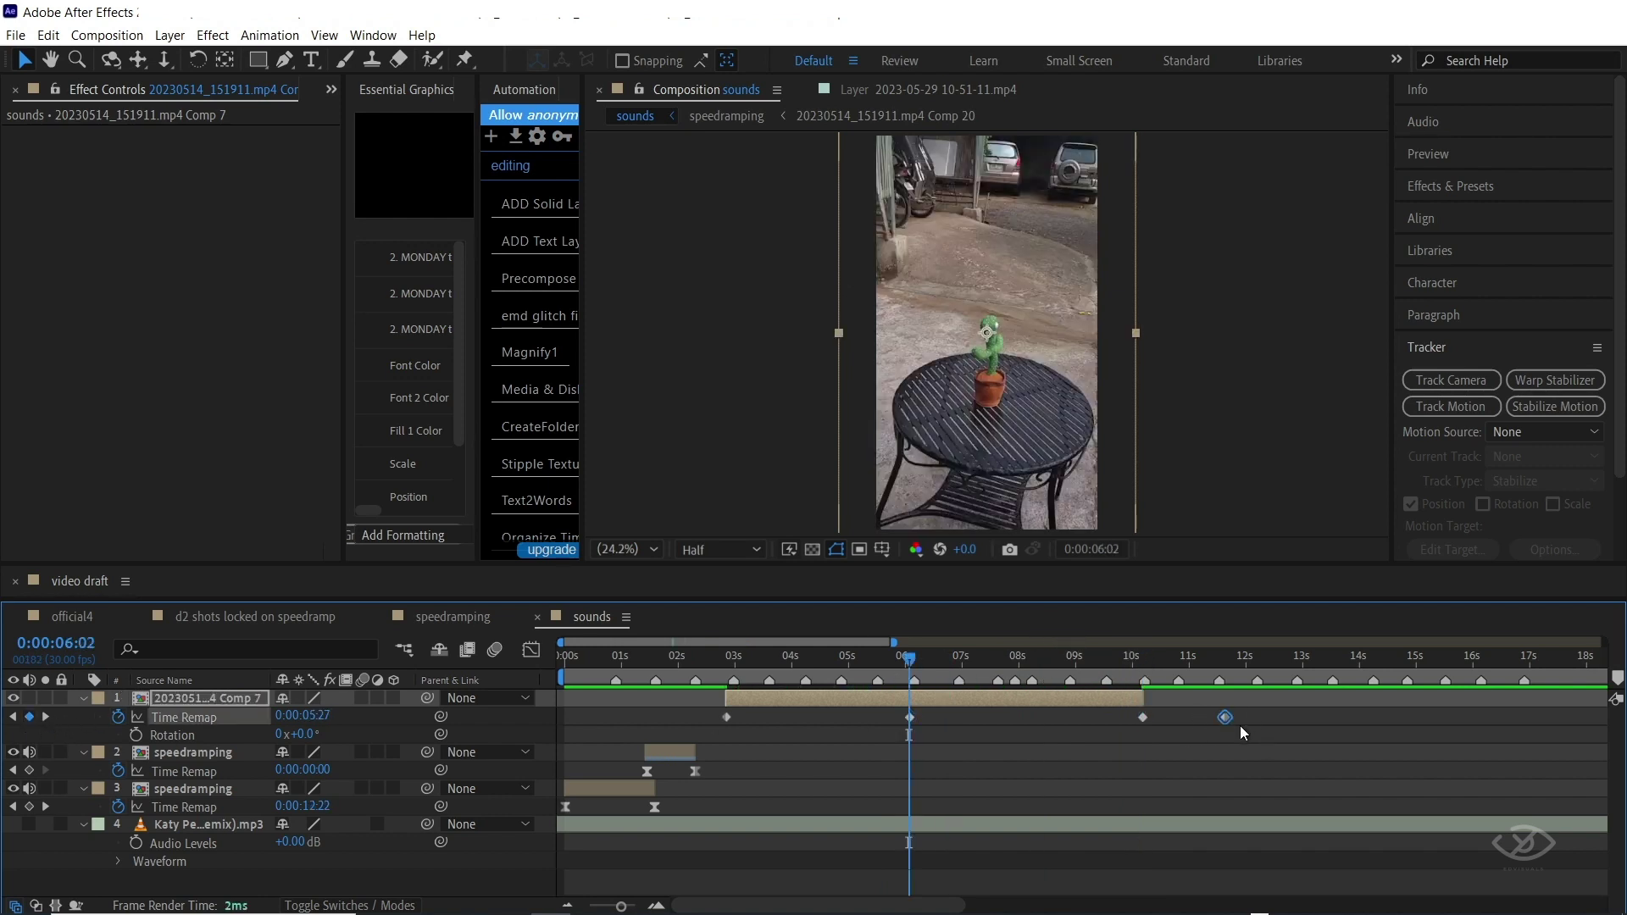
{"action": "key", "text": "Delete"}
Move Comp 7's middle Time Remap keyframe to about 0:00:03:21 and the last to about 0:00:04:14, trimming the layer at 0:00:04:15
{"action": "left_click_drag", "start_coordinate": [885, 710], "coordinate": [1151, 744]}
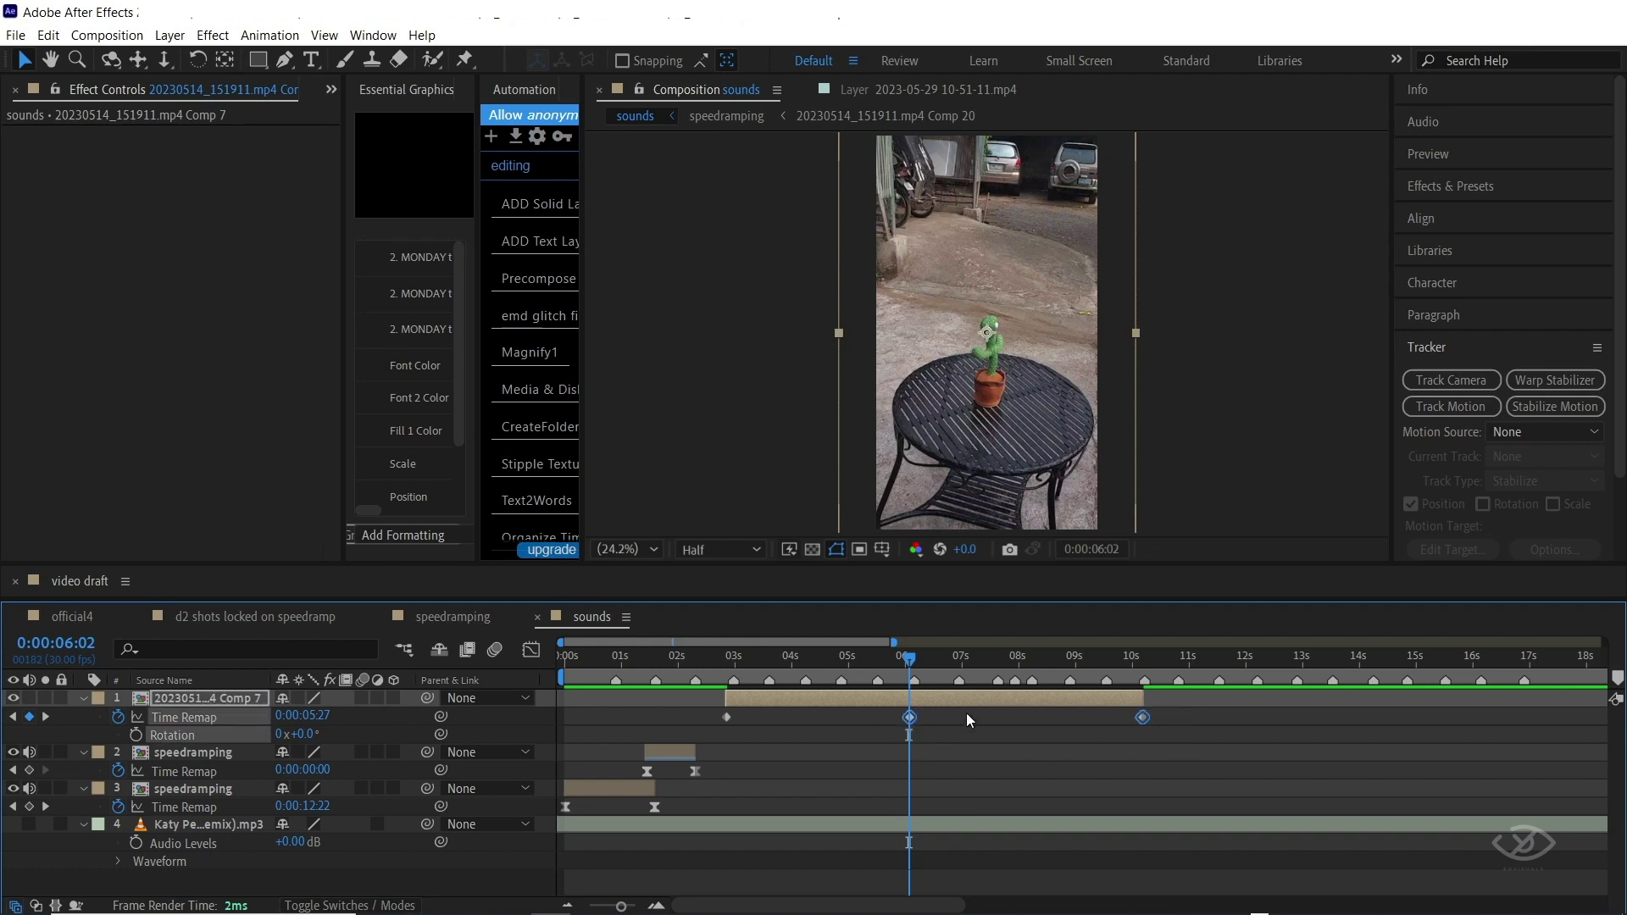
{"action": "left_click_drag", "start_coordinate": [913, 722], "coordinate": [777, 720]}
{"action": "left_click_drag", "start_coordinate": [1005, 718], "coordinate": [819, 719]}
{"action": "key", "text": "k"}
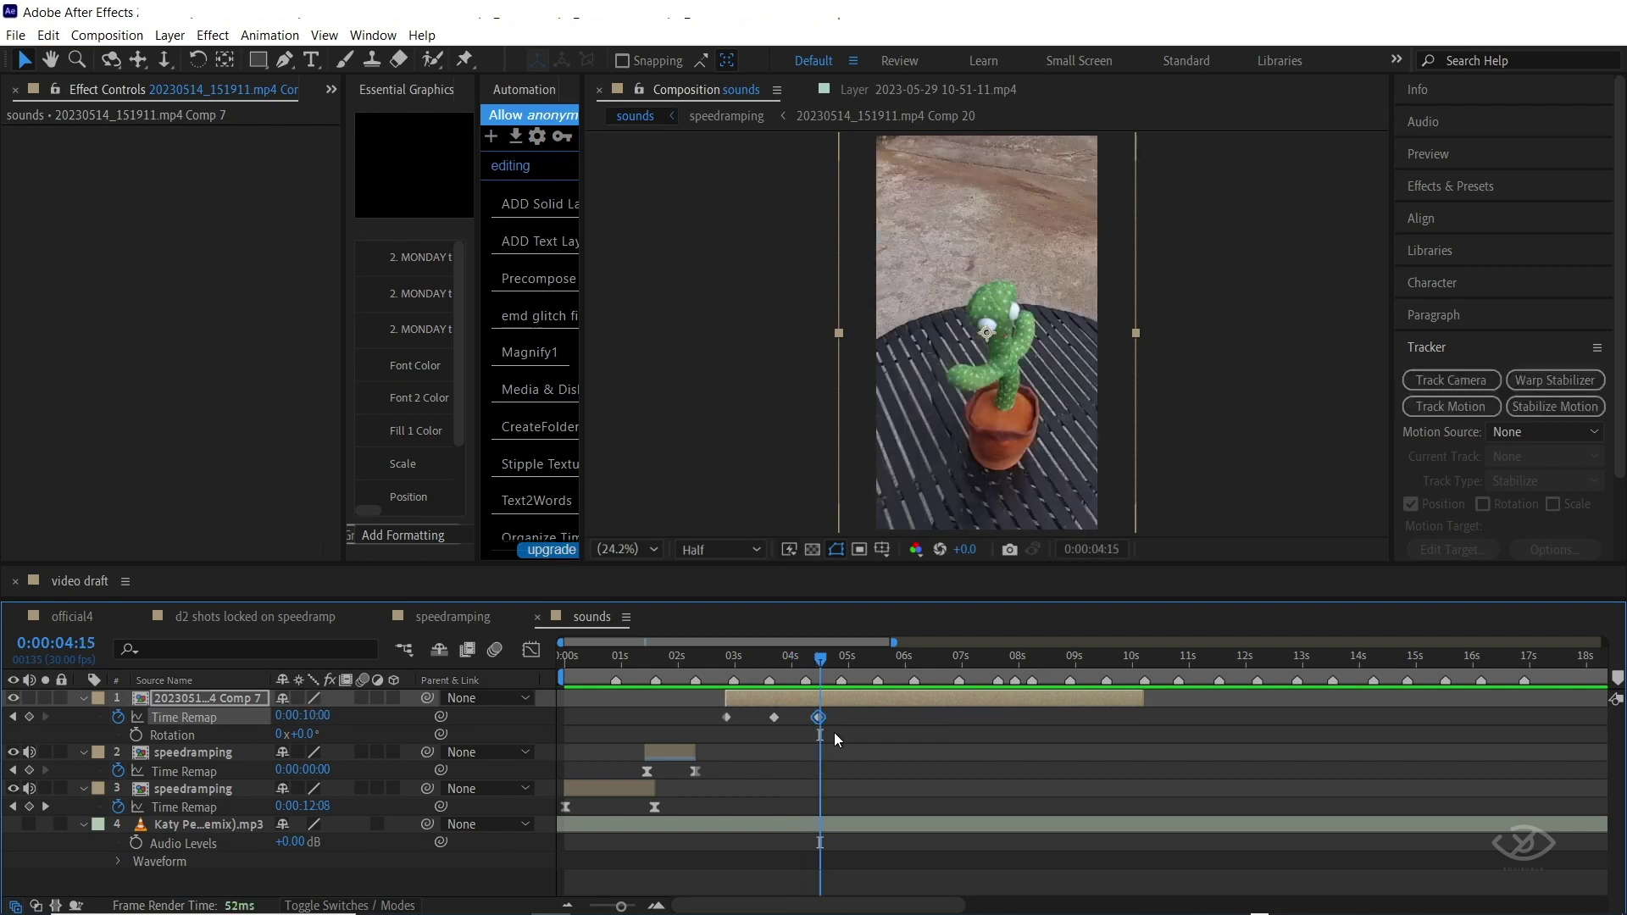
{"action": "key", "text": "alt+bracketright"}
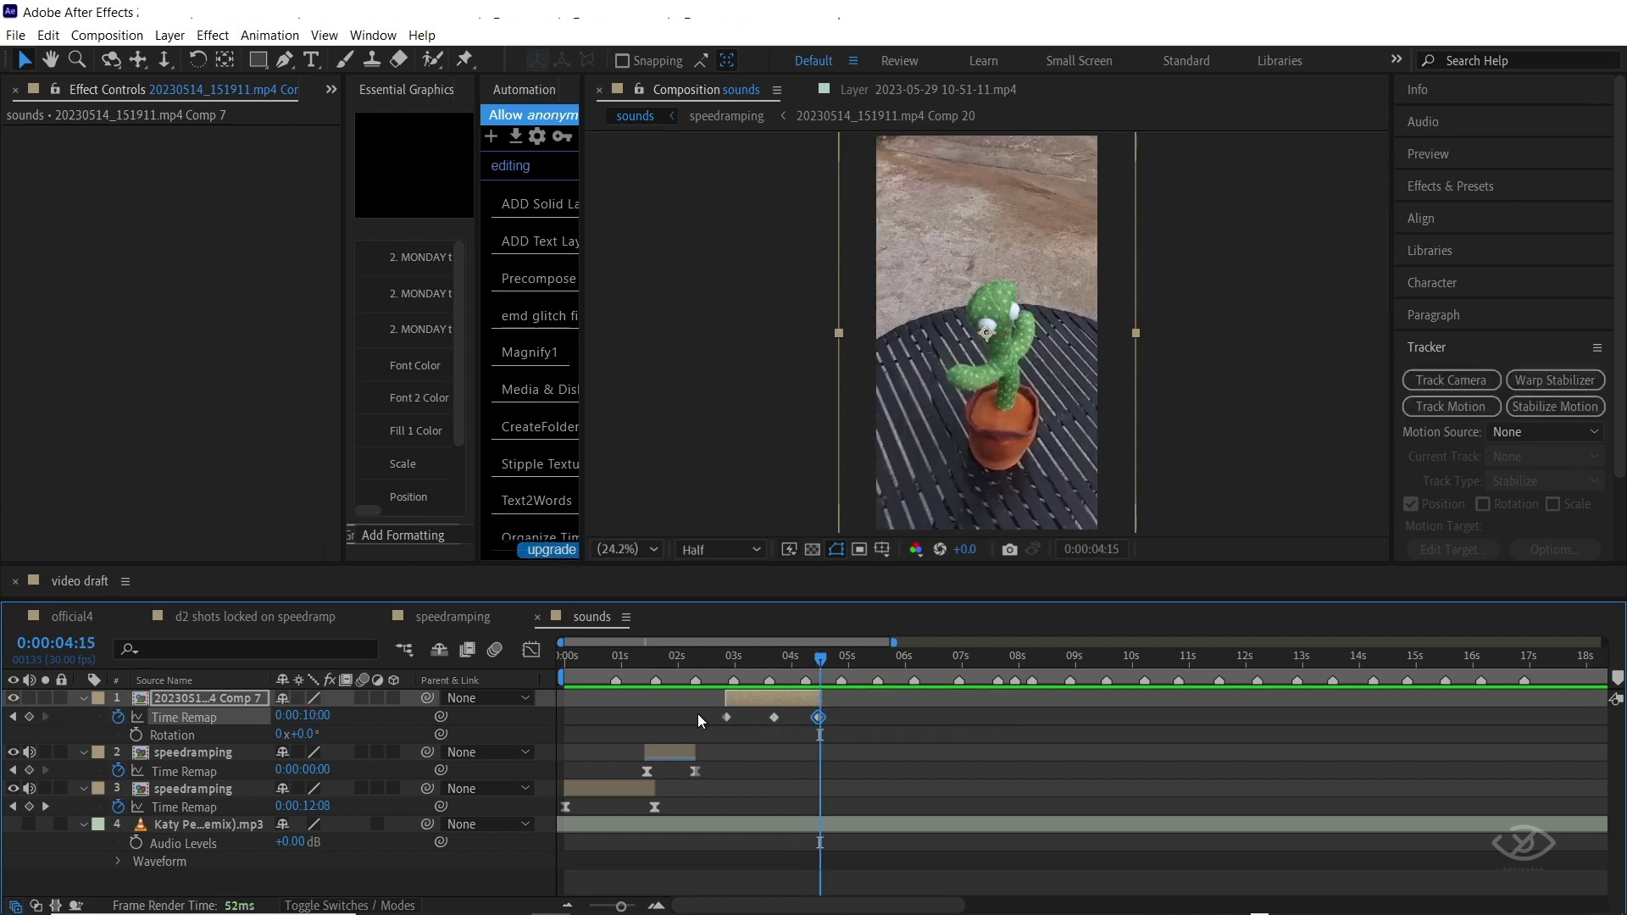
Apply Easy Ease to all three Time Remap keyframes of the Comp 7 layer
{"action": "right_click", "coordinate": [726, 717]}
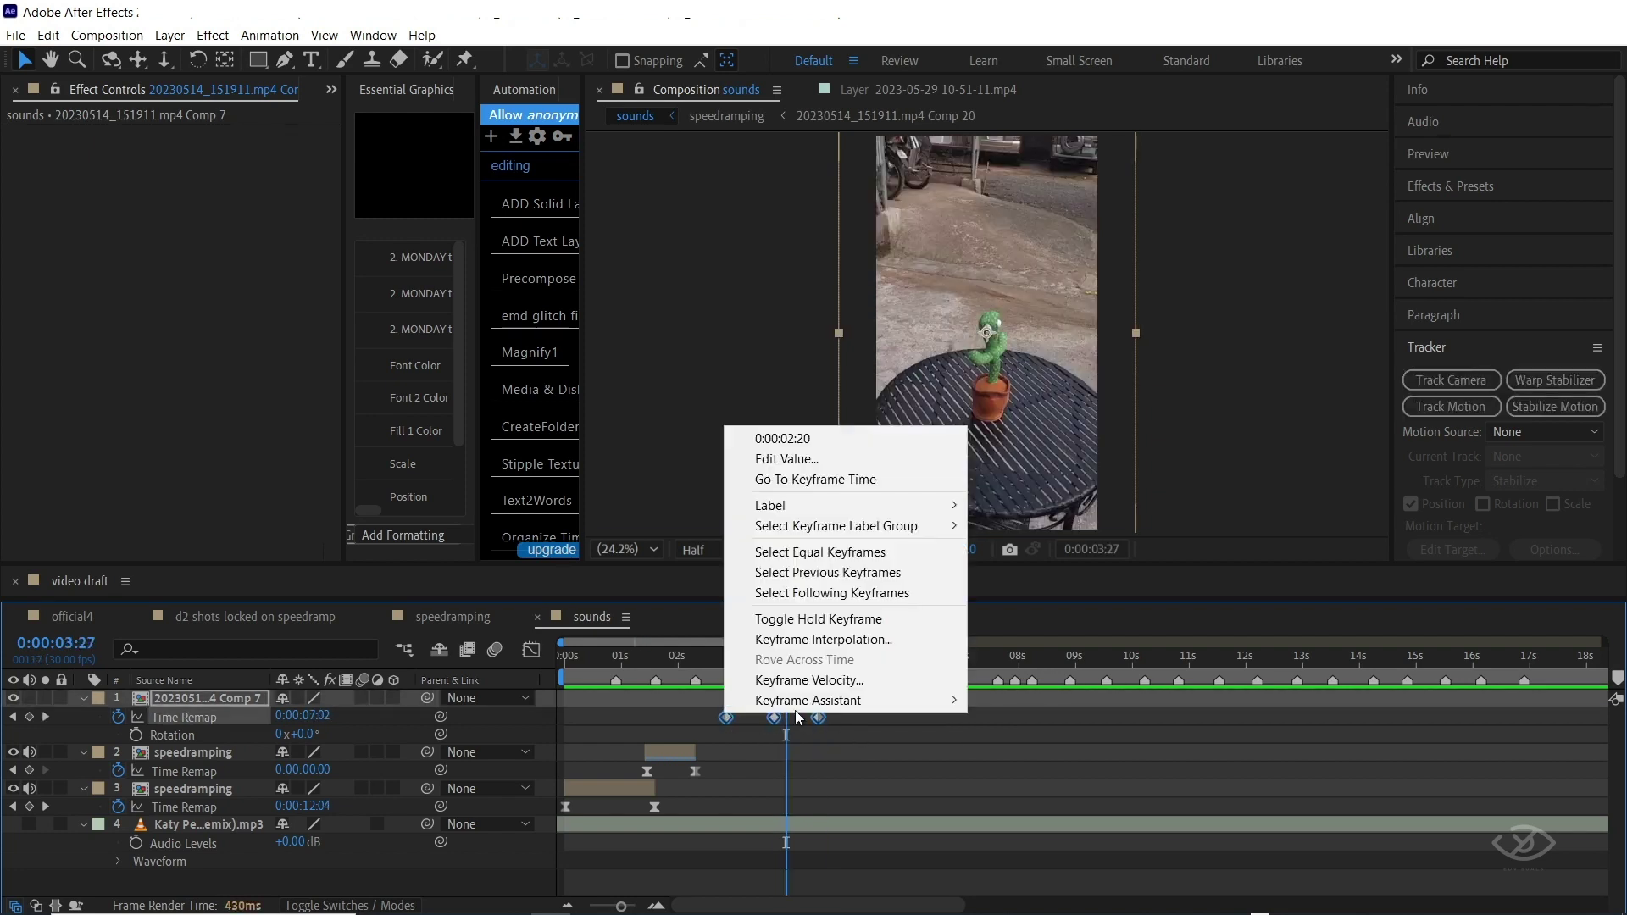
{"action": "mouse_move", "coordinate": [832, 703]}
{"action": "left_click", "coordinate": [1002, 761]}
In Comp 7's speed graph, shorten the first Time Remap keyframe's influence handle and lengthen the middle keyframe's handles on both sides
{"action": "key", "text": "shift+F3"}
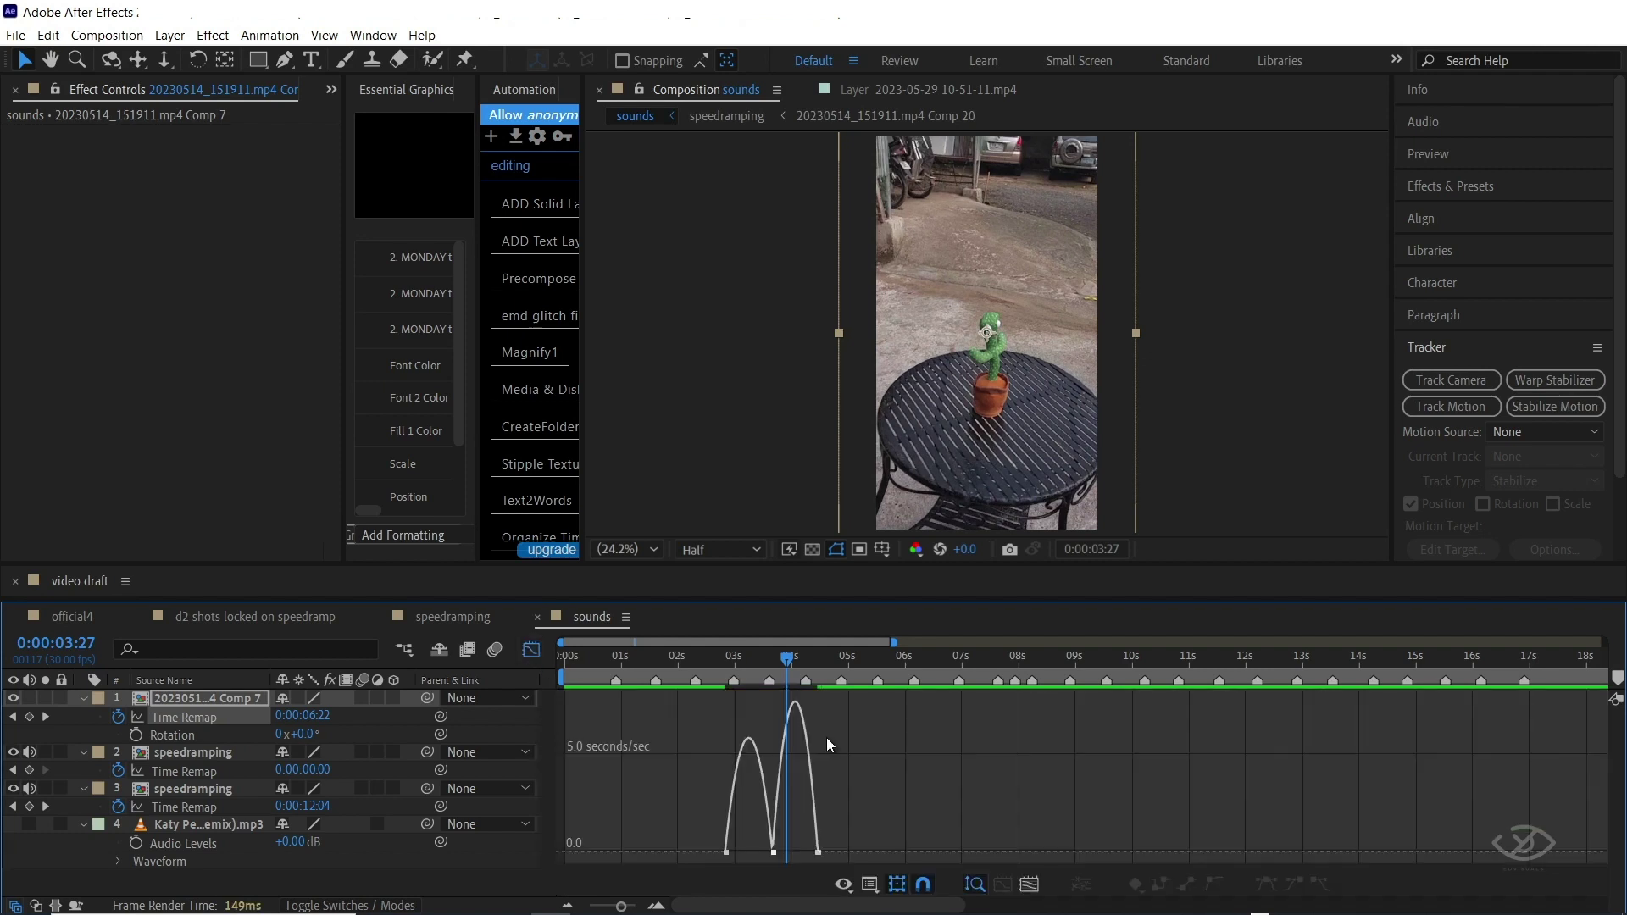
{"action": "scroll", "coordinate": [710, 838], "scroll_direction": "up", "scroll_amount": 3}
{"action": "left_click_drag", "start_coordinate": [821, 852], "coordinate": [795, 852]}
{"action": "left_click_drag", "start_coordinate": [948, 852], "coordinate": [879, 851]}
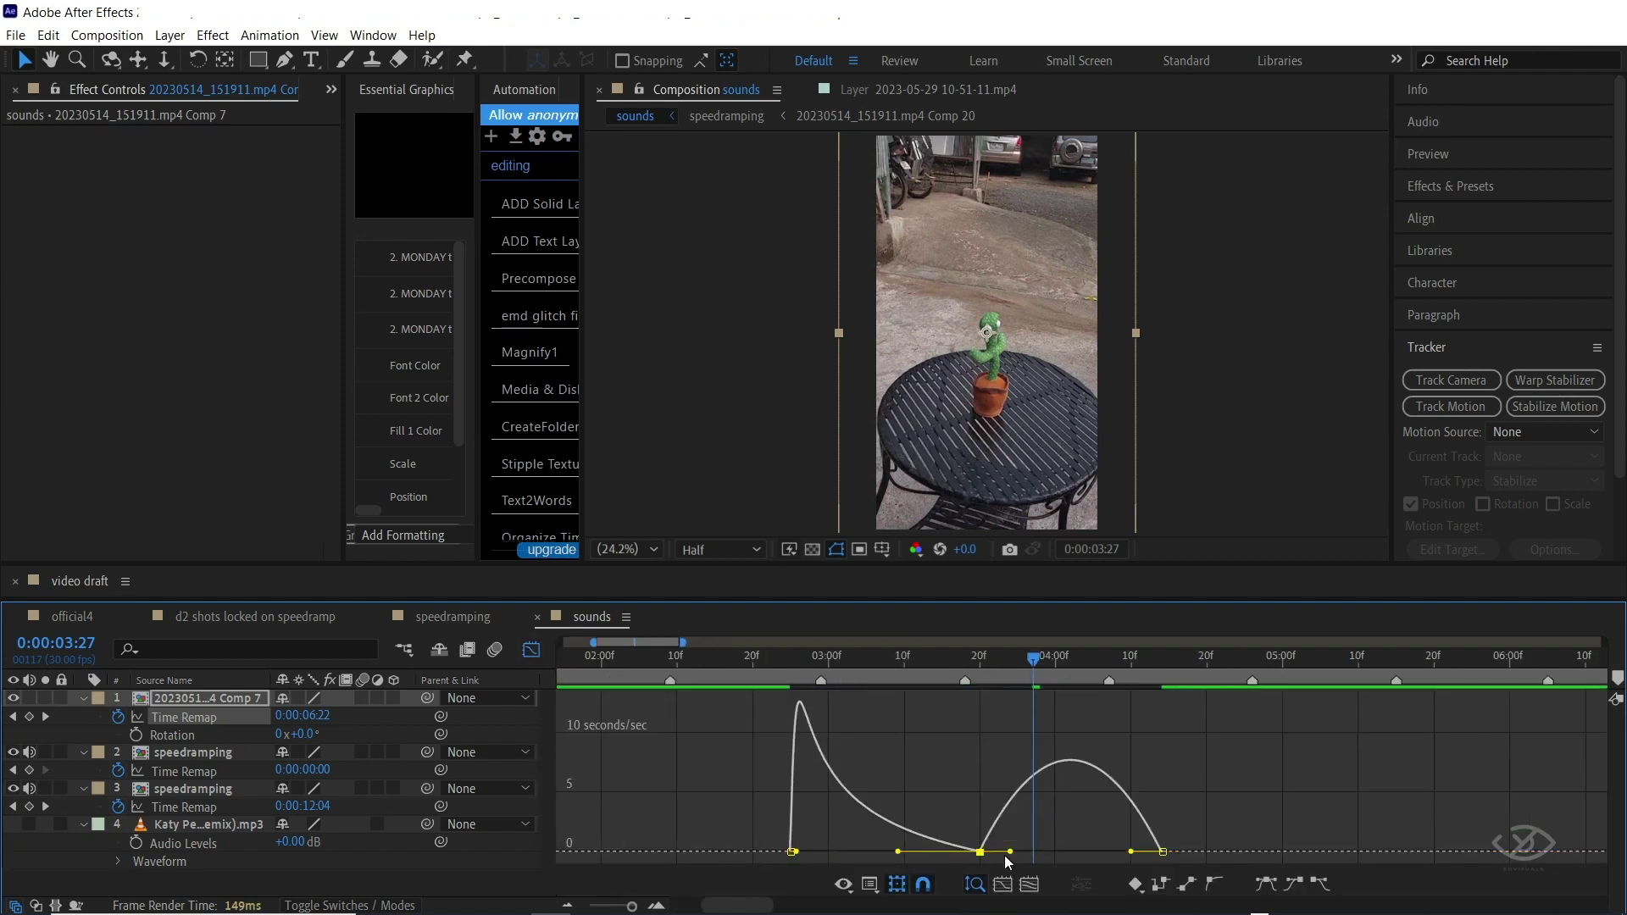
{"action": "left_click_drag", "start_coordinate": [1011, 852], "coordinate": [1052, 853]}
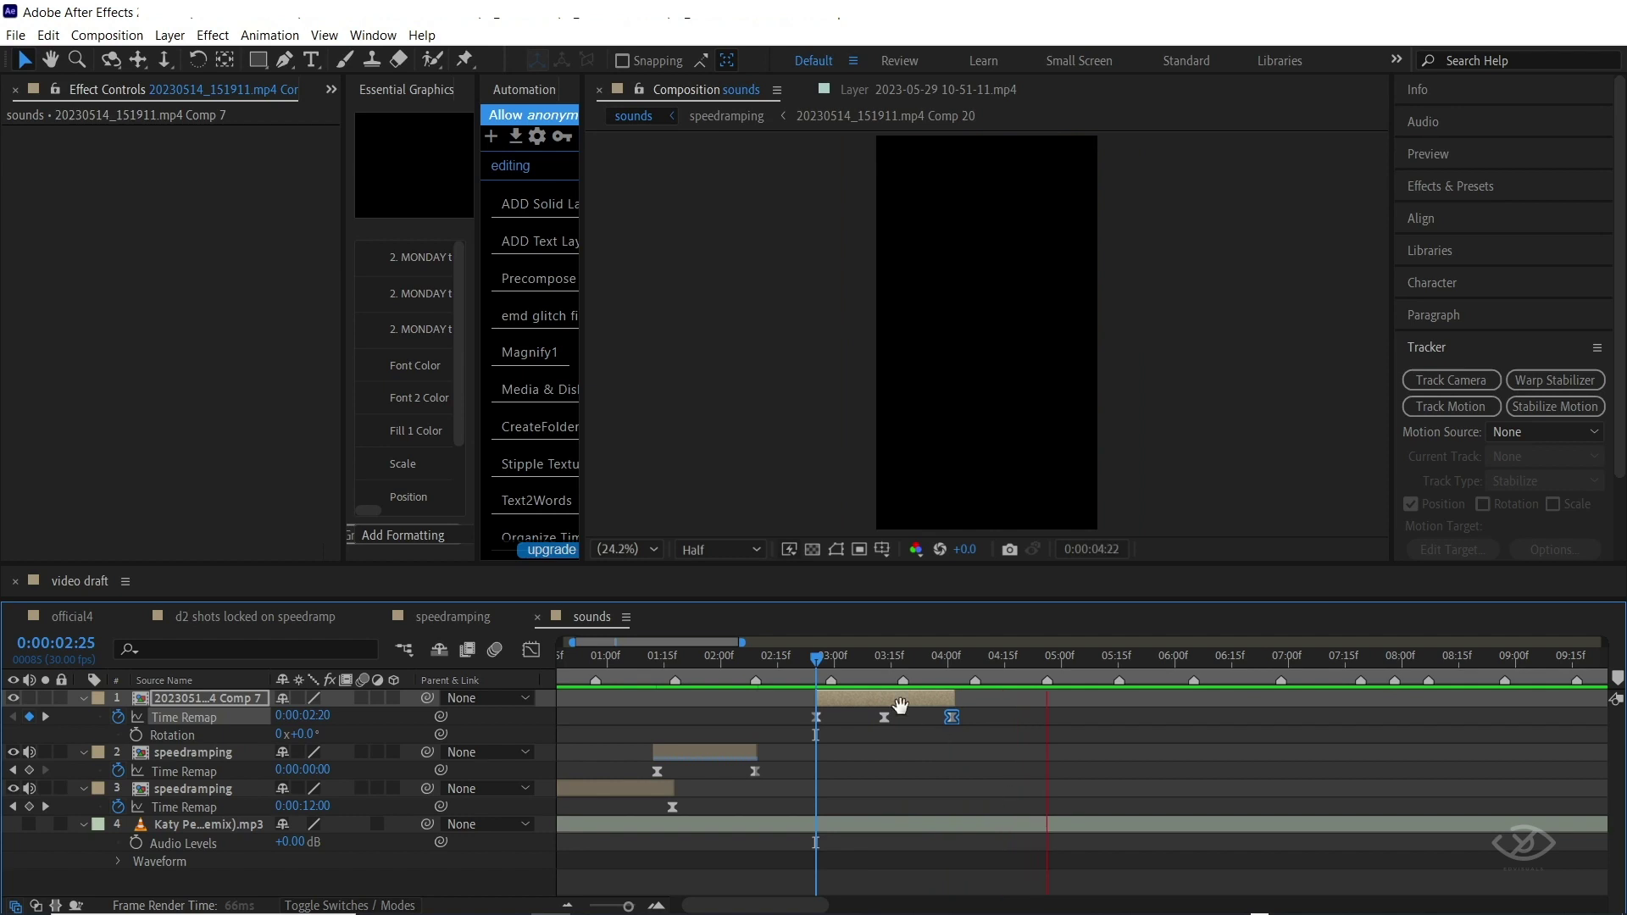
Shift the Comp 7 layer earlier to start at about 0:00:02:09, where the reversed clip ends, and preview
{"action": "key", "text": "space"}
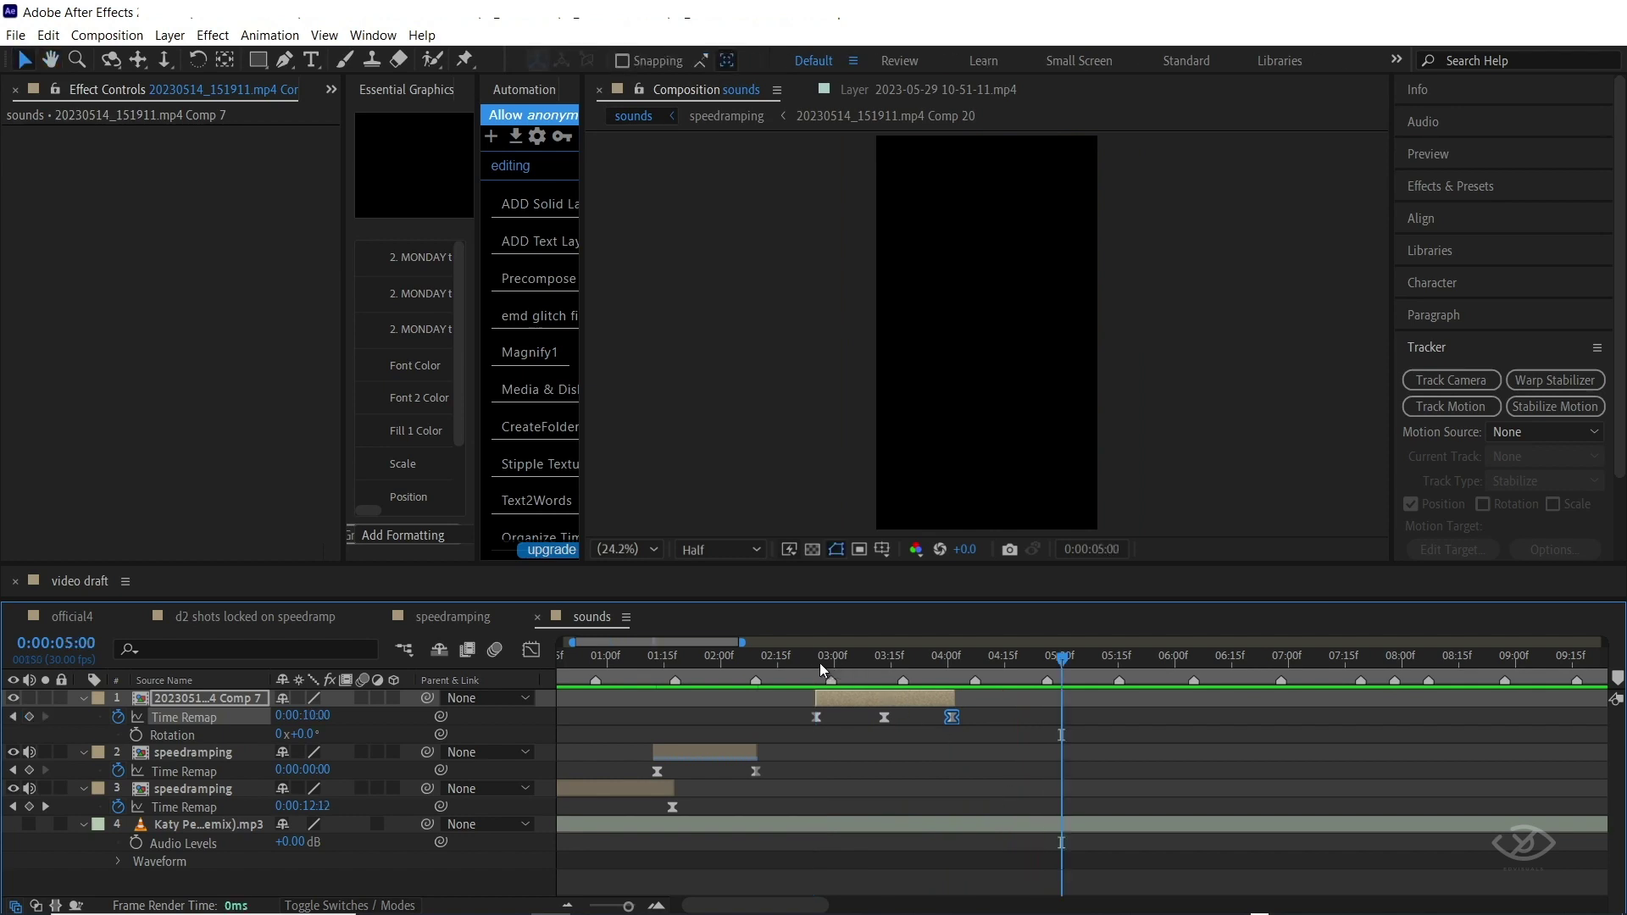
{"action": "left_click", "coordinate": [821, 665]}
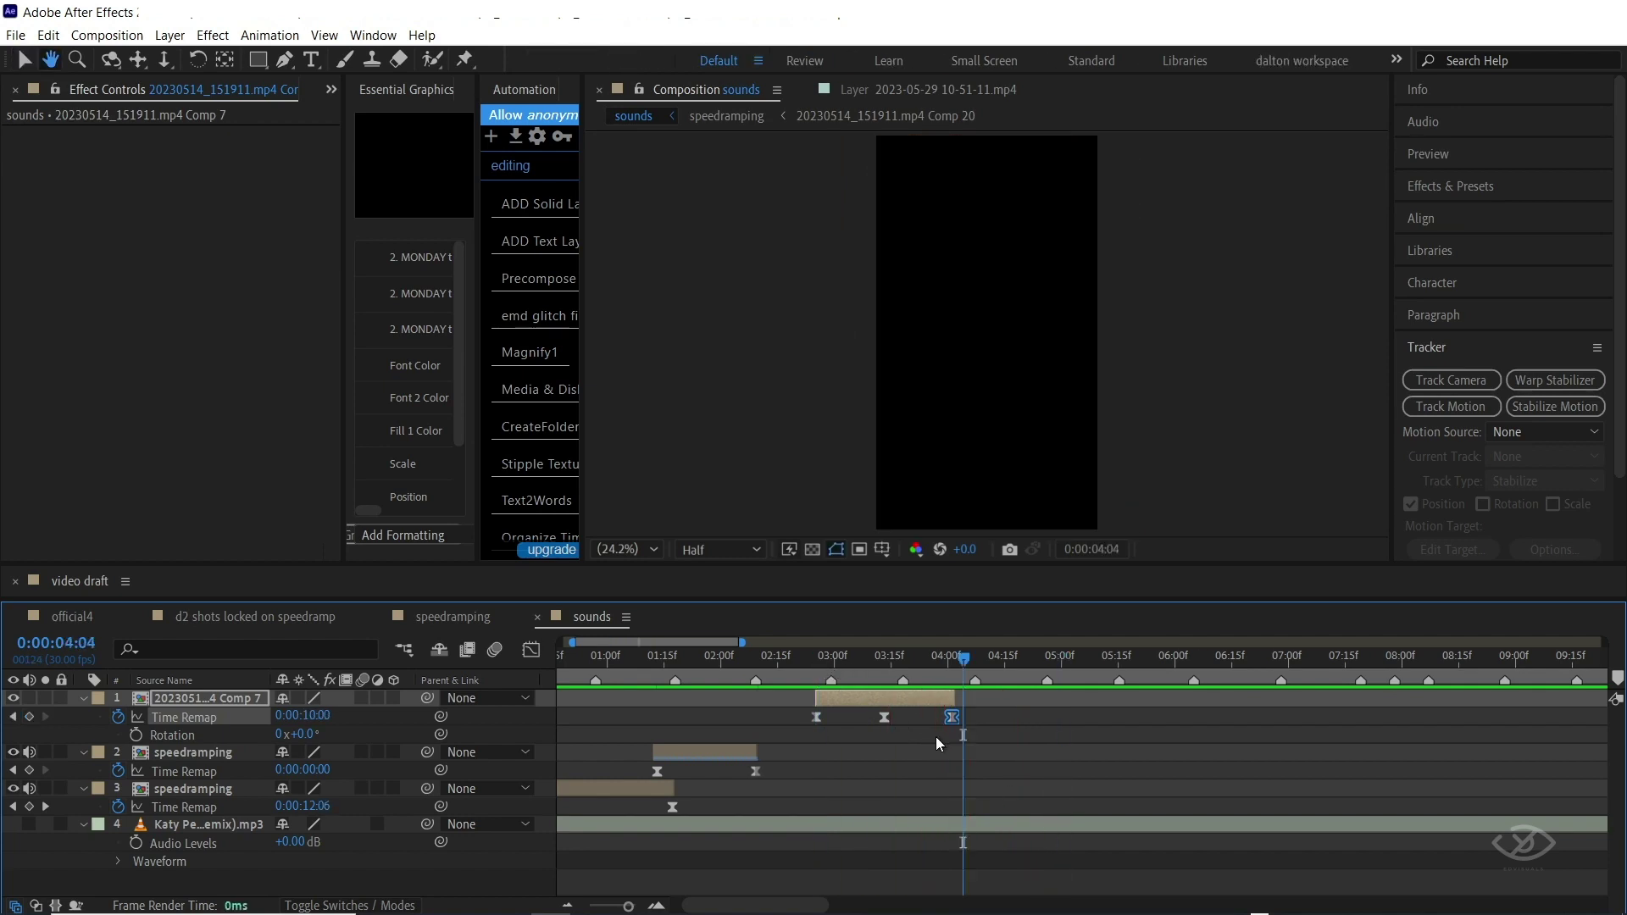
{"action": "left_click_drag", "start_coordinate": [864, 700], "coordinate": [800, 704]}
{"action": "key", "text": "space"}
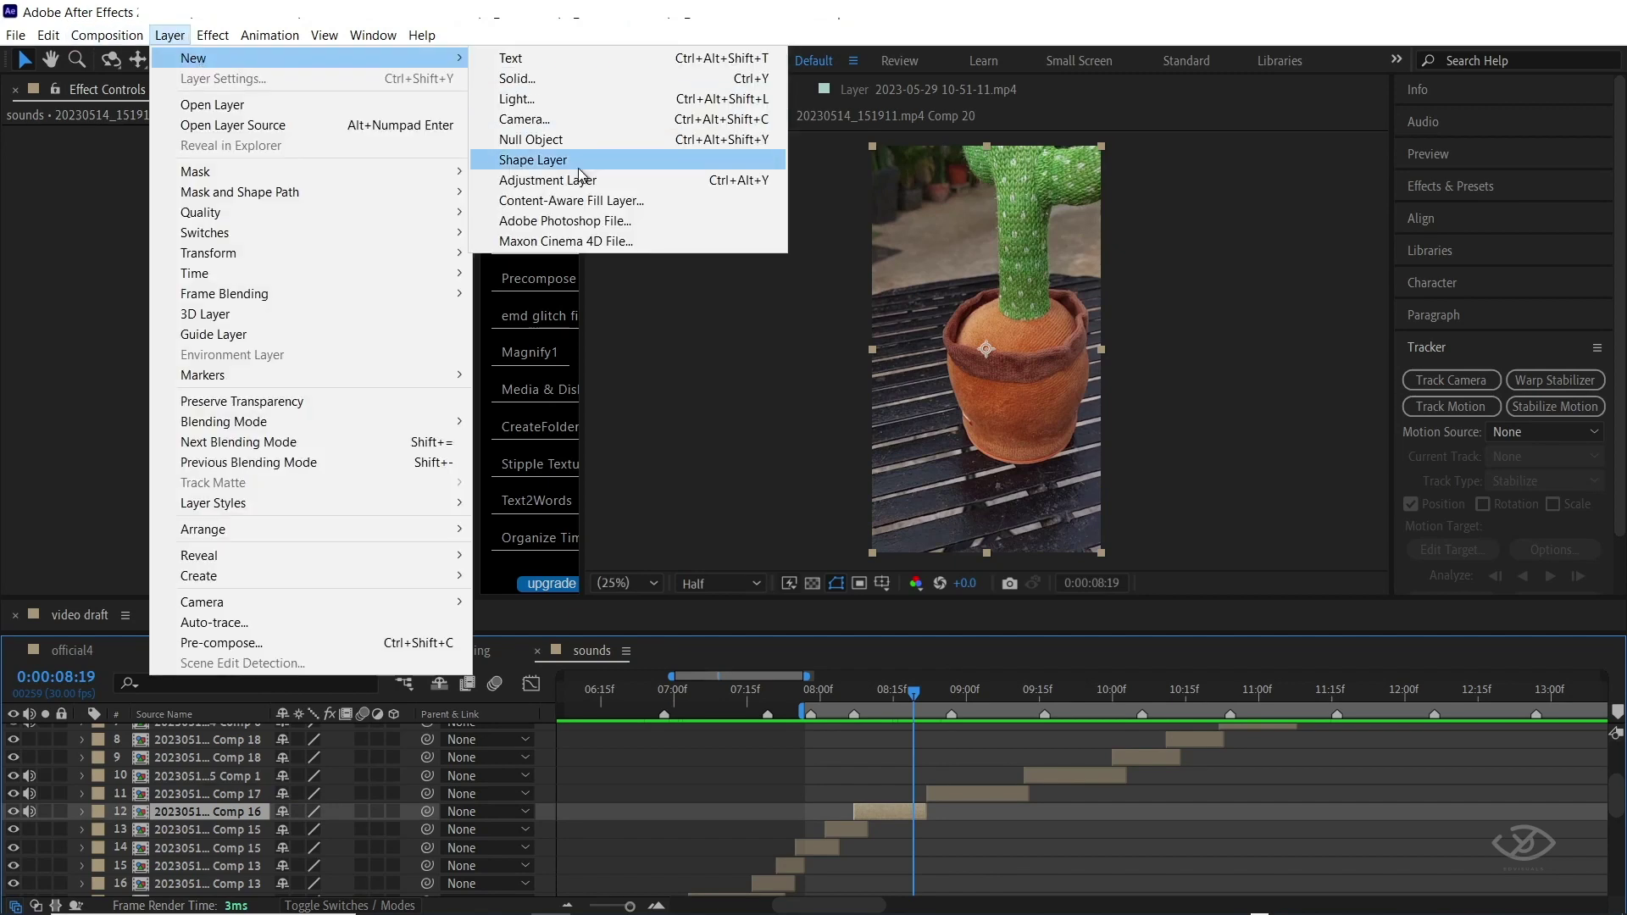
Create an adjustment layer spanning the cut between Comp 16 and Comp 17, trimmed and placed from about 0:00:08:13 to 0:00:09:01
{"action": "left_click", "coordinate": [543, 178]}
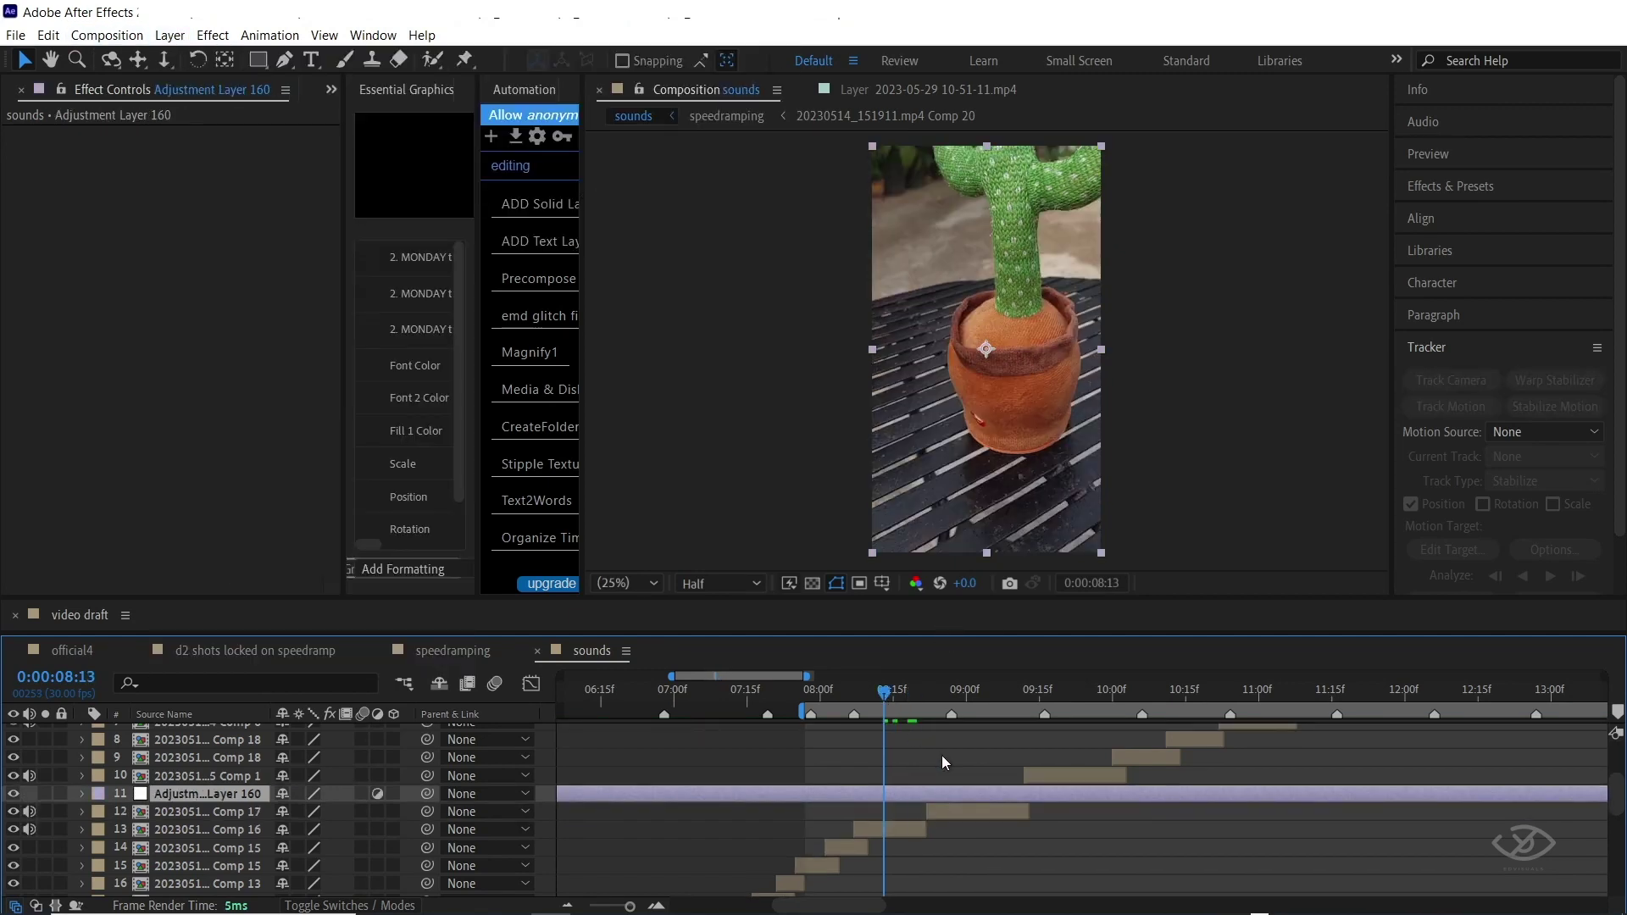
{"action": "key", "text": "alt+["}
{"action": "scroll", "coordinate": [951, 806], "scroll_direction": "up", "scroll_amount": 3}
{"action": "left_click_drag", "start_coordinate": [683, 693], "coordinate": [1014, 692]}
{"action": "key", "text": "alt+]"}
{"action": "left_click_drag", "start_coordinate": [958, 746], "coordinate": [1072, 723]}
{"action": "left_click", "coordinate": [949, 692]}
{"action": "left_click_drag", "start_coordinate": [1347, 599], "coordinate": [1347, 554]}
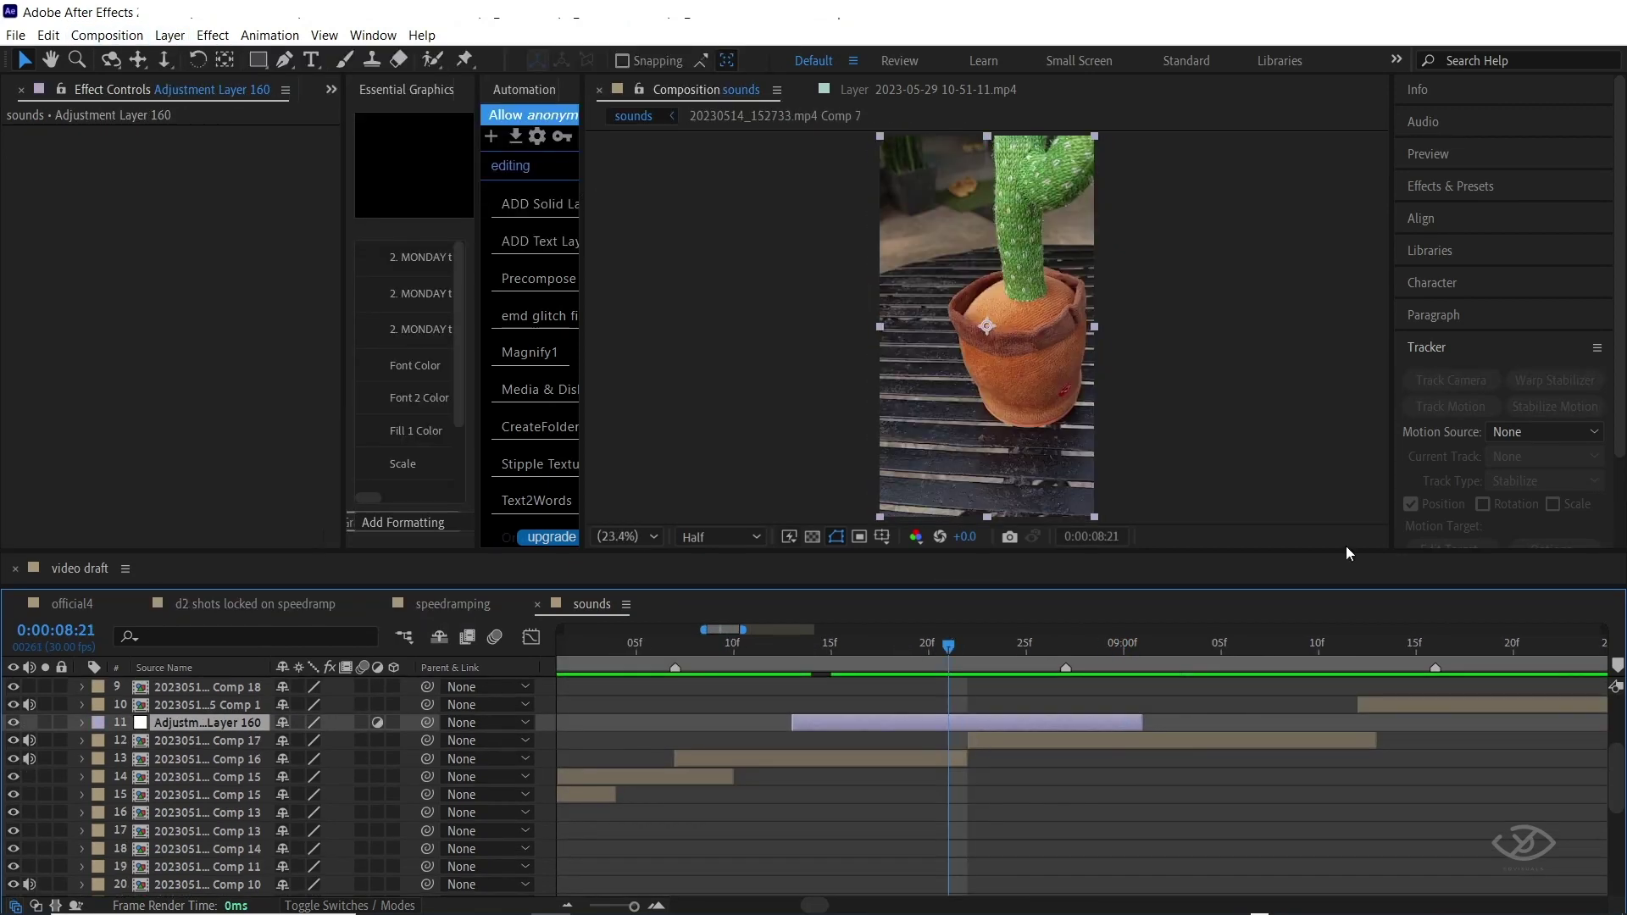
Apply the Transform effect to the adjustment layer and set starting Position and Rotation keyframes at 0:00:08:28
{"action": "key", "text": "ctrl+space"}
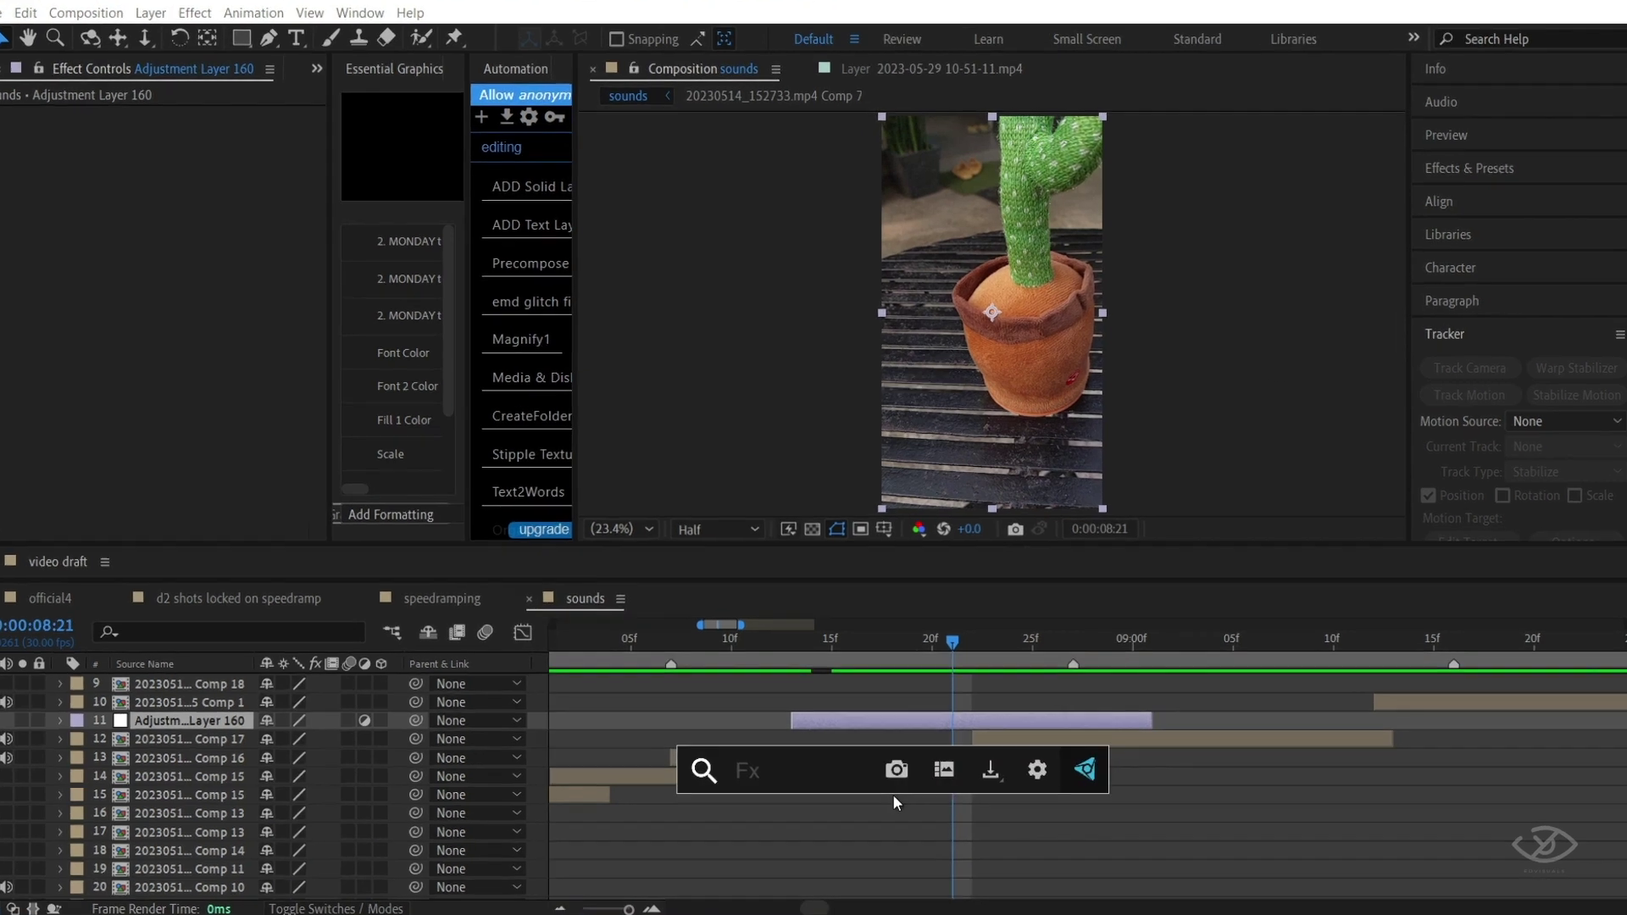
{"action": "type", "text": "tran"}
{"action": "left_click", "coordinate": [863, 701]}
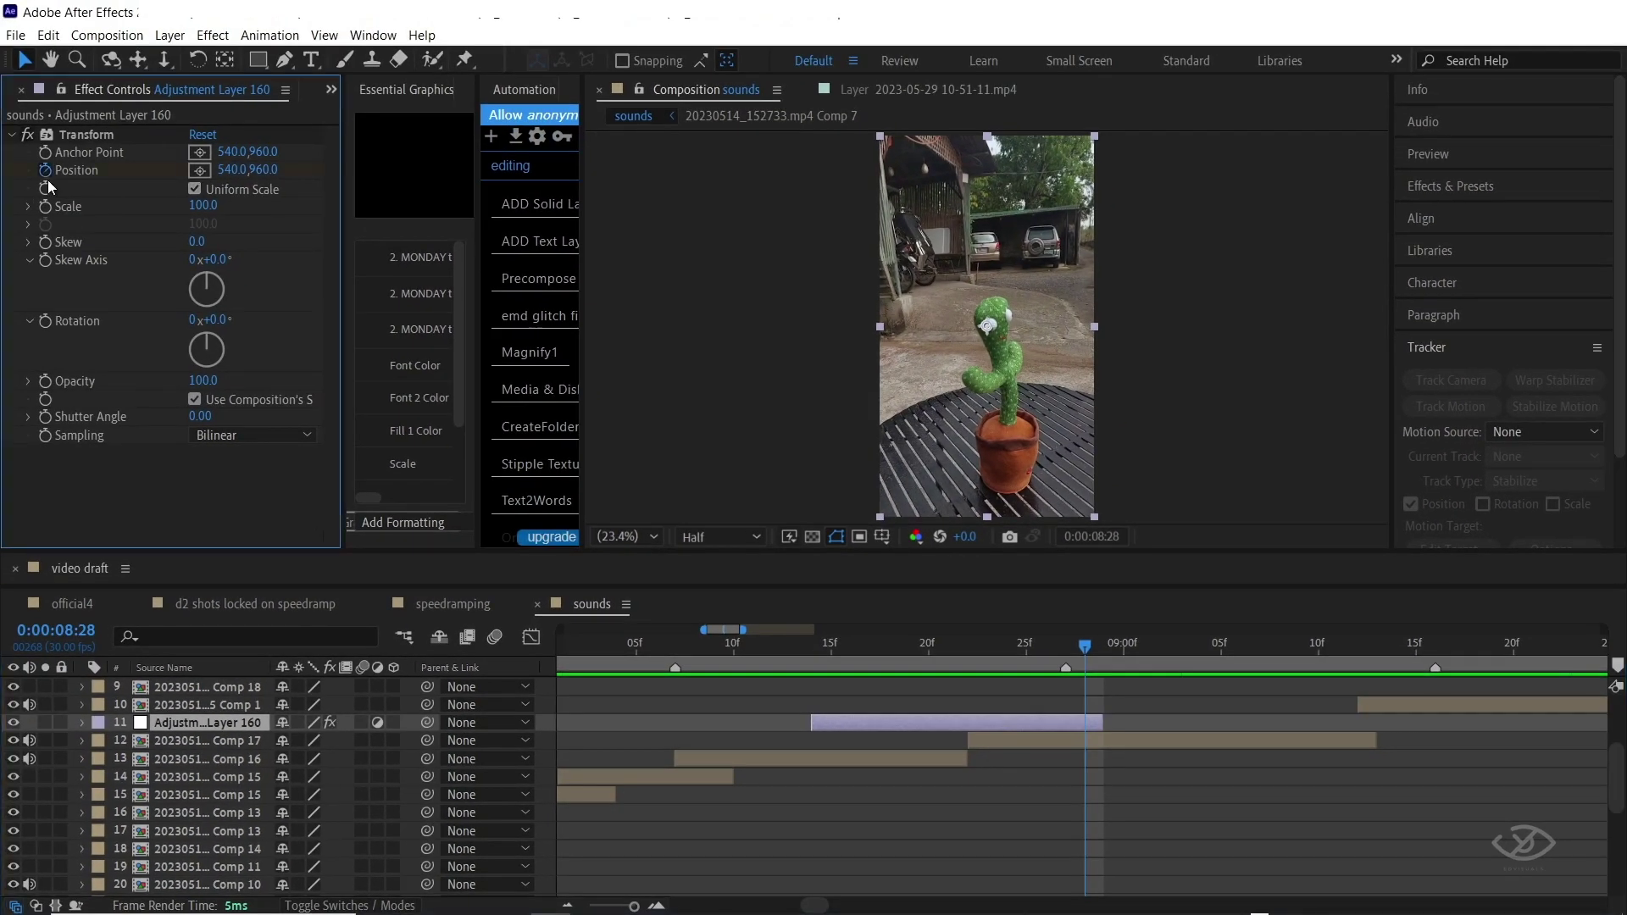
{"action": "left_click", "coordinate": [45, 321]}
{"action": "key", "text": "u"}
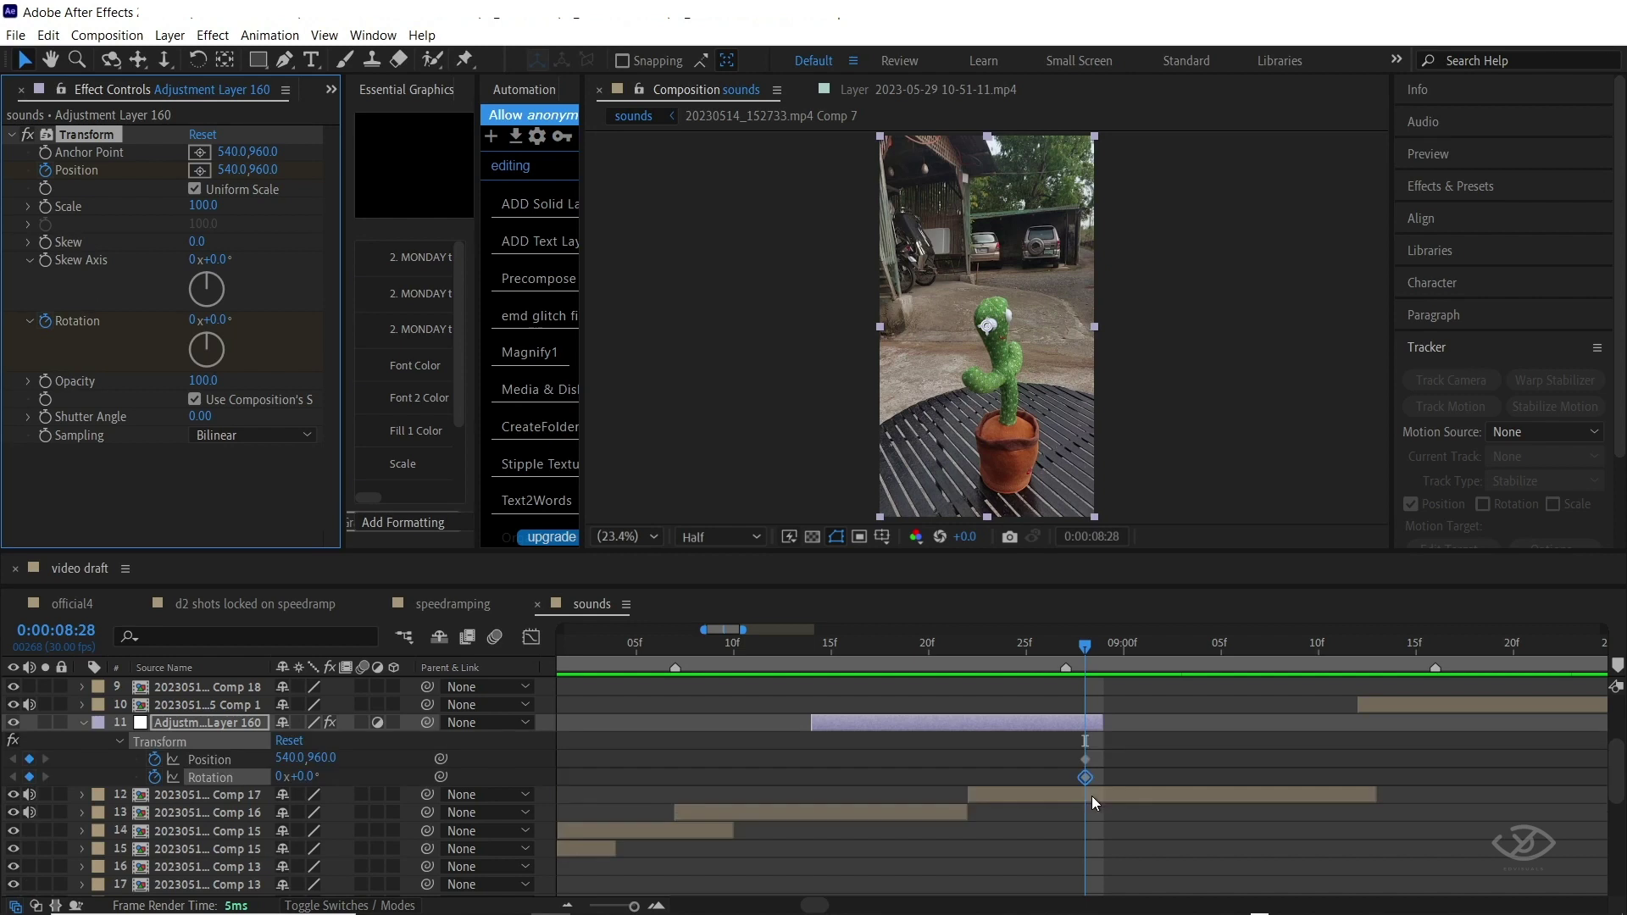
Keyframe the Transform effect's Position at 540, 892 on 0:00:08:26 and at 540, 1037 on 0:00:08:23
{"action": "key", "text": "Page_Up"}
{"action": "key", "text": "Page_Up"}
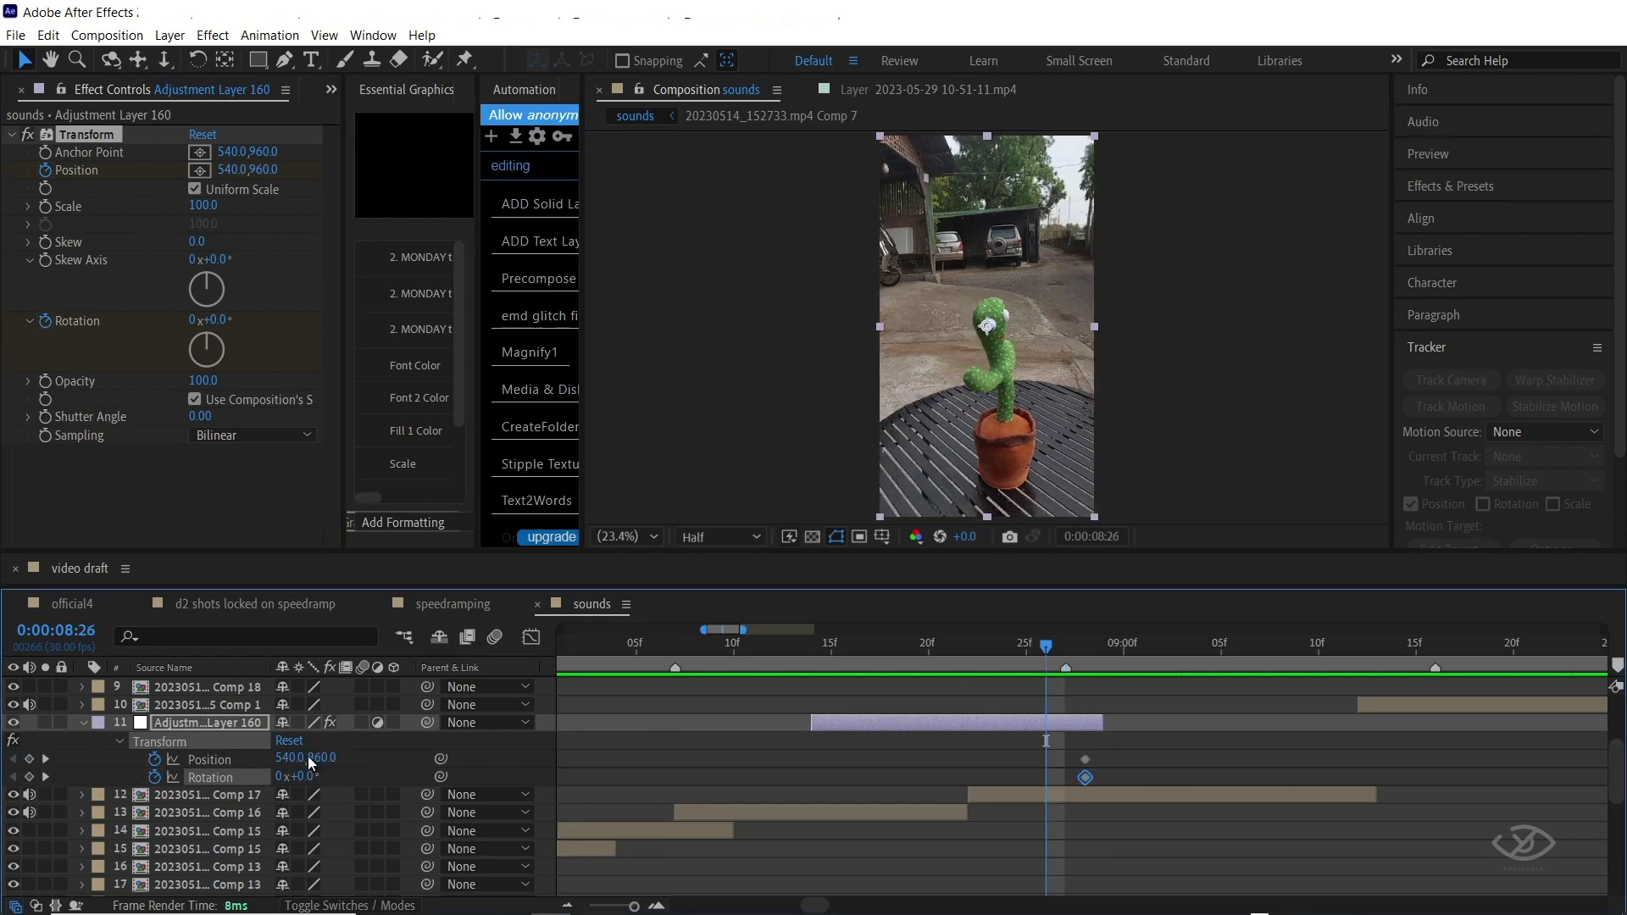
{"action": "left_click_drag", "start_coordinate": [323, 757], "coordinate": [257, 746]}
{"action": "key", "text": "Page_Up"}
{"action": "key", "text": "Page_Up"}
{"action": "key", "text": "Page_Up"}
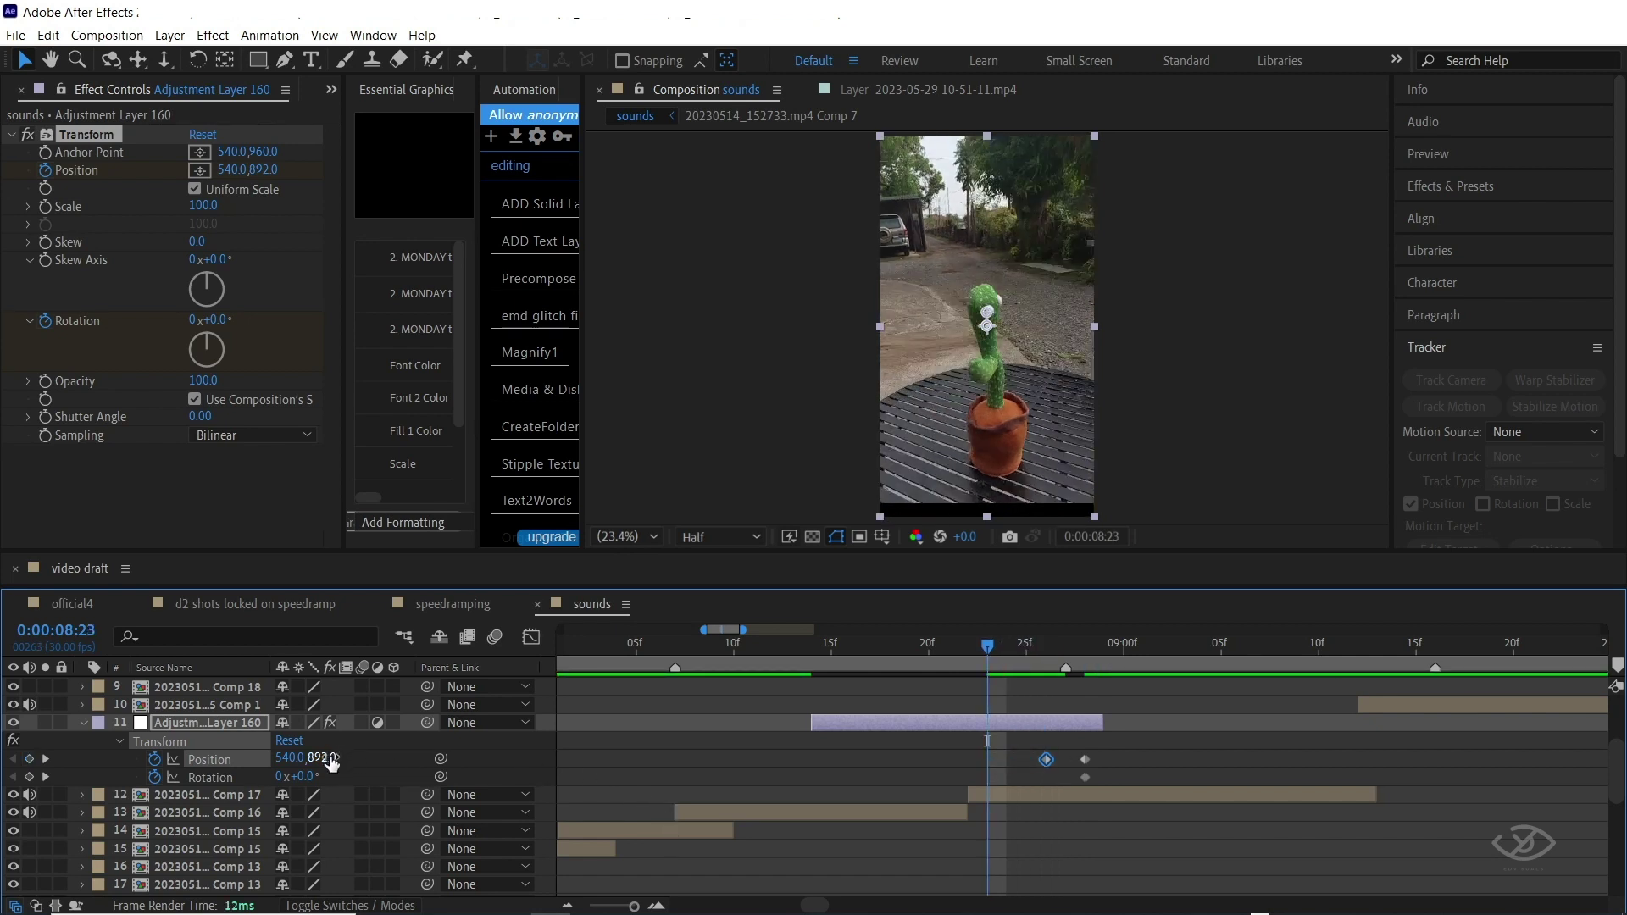
{"action": "left_click_drag", "start_coordinate": [330, 758], "coordinate": [468, 763]}
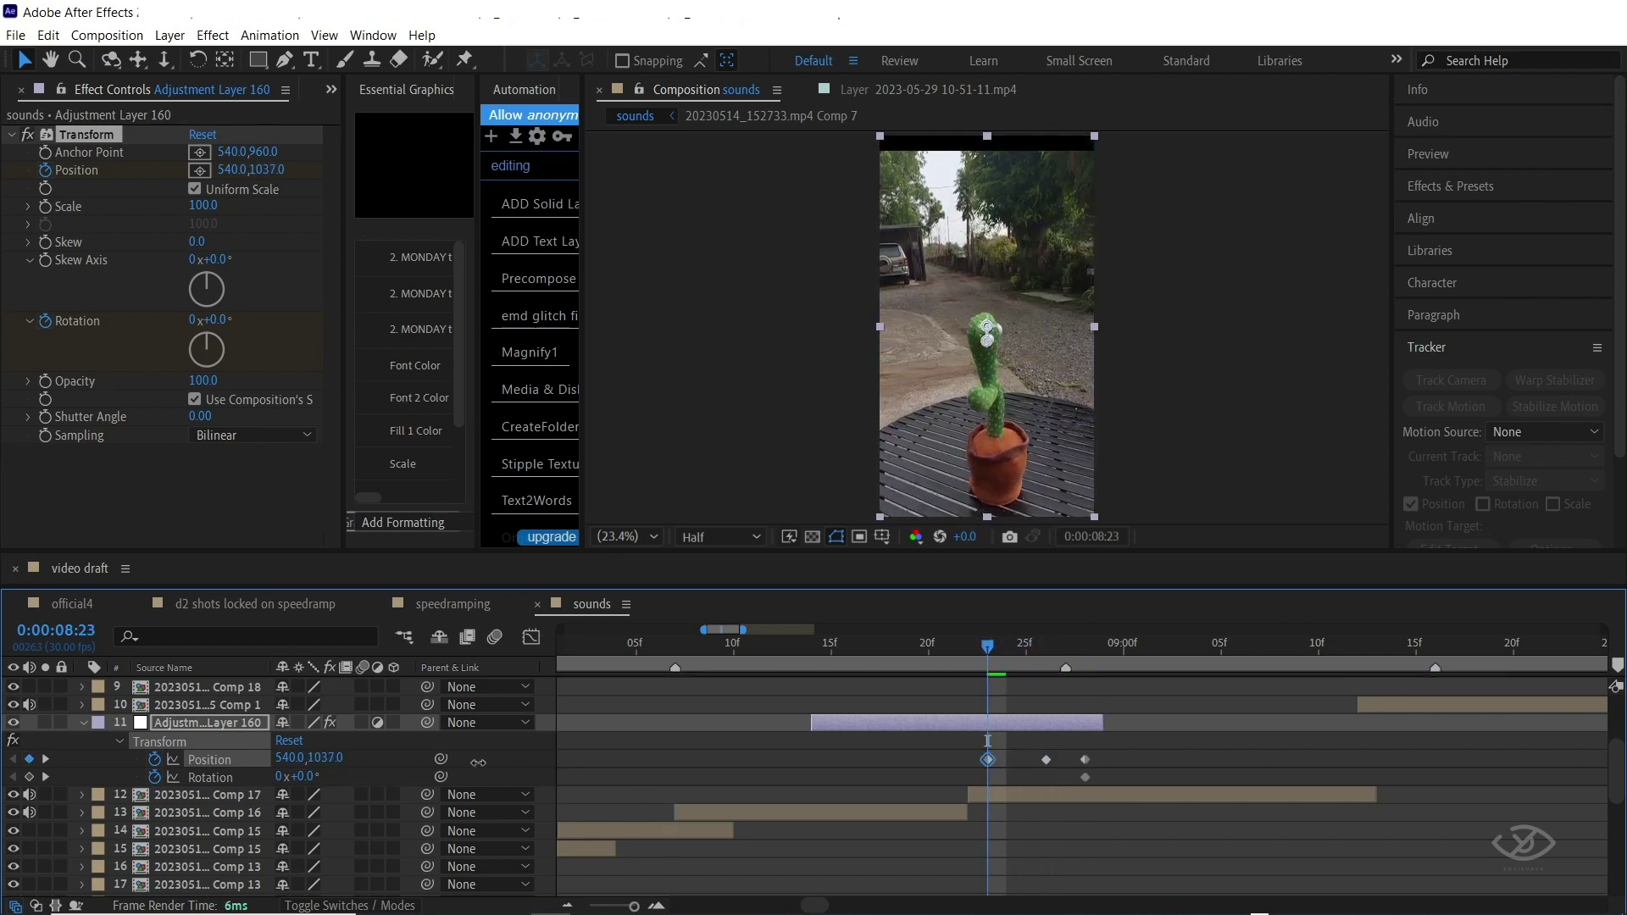
Set the Transform effect's Position to 540, 1043 at 0:00:08:23 and keyframe it at 540, 864 on 0:00:08:21
{"action": "left_click_drag", "start_coordinate": [479, 763], "coordinate": [483, 763]}
{"action": "key", "text": "Page_Up"}
{"action": "key", "text": "Page_Up"}
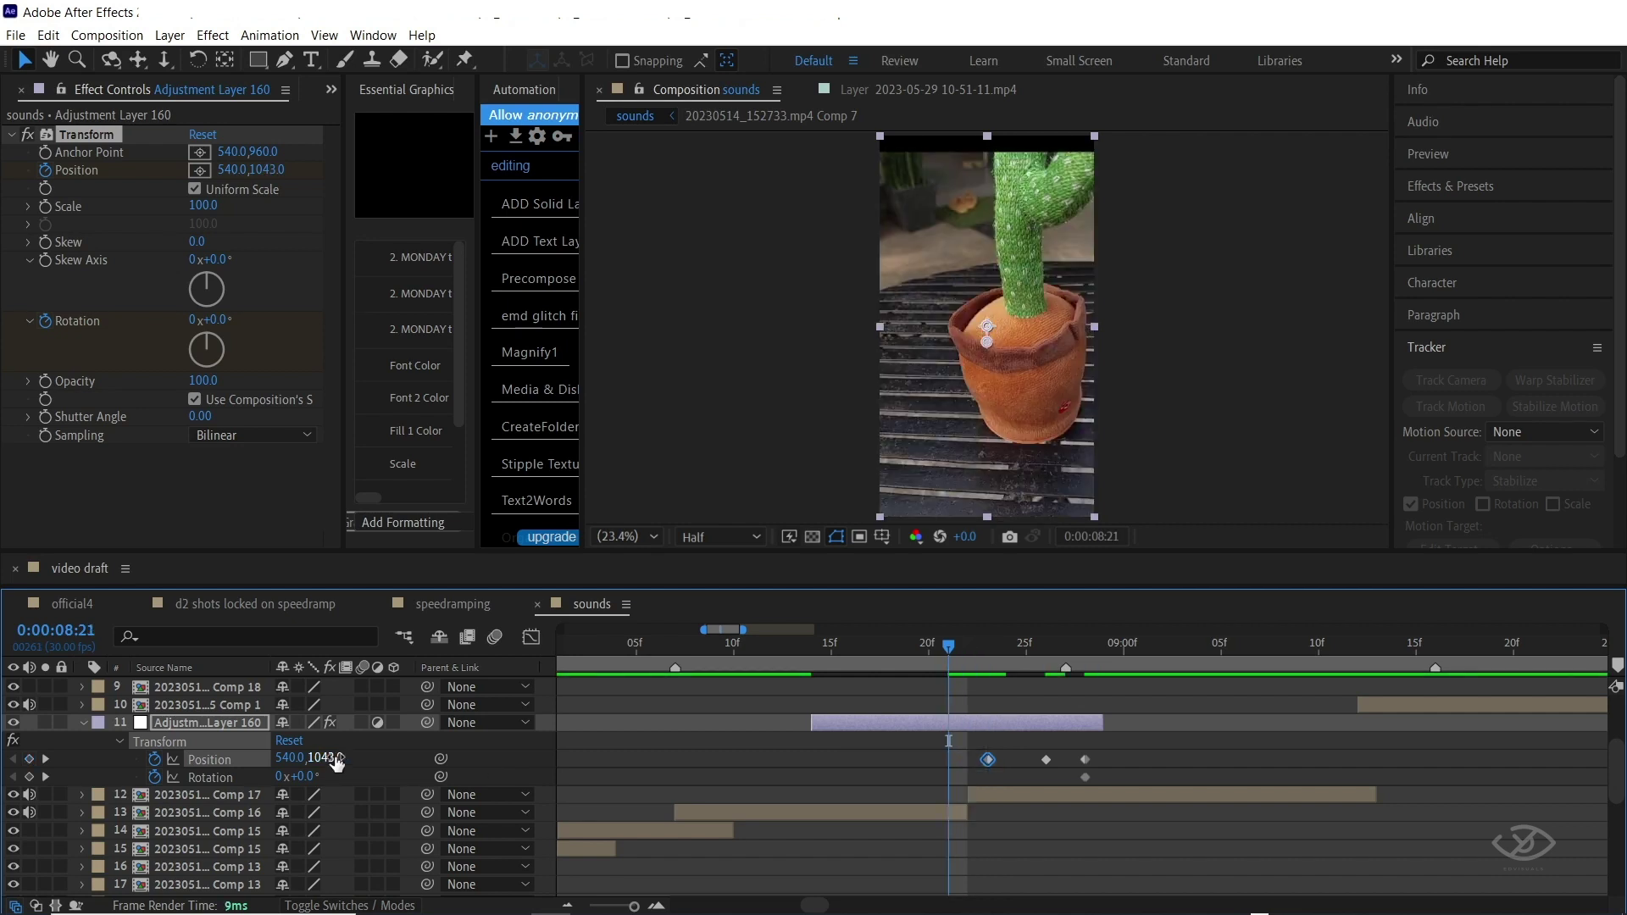
{"action": "left_click", "coordinate": [328, 759]}
{"action": "left_click", "coordinate": [570, 783]}
{"action": "left_click_drag", "start_coordinate": [322, 759], "coordinate": [539, 760]}
Keyframe the Transform effect's Position at 540, 1126 on 0:00:08:18 and at 540, 769 on 0:00:08:16
{"action": "key", "text": "Page_Up"}
{"action": "key", "text": "Page_Up"}
{"action": "key", "text": "Page_Up"}
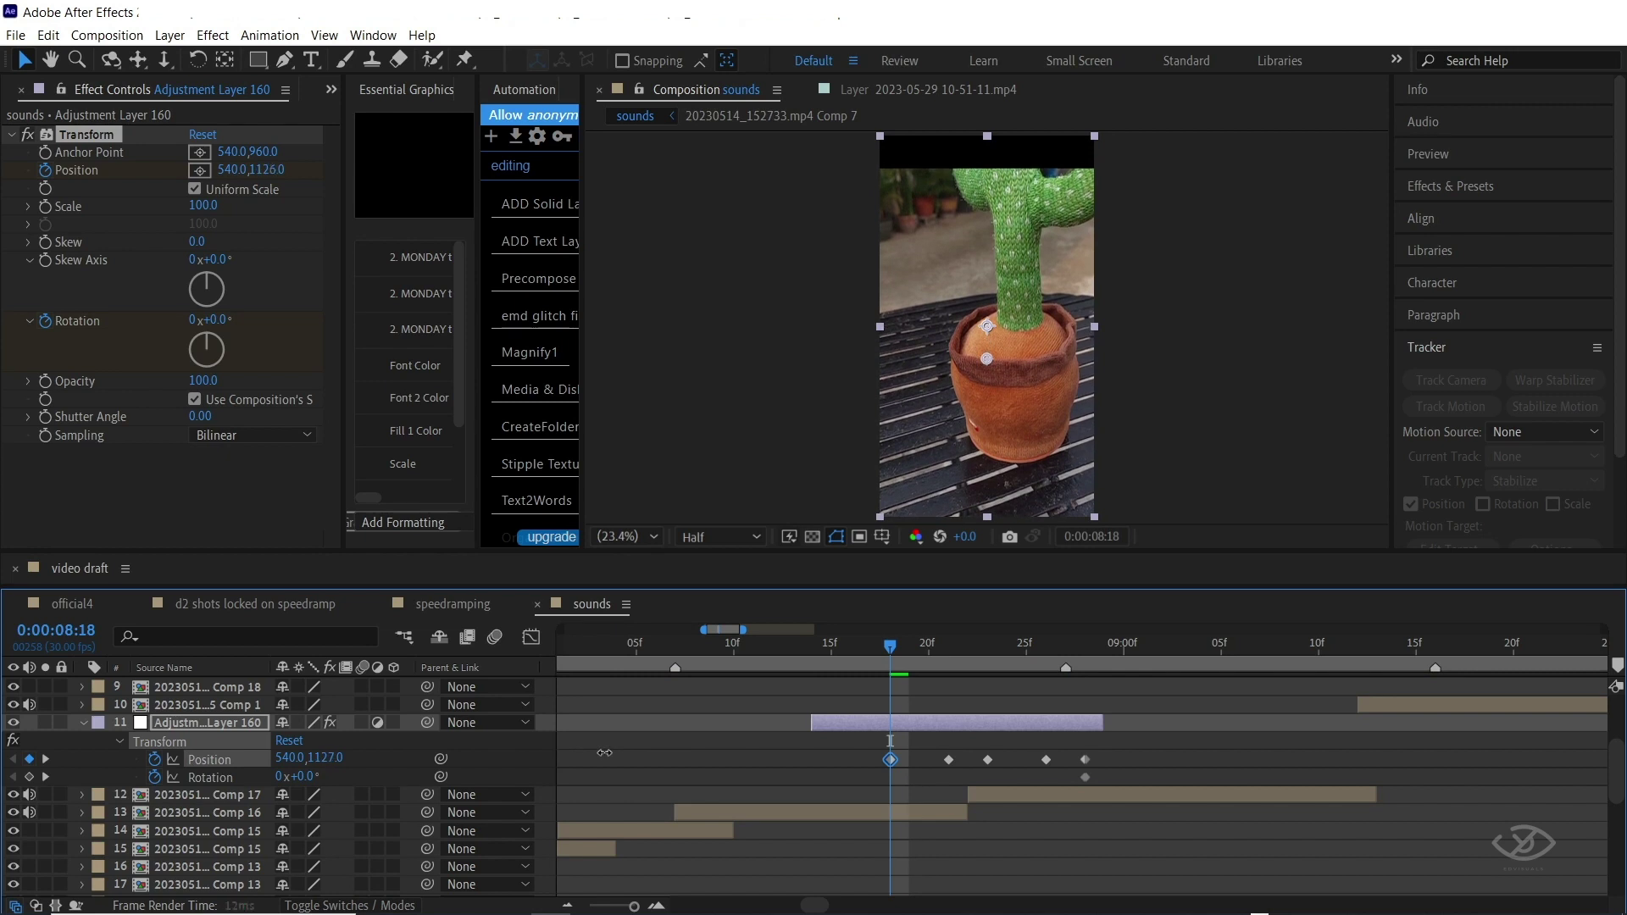
{"action": "key", "text": "Page_Up"}
{"action": "key", "text": "Page_Up"}
{"action": "left_click_drag", "start_coordinate": [332, 758], "coordinate": [305, 758]}
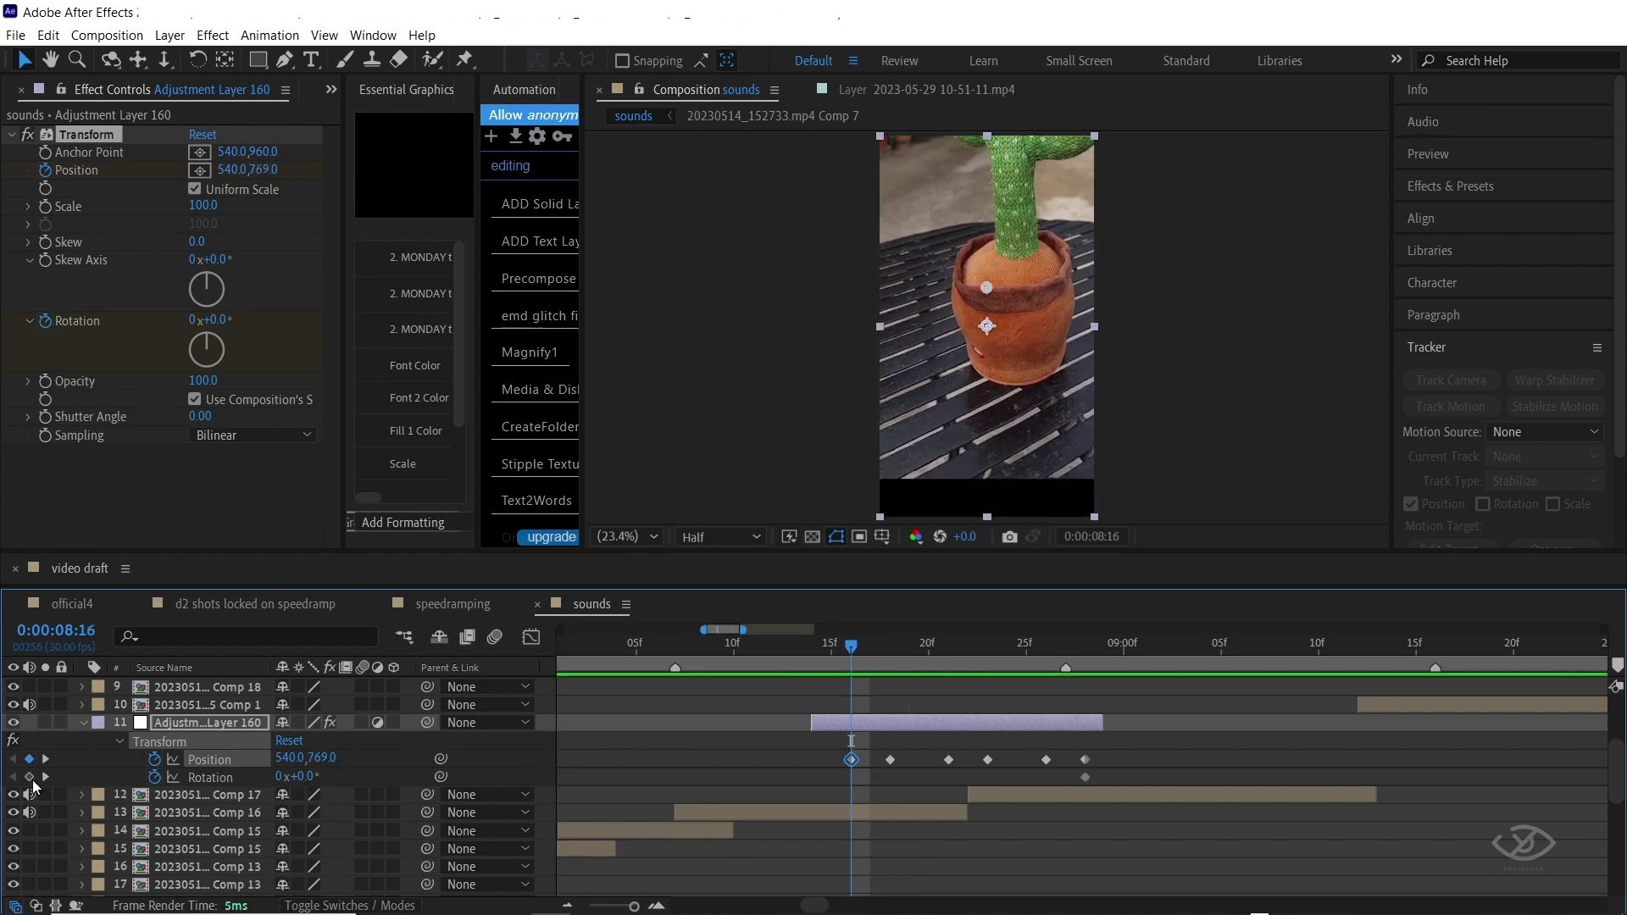
Keyframe the Transform effect's Rotation at 10° on 0:00:08:16 and at -5° on 0:00:08:18
{"action": "left_click", "coordinate": [311, 776]}
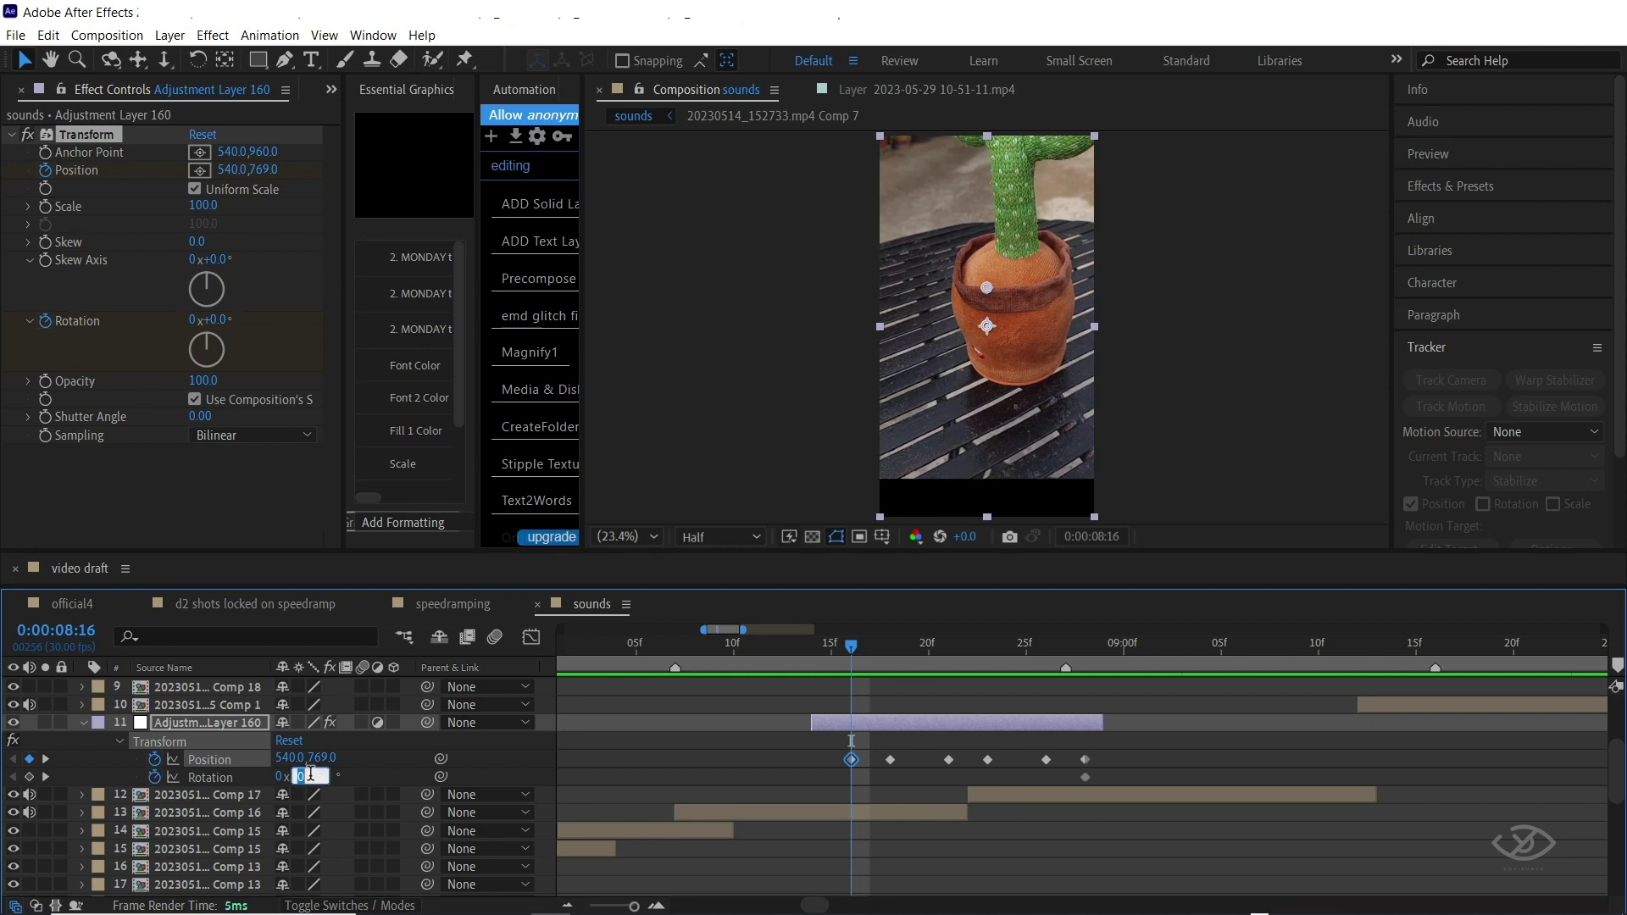
{"action": "key", "text": "Return"}
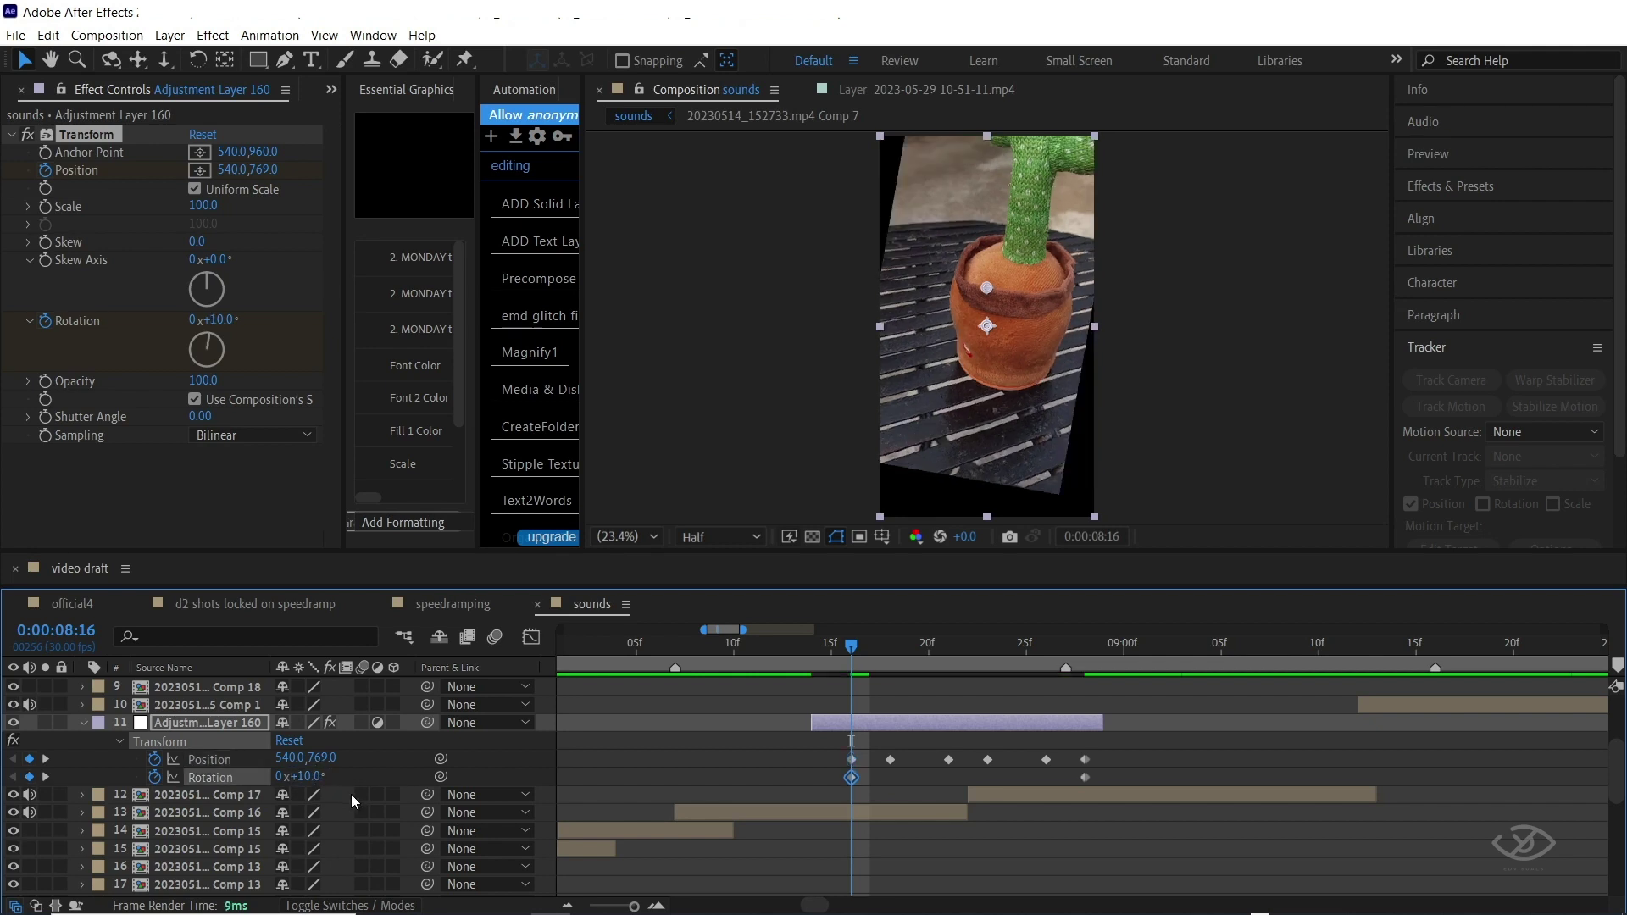
{"action": "key", "text": "k"}
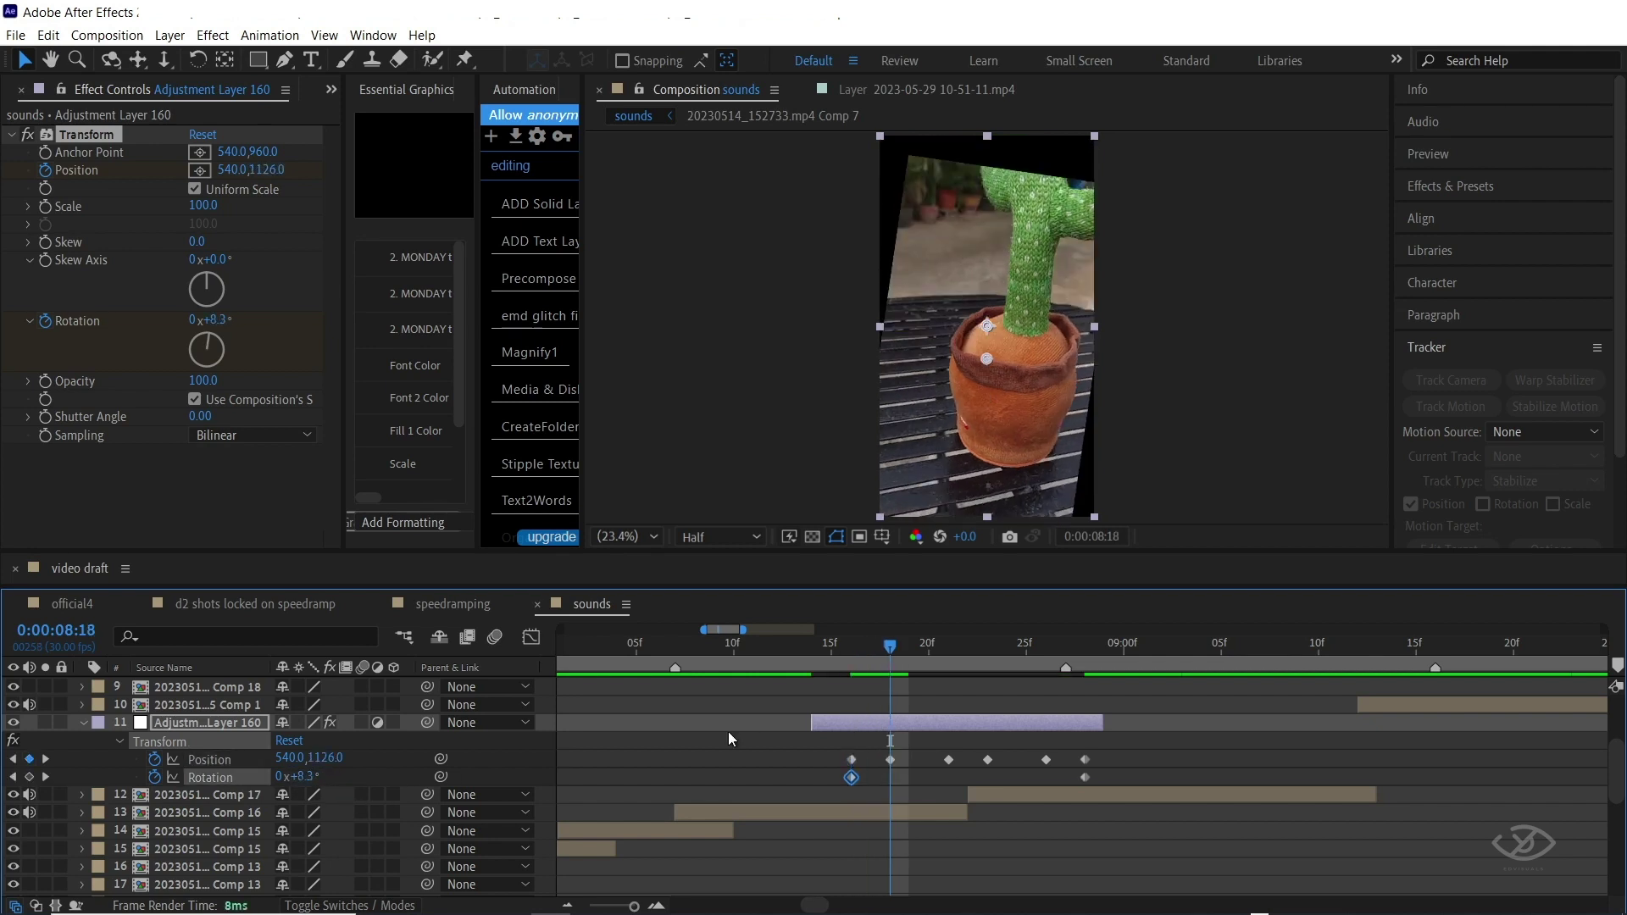
{"action": "left_click", "coordinate": [317, 782]}
{"action": "type", "text": "-5"}
{"action": "key", "text": "Return"}
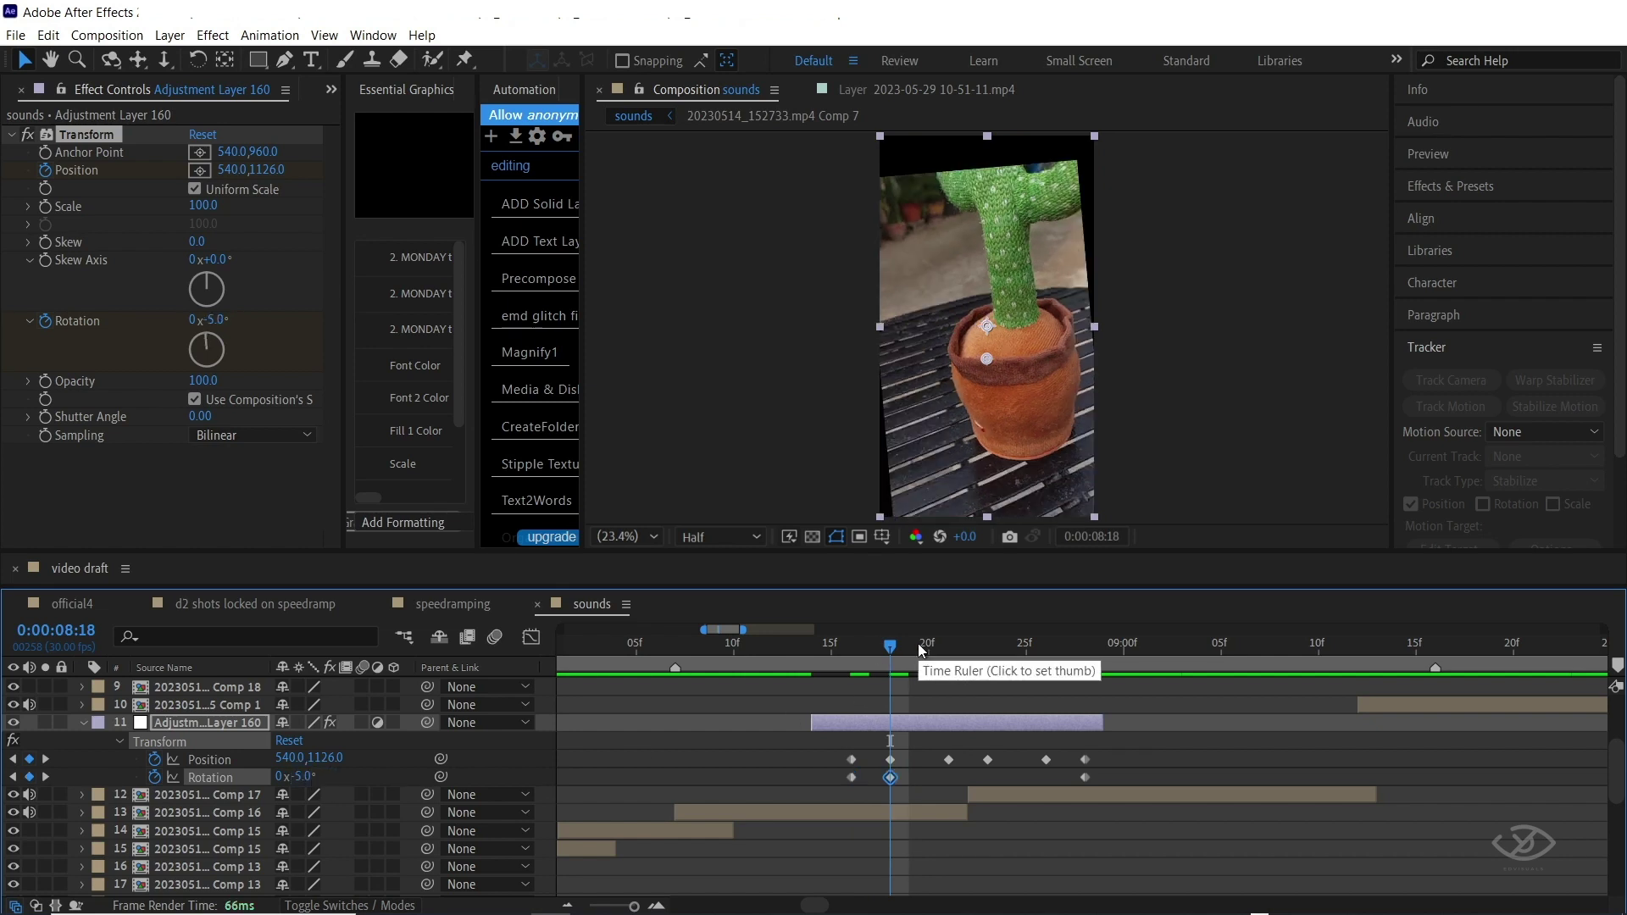
Keyframe the Transform effect's Rotation at 0° on 0:00:08:21 and preview the shake across the cut
{"action": "key", "text": "Page_Down"}
{"action": "key", "text": "Page_Down"}
{"action": "key", "text": "Page_Down"}
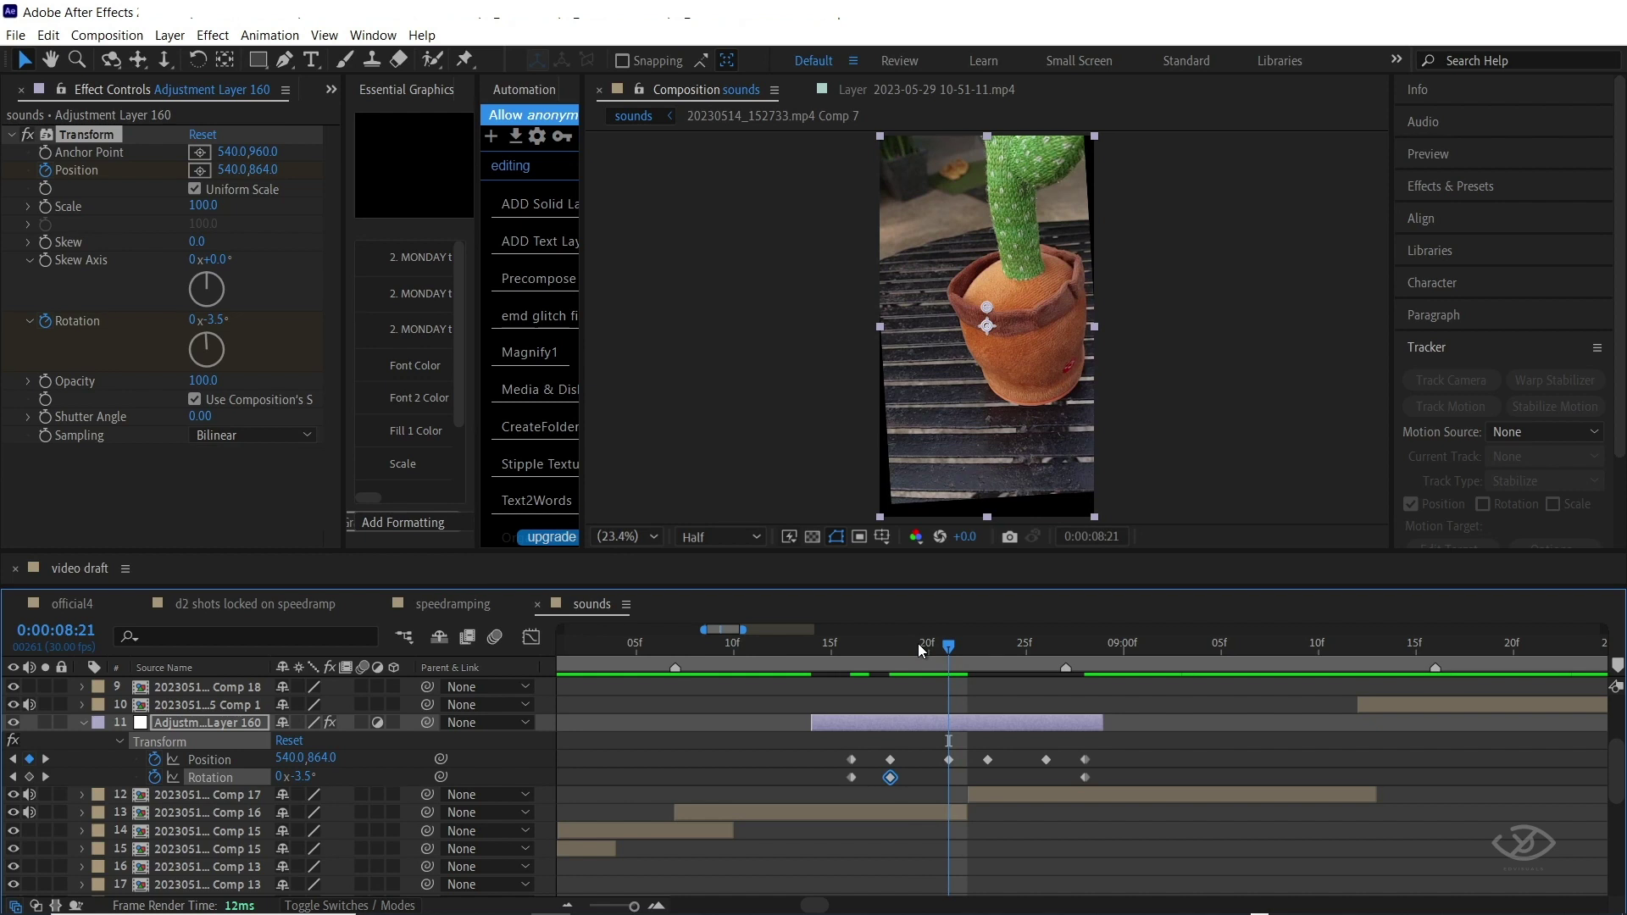
{"action": "left_click", "coordinate": [300, 777]}
{"action": "type", "text": "0"}
{"action": "key", "text": "Return"}
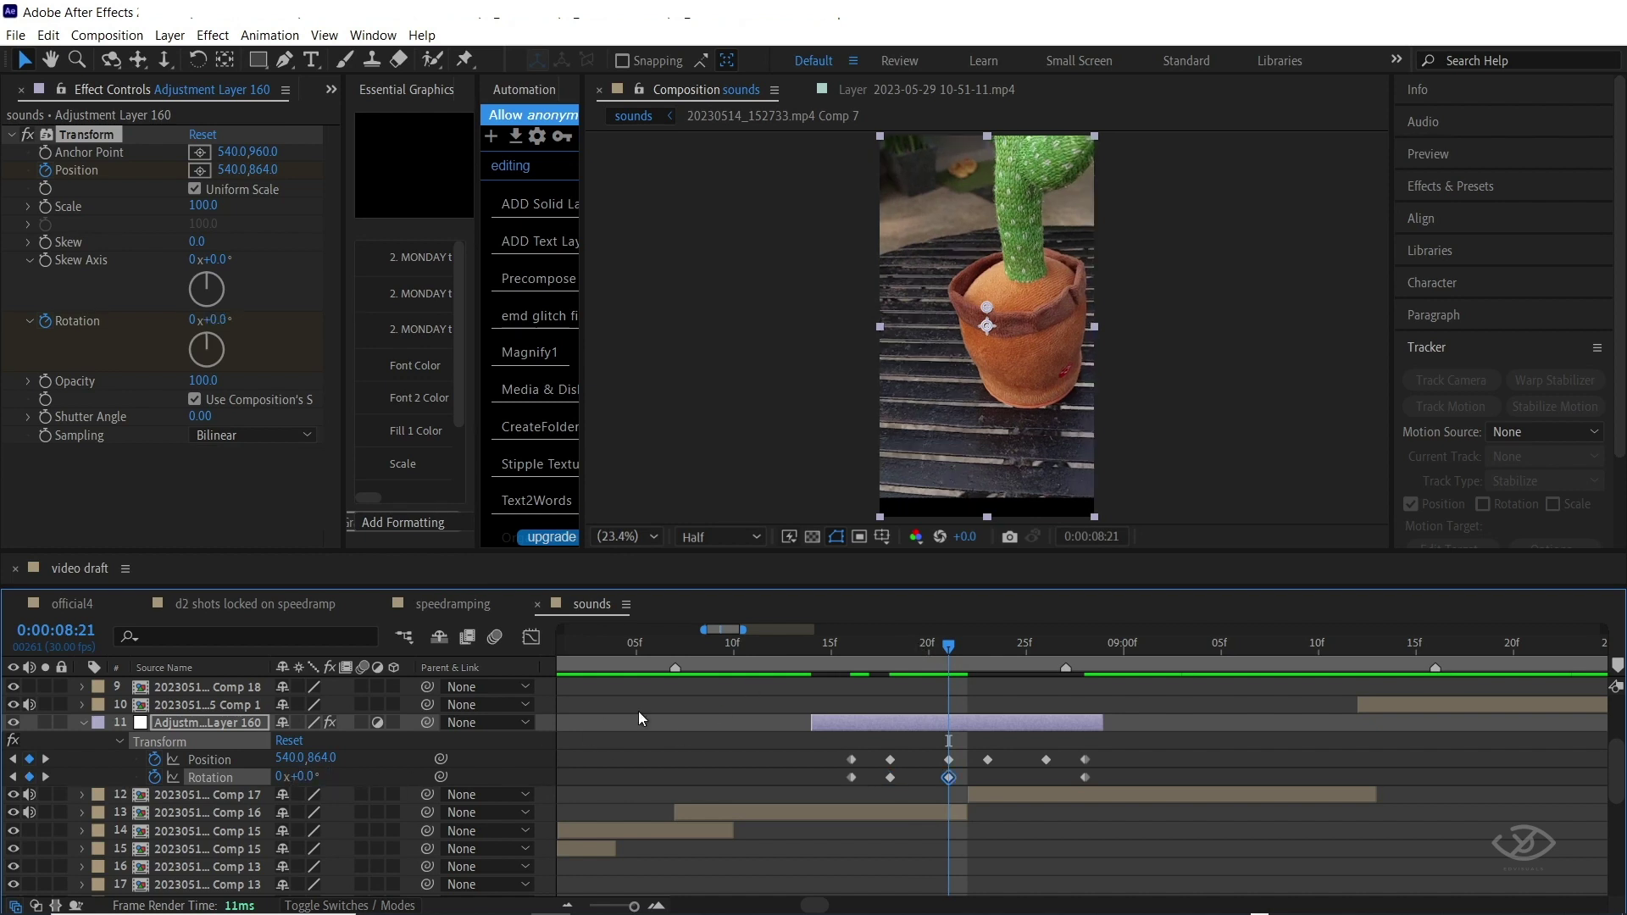
{"action": "left_click", "coordinate": [754, 651]}
{"action": "key", "text": "space"}
{"action": "key", "text": "space"}
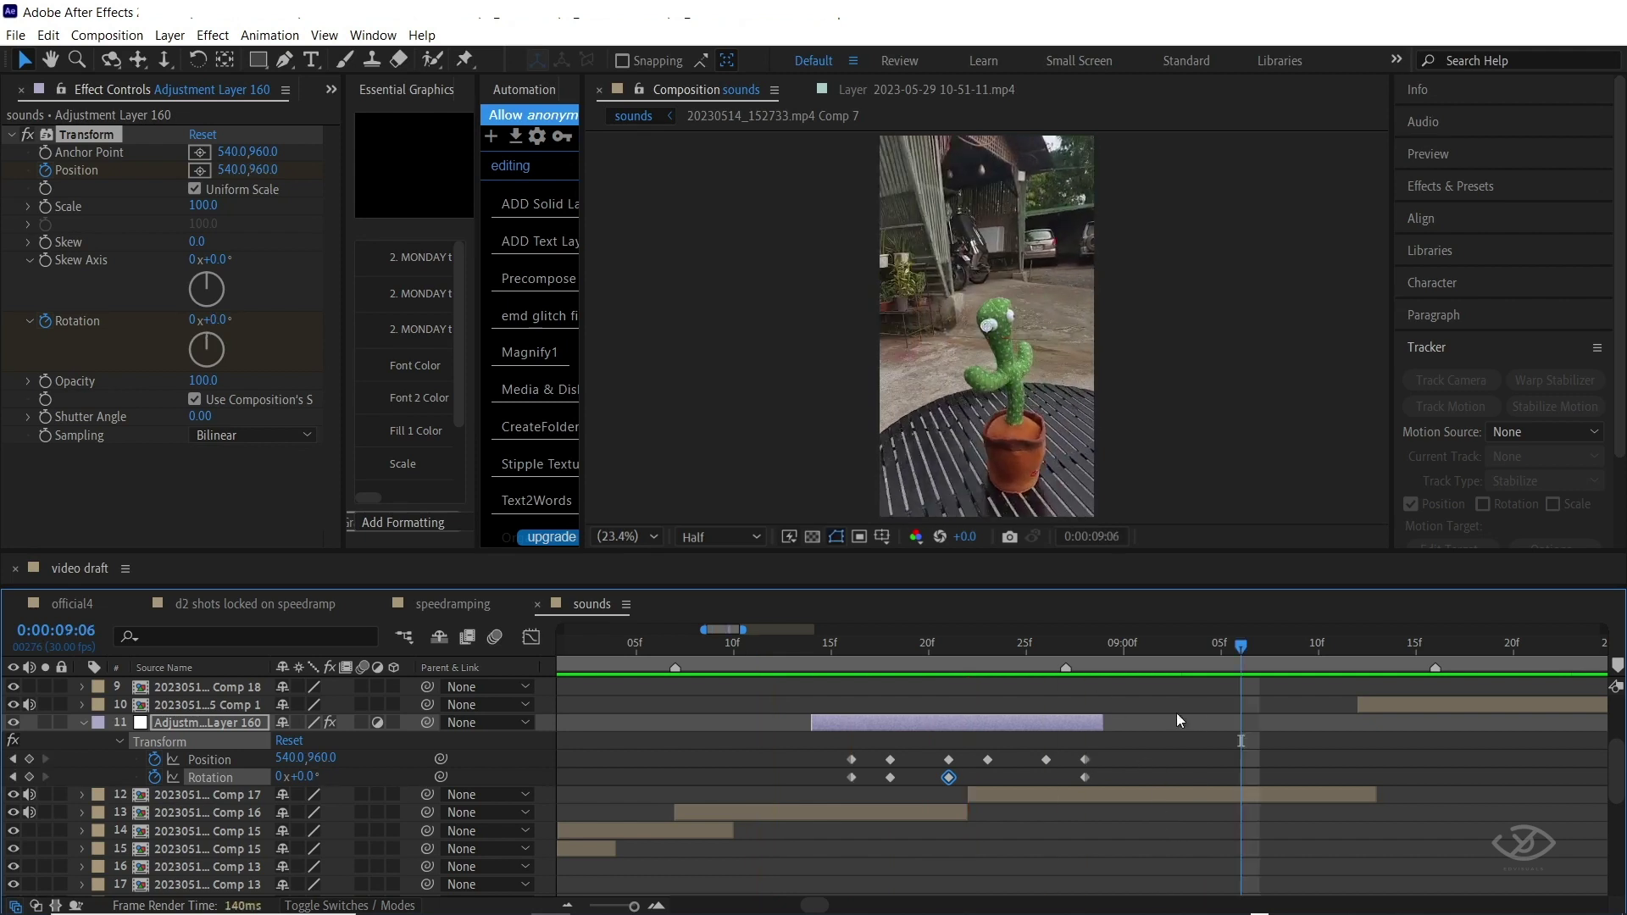
Apply the Motion Tile effect to the adjustment layer and place it above the Transform effect
{"action": "left_click", "coordinate": [911, 647]}
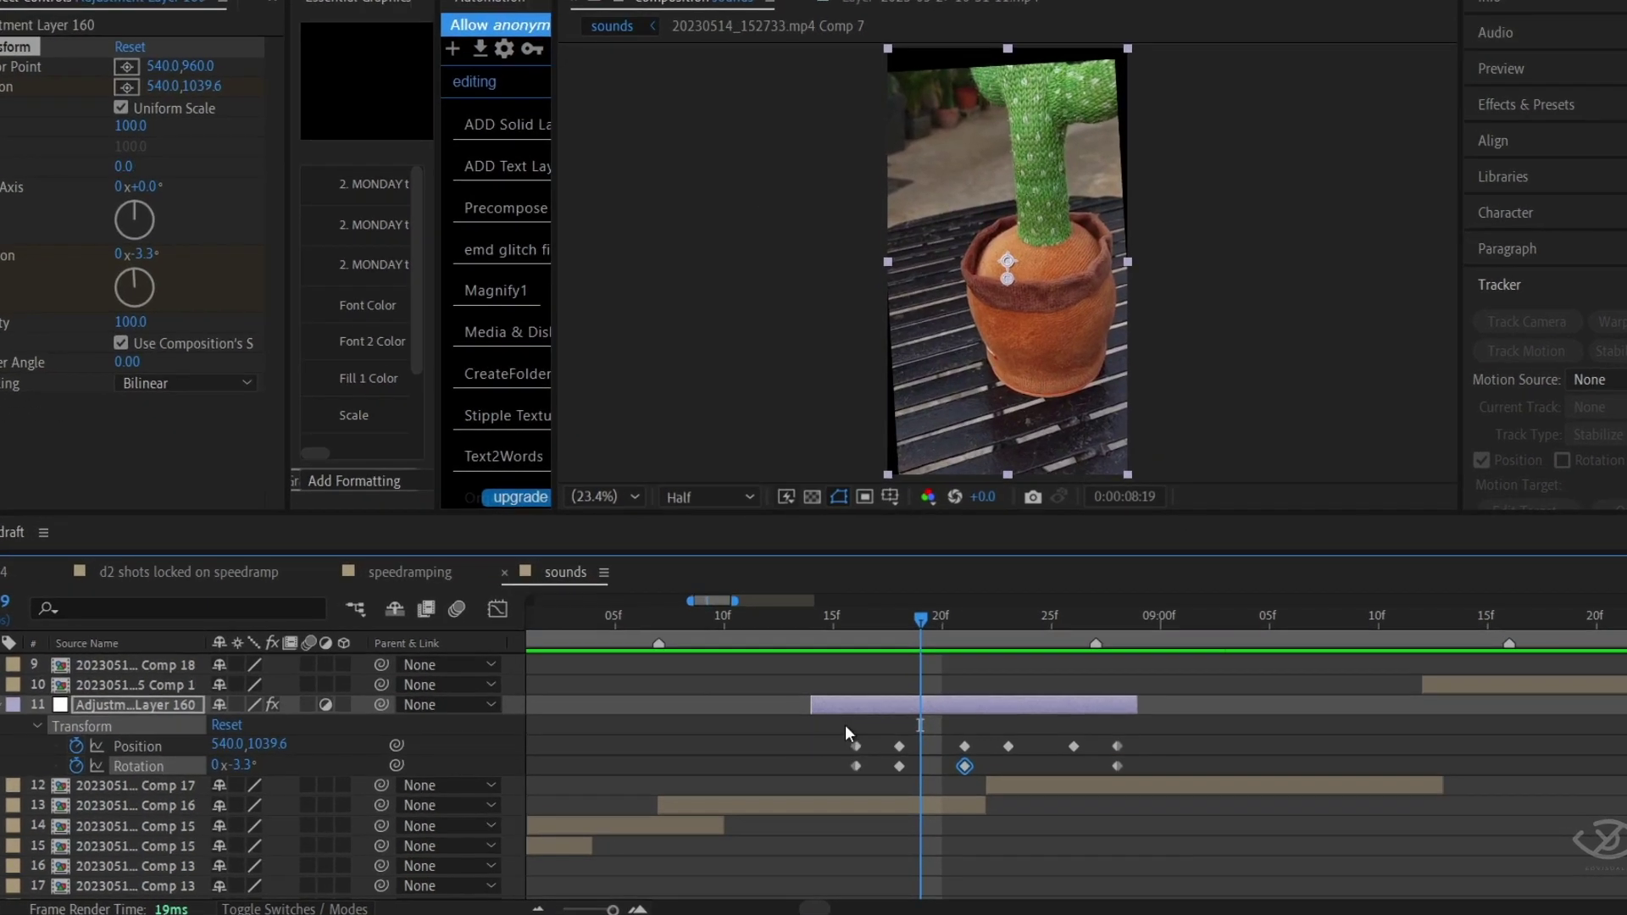
{"action": "key", "text": "ctrl+space"}
{"action": "type", "text": "motion"}
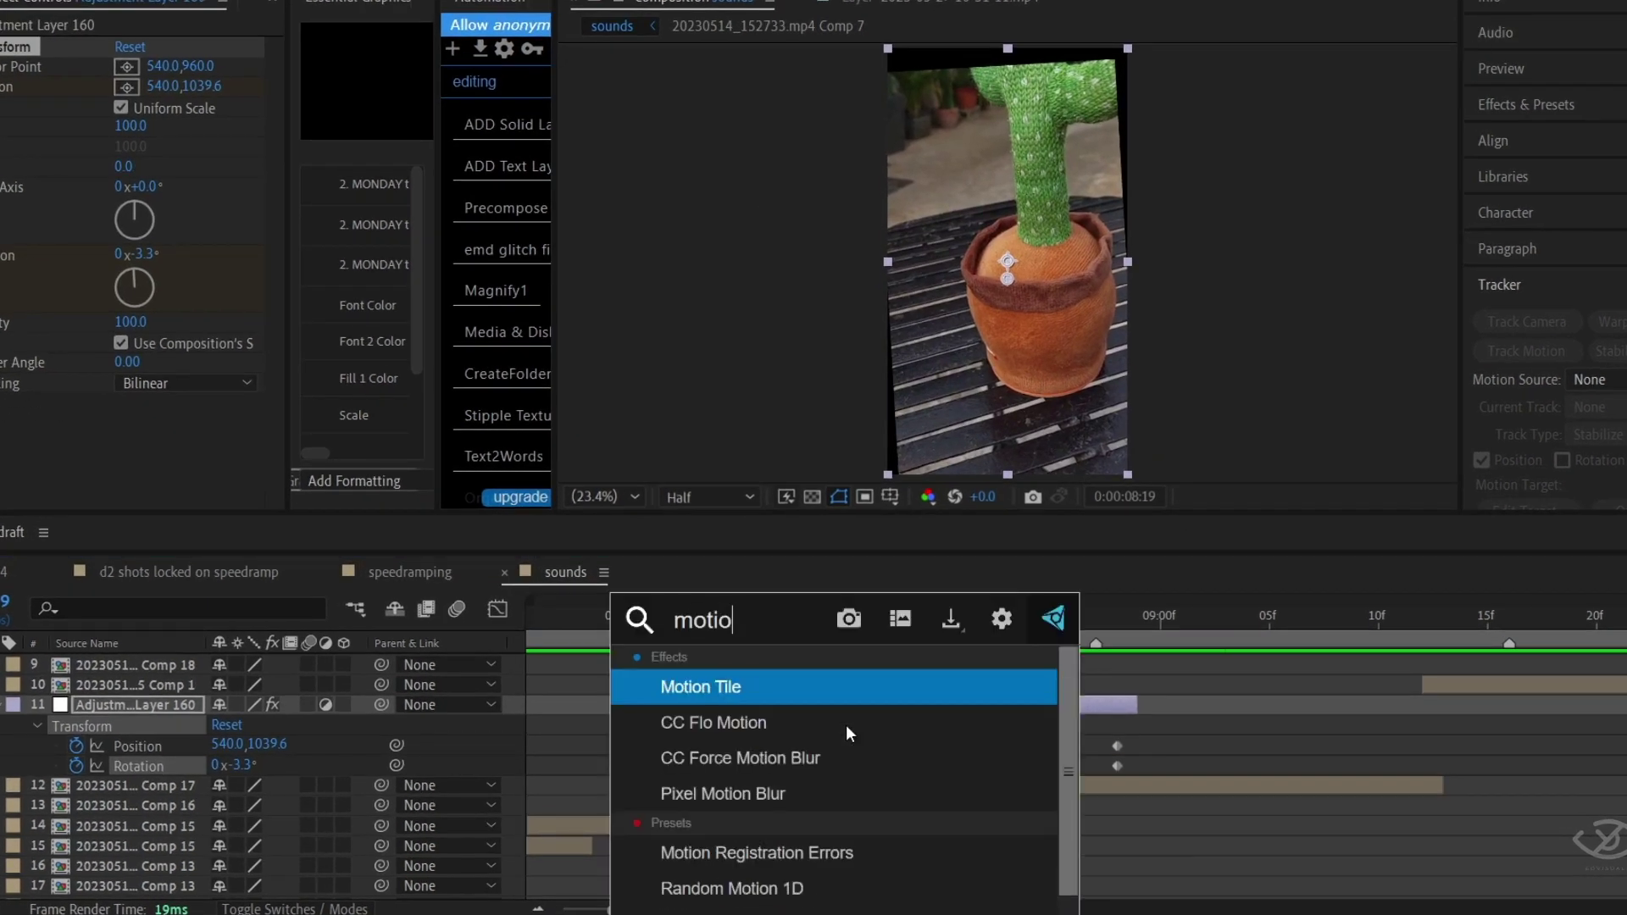
{"action": "left_click", "coordinate": [800, 697]}
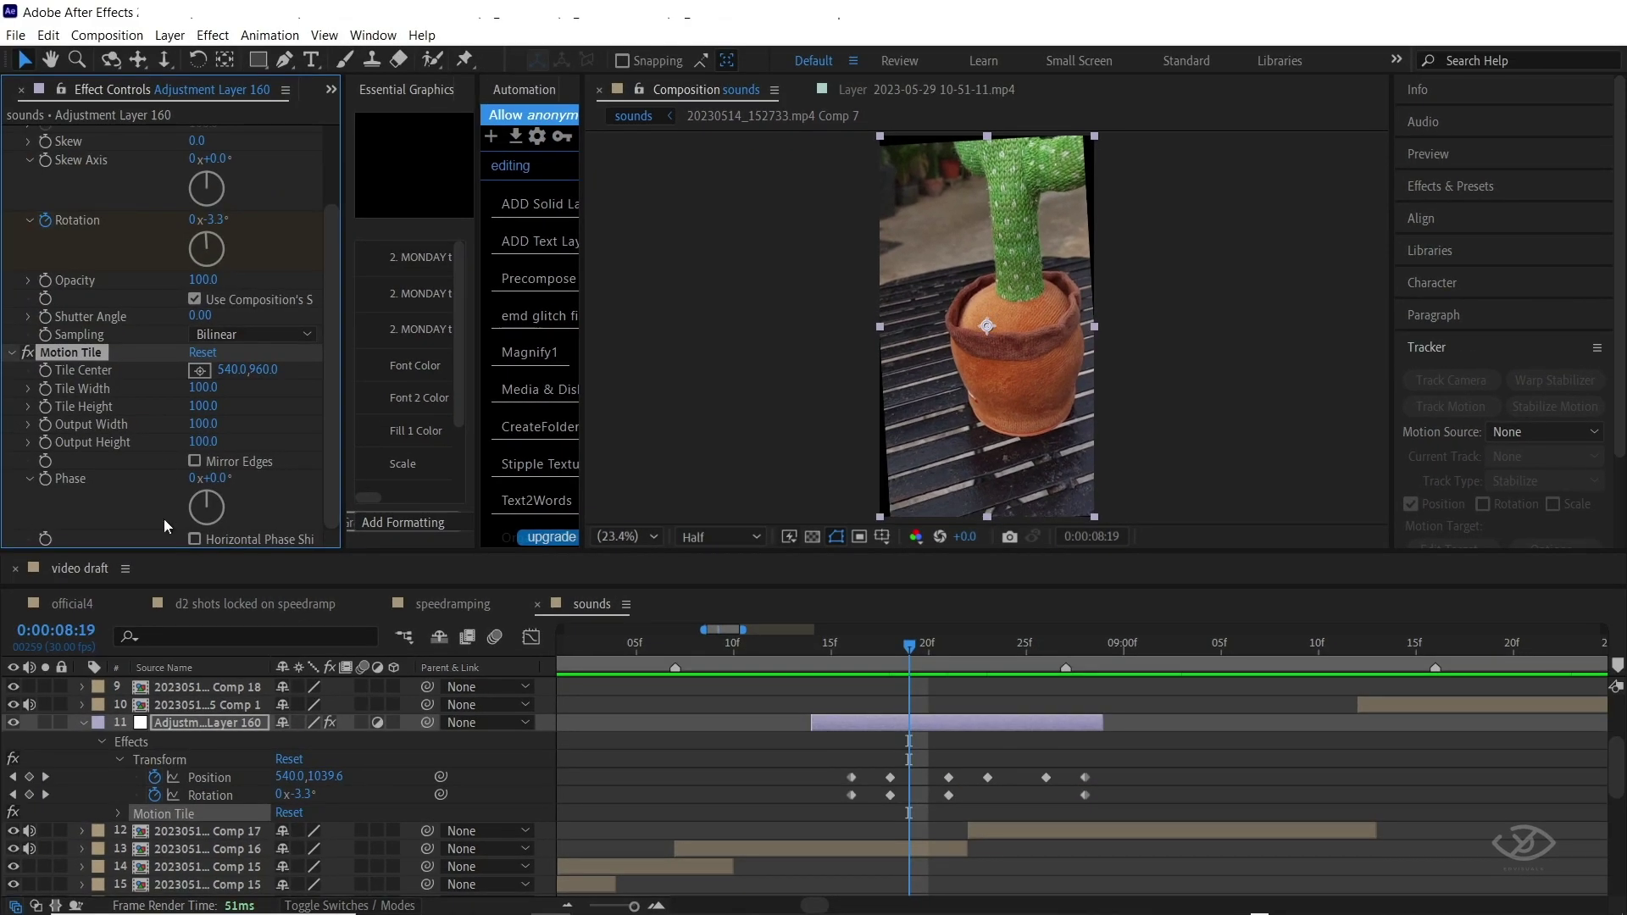
{"action": "left_click_drag", "start_coordinate": [72, 352], "coordinate": [83, 134]}
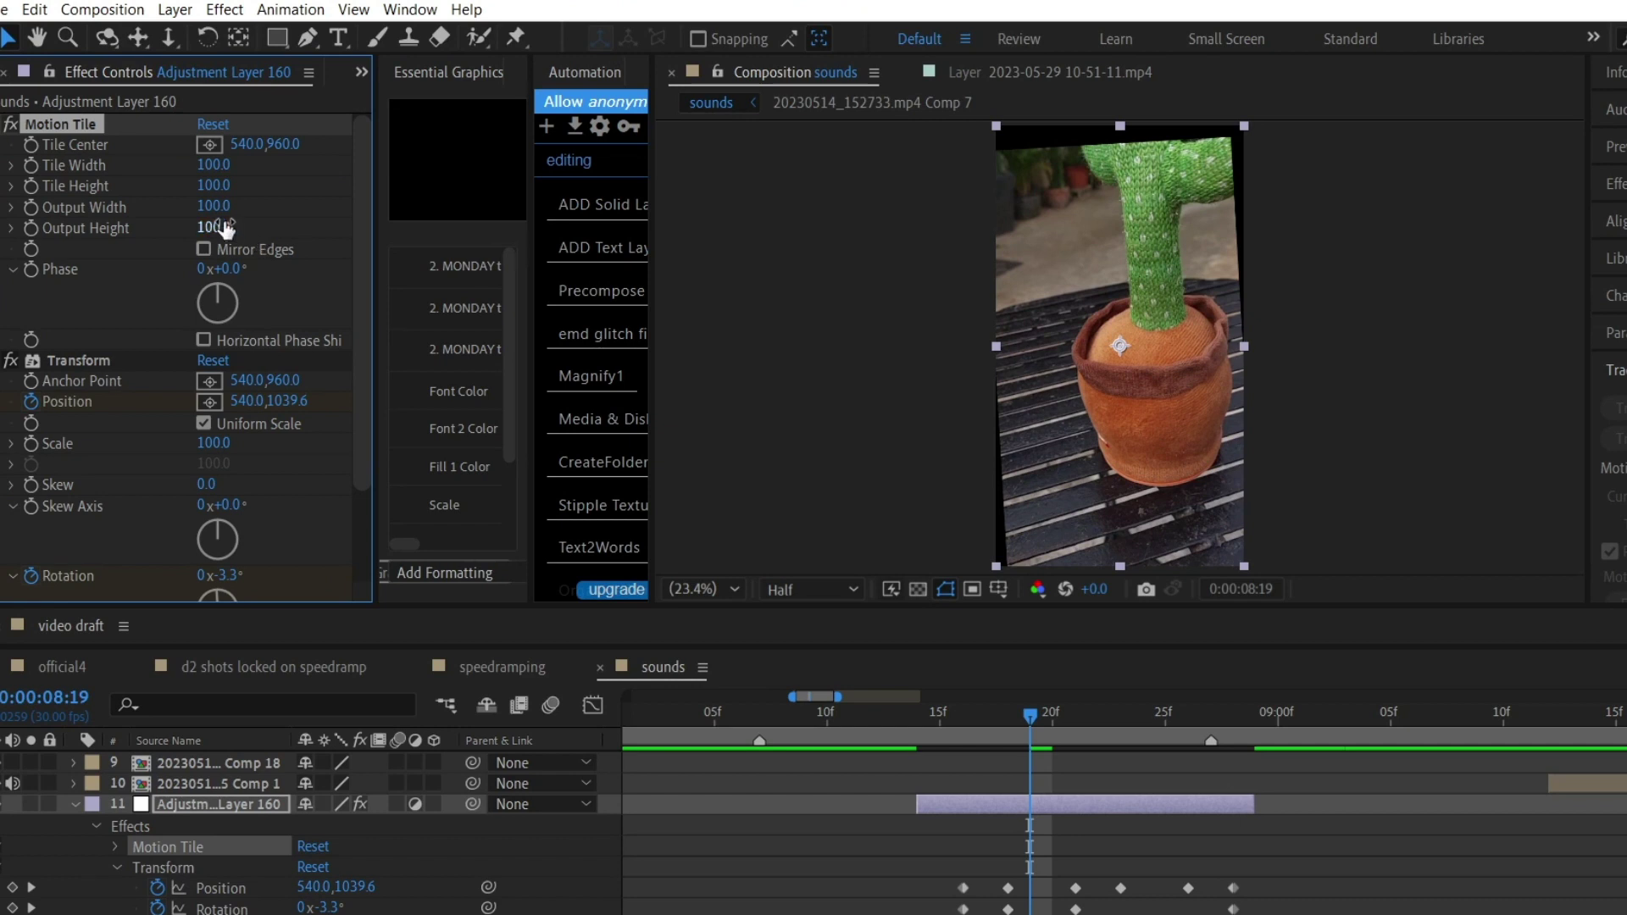
Set Motion Tile's Output Width and Output Height to 200 and enable Mirror Edges
{"action": "left_click", "coordinate": [213, 206]}
{"action": "type", "text": "200"}
{"action": "key", "text": "Return"}
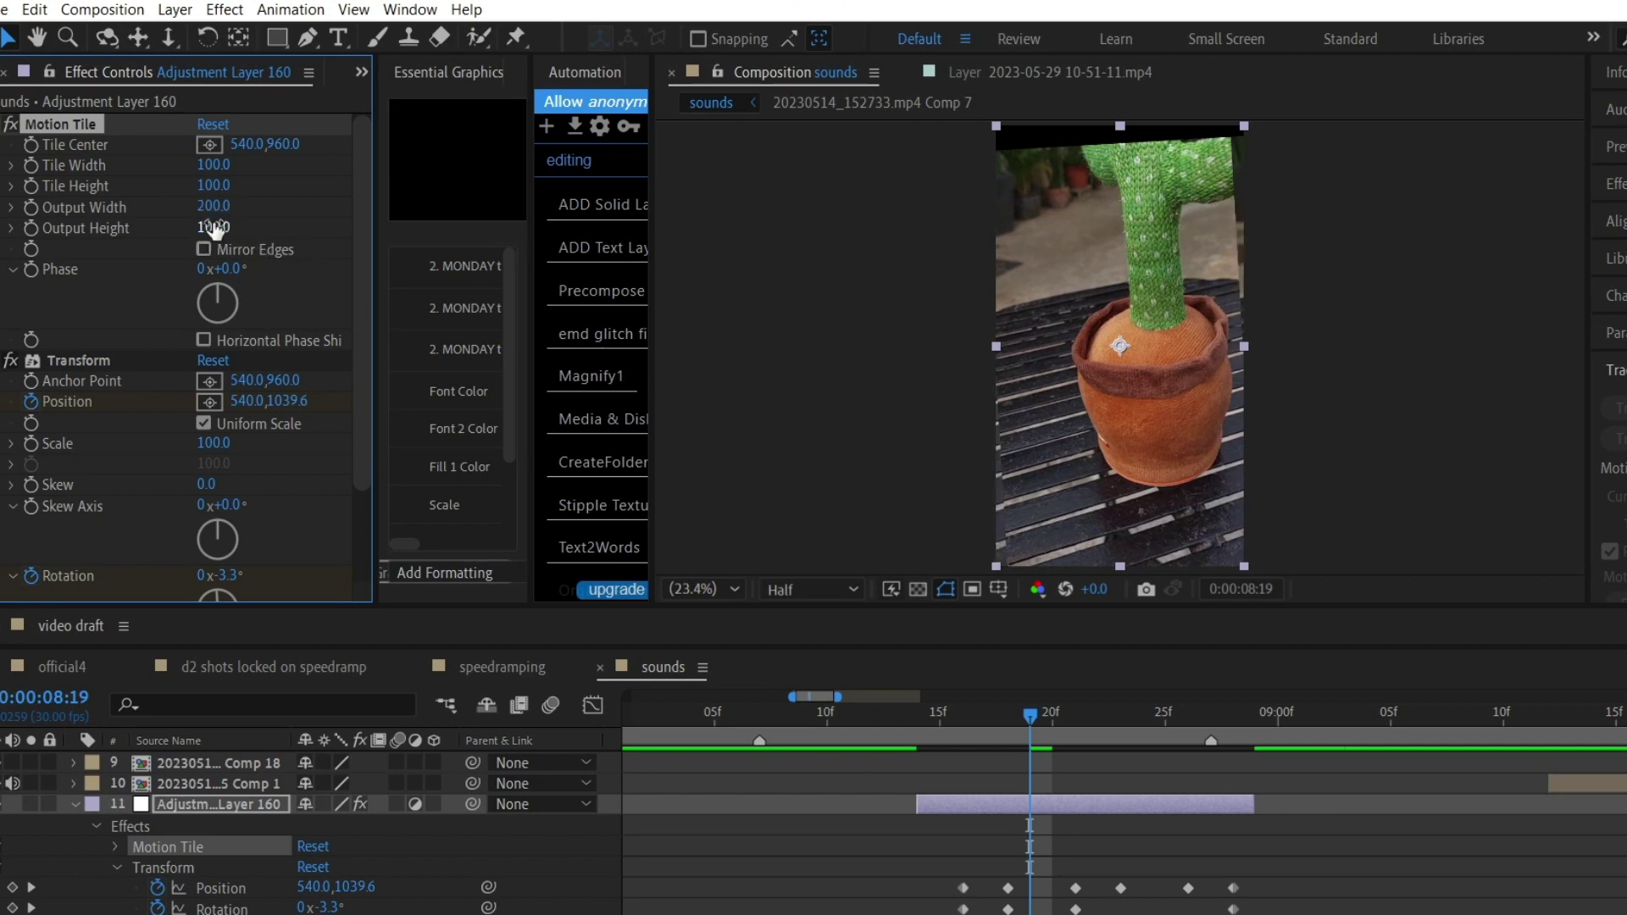
{"action": "left_click", "coordinate": [213, 227]}
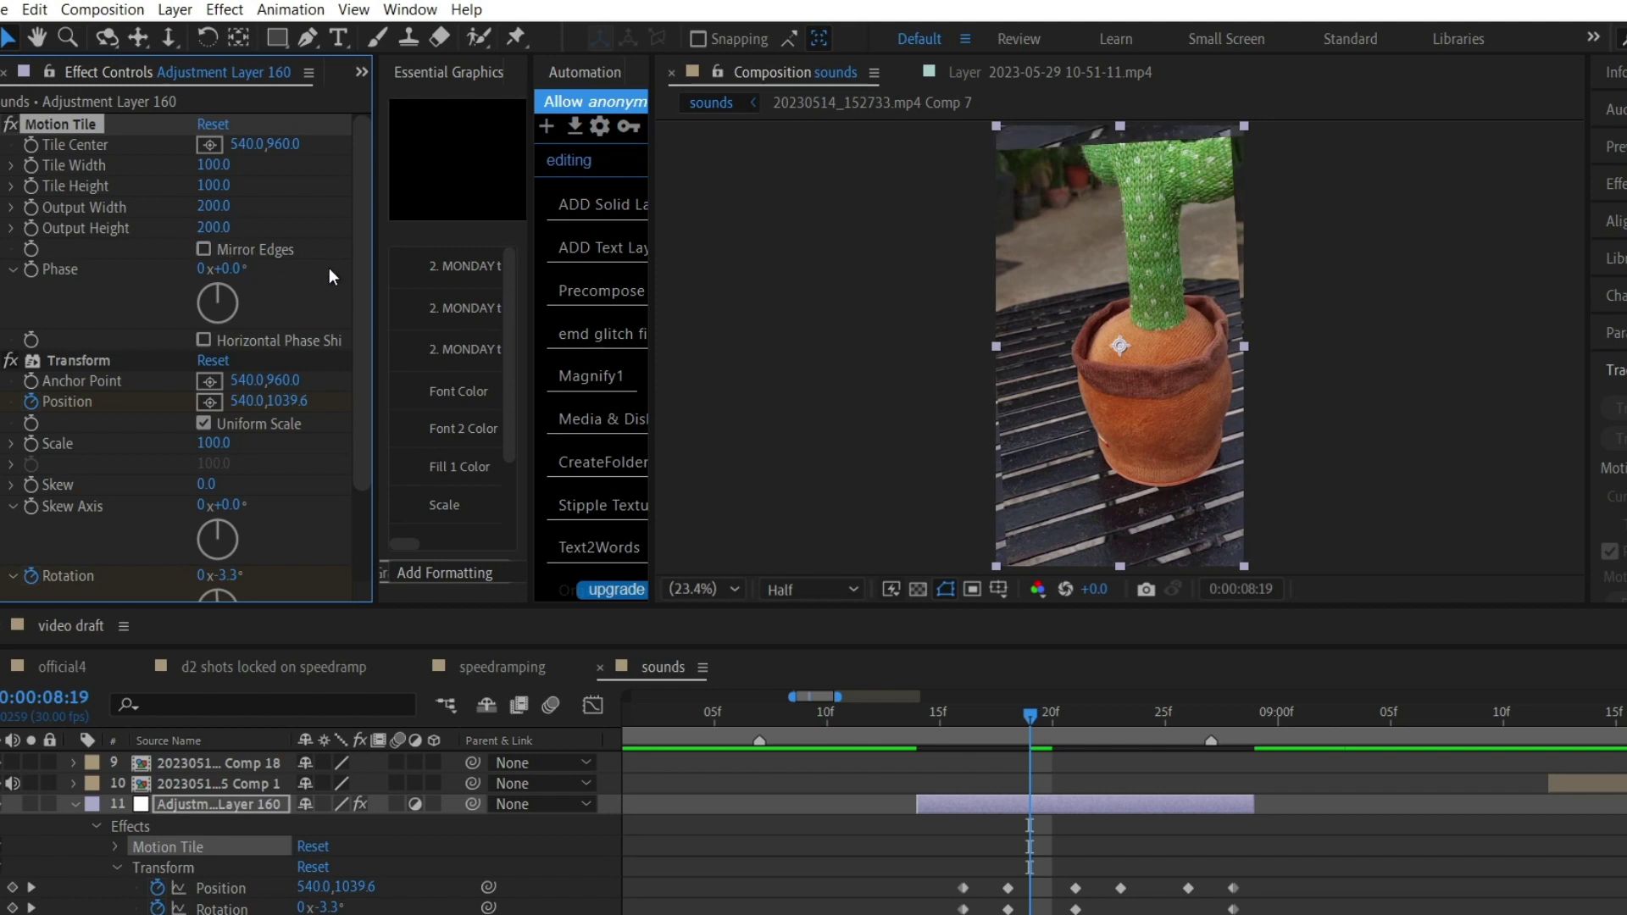
{"action": "left_click", "coordinate": [205, 241]}
{"action": "left_click", "coordinate": [204, 250]}
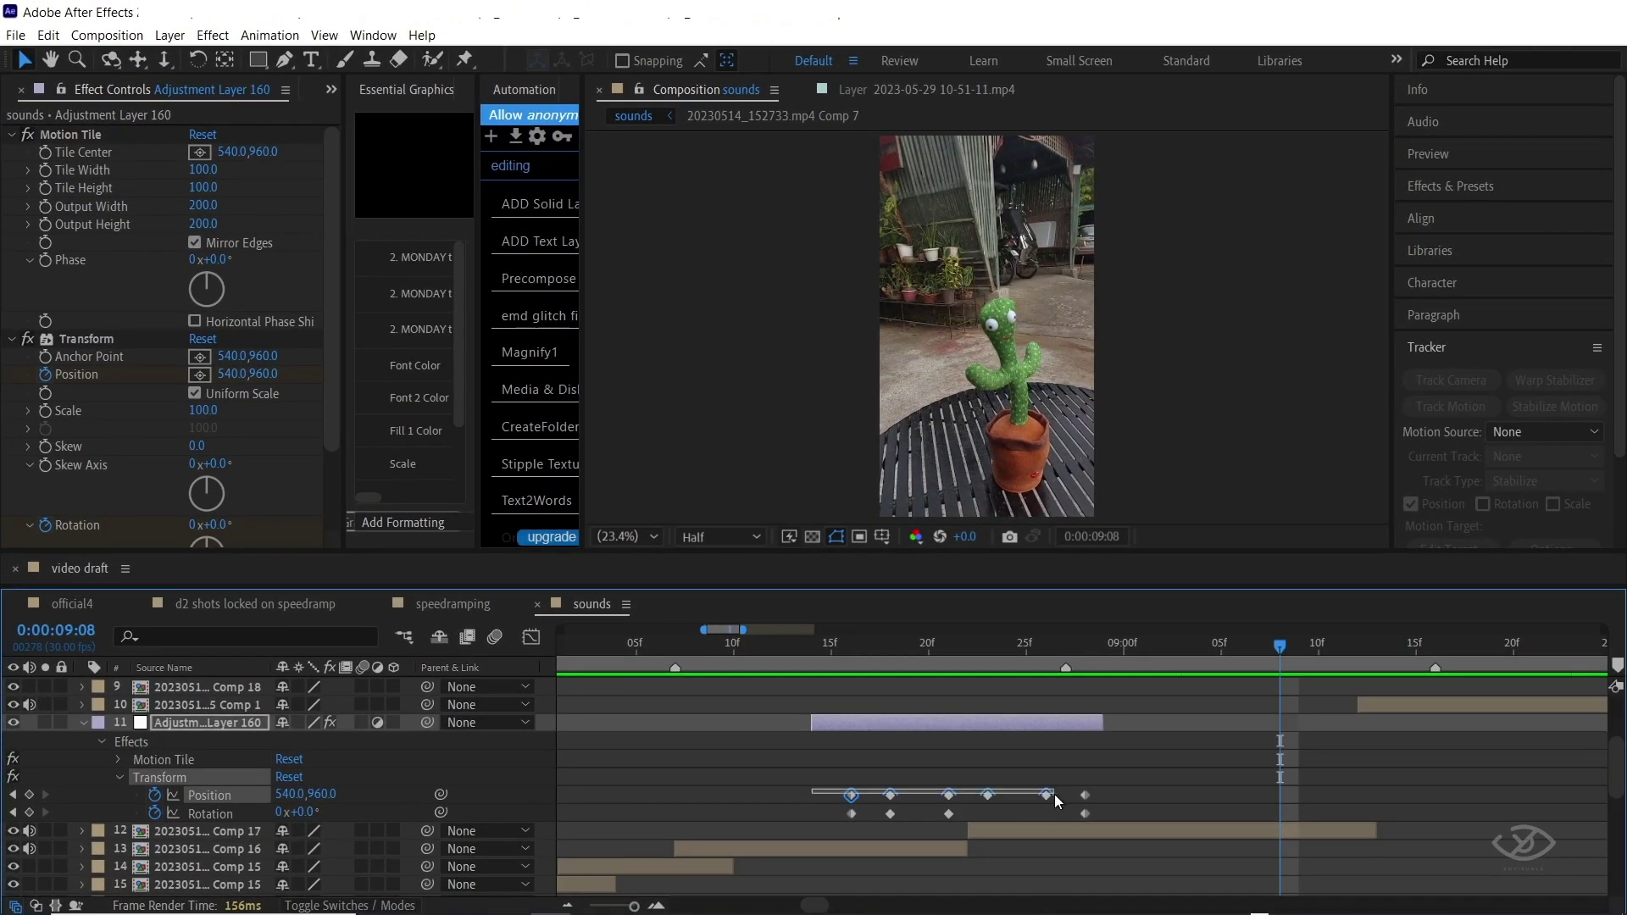
Apply Easy Ease to all of the Transform effect's Position keyframes
{"action": "left_click_drag", "start_coordinate": [1054, 795], "coordinate": [1107, 796]}
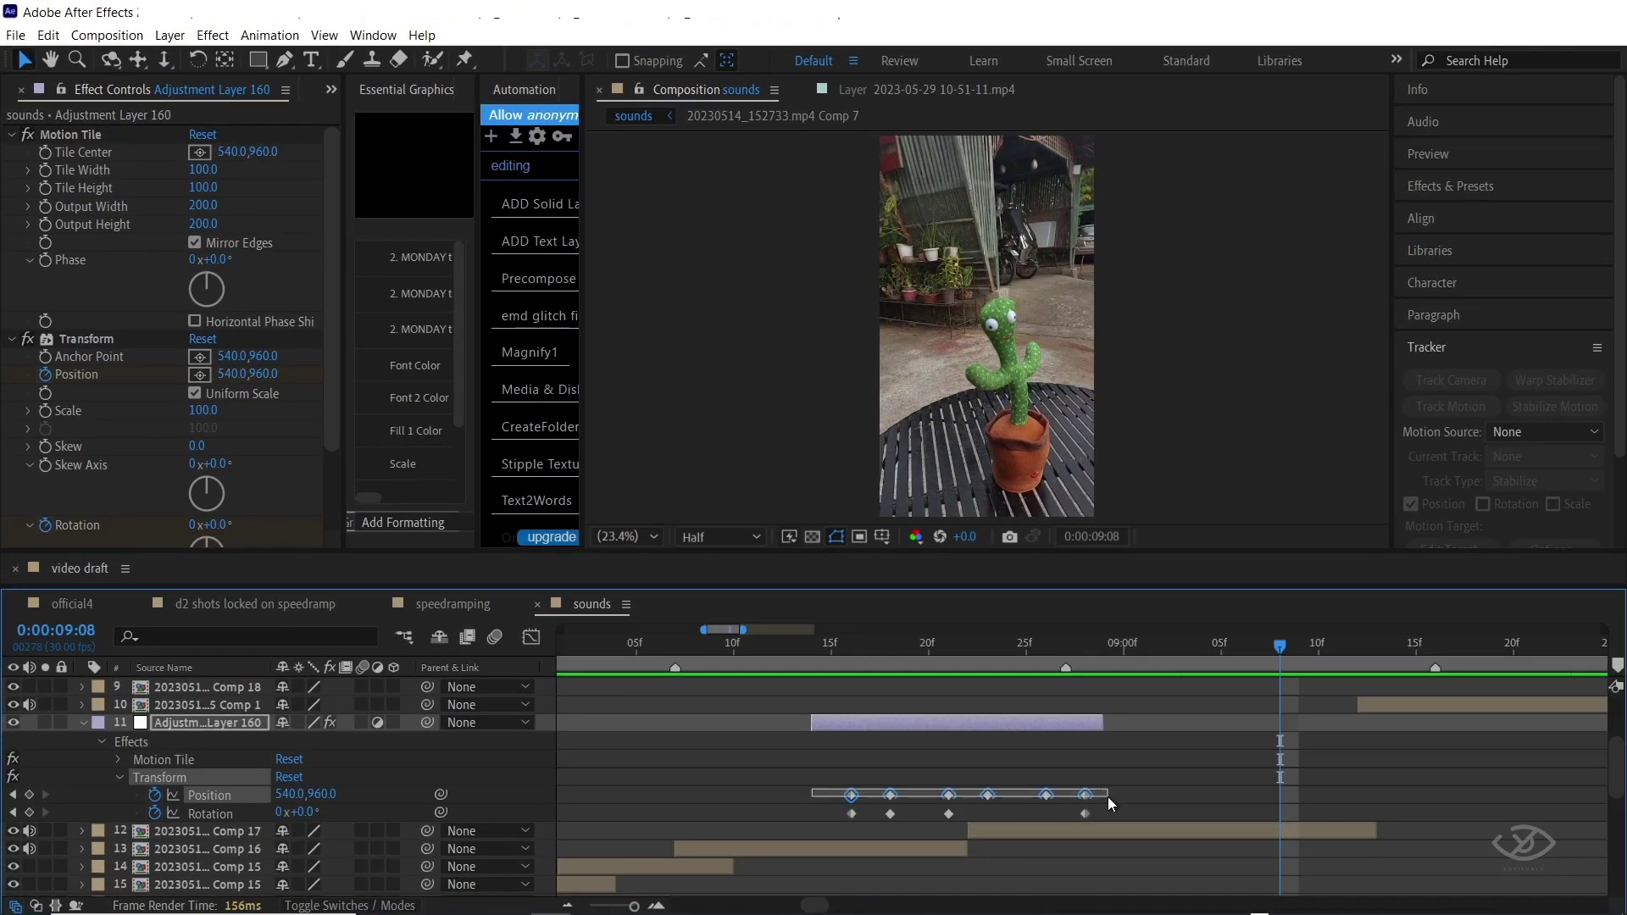
{"action": "right_click", "coordinate": [1086, 795]}
{"action": "mouse_move", "coordinate": [1145, 779]}
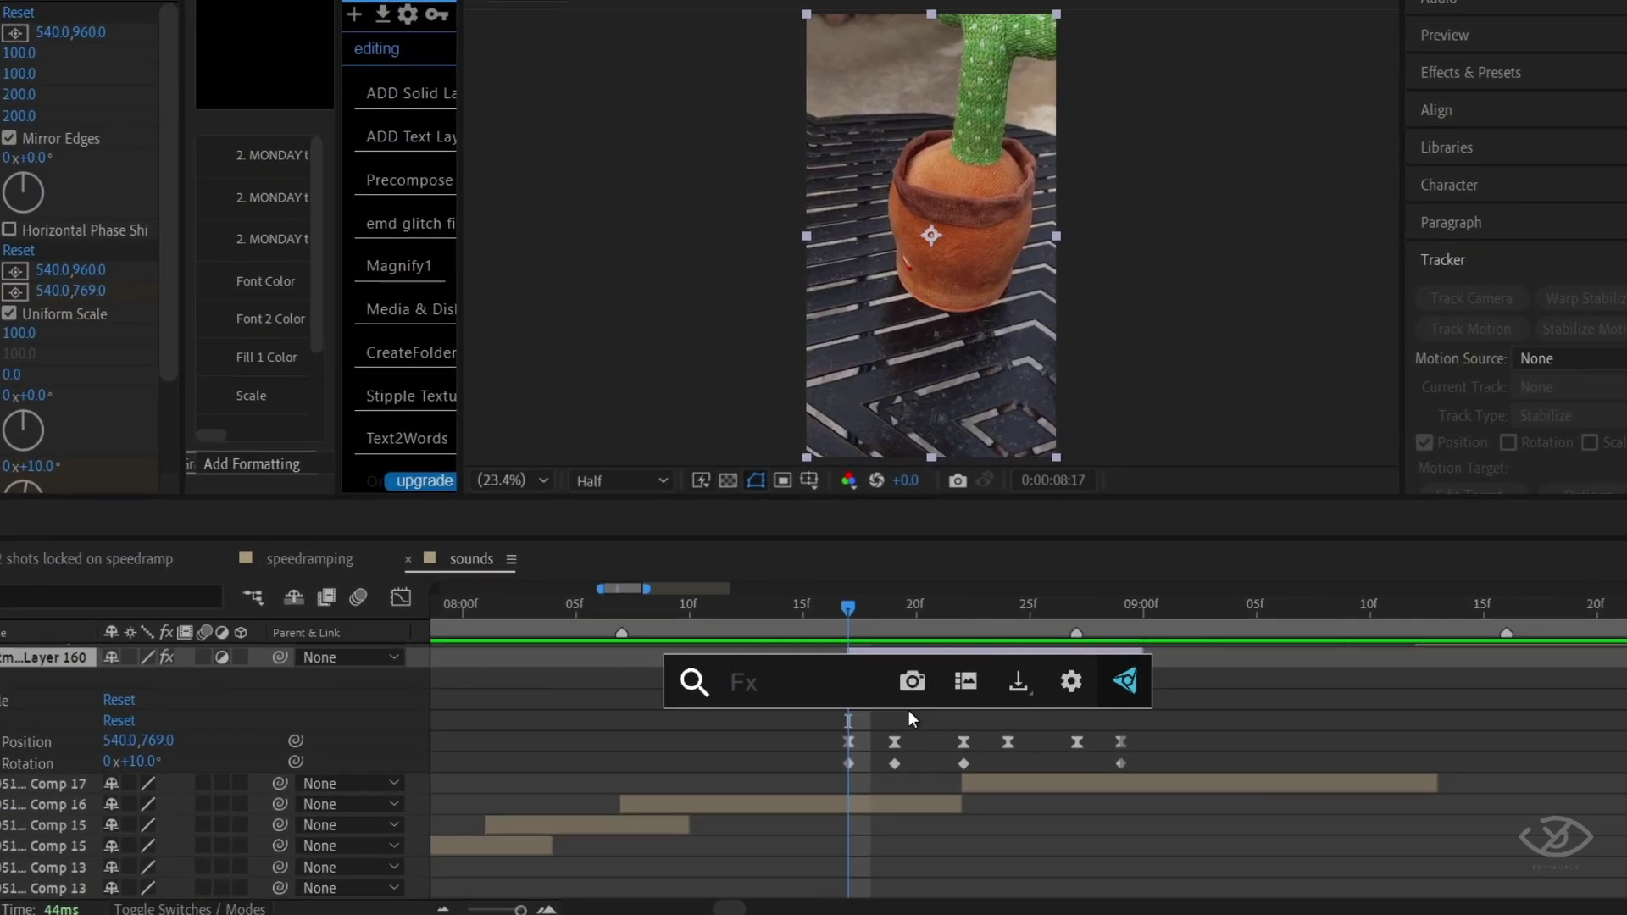
Apply Lumetri Color to the adjustment layer and set starting keyframes for Exposure, Highlights, Shadows and Whites at 0:00:08:17
{"action": "type", "text": "lumet"}
{"action": "left_click", "coordinate": [851, 675]}
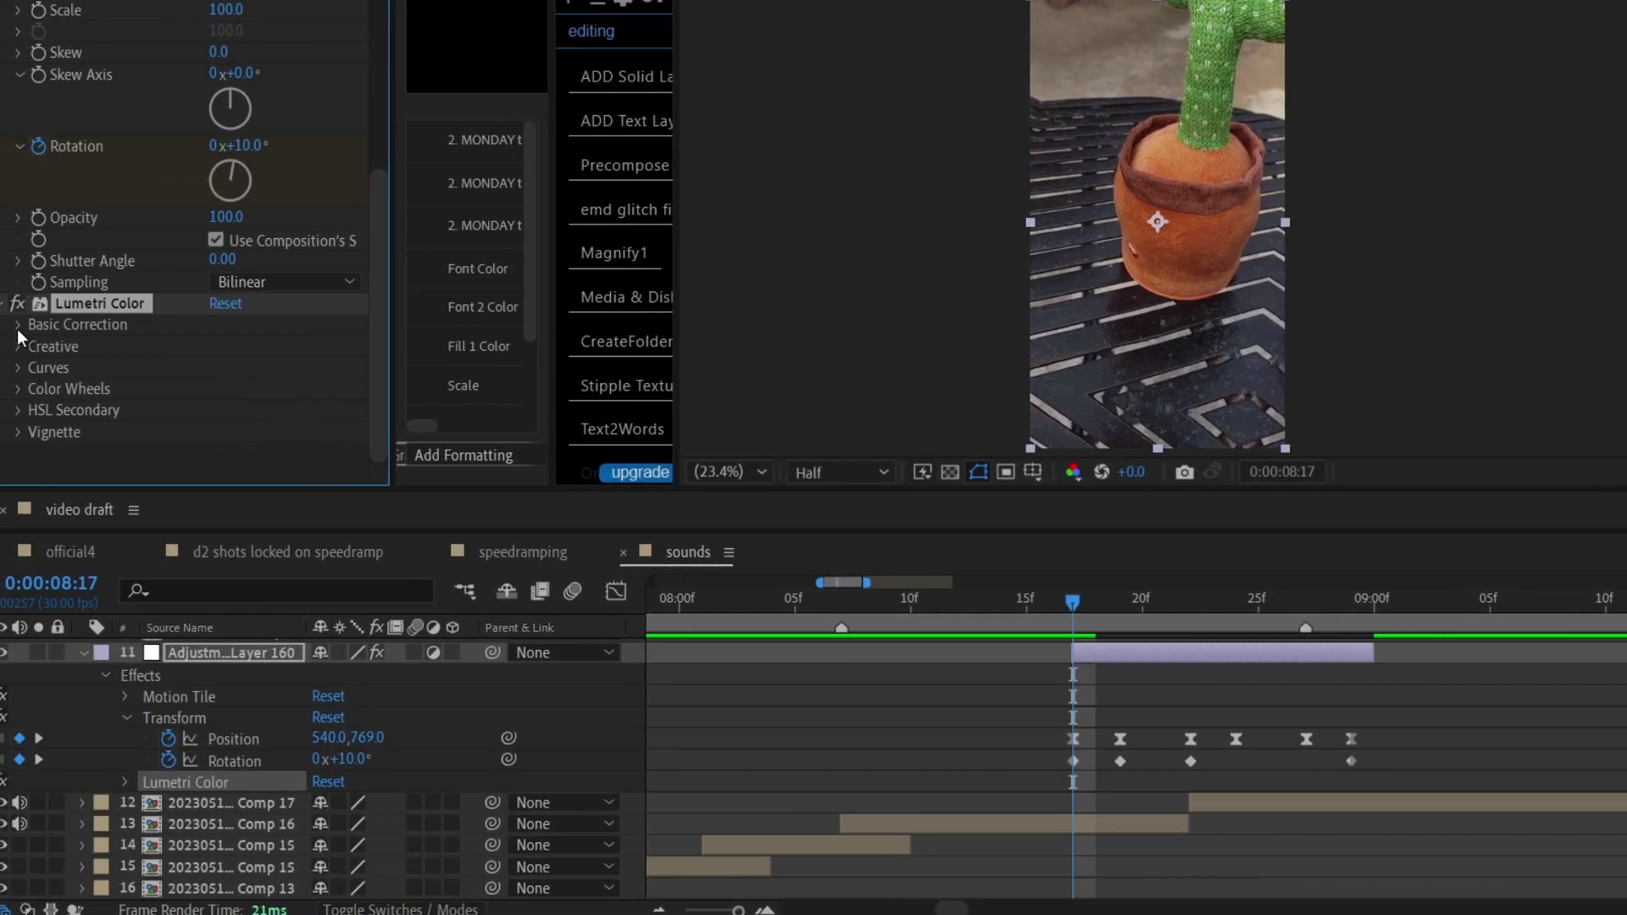
{"action": "left_click", "coordinate": [19, 325]}
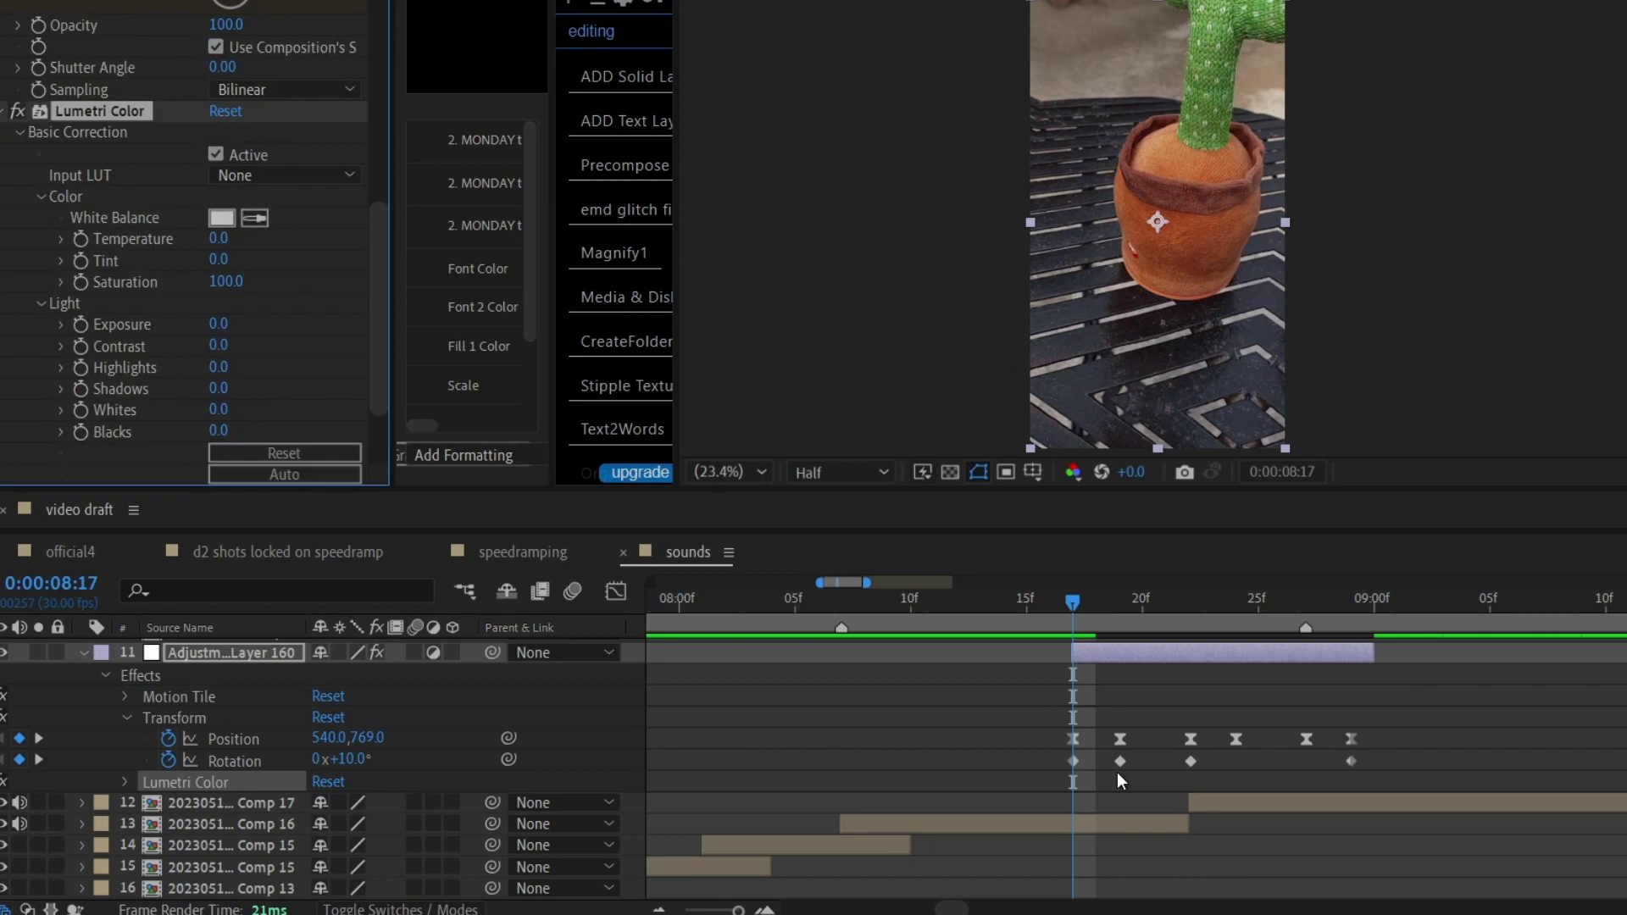
{"action": "left_click", "coordinate": [80, 388]}
{"action": "left_click", "coordinate": [80, 410]}
{"action": "key", "text": "u"}
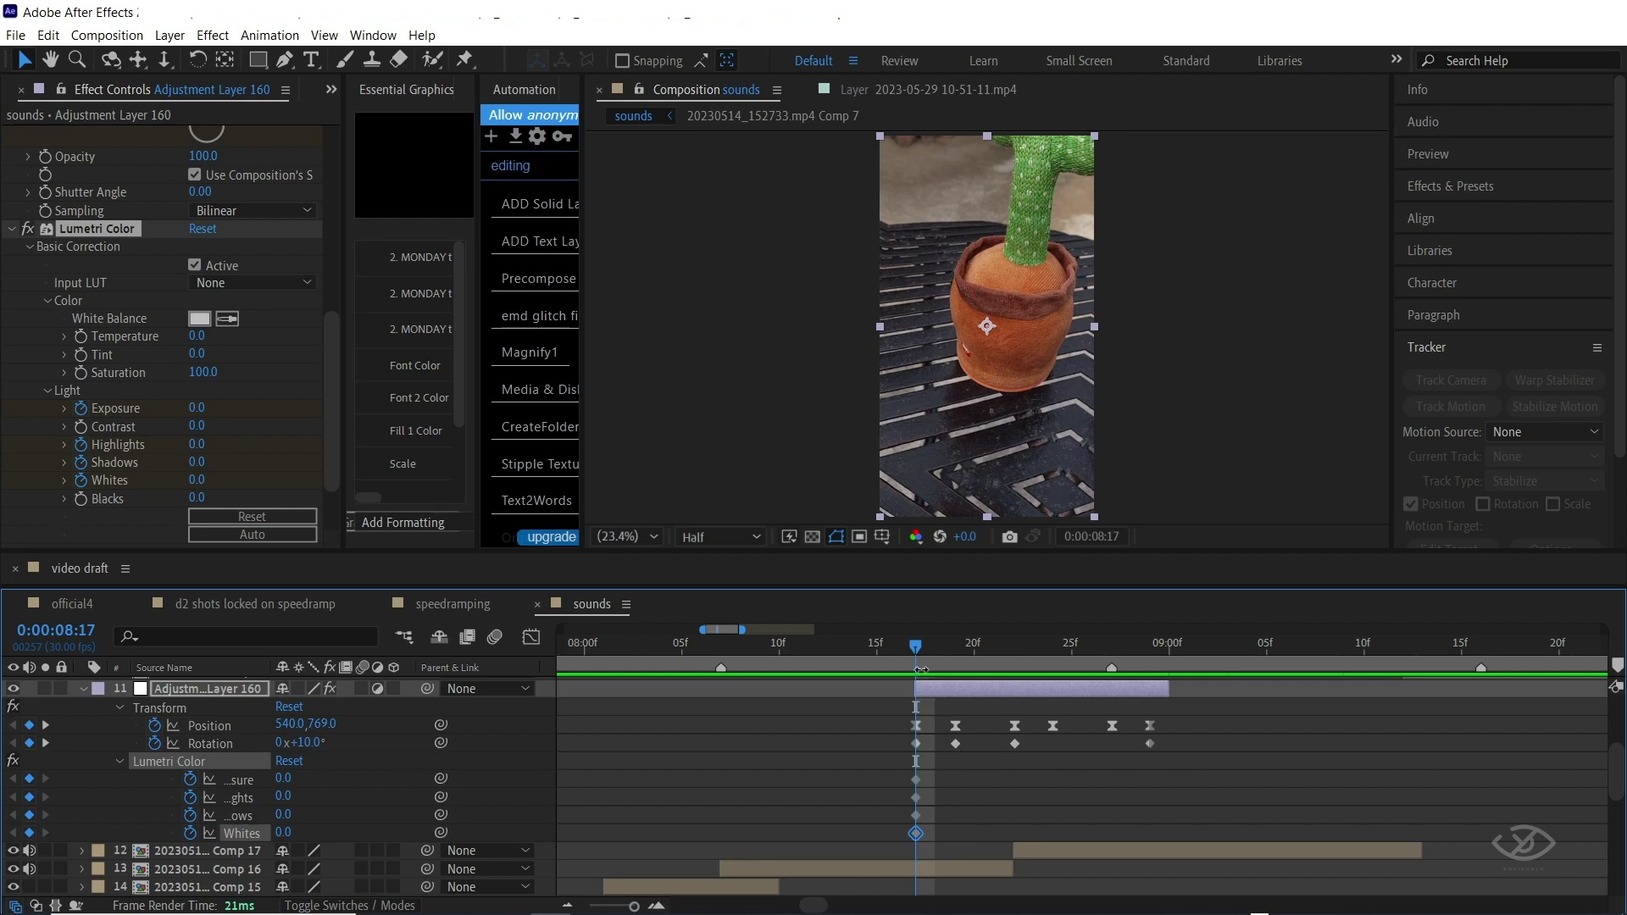
Keyframe a Lumetri flash at 0:00:08:19 with Exposure 1.6, Highlights 36, Shadows 15 and Whites 150
{"action": "key", "text": "Page_Down"}
{"action": "key", "text": "Page_Down"}
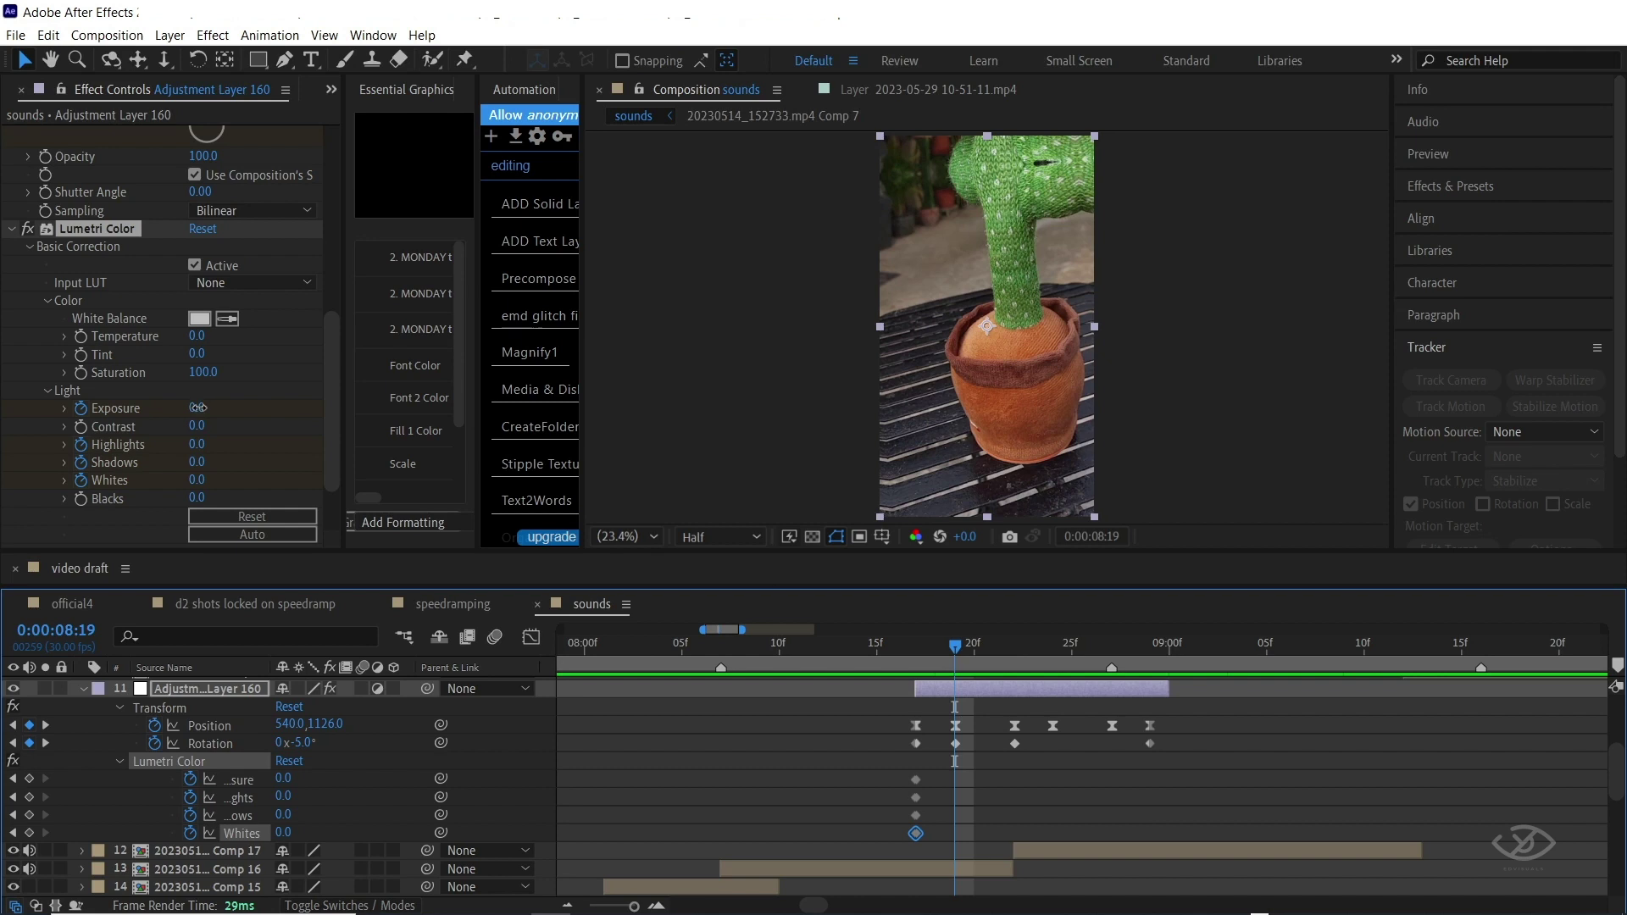
{"action": "left_click_drag", "start_coordinate": [198, 408], "coordinate": [339, 480]}
Copy the four starting Lumetri Color keyframes and paste them at 0:00:08:25
{"action": "left_click_drag", "start_coordinate": [898, 774], "coordinate": [931, 839]}
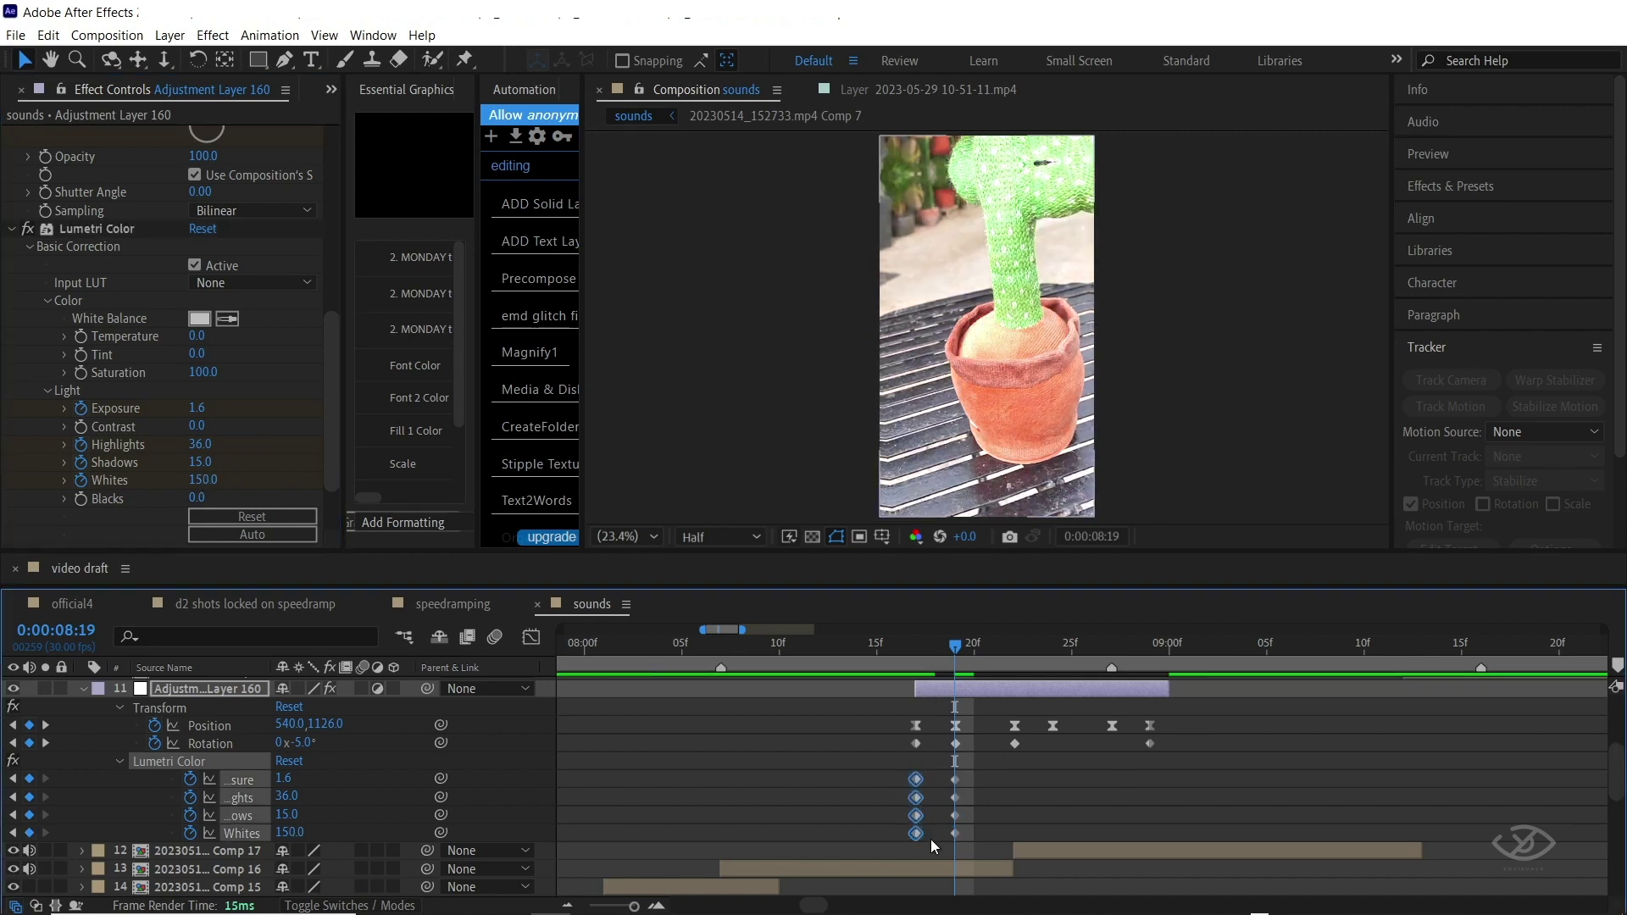
{"action": "left_click", "coordinate": [49, 35]}
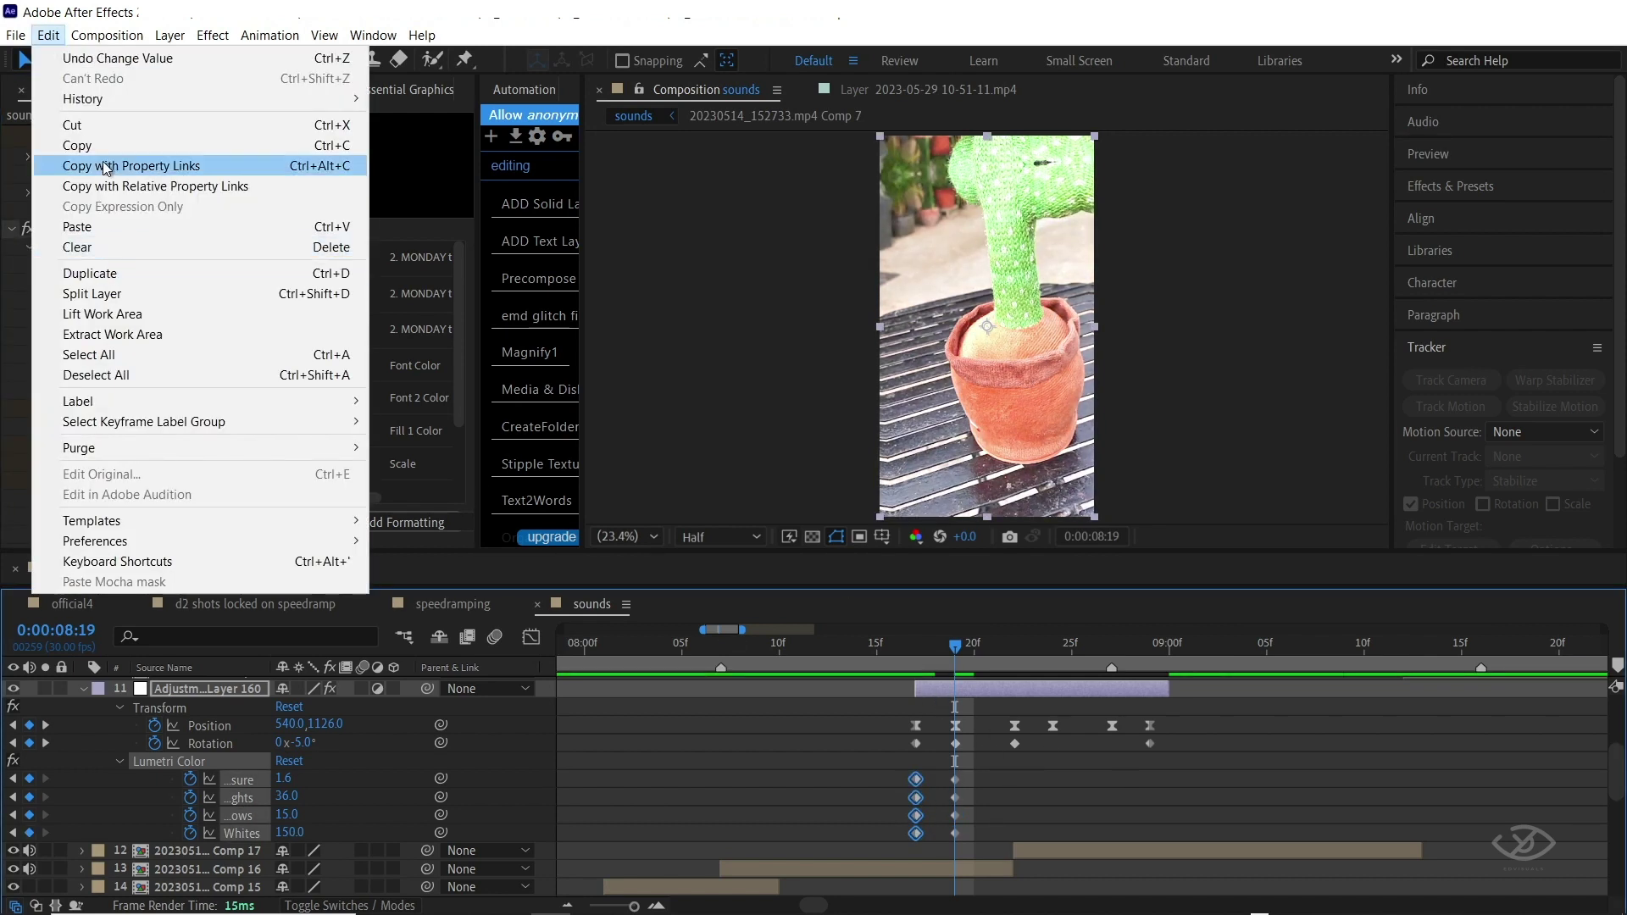
{"action": "left_click", "coordinate": [76, 145]}
{"action": "left_click_drag", "start_coordinate": [967, 647], "coordinate": [1063, 663]}
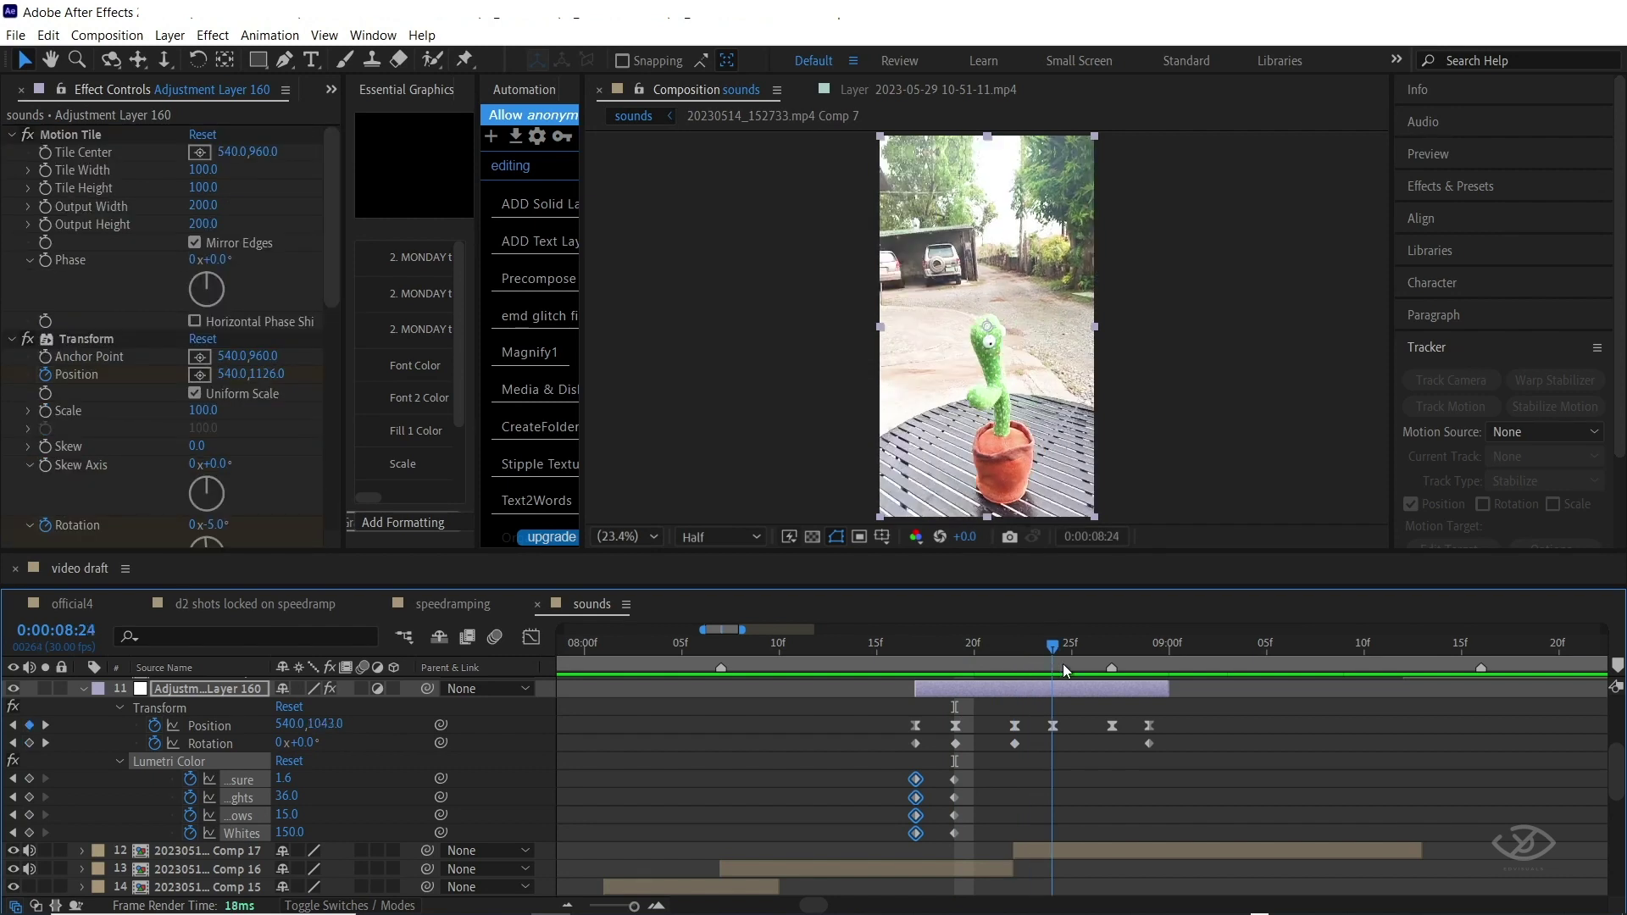
{"action": "left_click", "coordinate": [48, 34]}
{"action": "left_click", "coordinate": [176, 245]}
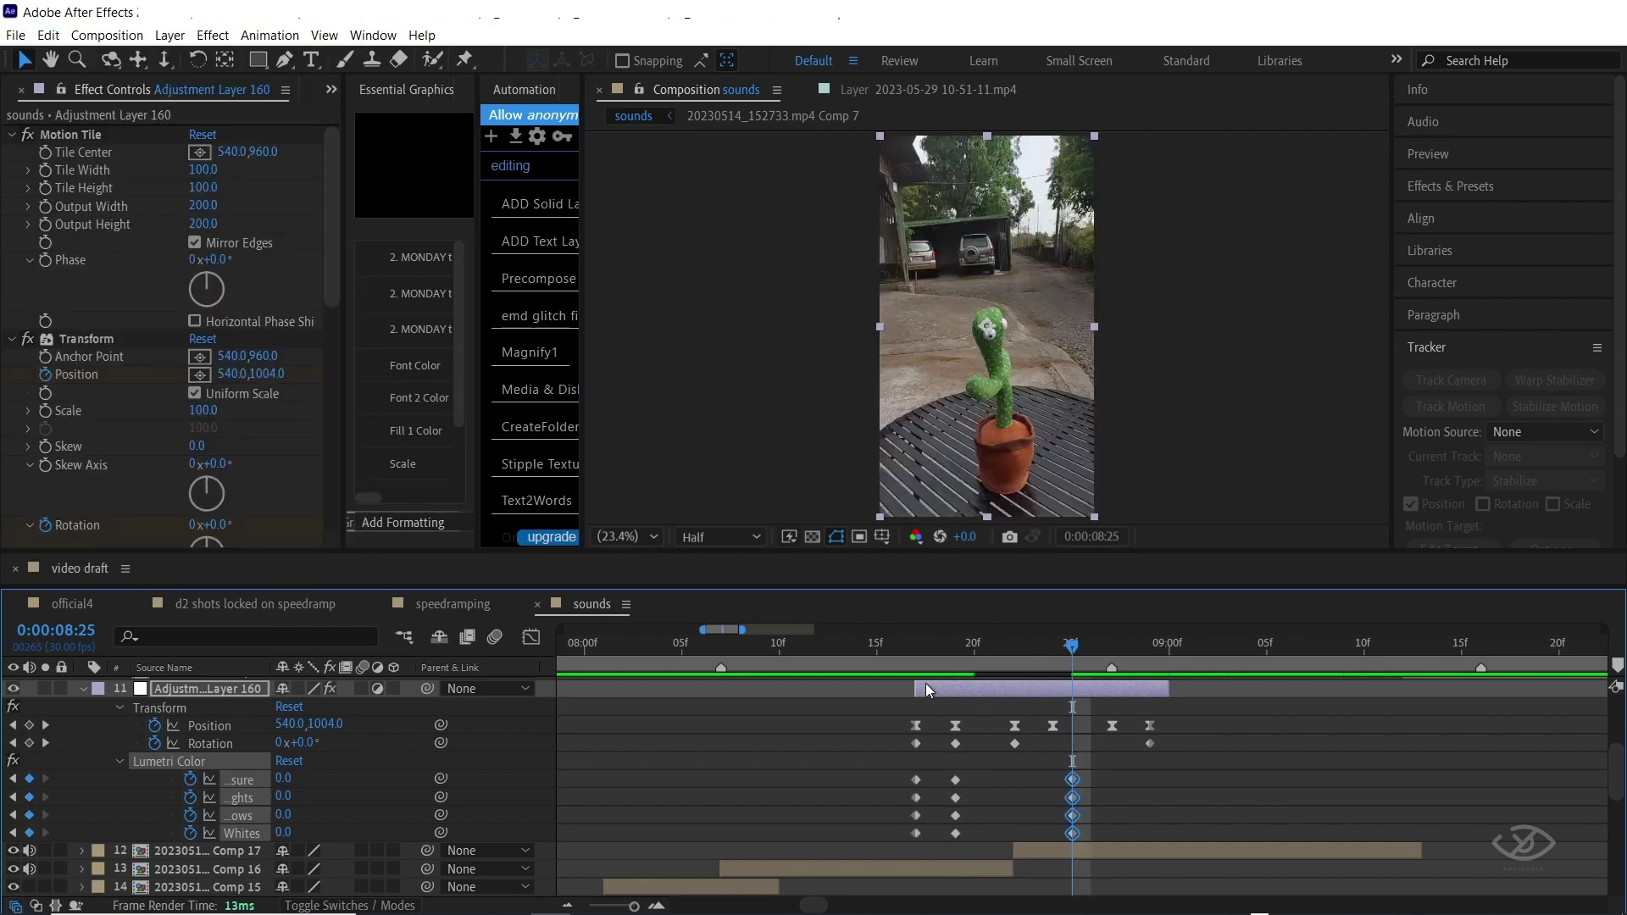
Apply Easy Ease to all Lumetri Color keyframes and preview the transition from 0:00:08:02
{"action": "left_click_drag", "start_coordinate": [877, 767], "coordinate": [1092, 845]}
{"action": "right_click", "coordinate": [1073, 833]}
{"action": "mouse_move", "coordinate": [1180, 816]}
{"action": "left_click", "coordinate": [848, 696]}
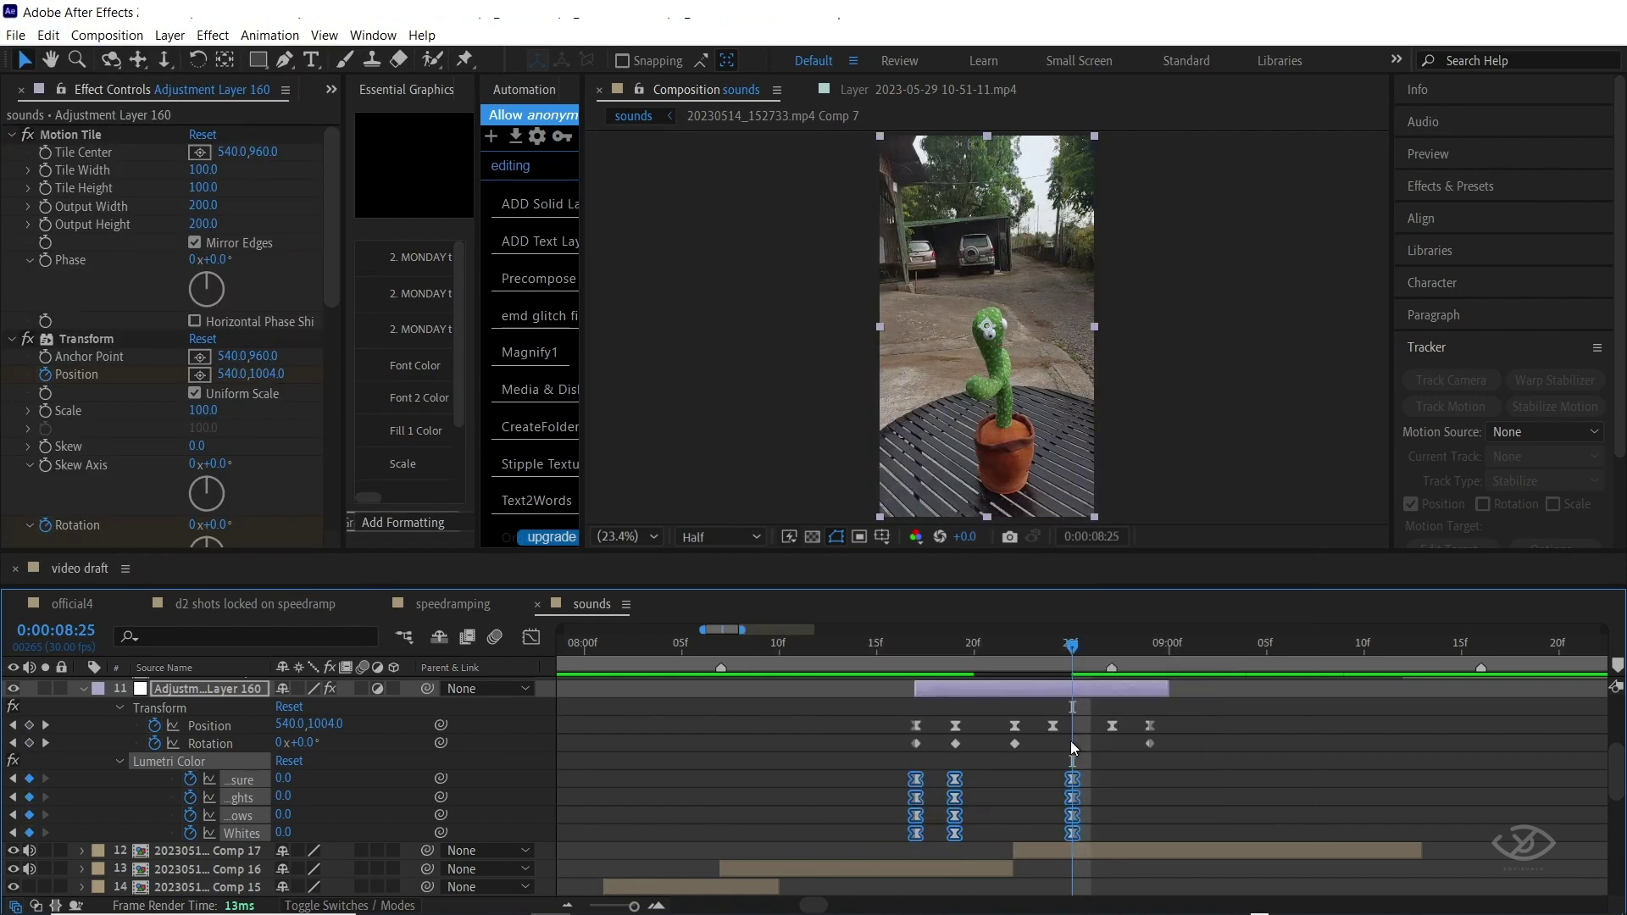
{"action": "left_click", "coordinate": [623, 646]}
{"action": "key", "text": "space"}
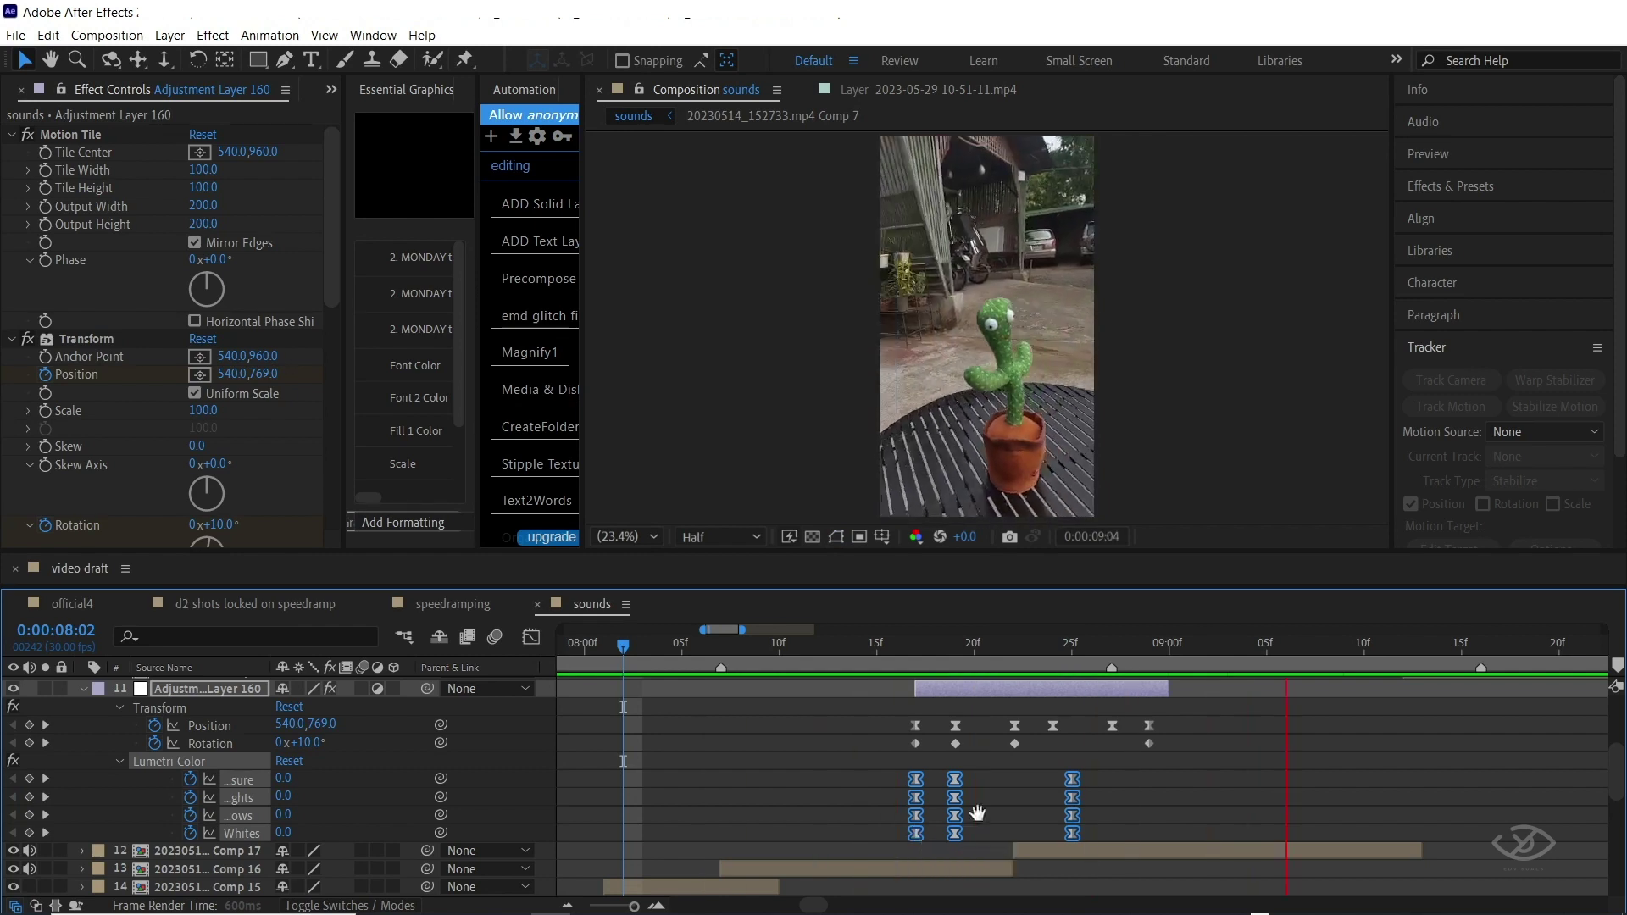
Apply the CC Force Motion Blur effect to the adjustment layer over the cut
{"action": "key", "text": "ctrl+space"}
{"action": "type", "text": "force"}
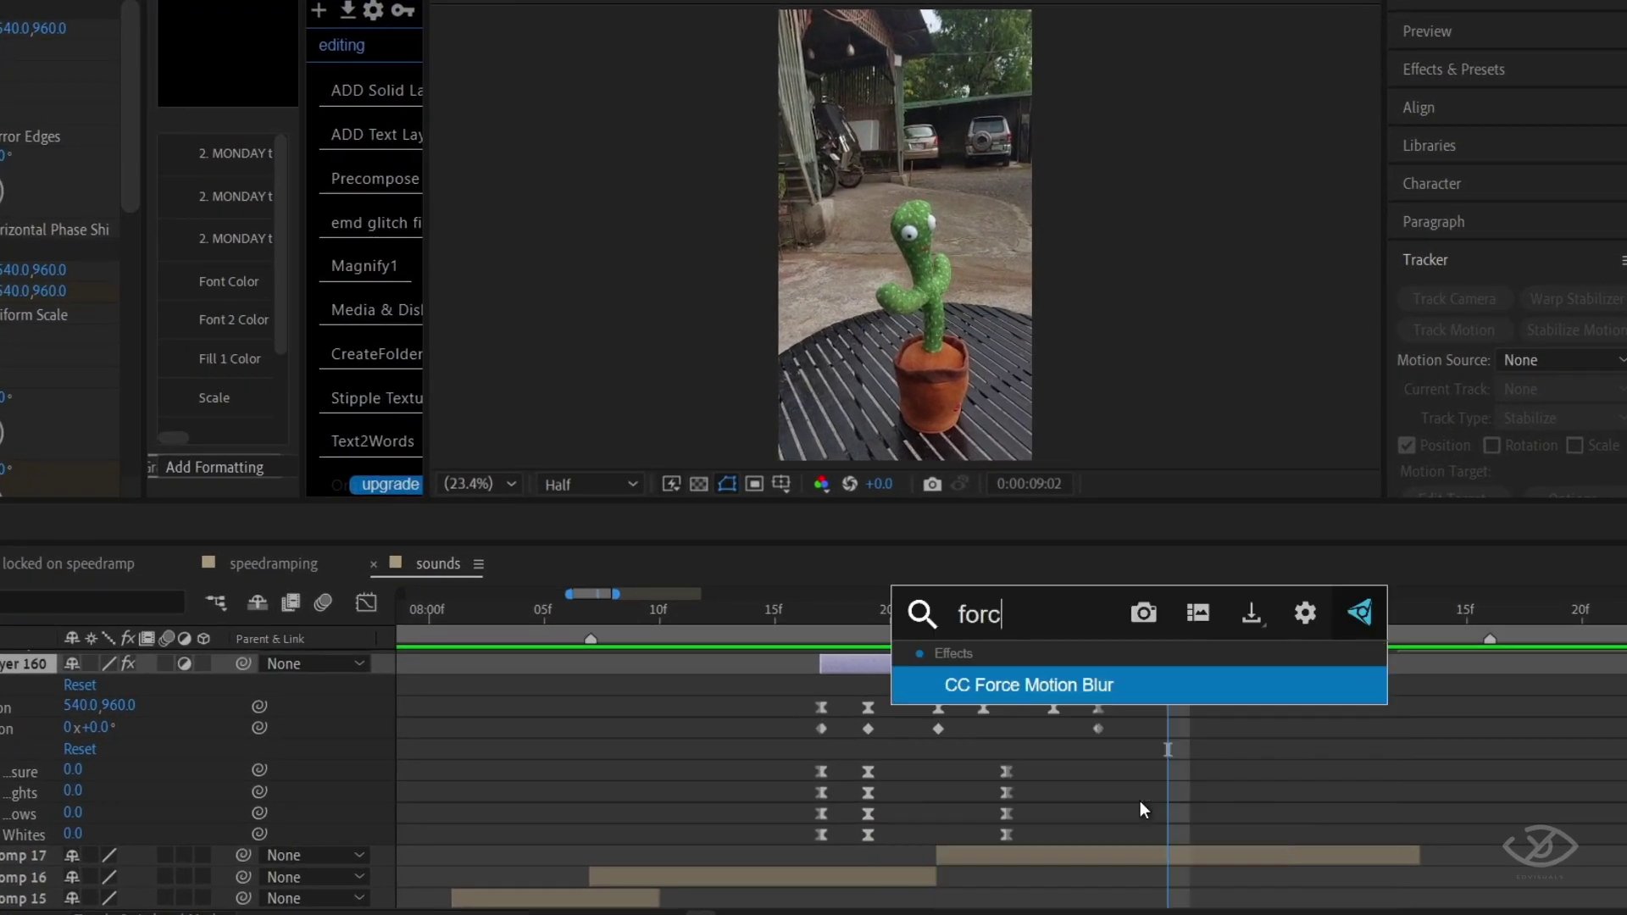
{"action": "left_click", "coordinate": [1054, 683]}
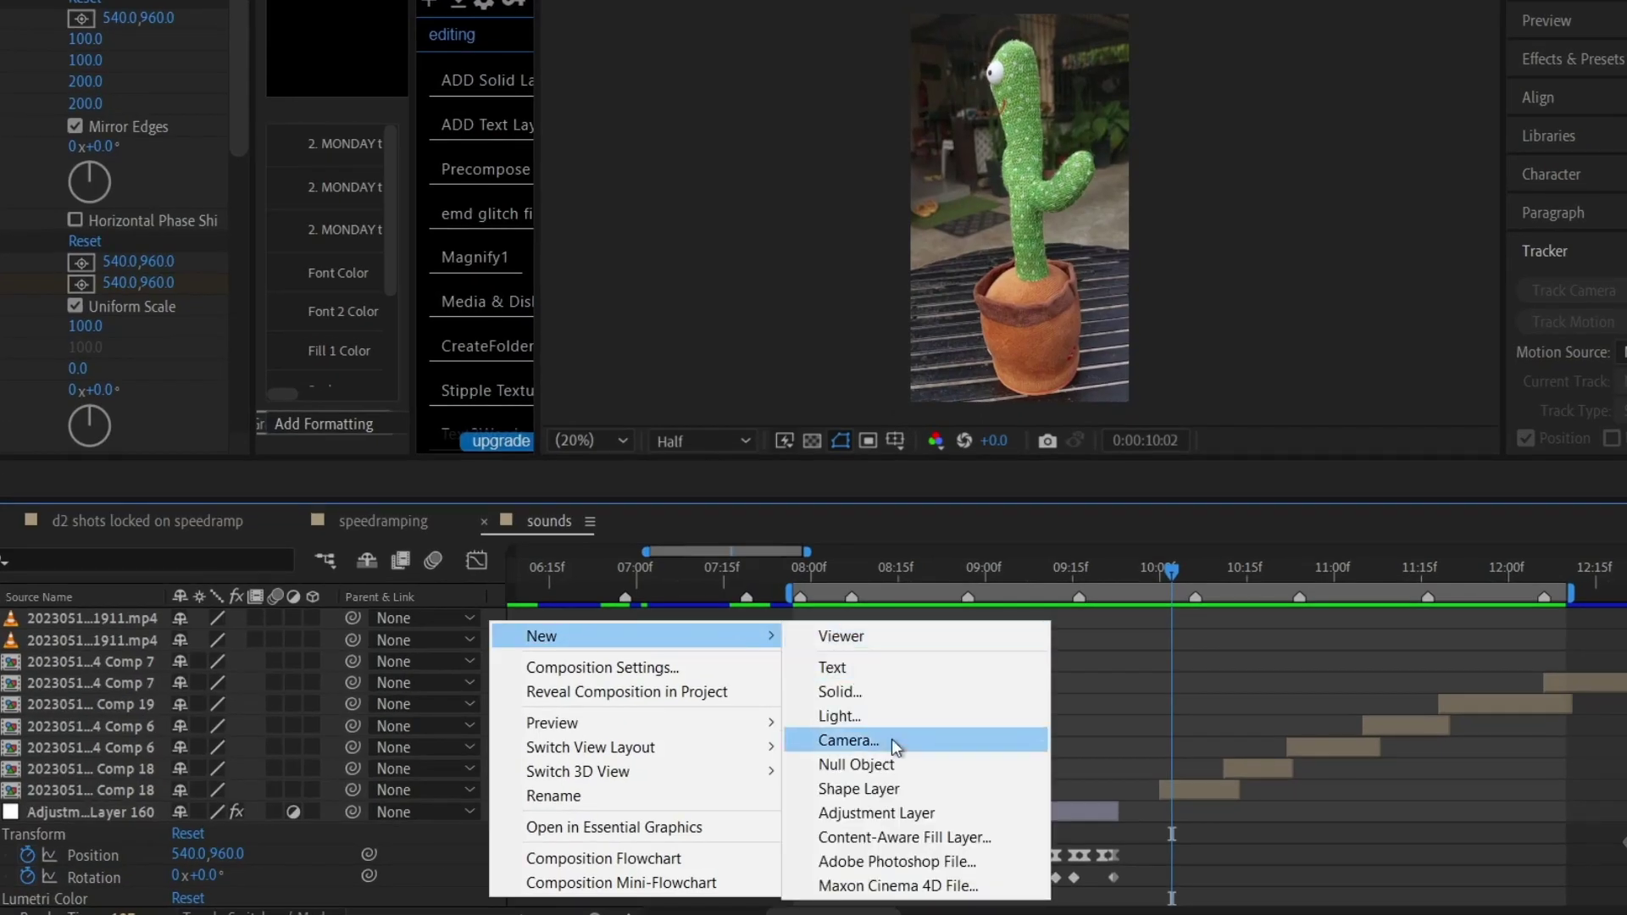
Create a new adjustment layer above all other layers and name it blur
{"action": "left_click", "coordinate": [888, 817]}
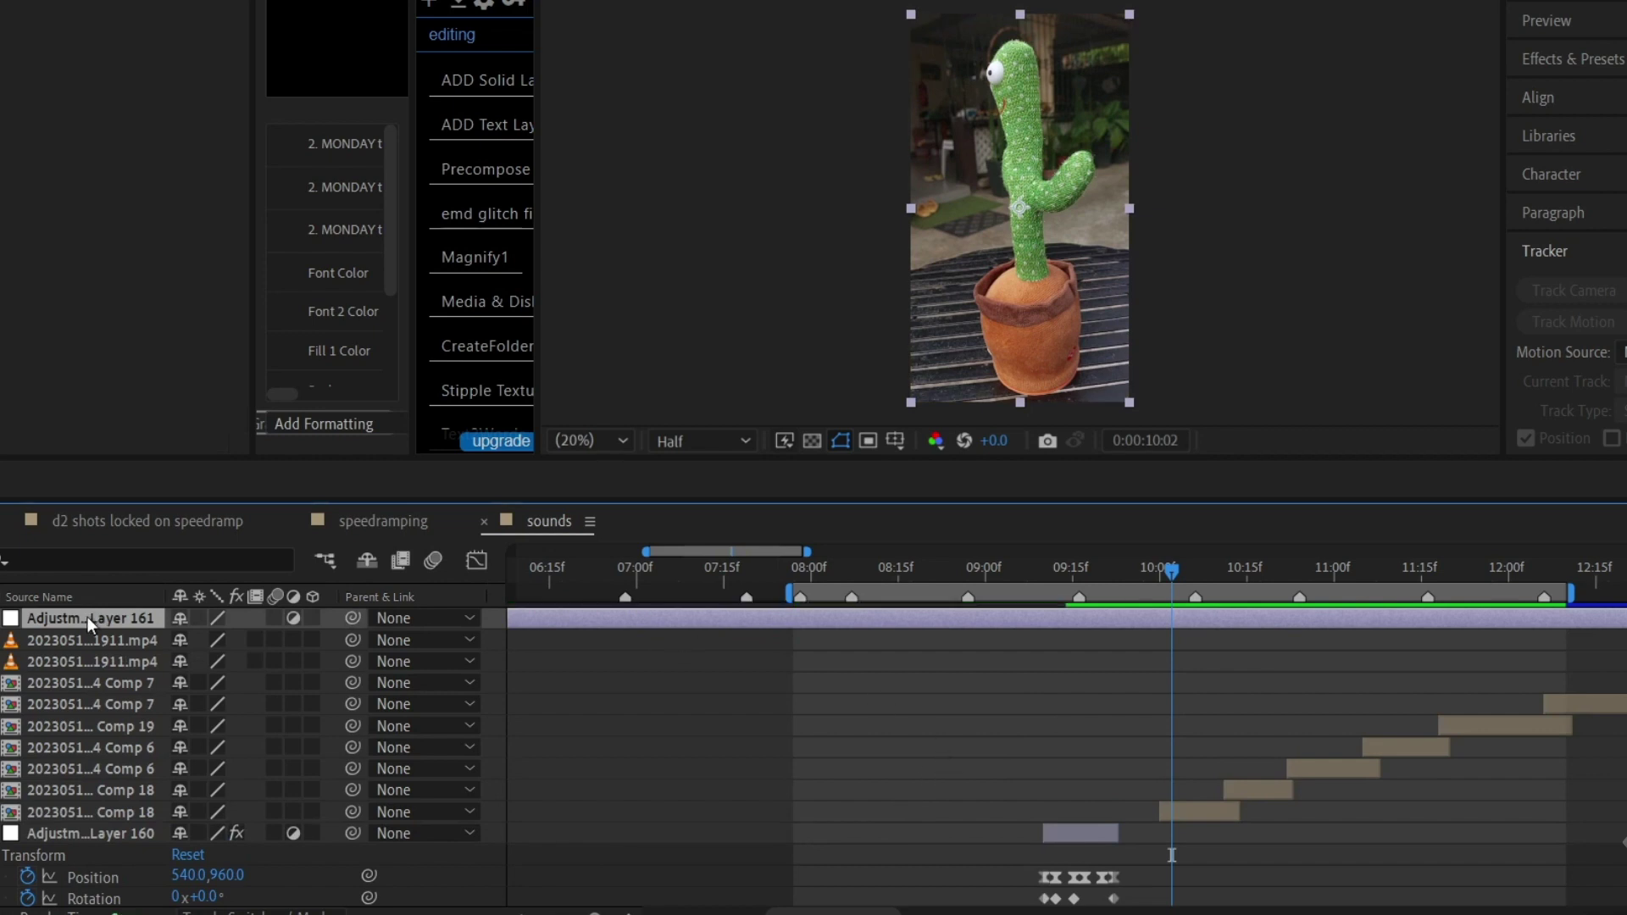
{"action": "key", "text": "Return"}
{"action": "type", "text": "b"}
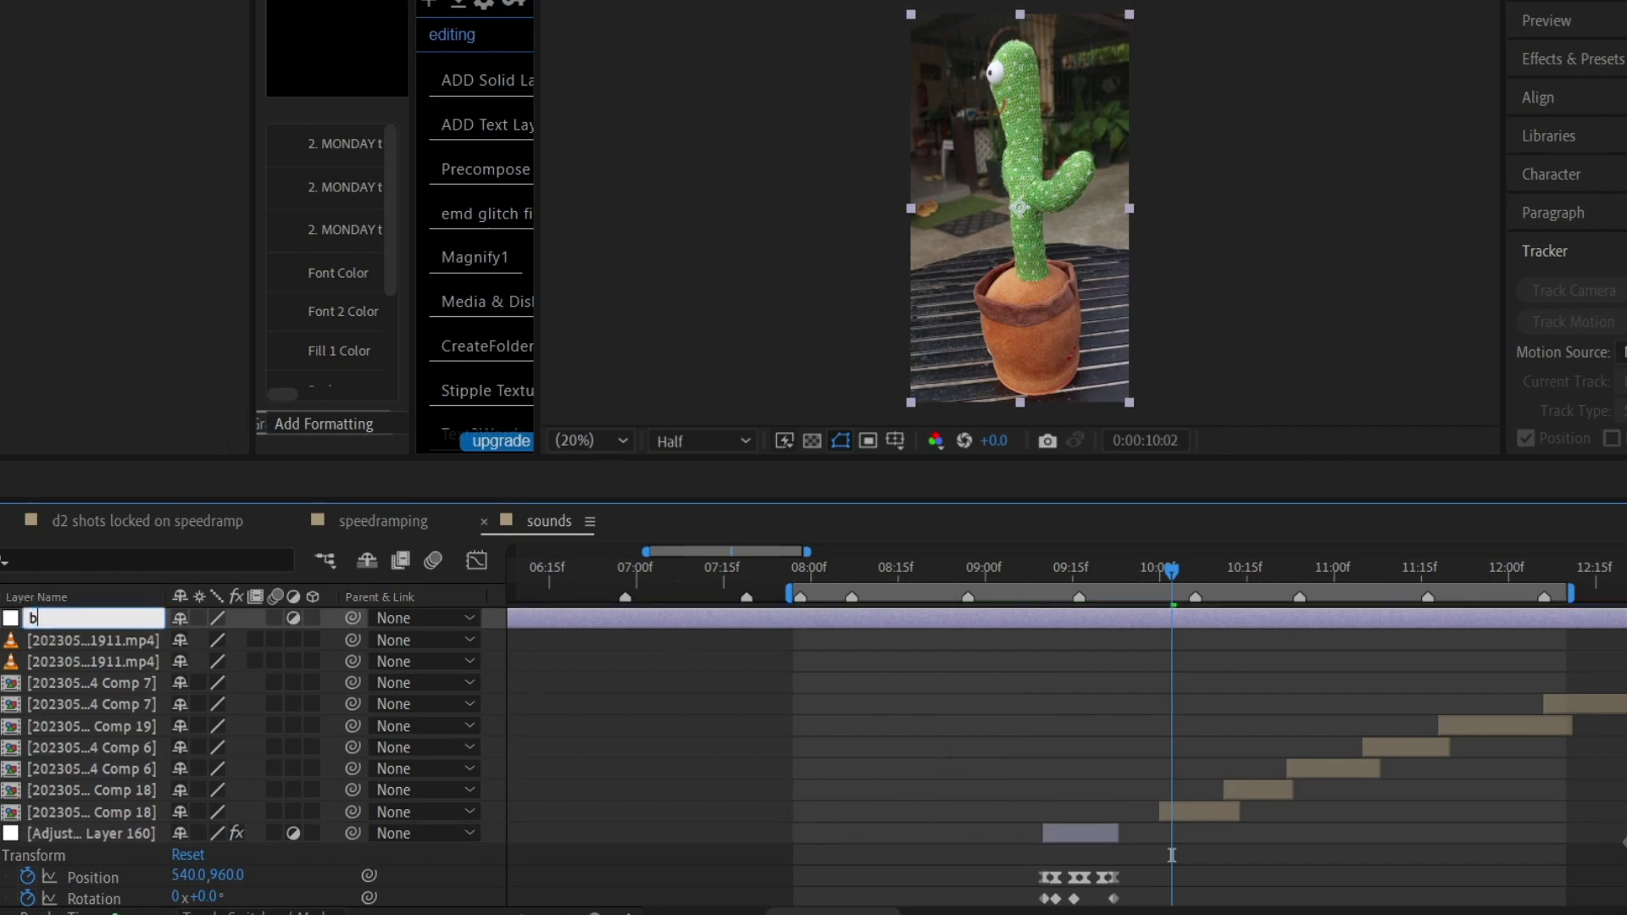
{"action": "type", "text": "lur"}
{"action": "key", "text": "Return"}
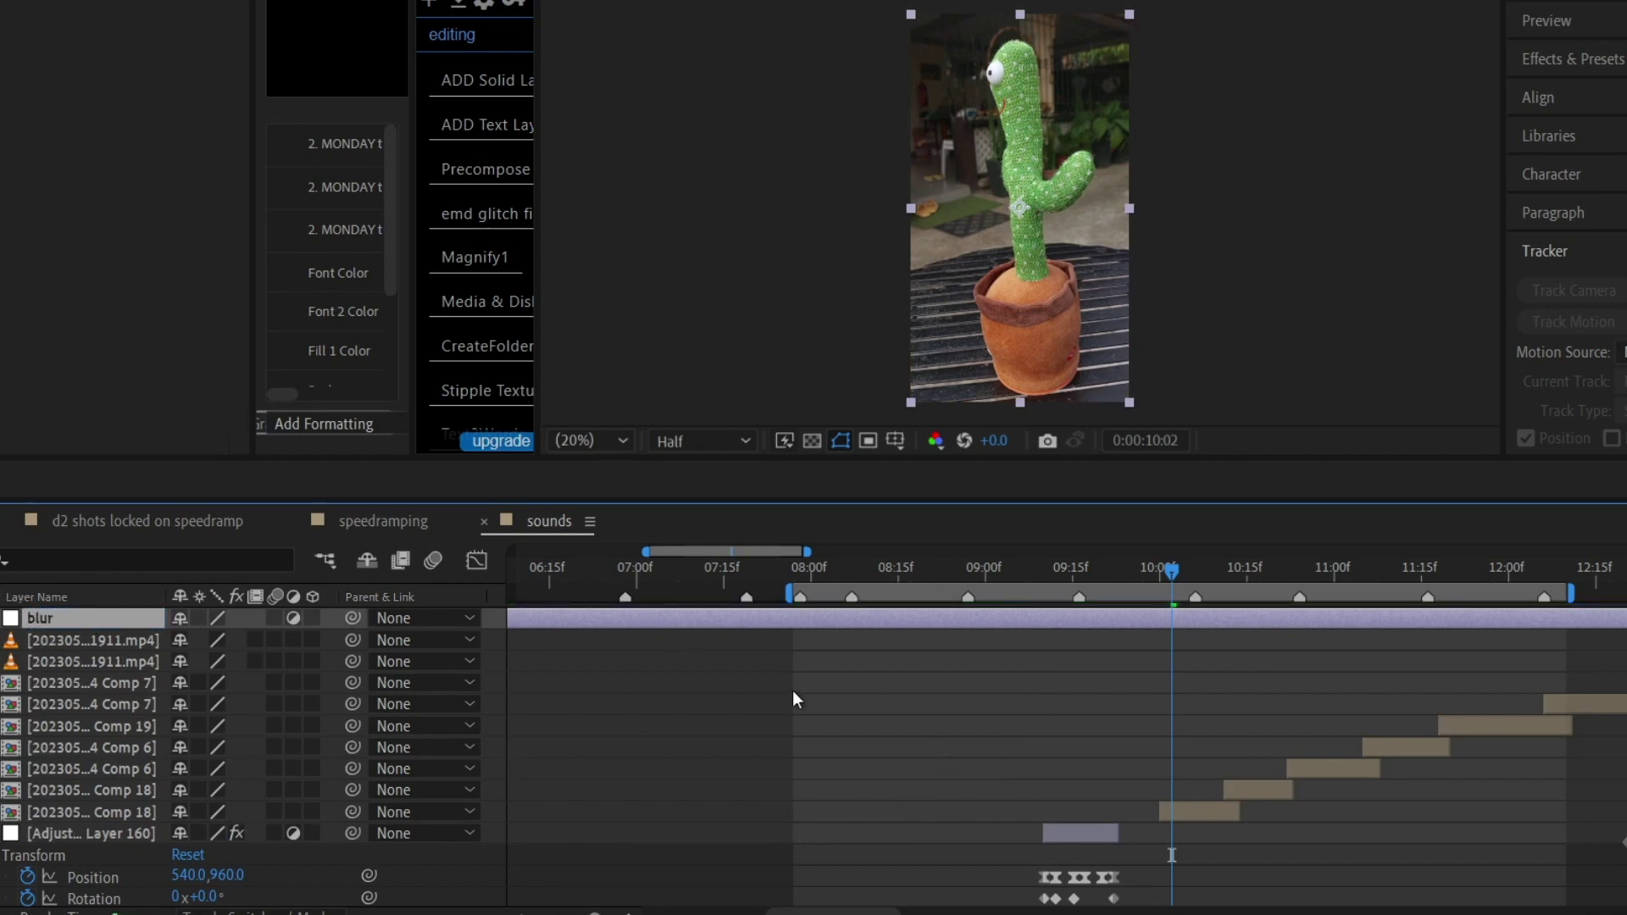
Apply CC Force Motion Blur to the blur layer, set Motion Blur Samples to 20, and preview from the start
{"action": "key", "text": "ctrl+space"}
{"action": "type", "text": "forc"}
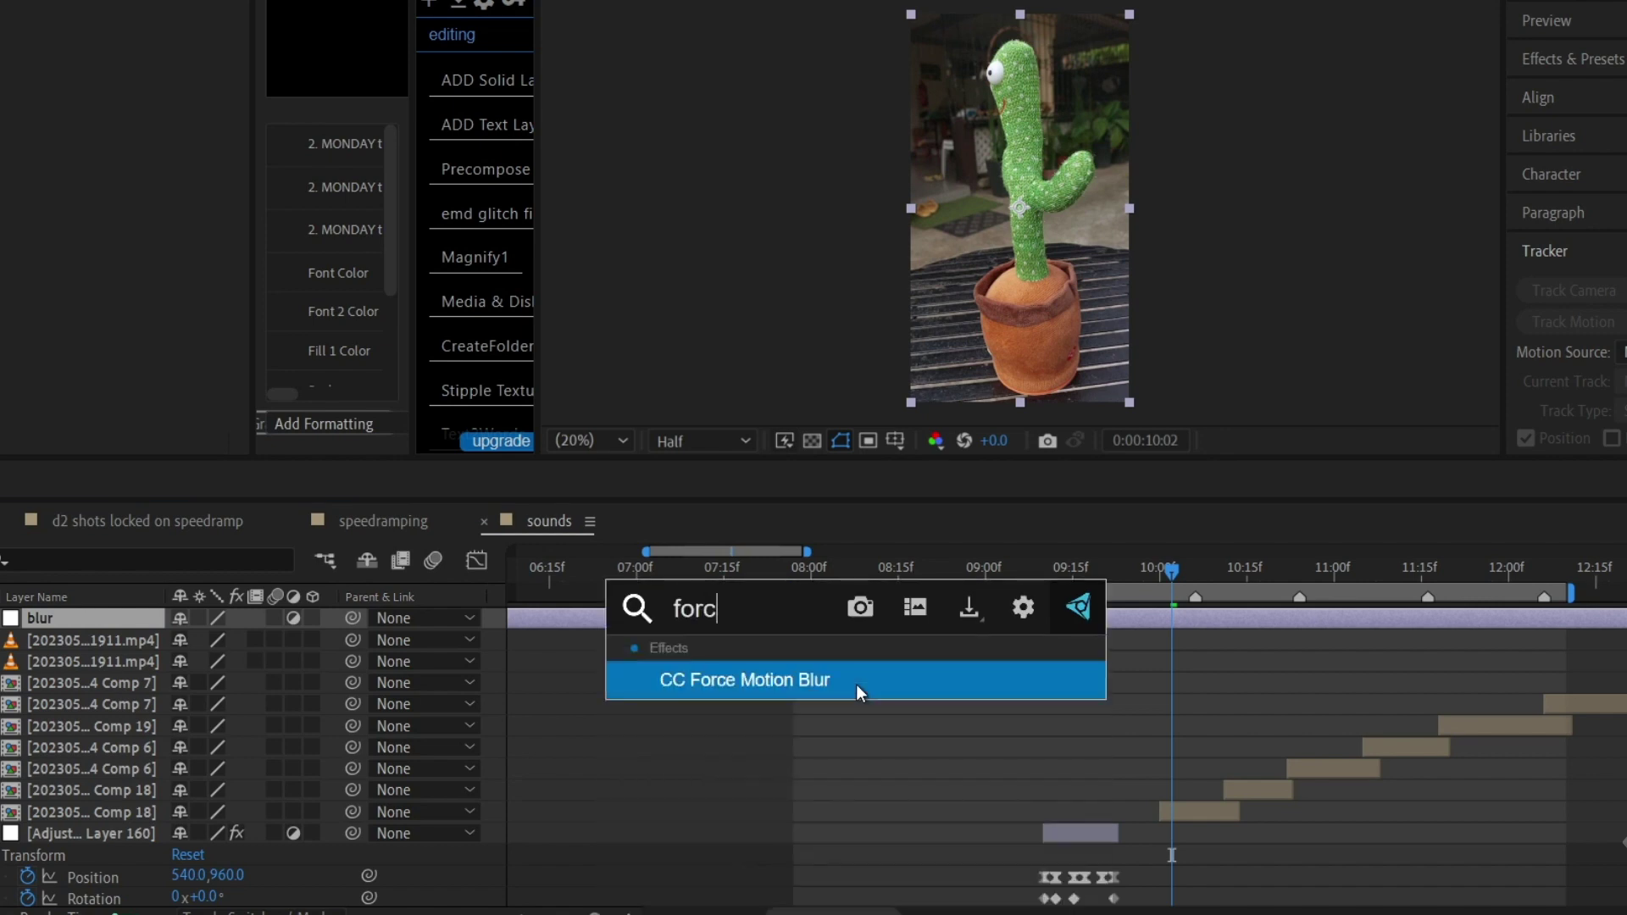
{"action": "type", "text": "e"}
{"action": "key", "text": "Return"}
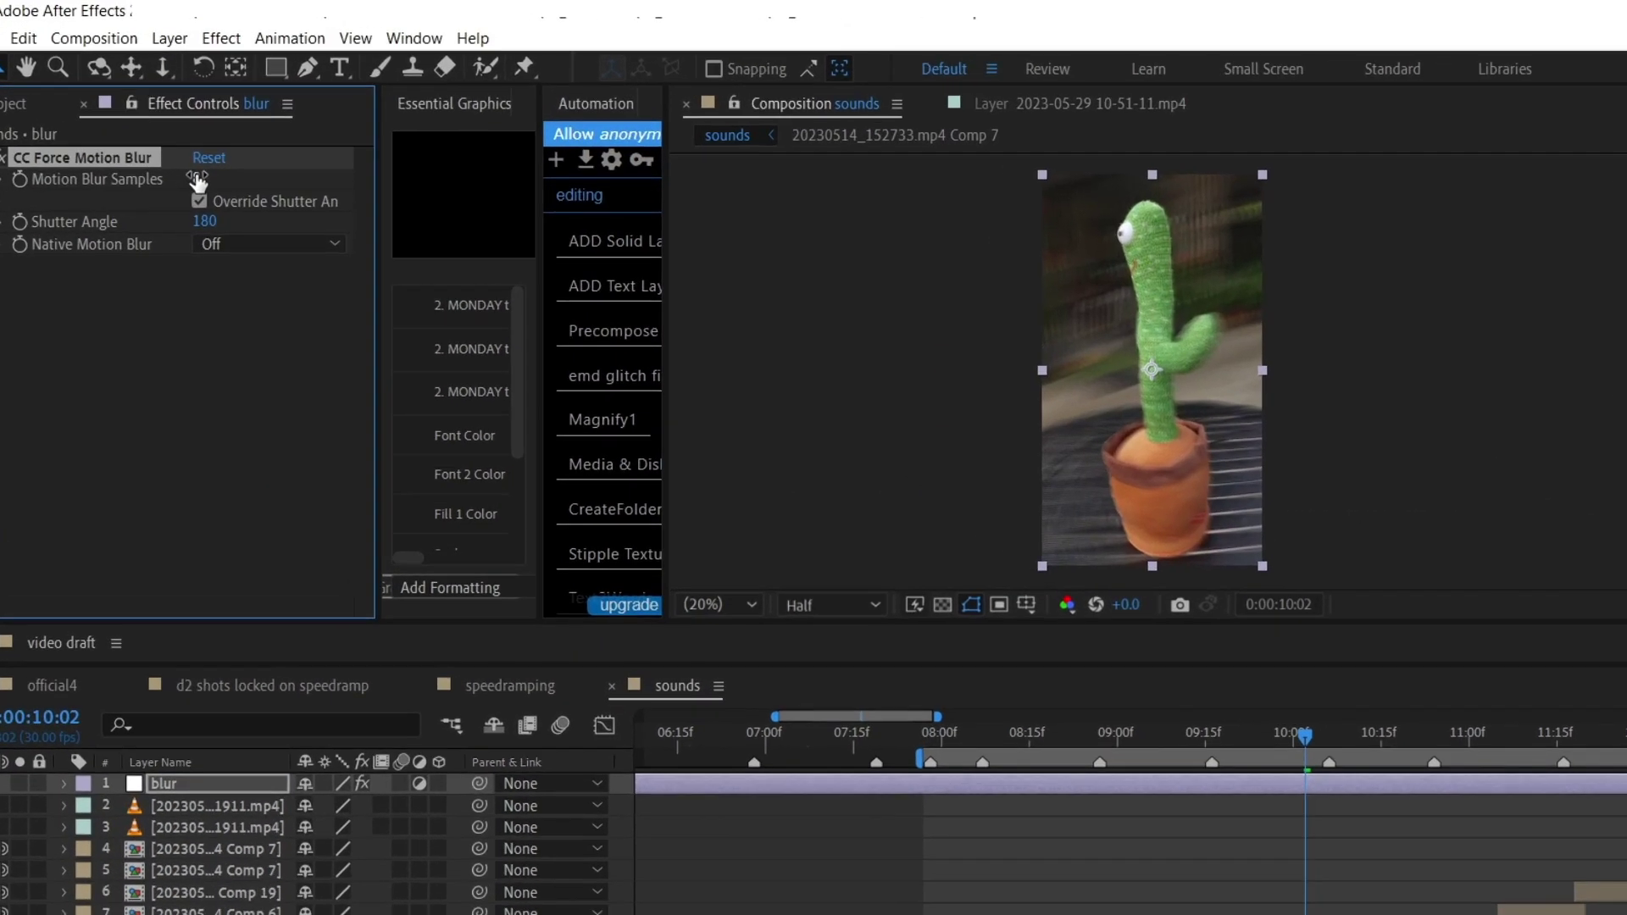
{"action": "left_click", "coordinate": [194, 154]}
{"action": "key", "text": "Return"}
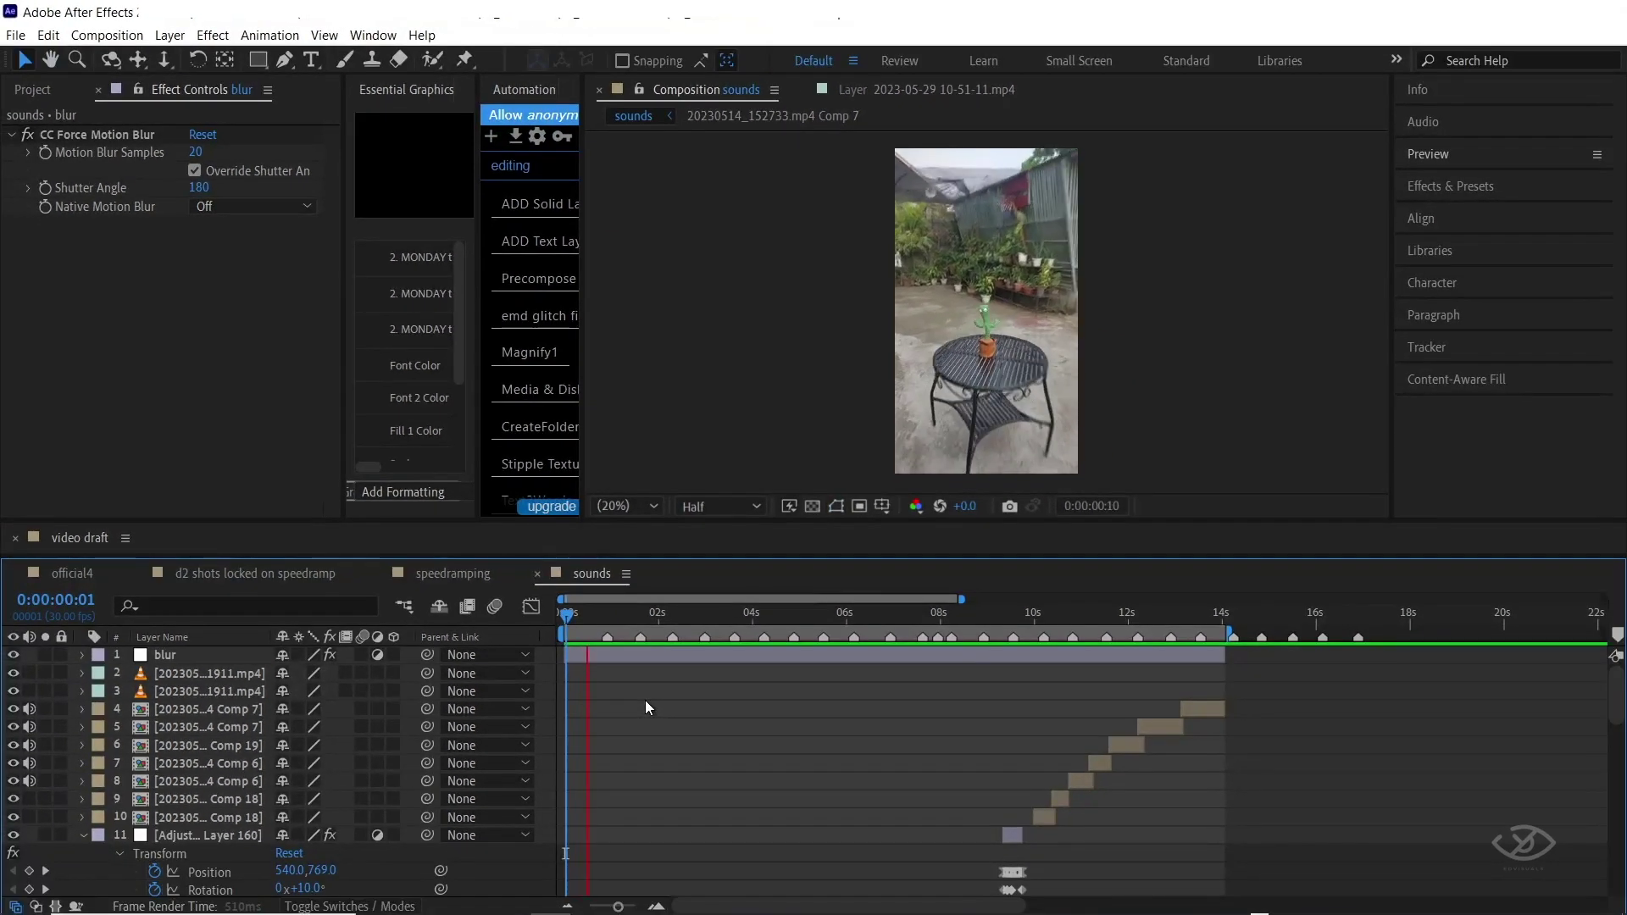